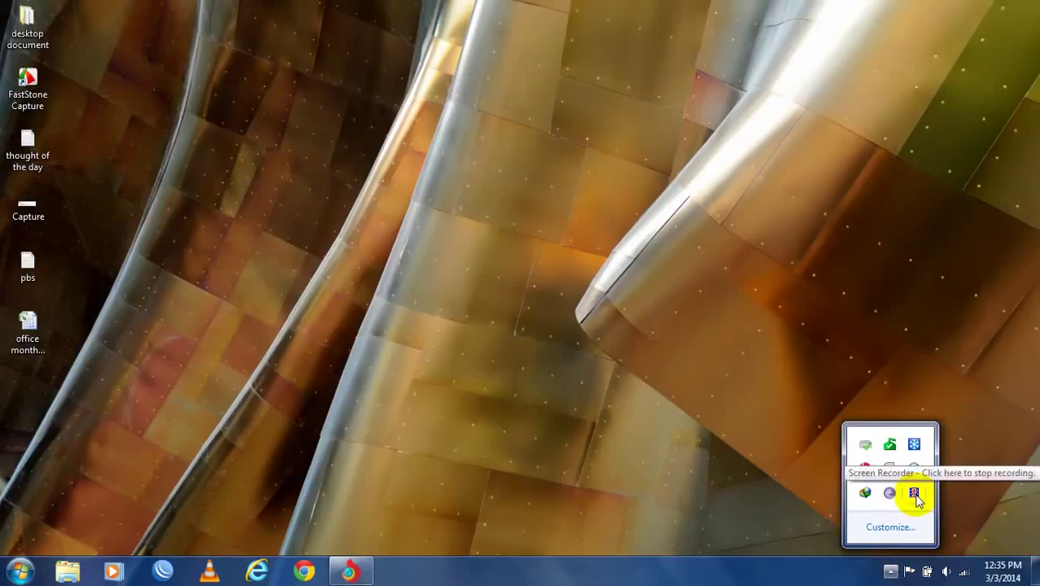
- Dismiss the background-apps popup and launch Notepad from the Run prompt
click(623, 442)
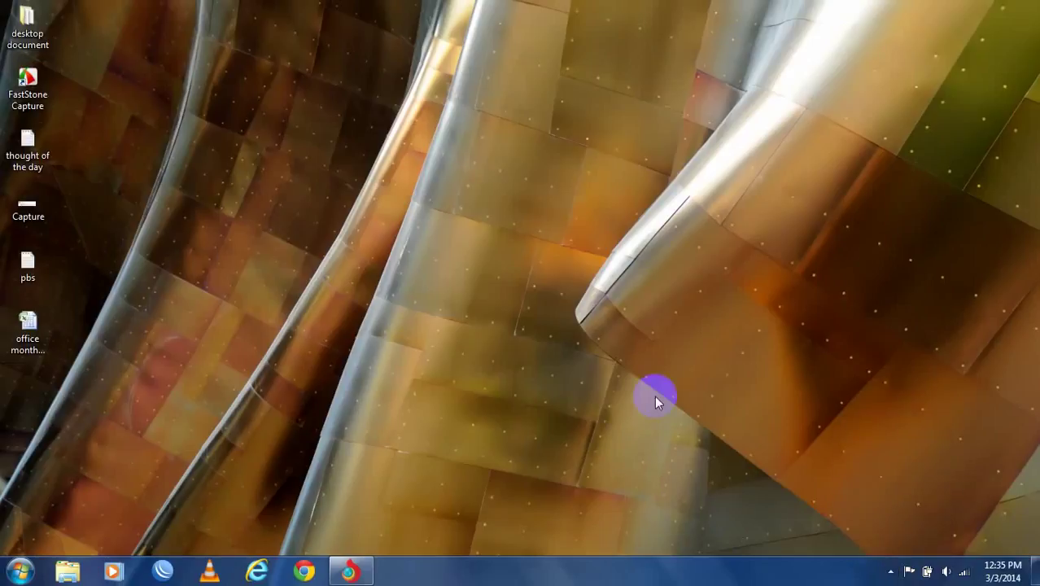
key(super+r)
text(notepad)
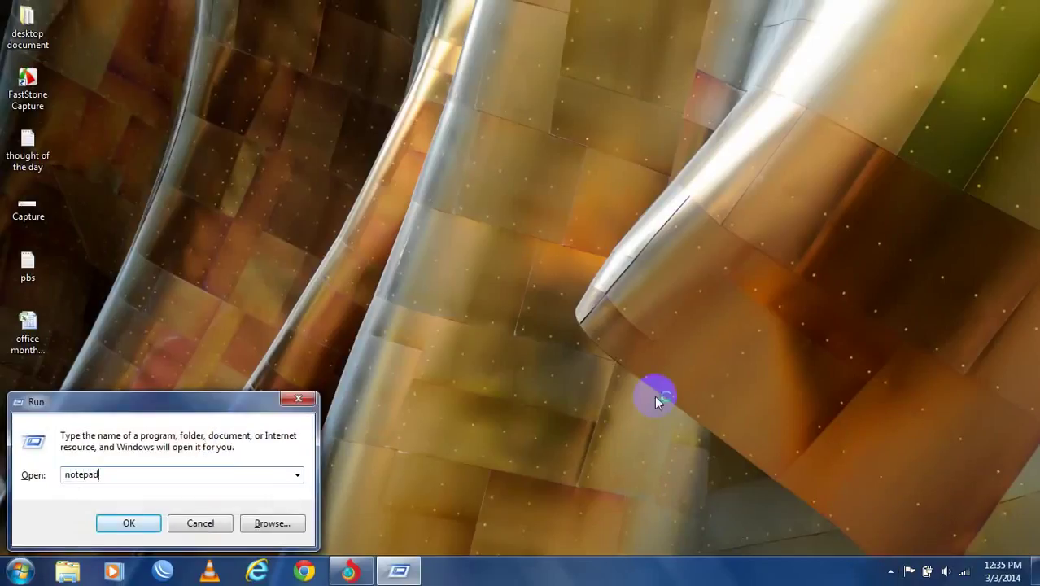
key(Return)
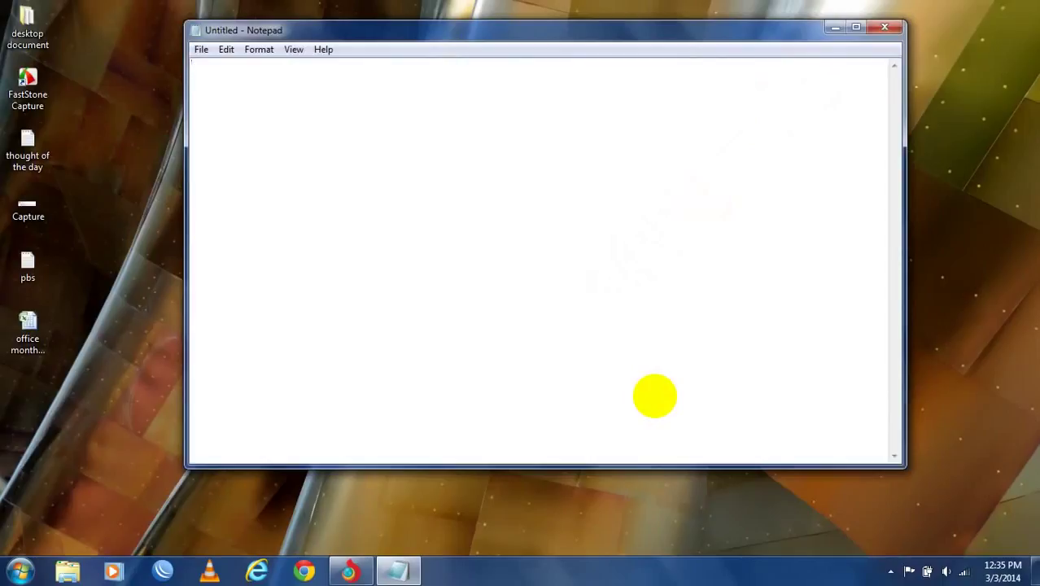
- Type the opening line 'oke here we start the tutorial of cyberoam router' in Notepad
text(oke here we stgrt th)
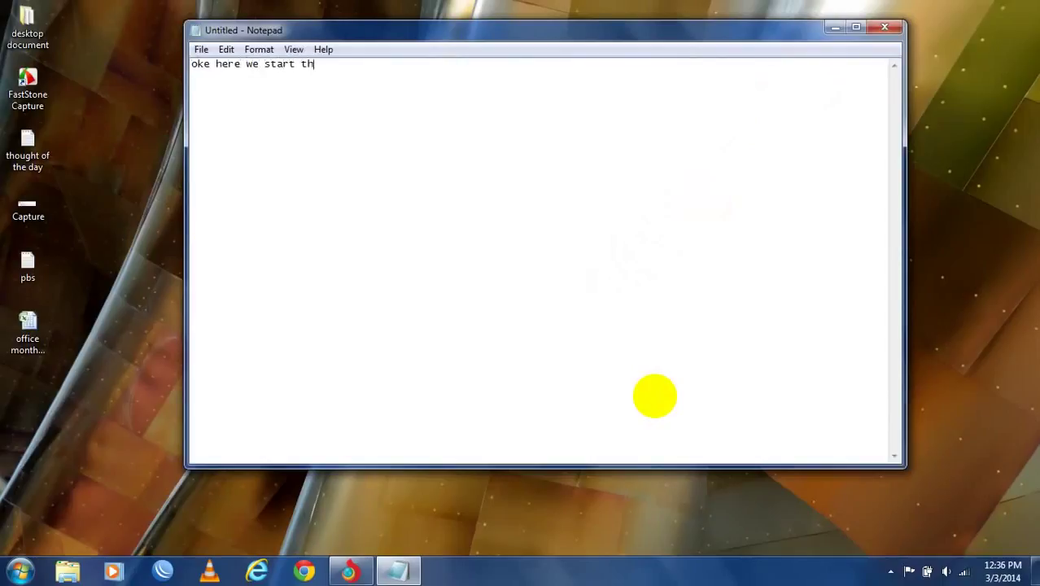
text(e tutorial of cyberoam r)
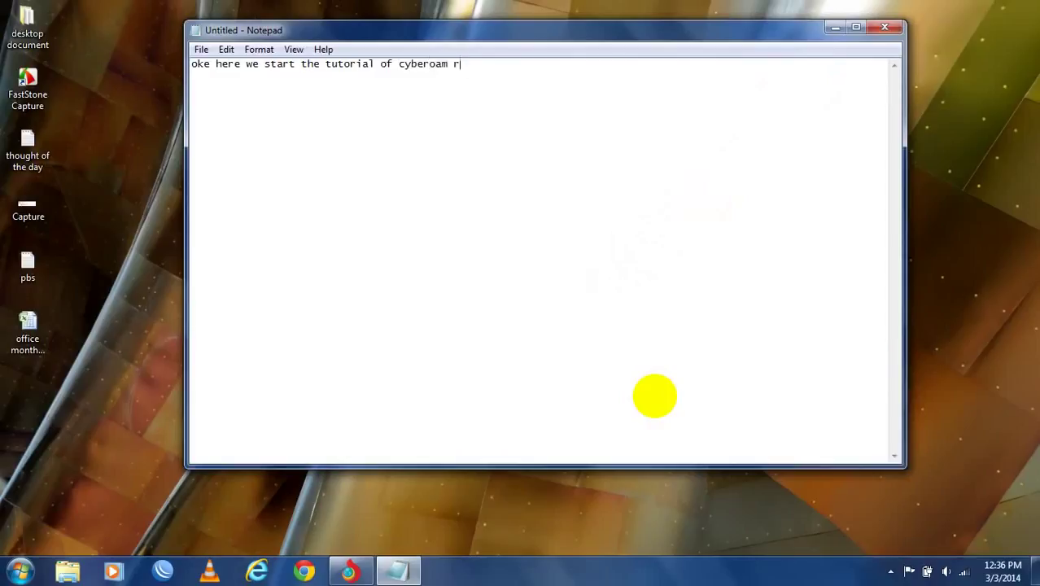
text(outer...)
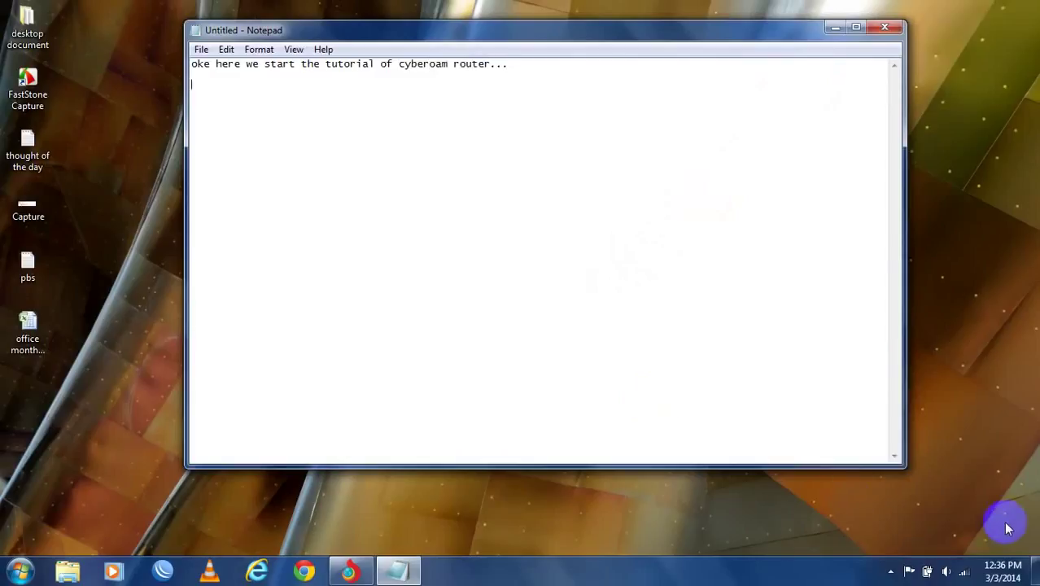
- Open the Local Area Connection's IPv4 properties via Network and Sharing Center
right_click(965, 574)
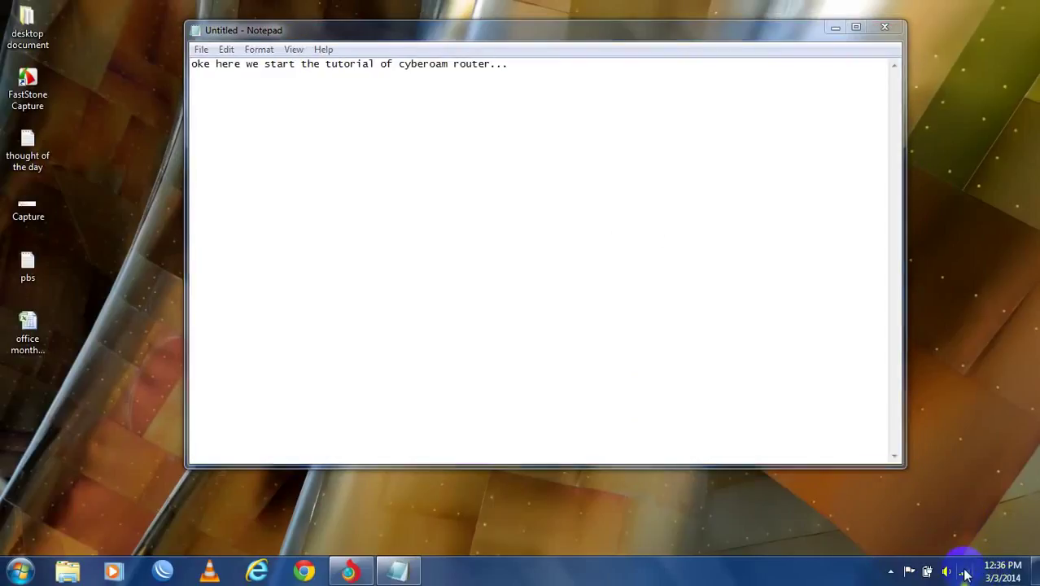
click(952, 555)
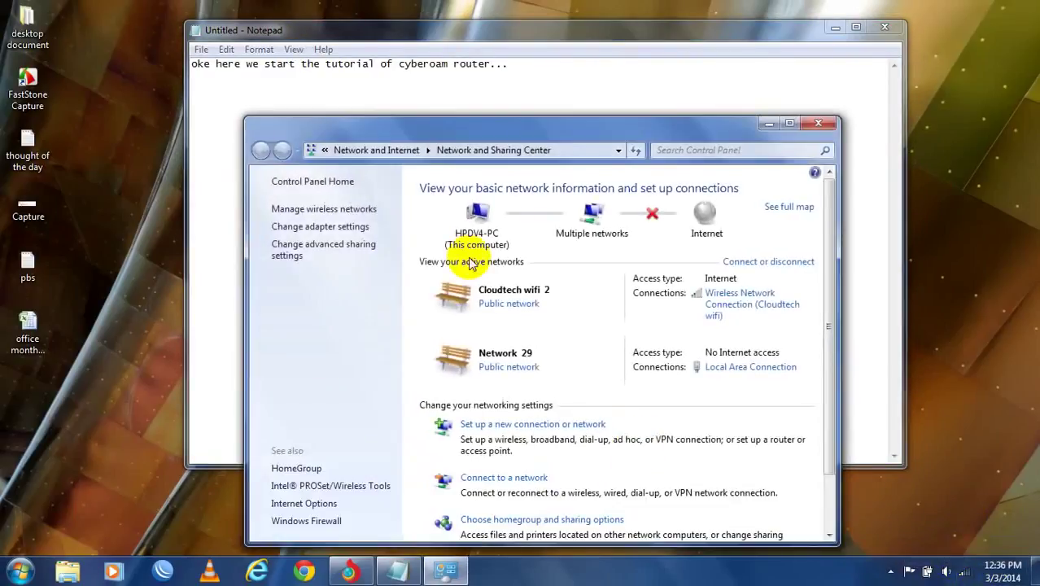
click(757, 368)
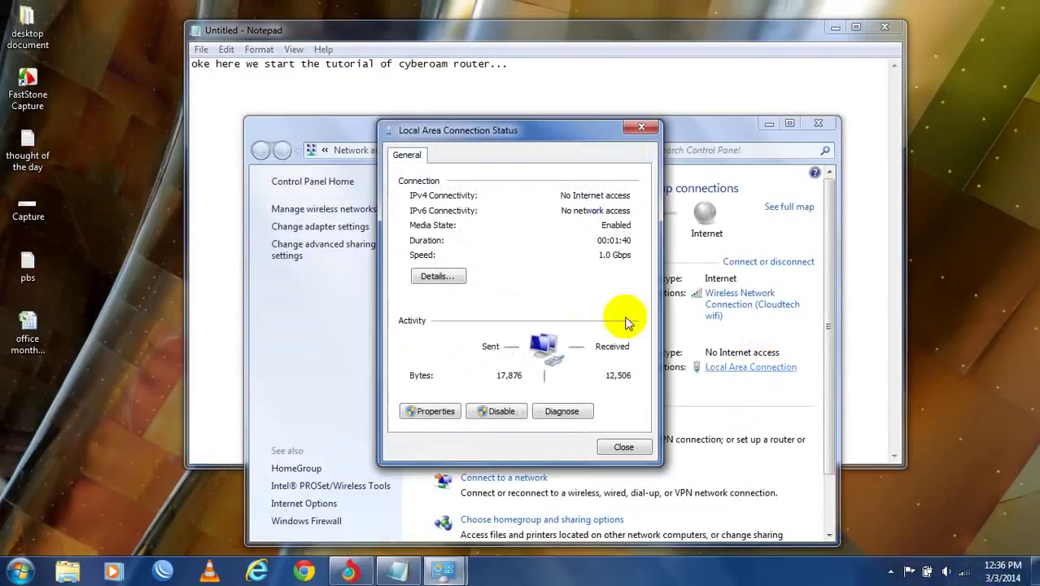
click(431, 411)
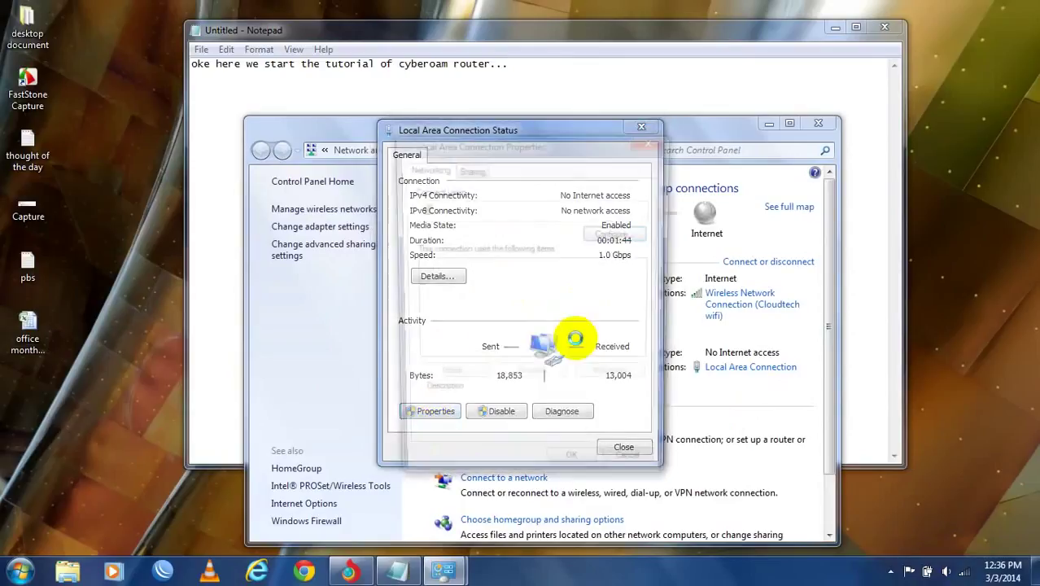
double_click(551, 331)
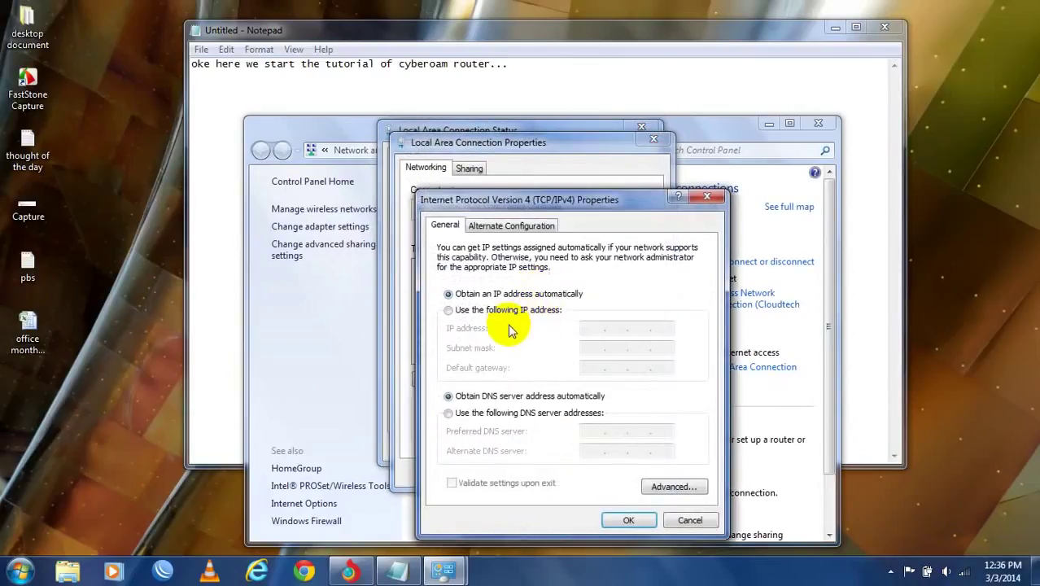
- Set static IPv4 172.16.16.254 with mask 255.255.0.0, apply, and close the windows
click(511, 312)
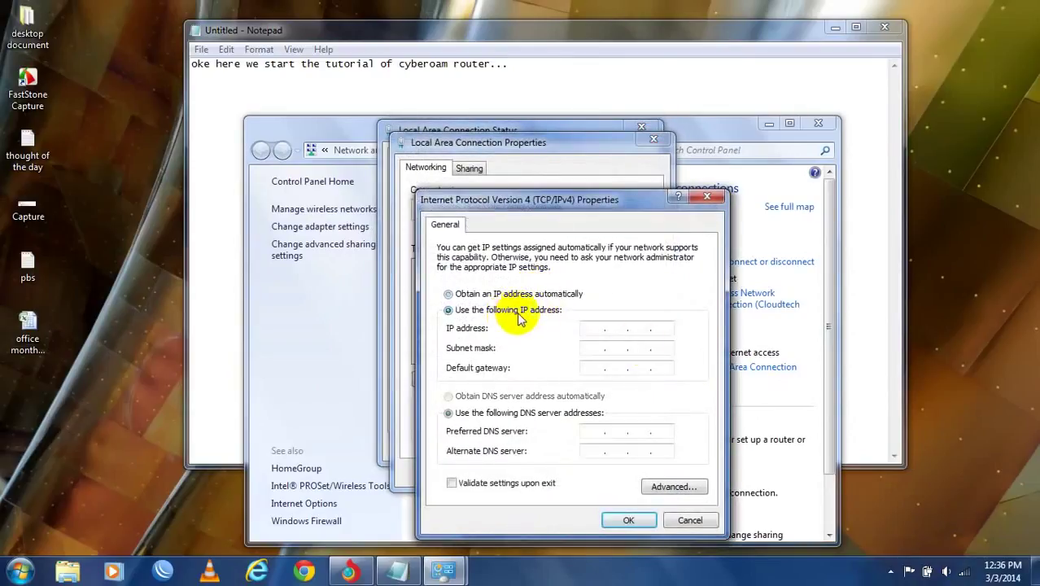
click(592, 329)
text(1)
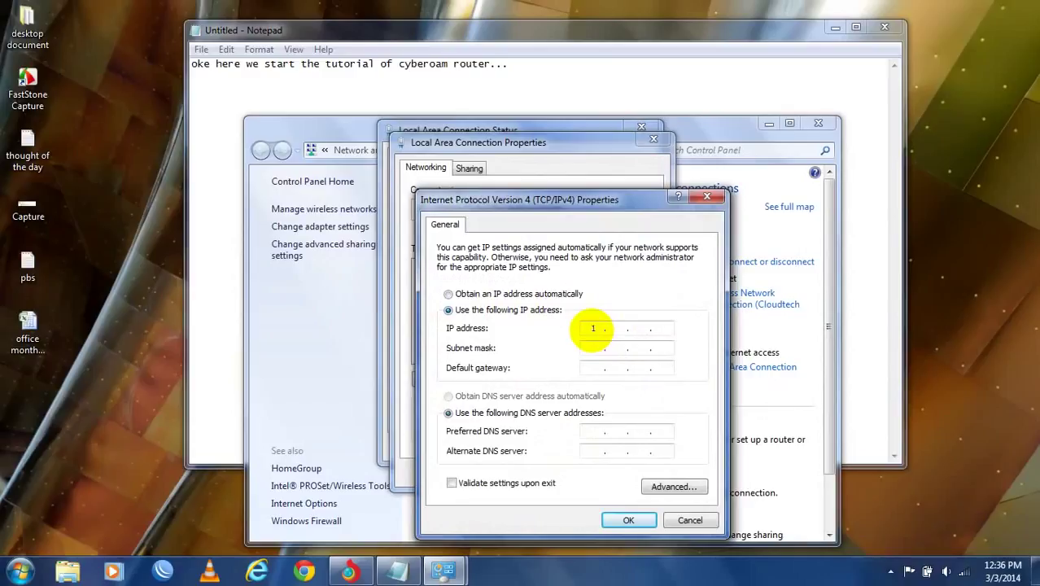
text(72.)
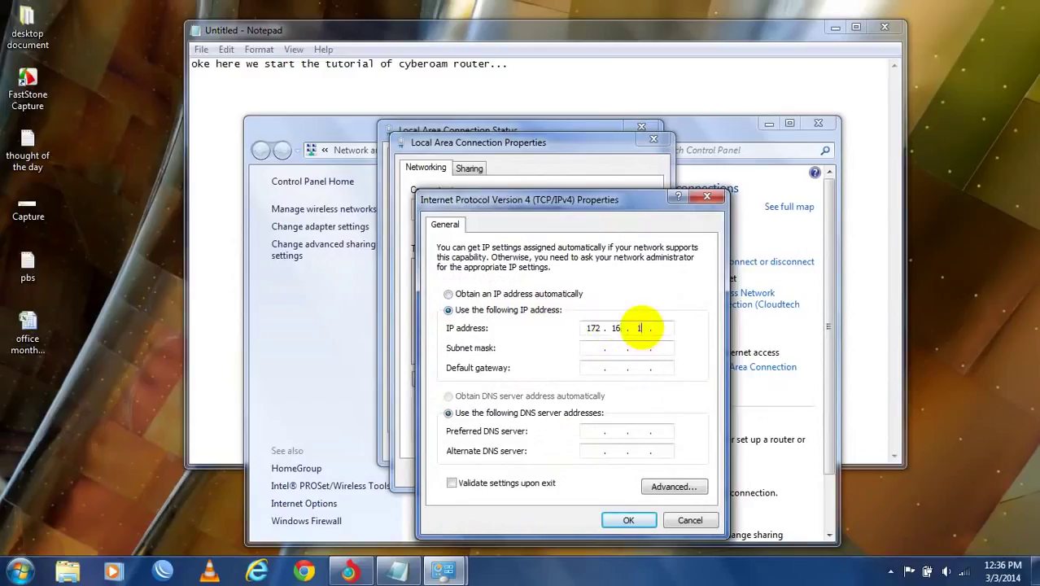
text(16.16.)
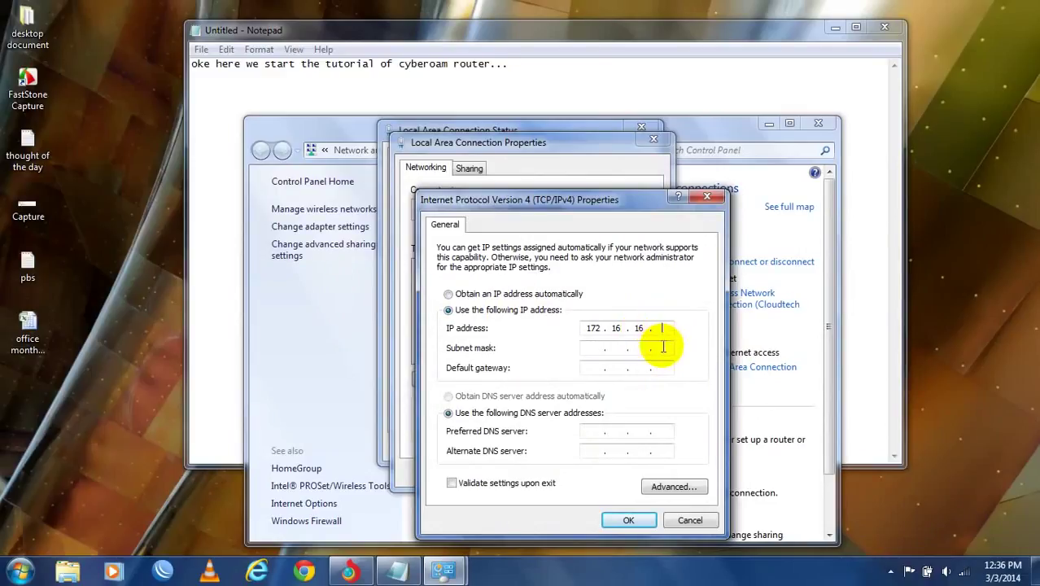
text(254)
click(594, 350)
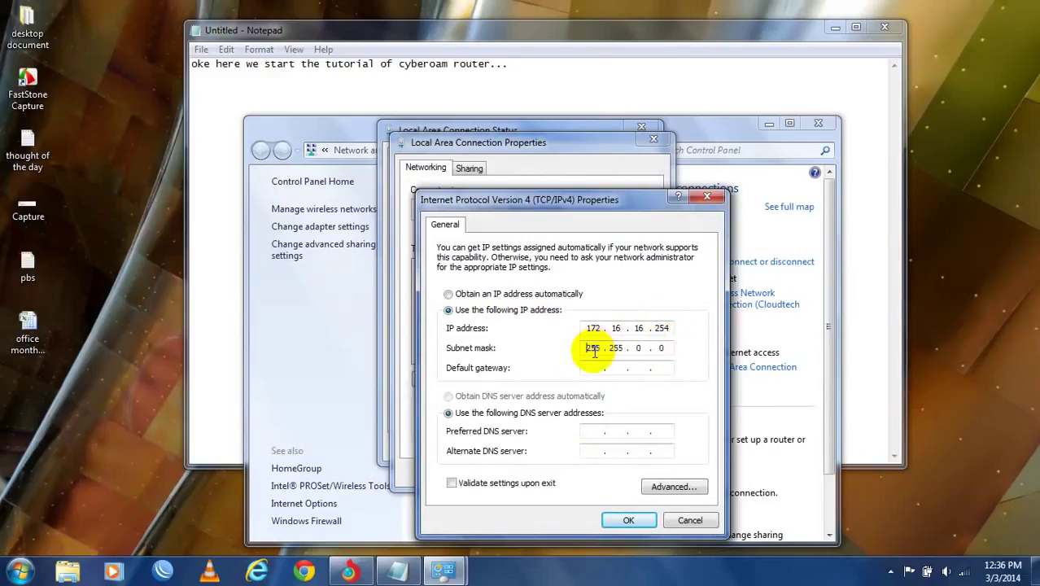
click(623, 520)
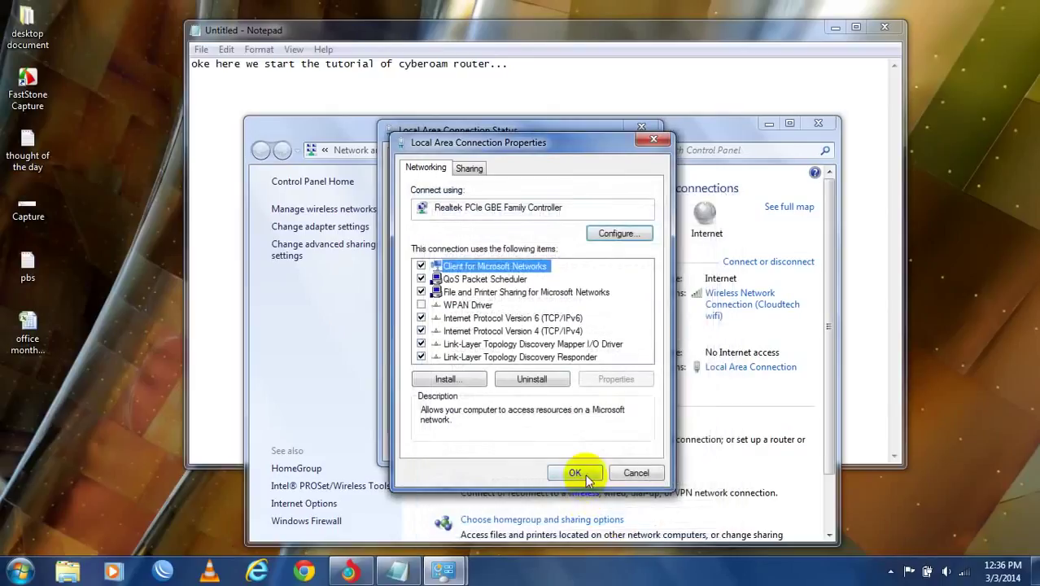
click(585, 472)
click(623, 447)
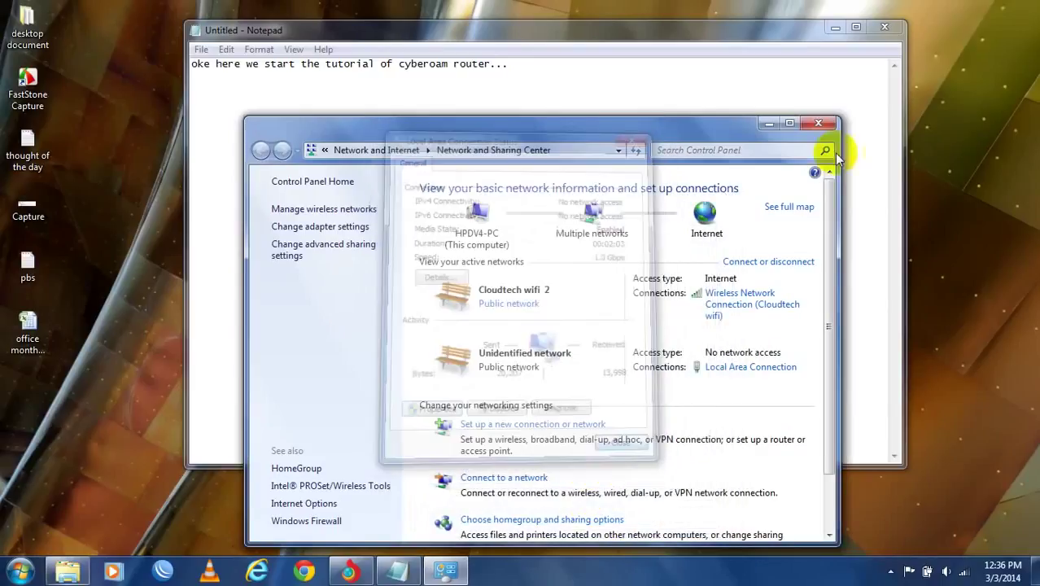
click(817, 125)
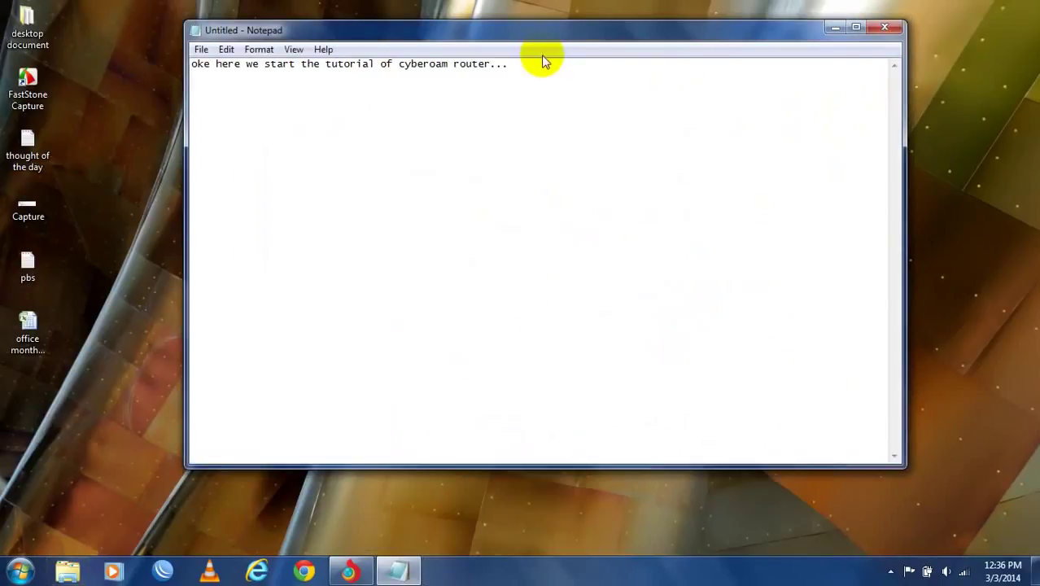
- Run 'ping 172.16.16.16 -t' in Command Prompt, check the replies, then close it
key(super+r)
text(cmd)
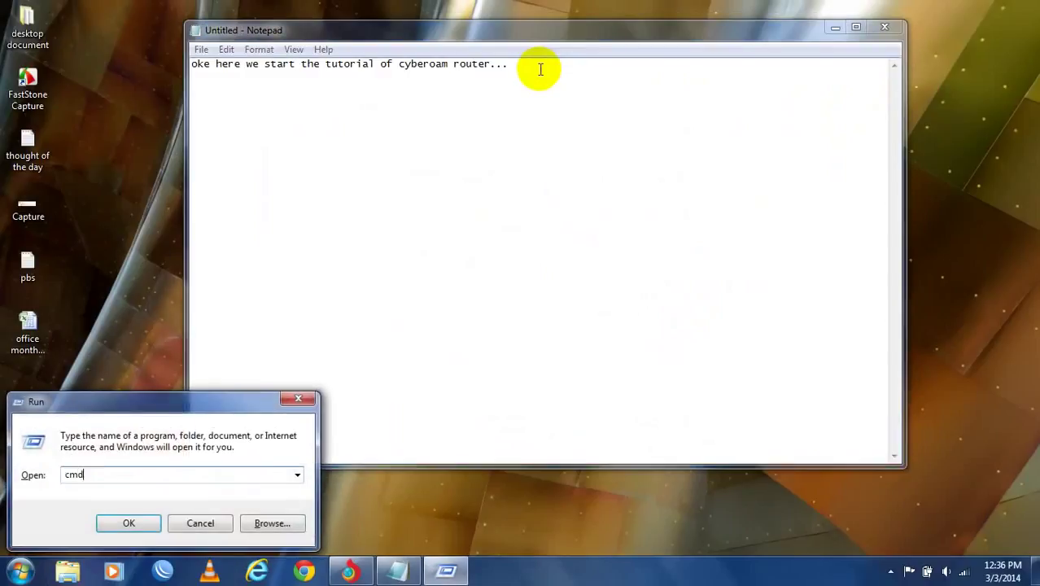
key(Return)
text(ping 1)
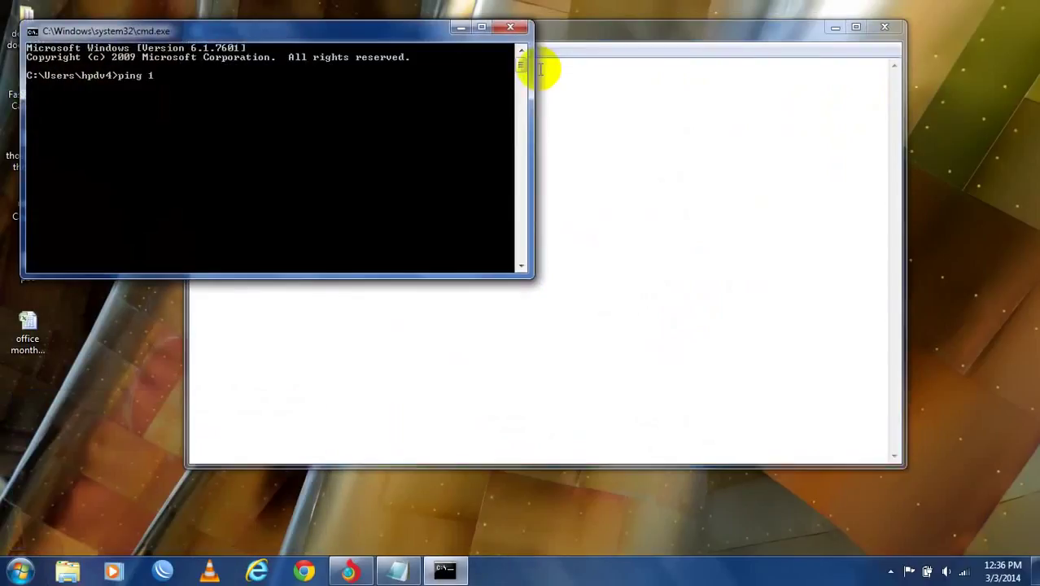
text(72.16.16.16 -t)
key(Return)
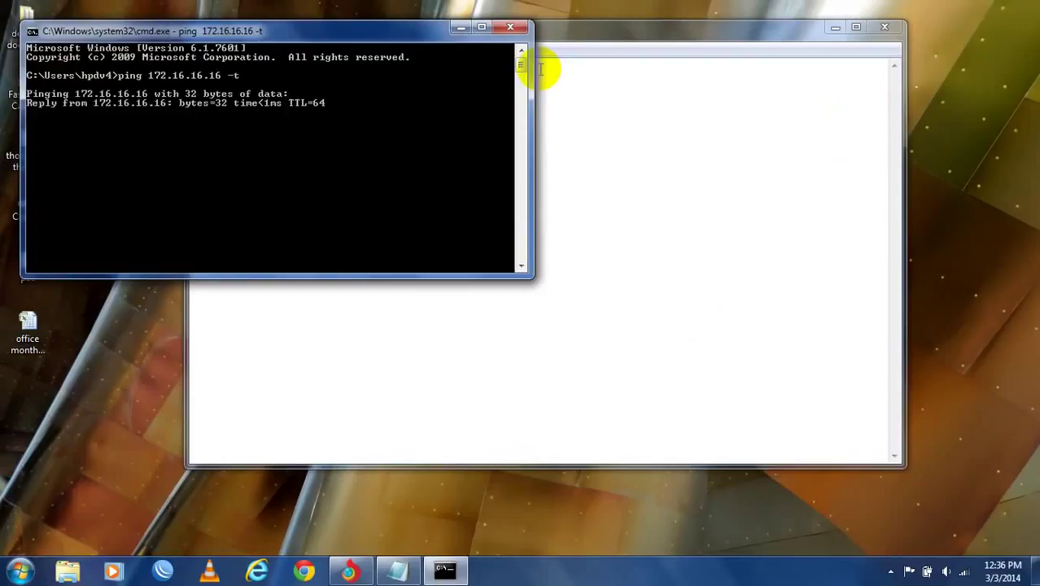
click(514, 29)
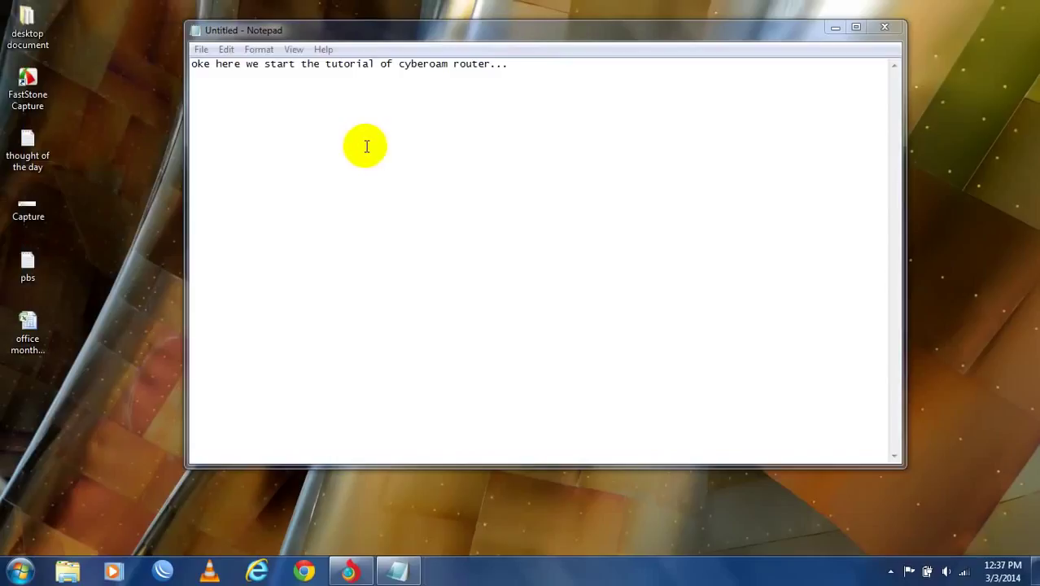
- Add the line 'oke then ip is pinged' to the Notepad notes
click(358, 133)
text(oke)
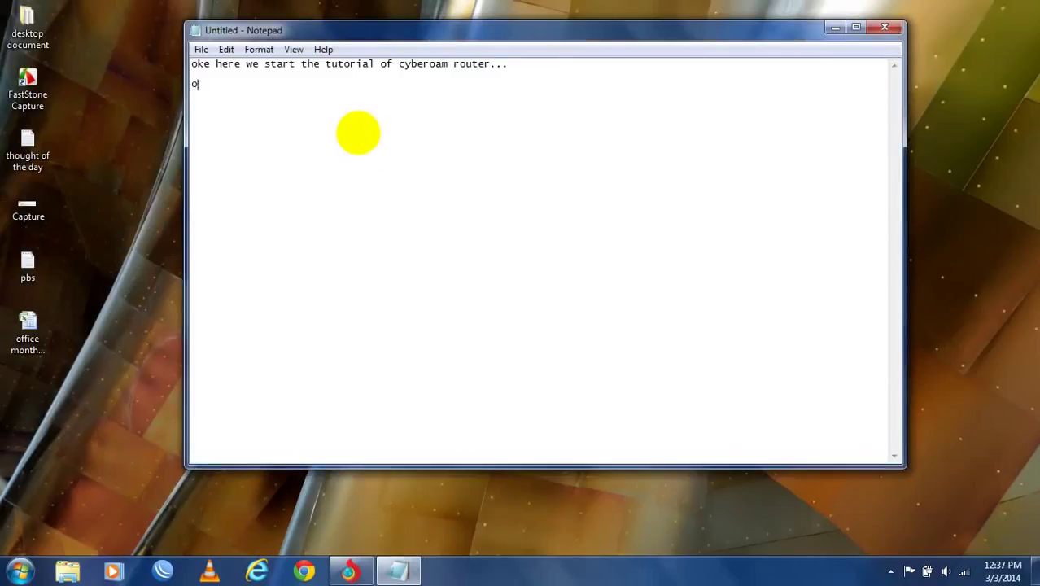
key(BackSpace)
key(BackSpace)
key(BackSpace)
text(oke then ip is pinf)
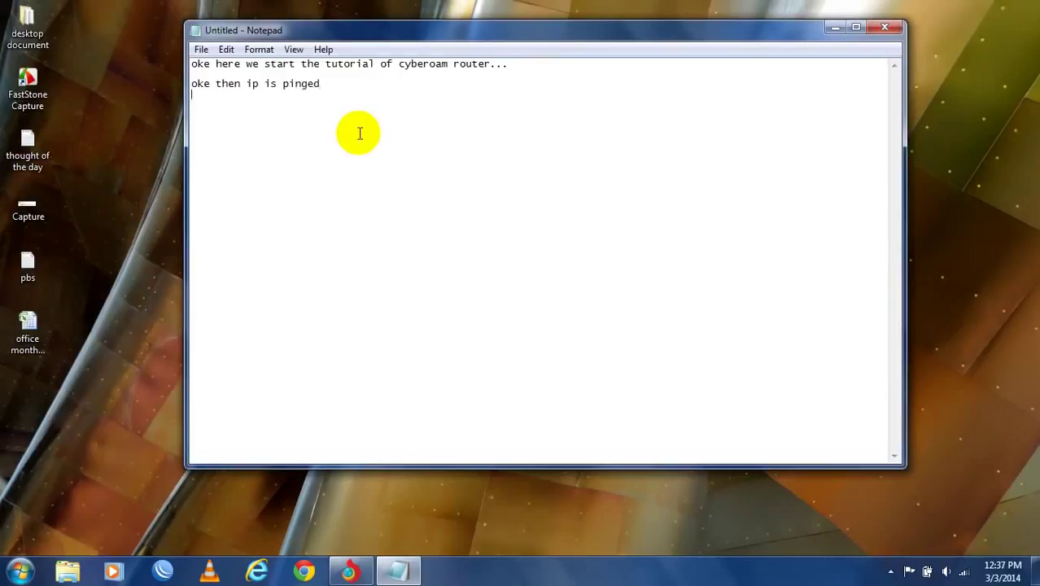
click(350, 571)
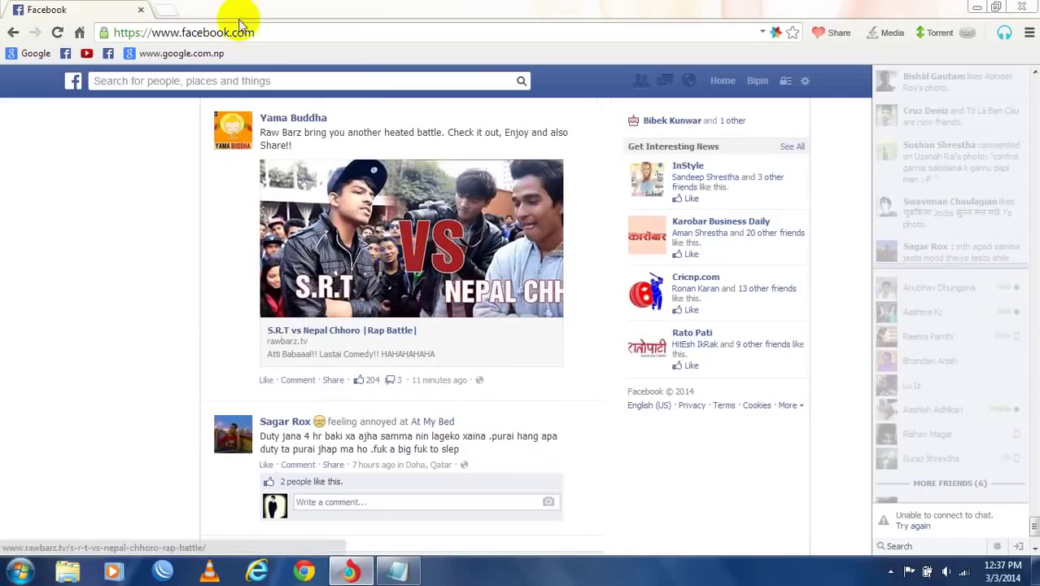
- Load 172.16.16.16 in a new browser tab to reach the Cyberoam login page
click(173, 11)
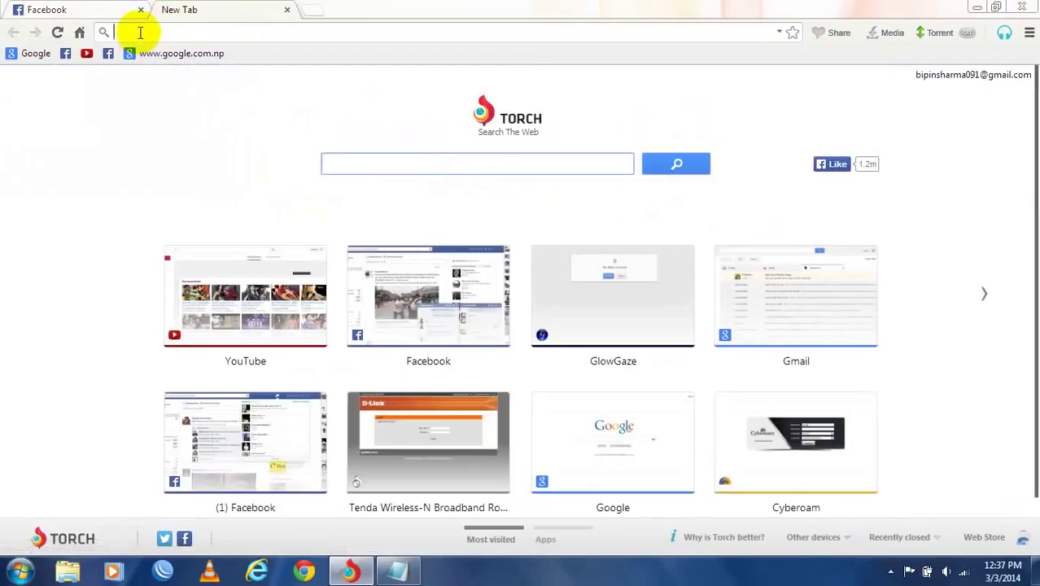
text(172)
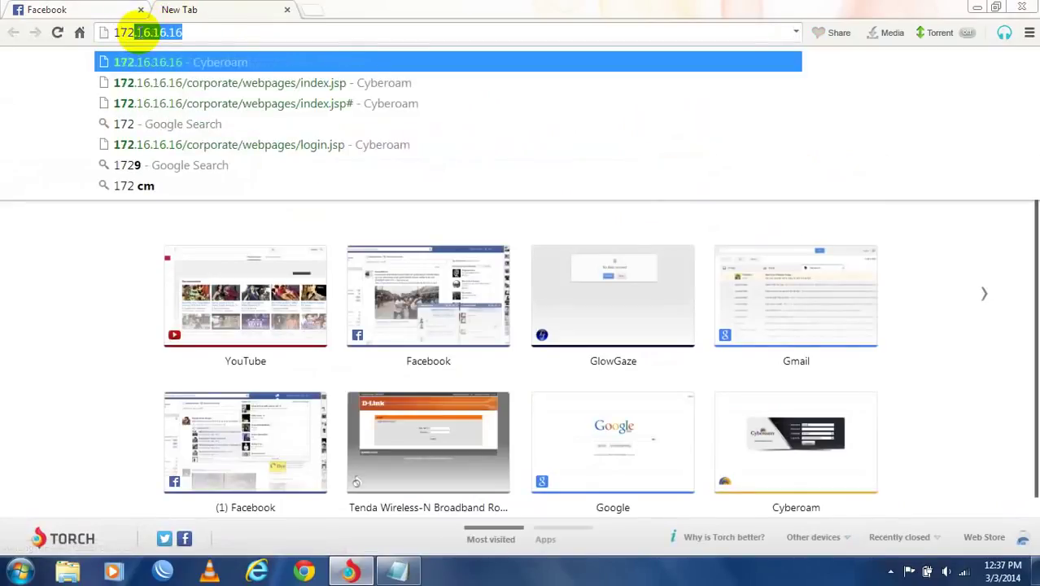
key(Return)
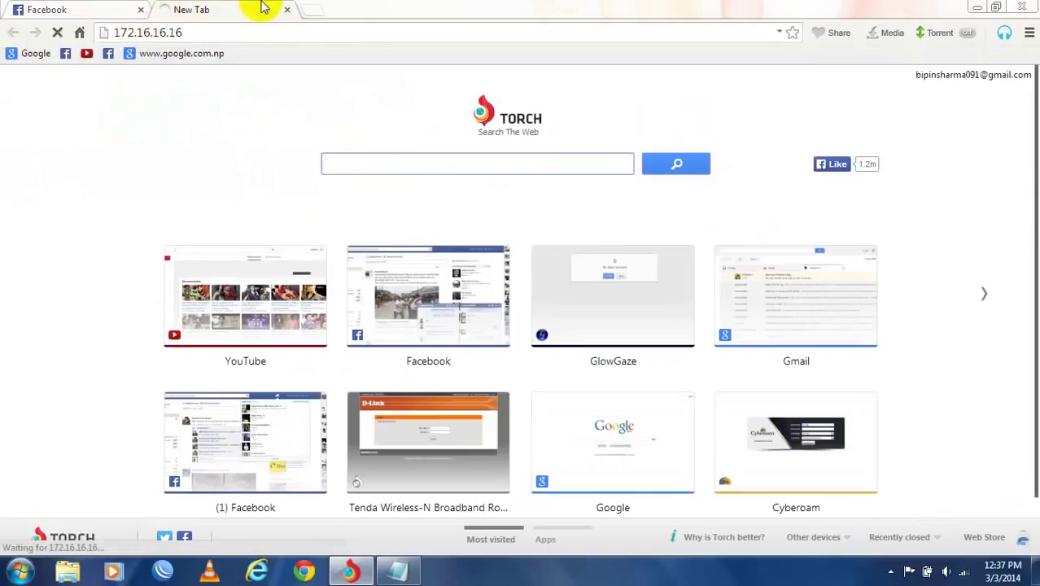
click(395, 571)
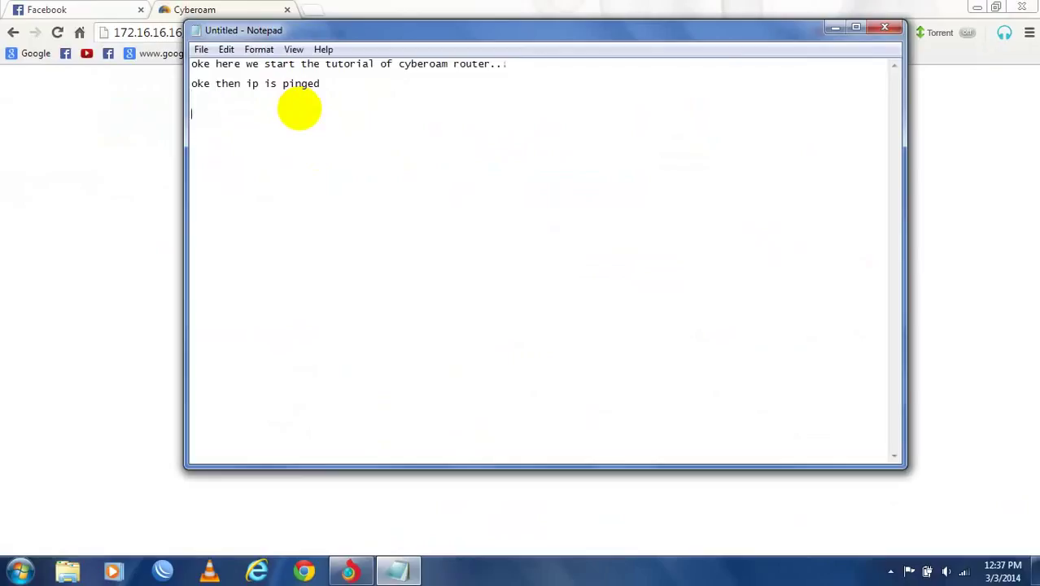
- Add 'username=' and 'password=' lines with the default login credentials to the notes
text(usernae)
text(e)
key(BackSpace)
key(BackSpace)
text(admin)
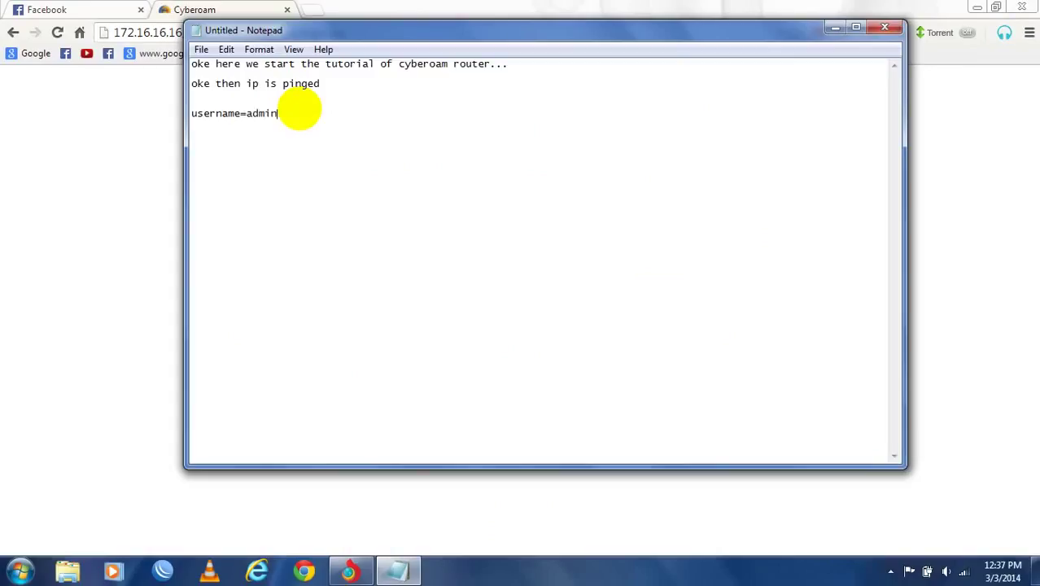
text( or cybe)
key(BackSpace)
key(BackSpace)
text(password)
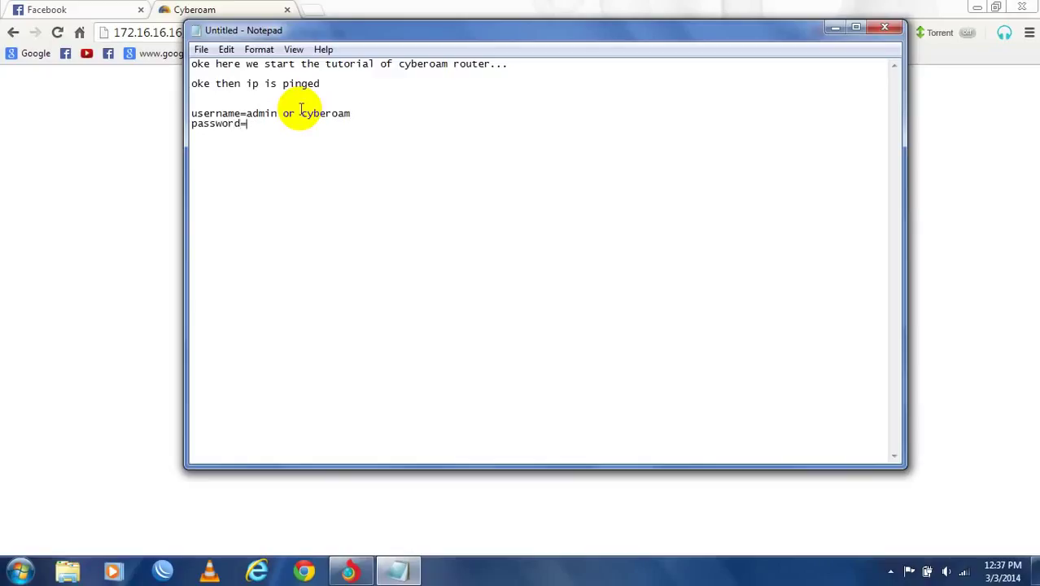
text(= admin or v)
text(yber)
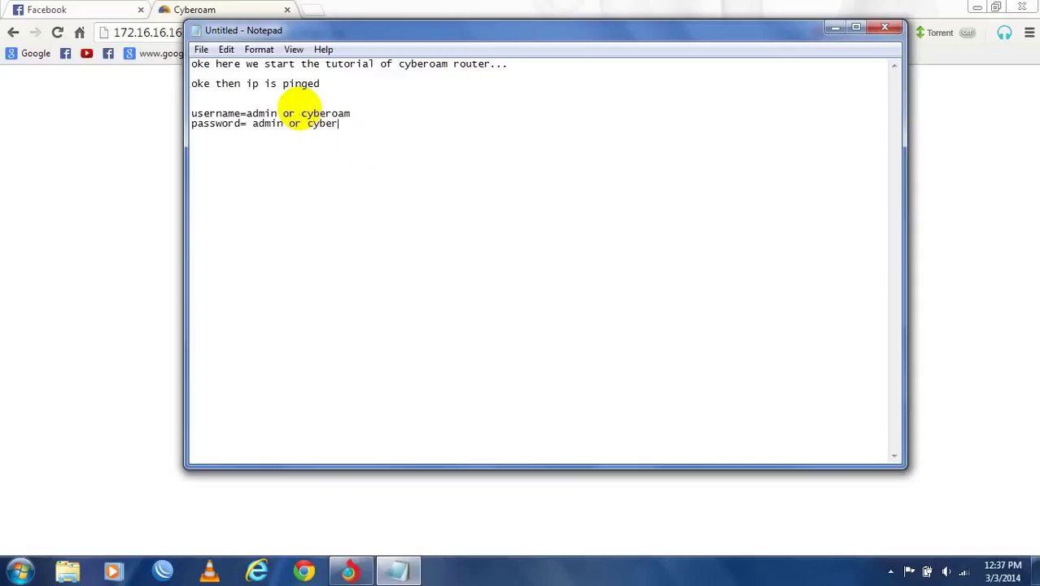
click(936, 242)
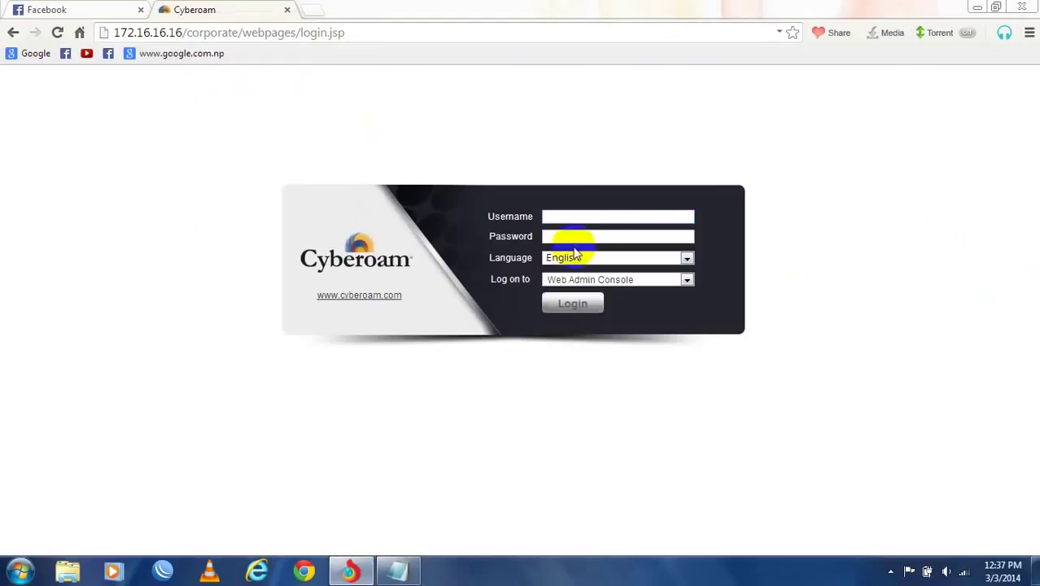
- Enter the administrator username and password on the login form and submit
click(616, 218)
text(cy)
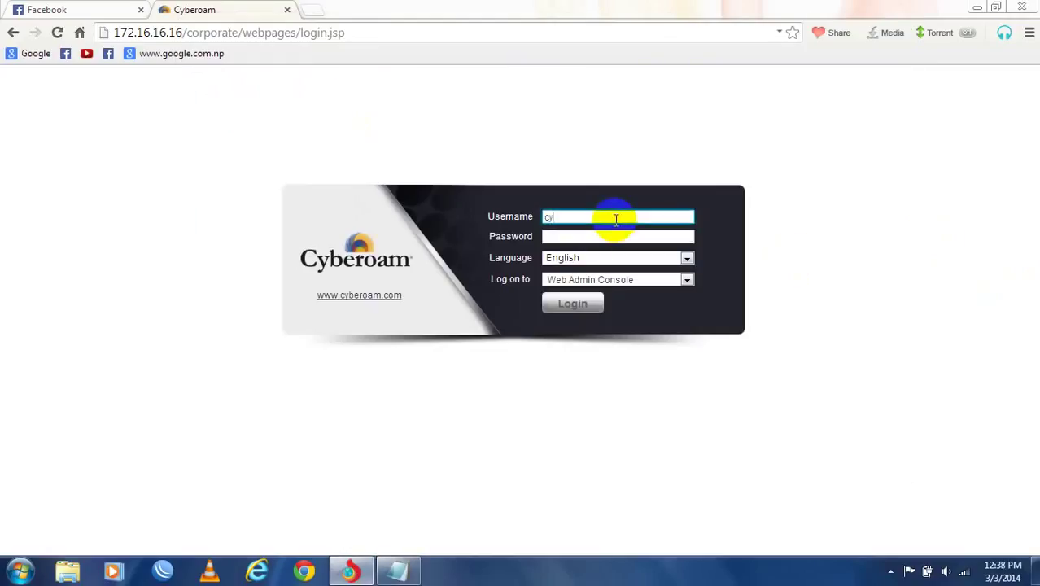
key(BackSpace)
key(BackSpace)
text(admin)
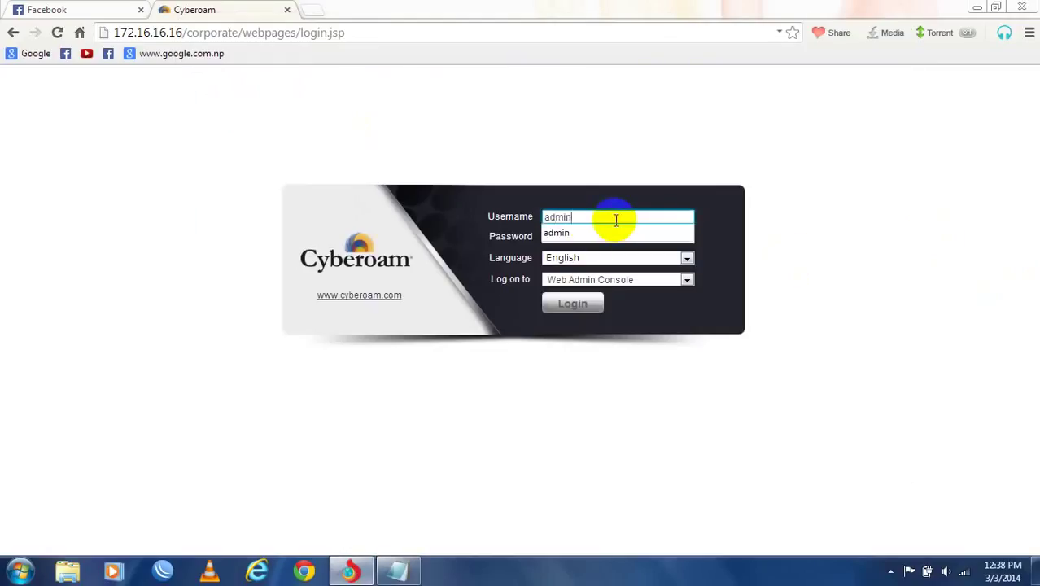
key(Tab)
key(Return)
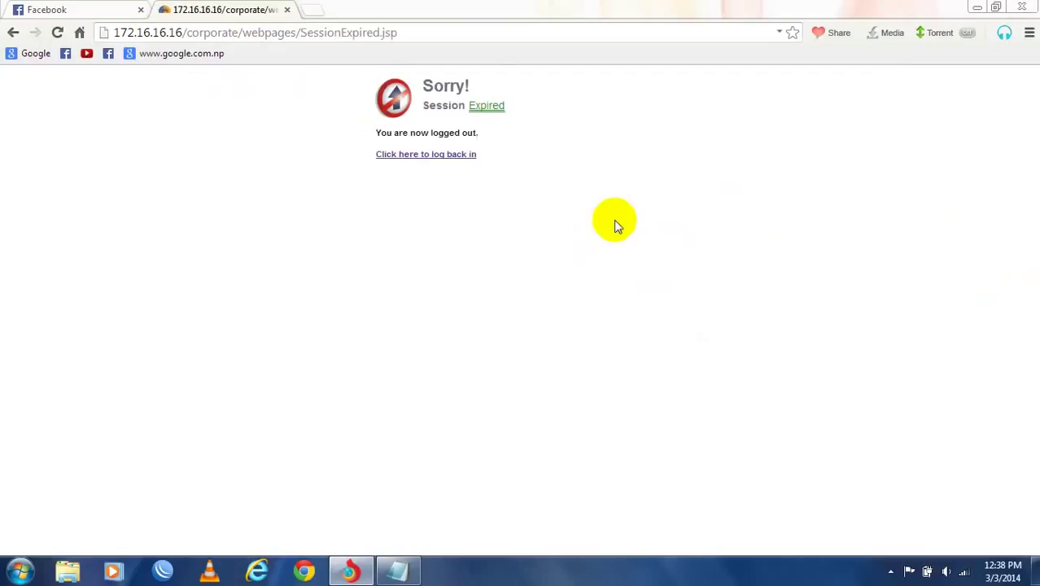
- After the session expires, return to the login page and sign in again
click(58, 32)
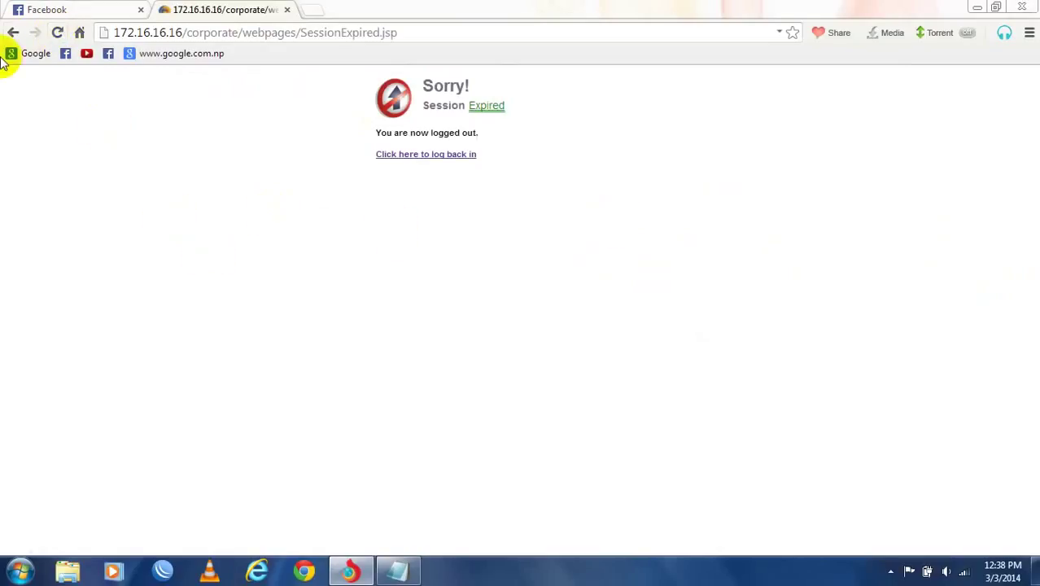
click(452, 156)
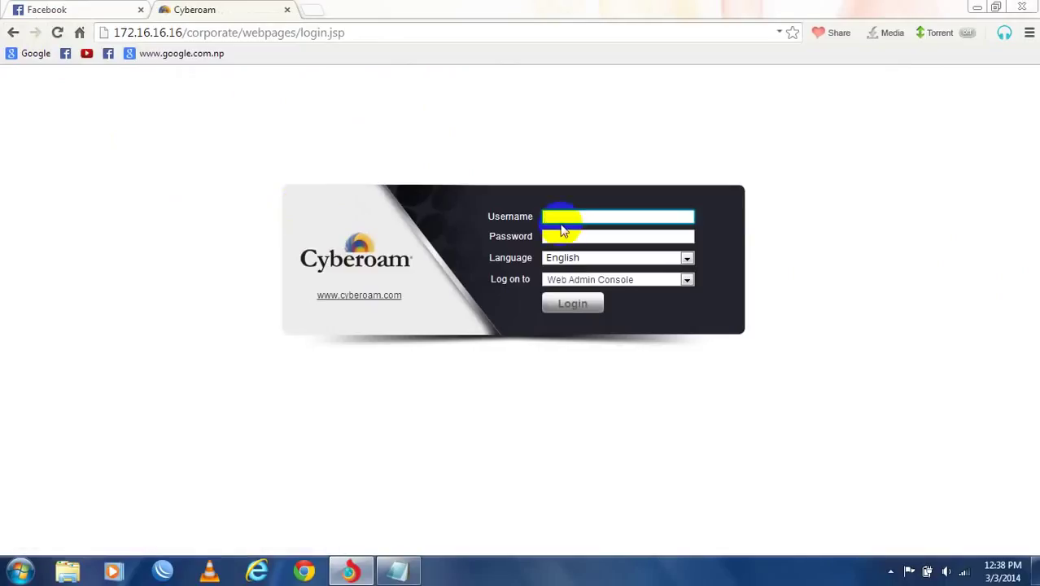
text(cyberoam)
key(Tab)
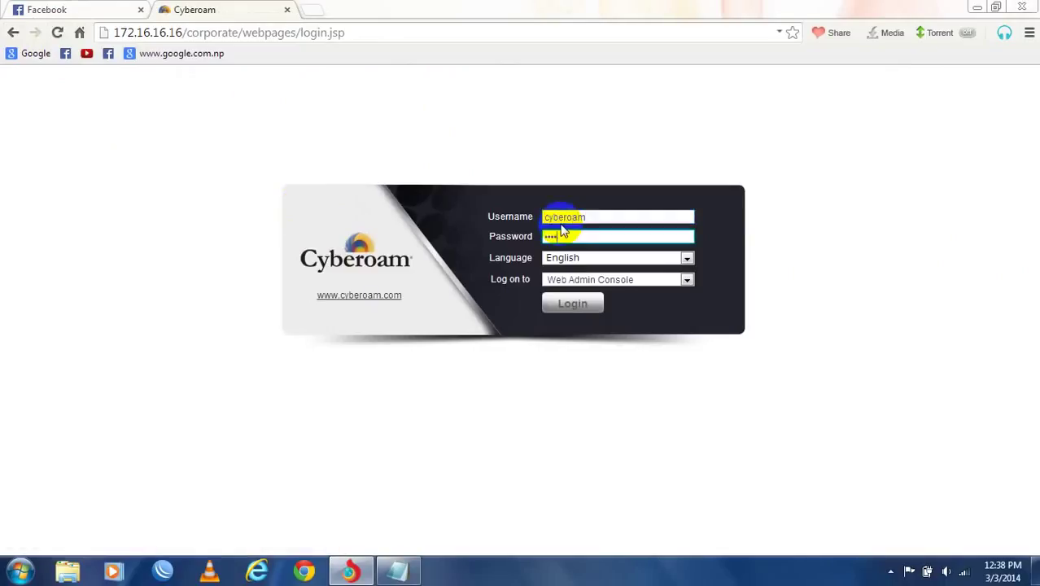
key(Return)
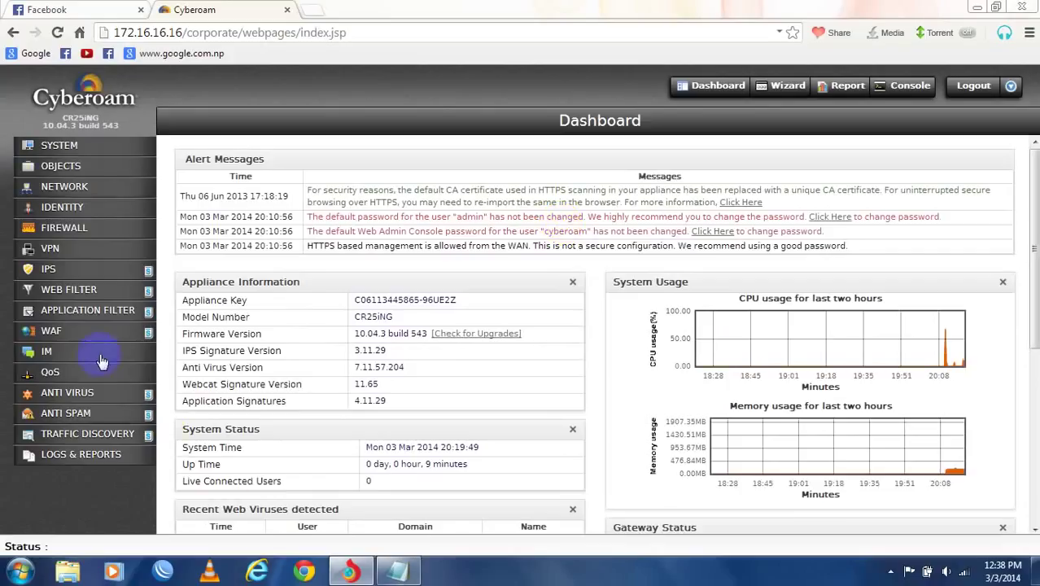
- Type 'oke here is the interface of the cyberoam router' as a new notes line
click(401, 572)
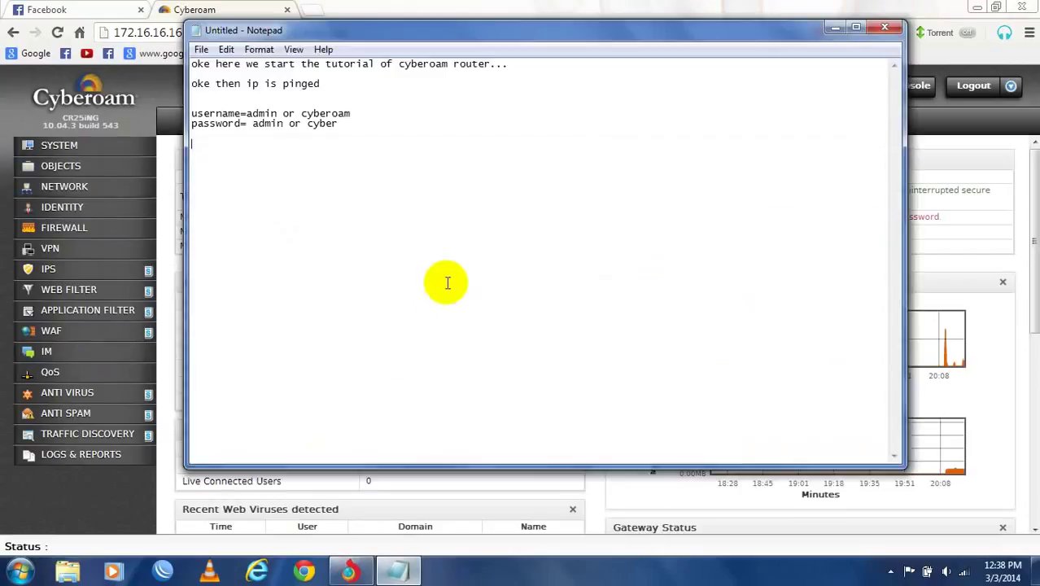
text(oke )
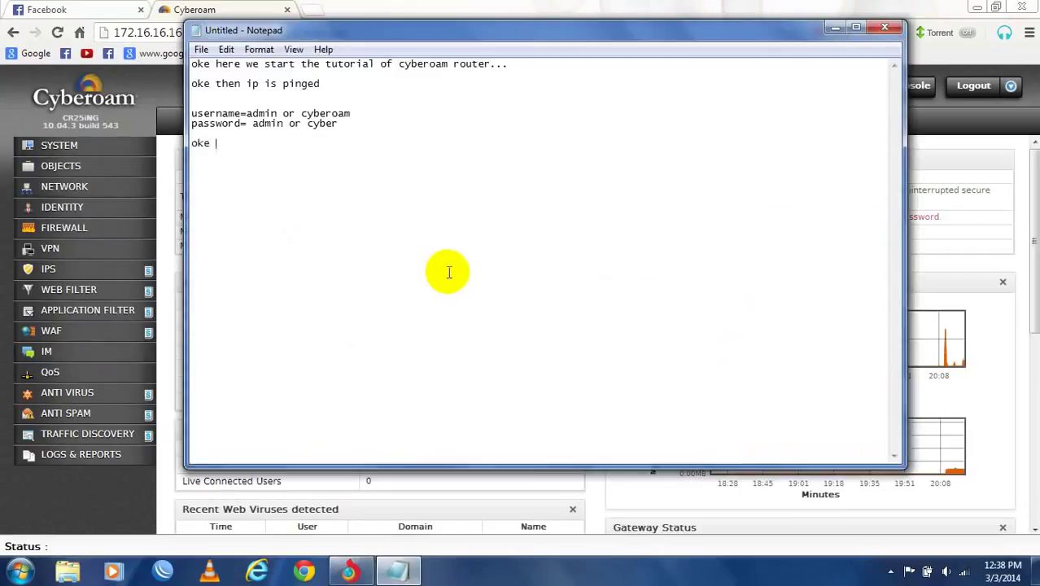
text(here is the interf)
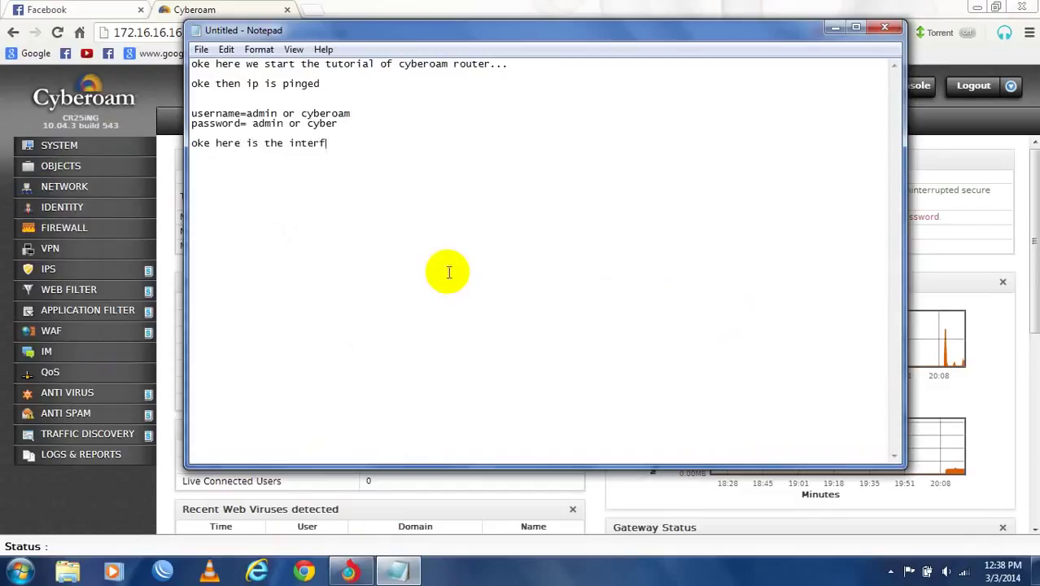
text(ace of the cyroam)
key(BackSpace)
key(BackSpace)
key(BackSpace)
key(BackSpace)
text(beroam )
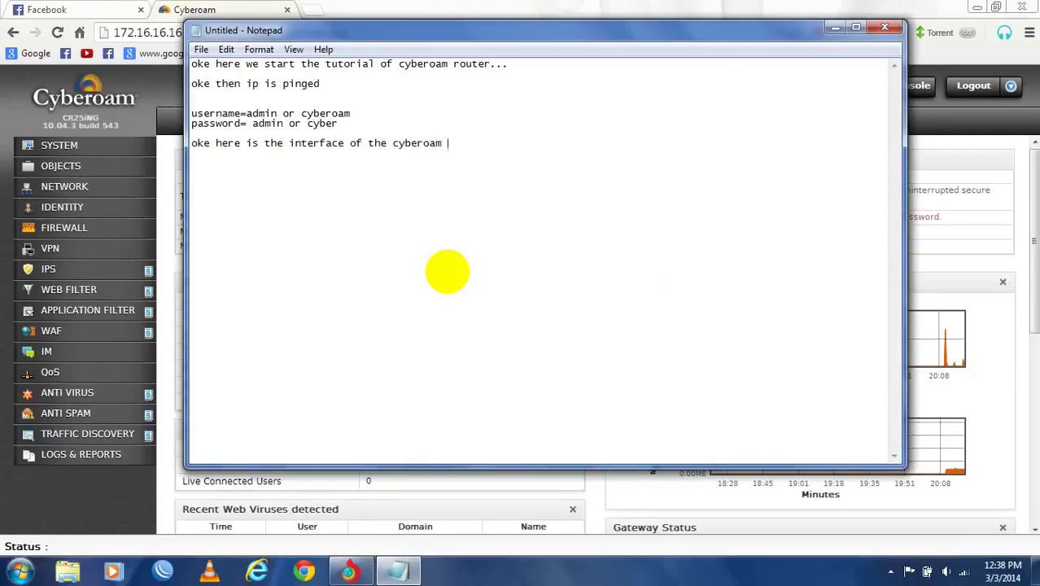
text(router)
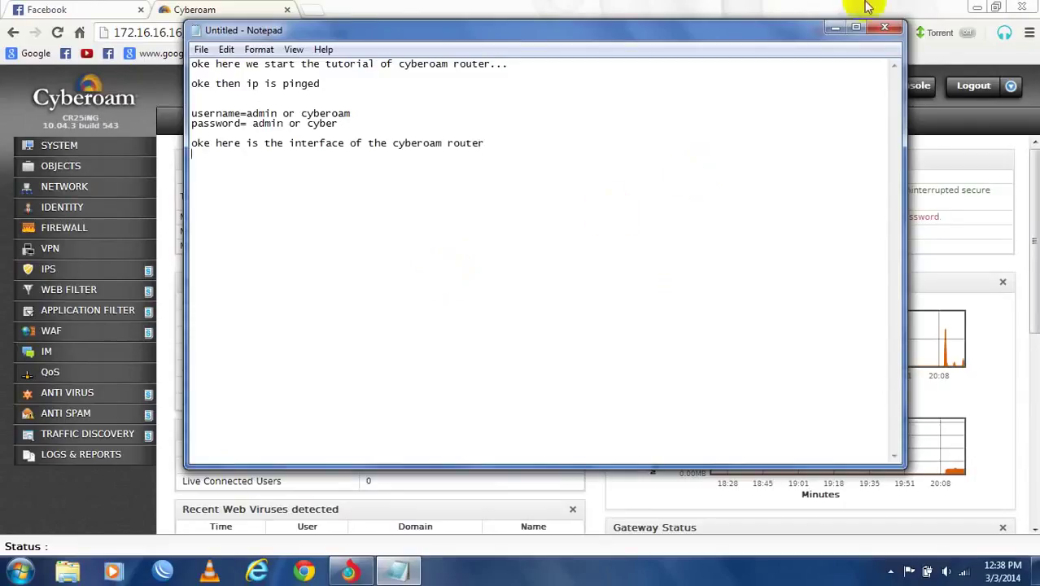
click(834, 27)
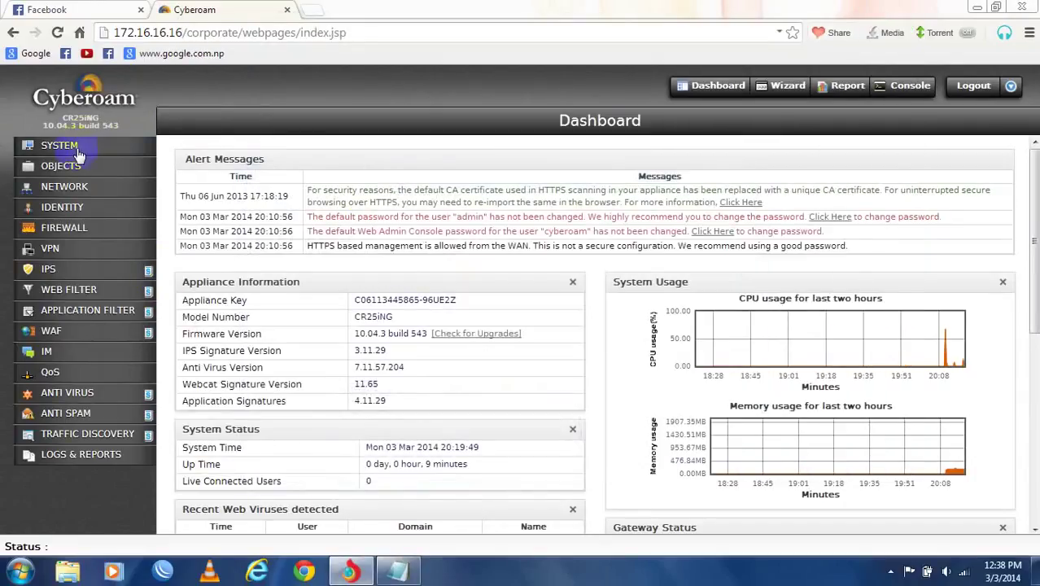
- Browse System pages: Administration, Configuration, Maintenance, HA, SNMP and Certificates
click(69, 146)
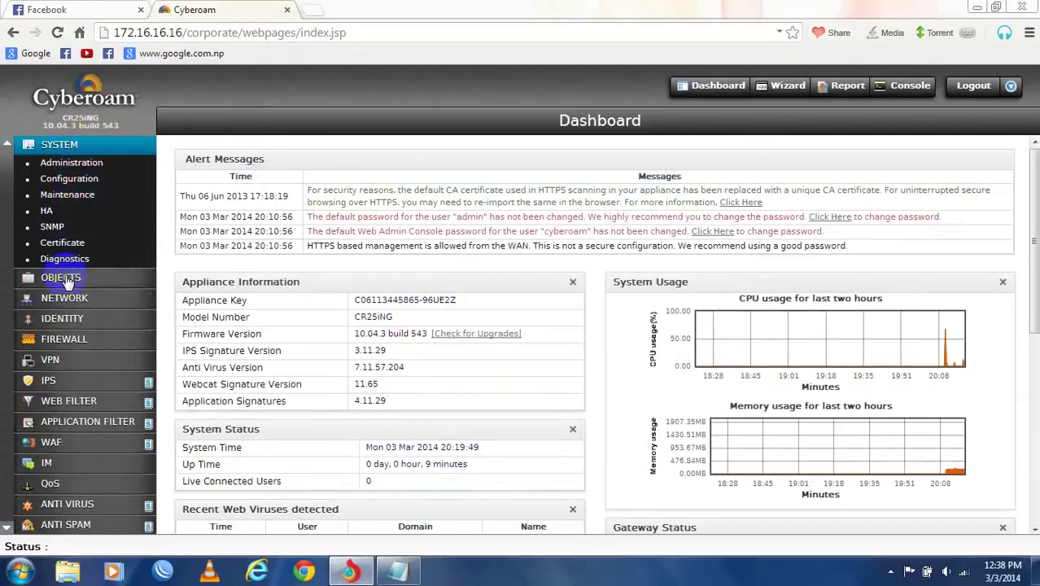
click(72, 164)
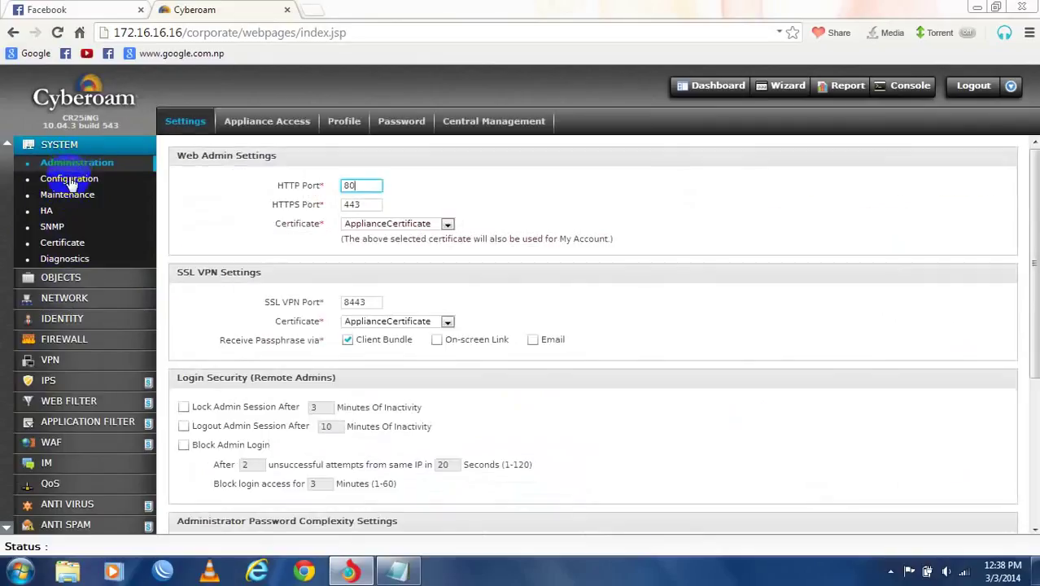
click(70, 178)
click(70, 197)
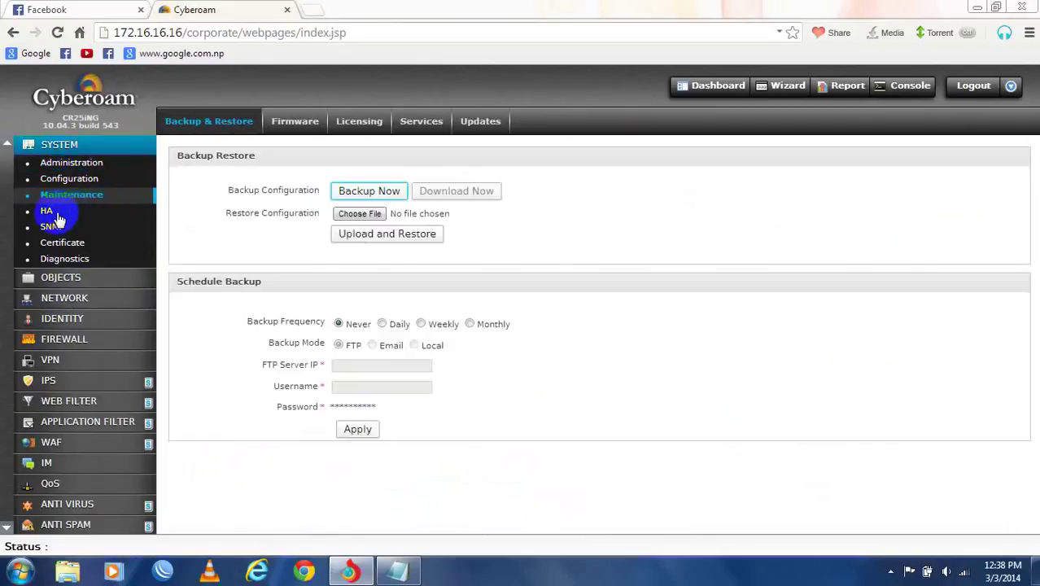
click(51, 213)
click(57, 228)
click(63, 243)
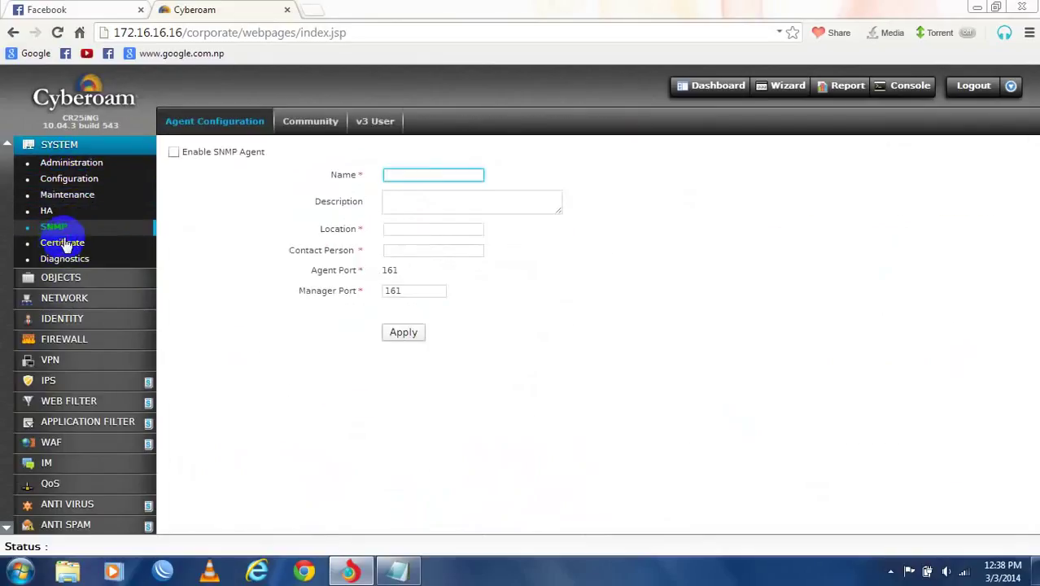
click(88, 144)
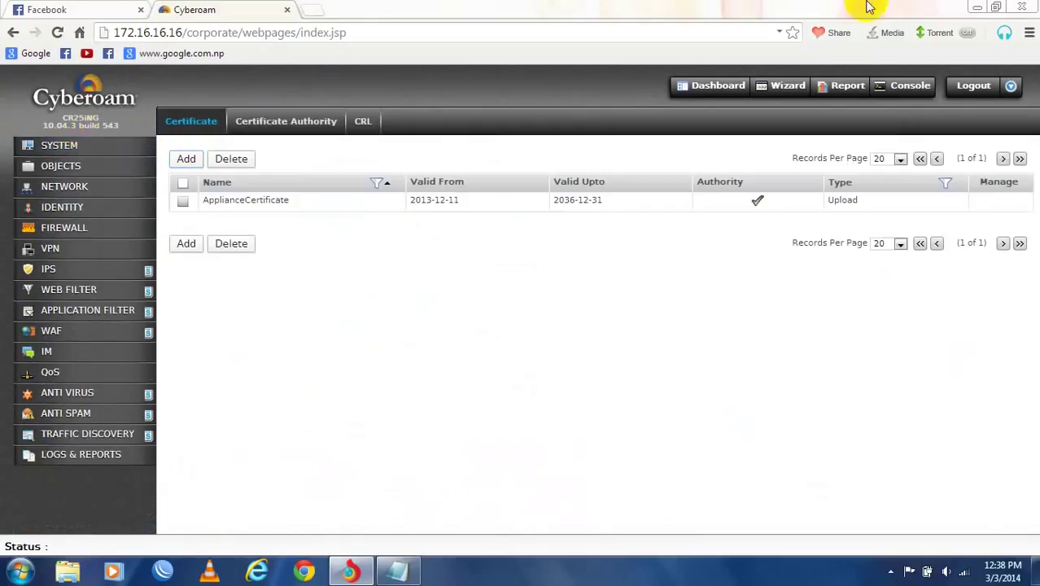
- Return to the Dashboard and scroll through the appliance info and virus panels
click(686, 92)
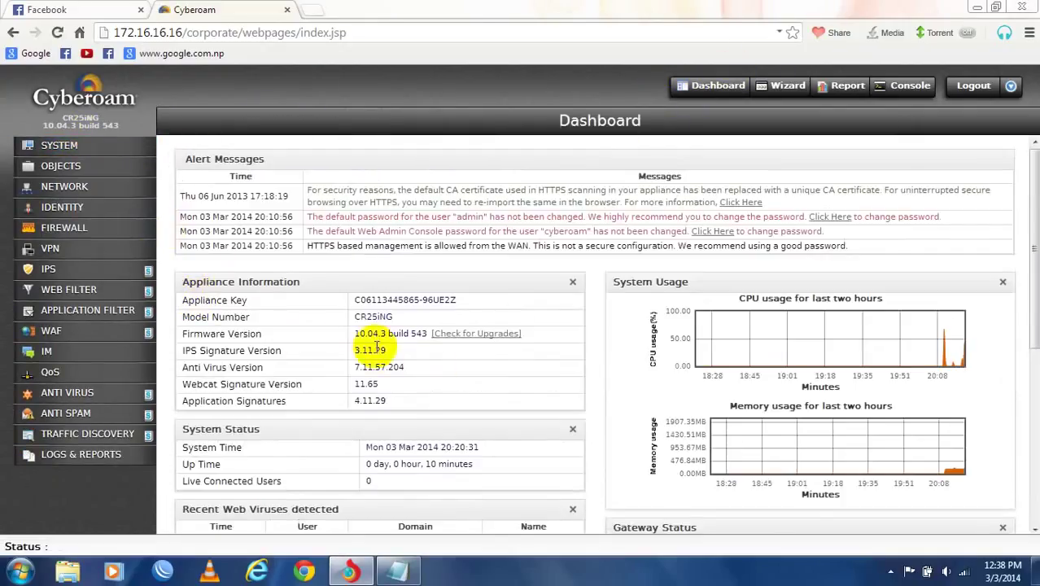
scroll(617, 315, down, 5)
scroll(617, 316, up, 5)
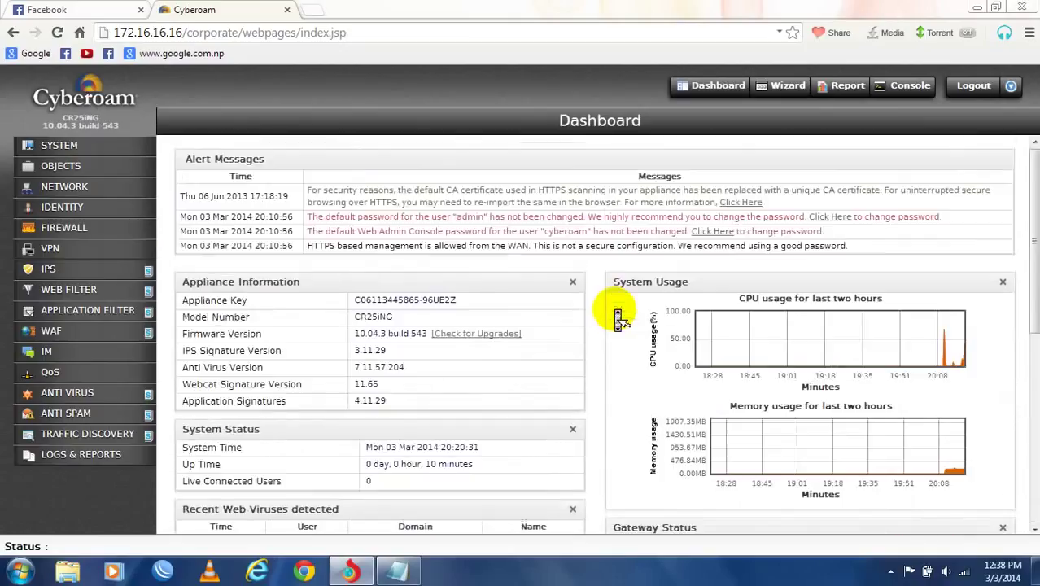
scroll(617, 316, down, 5)
scroll(617, 316, up, 5)
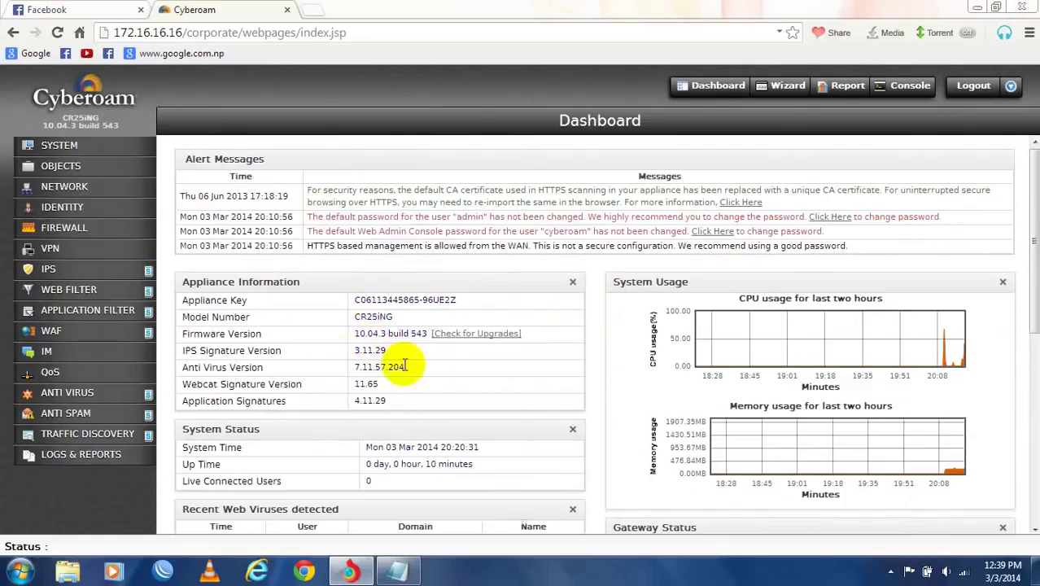
scroll(376, 412, down, 3)
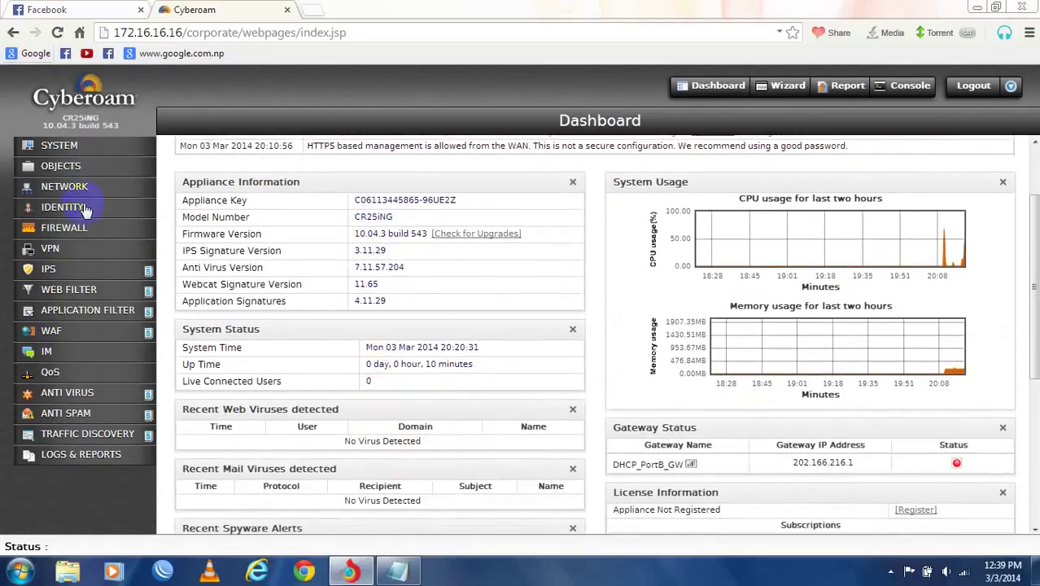
- View the Administration settings with its Appliance Access and Profile lists
click(65, 146)
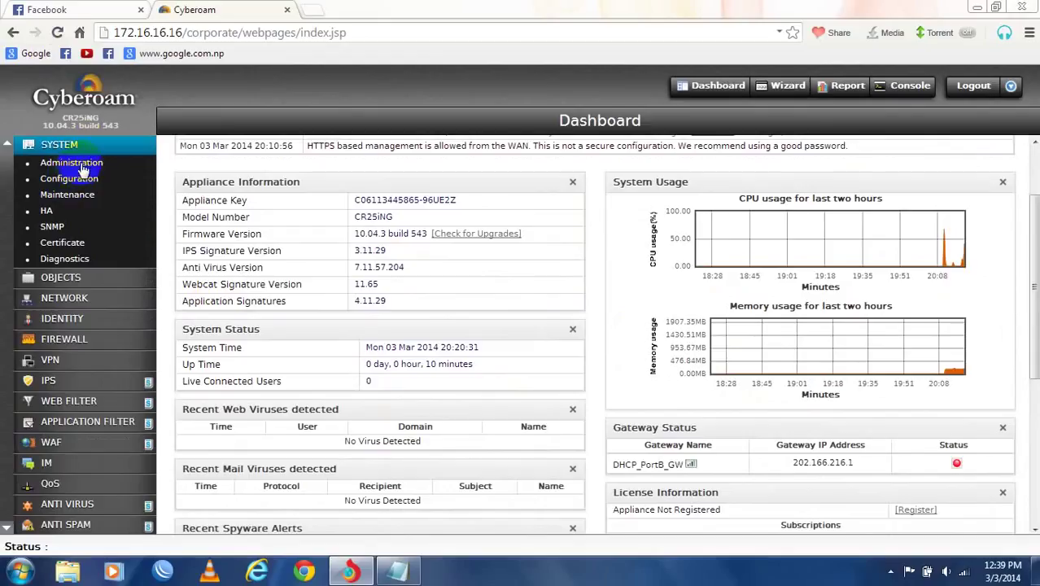
click(81, 164)
click(279, 126)
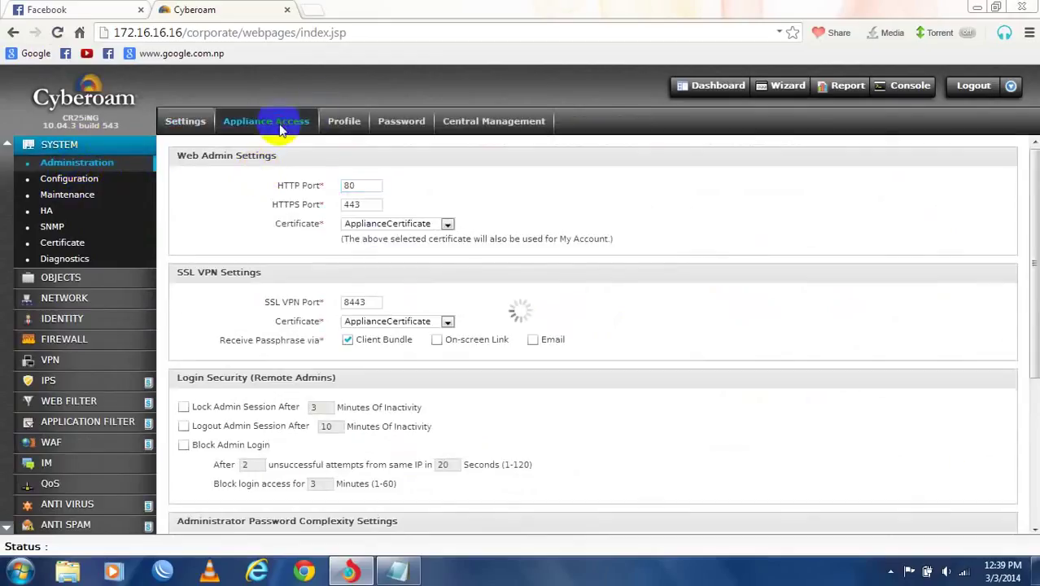
click(350, 125)
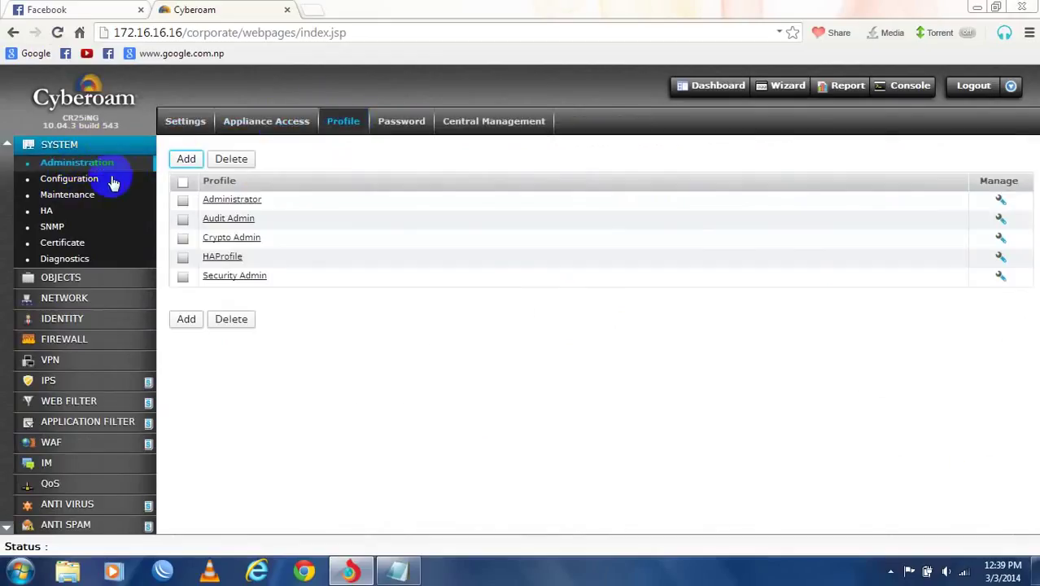
- Visit Maintenance, HA, SNMP, Certificate and Certificate Authority pages, ending on Diagnostics
click(86, 195)
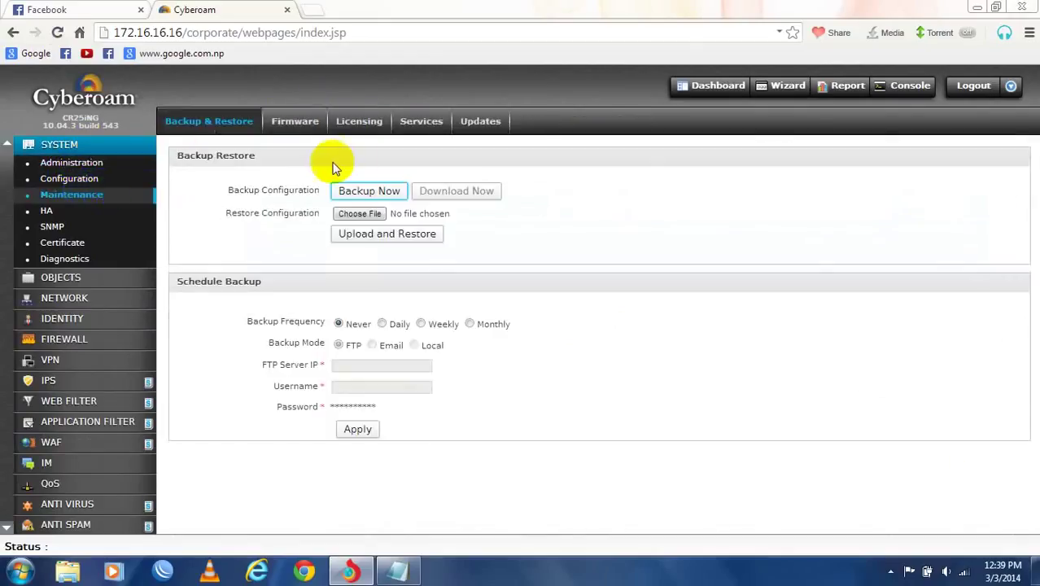
click(64, 211)
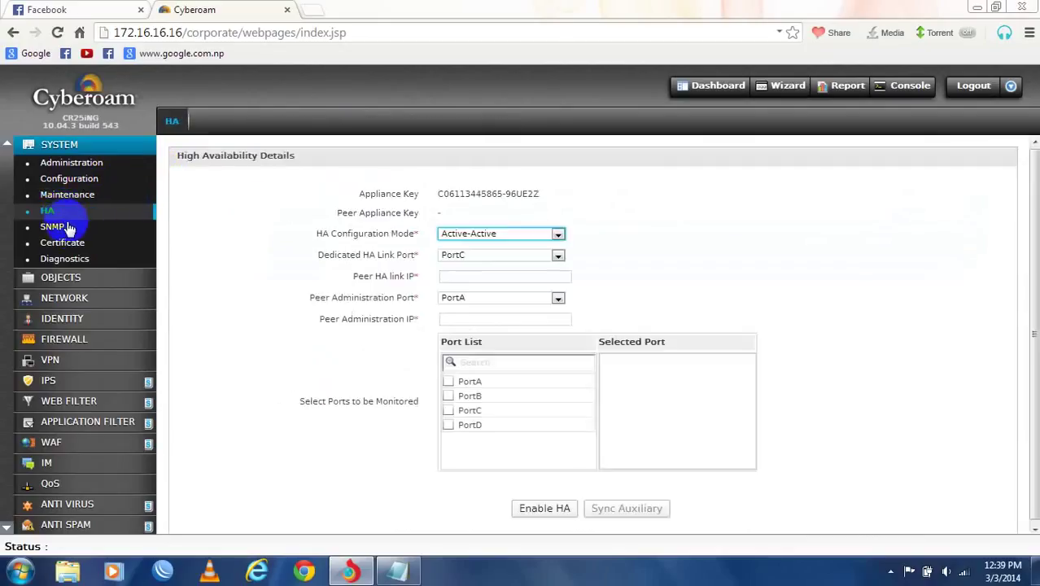
click(62, 229)
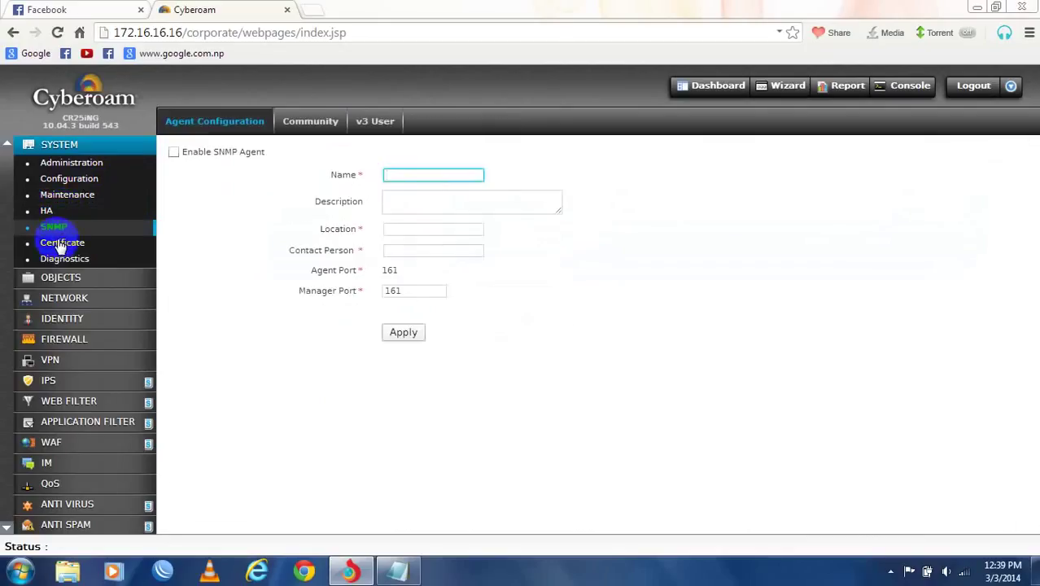
click(65, 243)
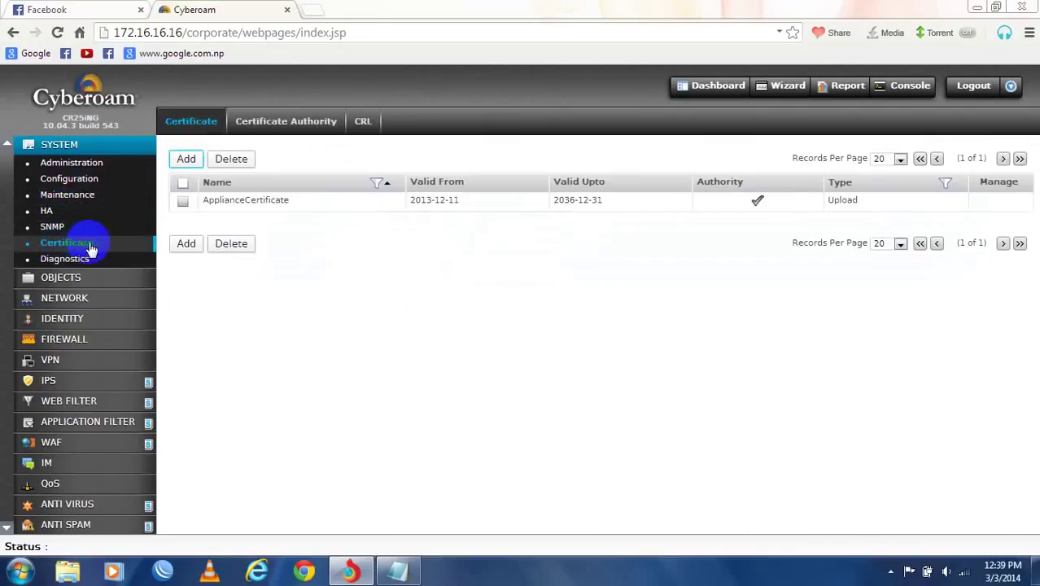
click(297, 128)
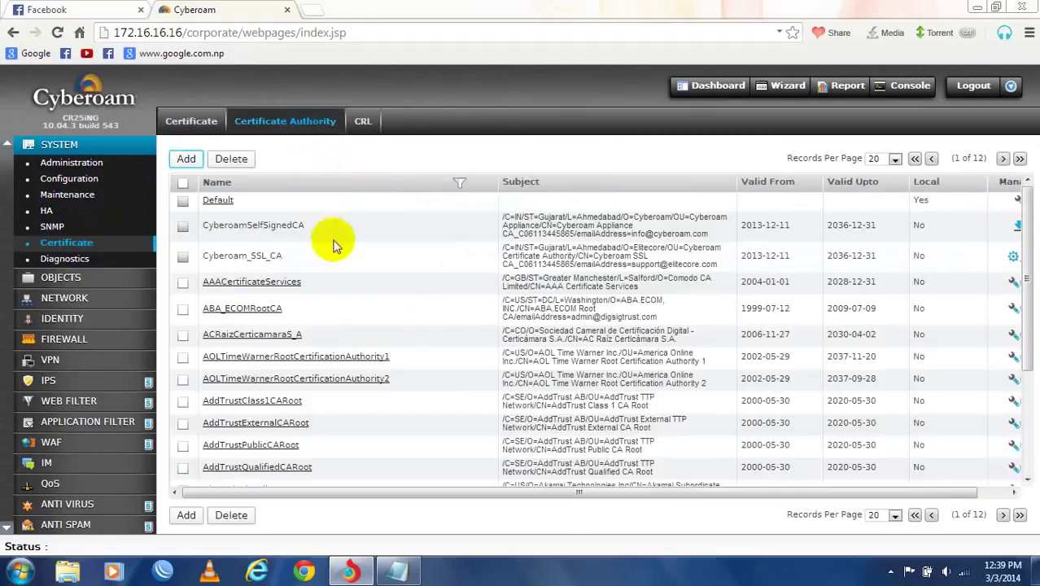
scroll(411, 376, down, 2)
scroll(411, 376, up, 2)
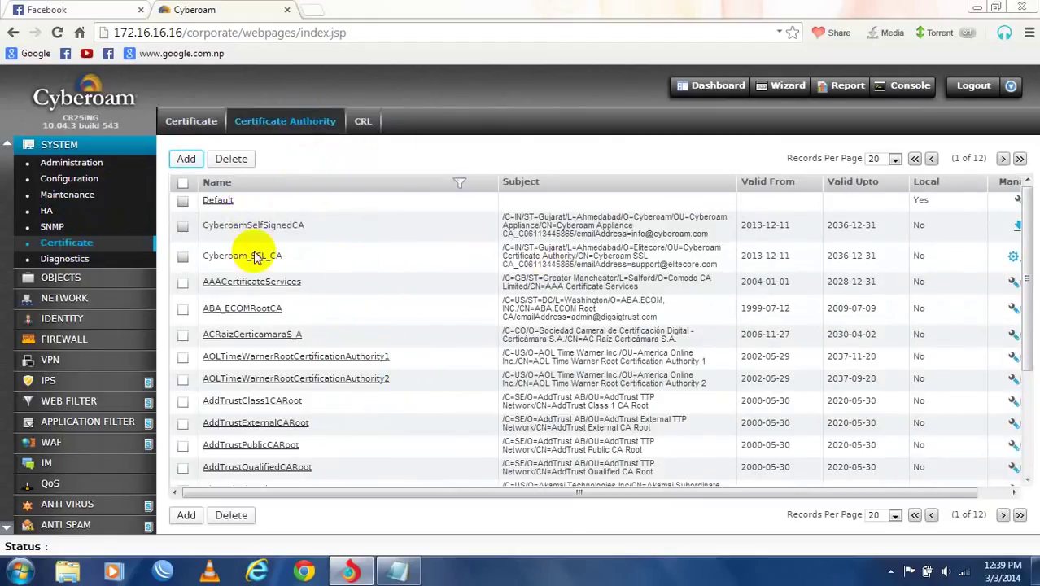
click(54, 259)
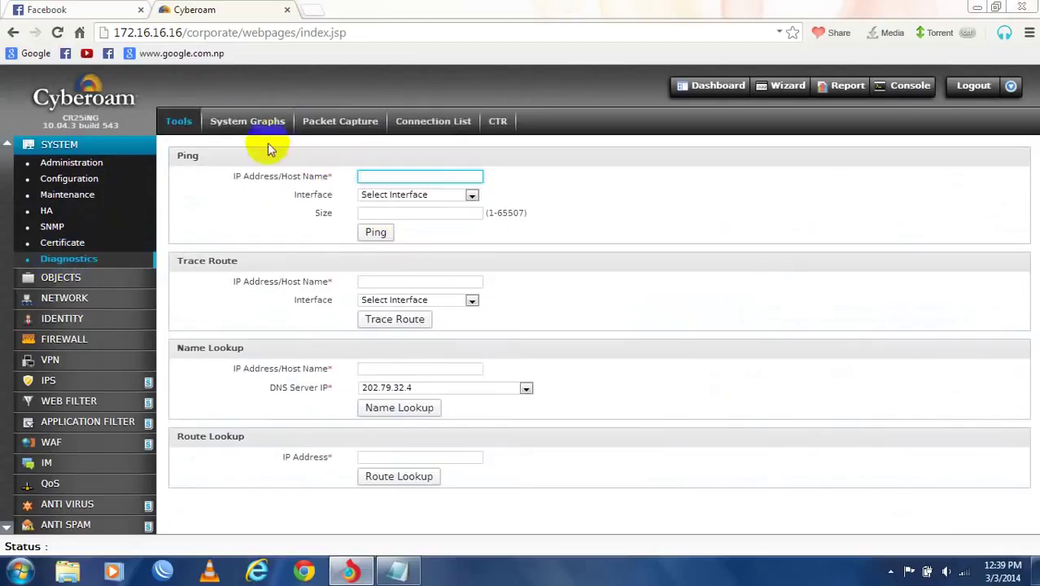
- Review the System Graphs health overview: CPU, memory, load, disk and PortA–PortD usage graphs
click(232, 124)
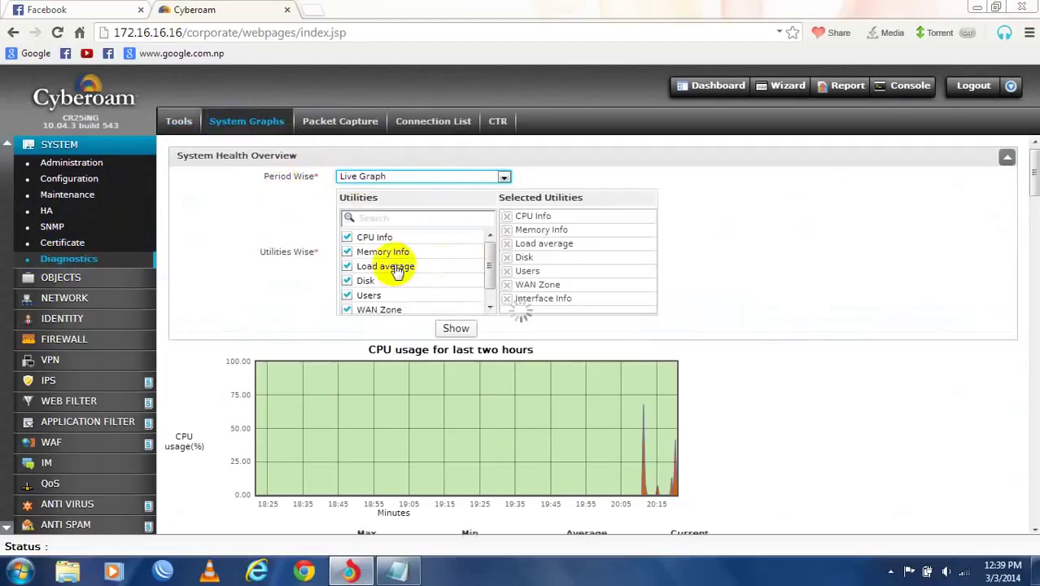
scroll(409, 234, down, 6)
scroll(408, 236, up, 5)
scroll(411, 241, down, 6)
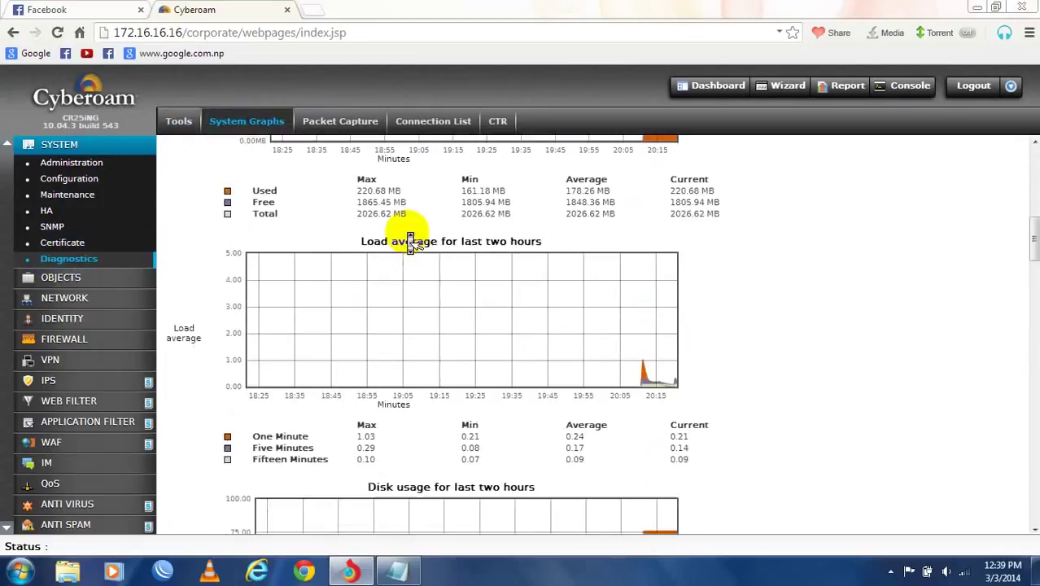
scroll(411, 241, down, 15)
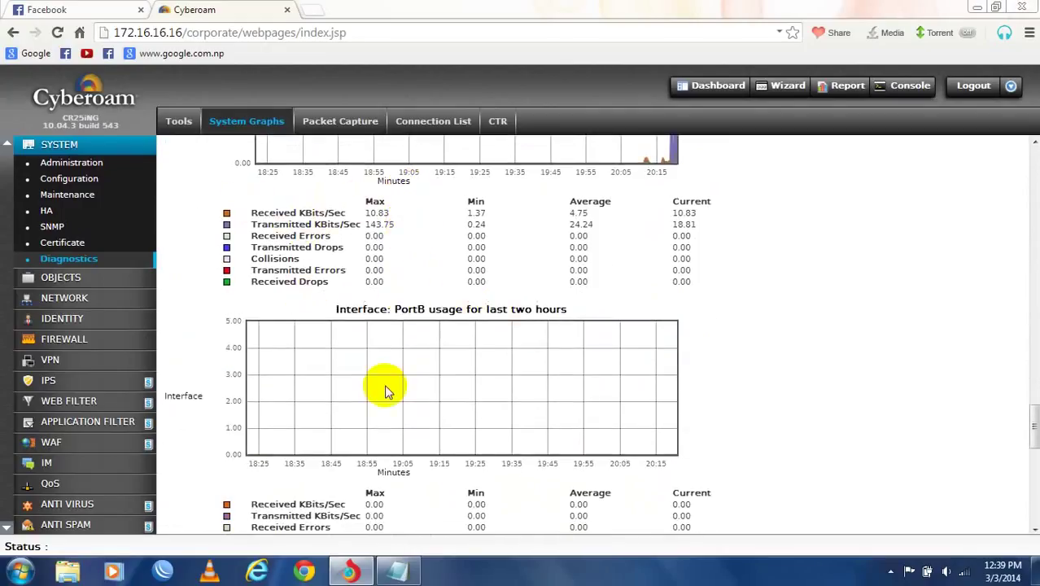
scroll(386, 391, down, 8)
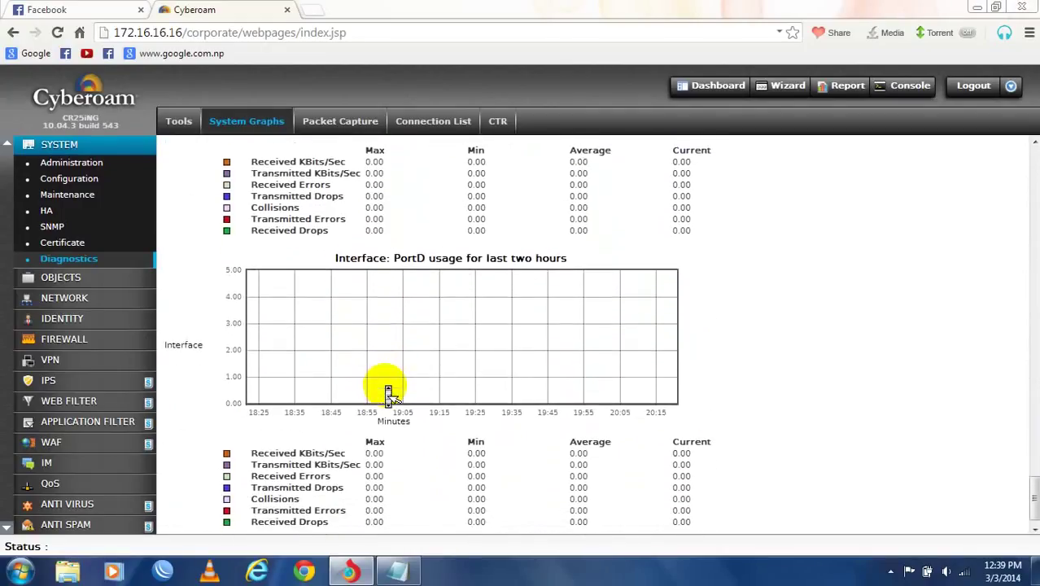
scroll(388, 393, down, 1)
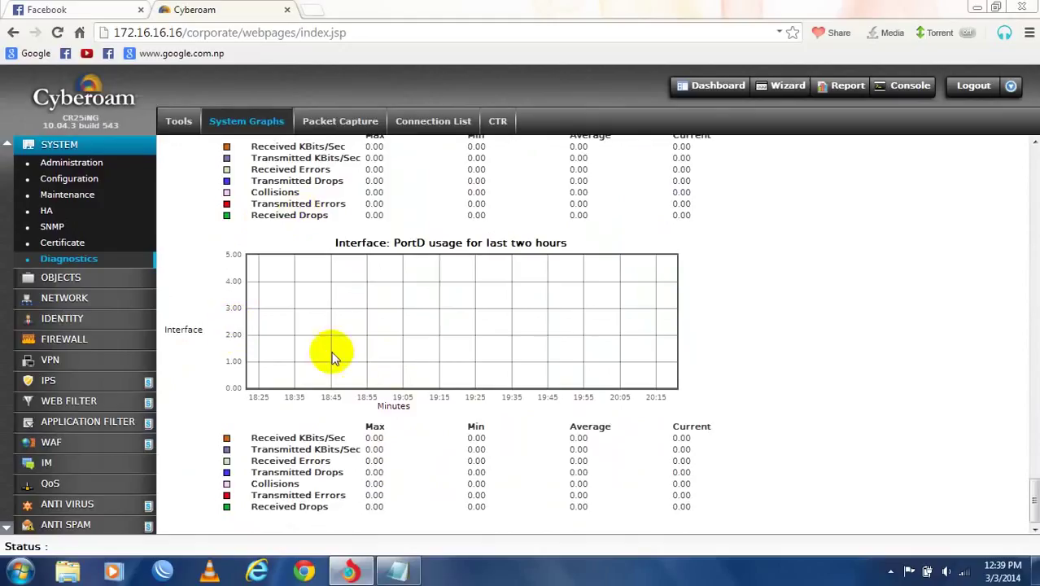
scroll(333, 350, up, 10)
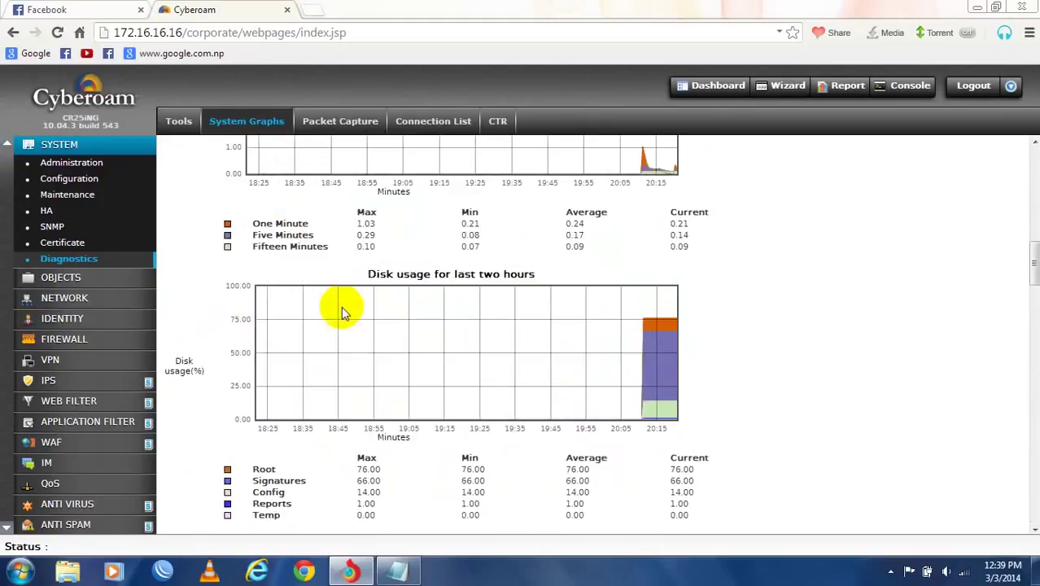
scroll(341, 306, up, 4)
scroll(345, 315, up, 7)
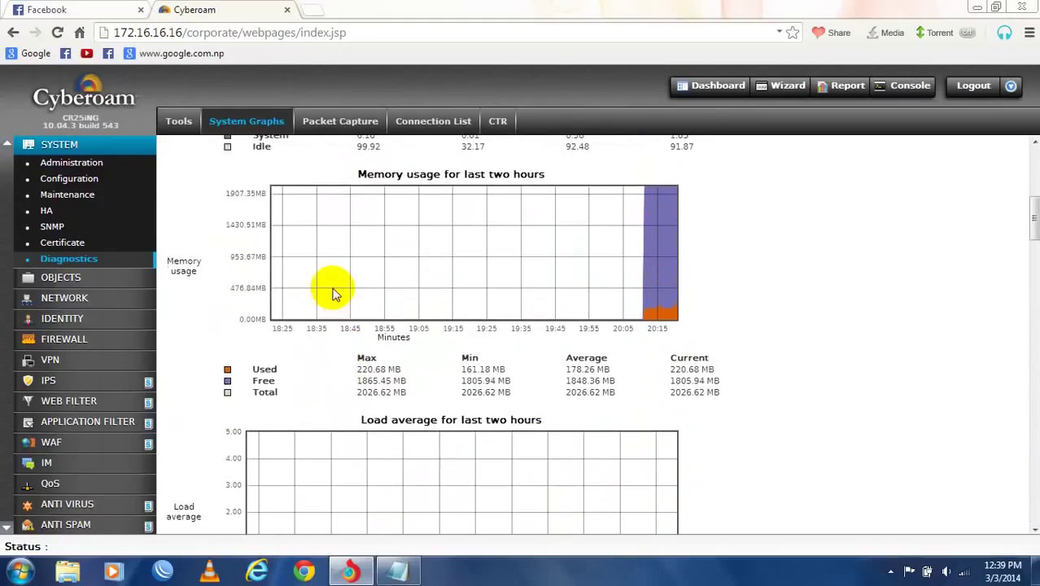
- Expand NETWORK and add the Notepad line 'now lets start from network...'
click(61, 299)
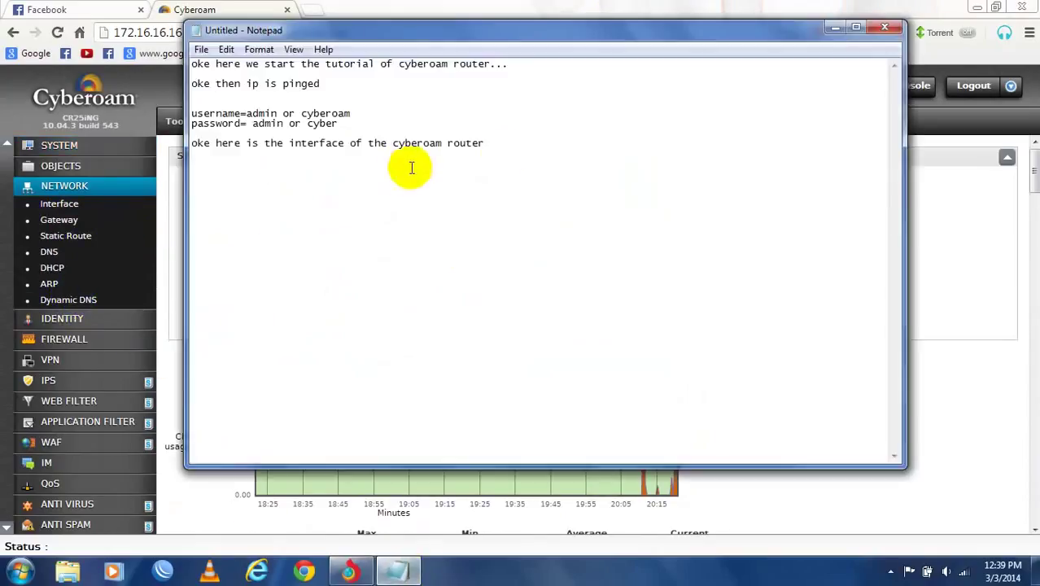
key(Return)
key(Return)
text(now )
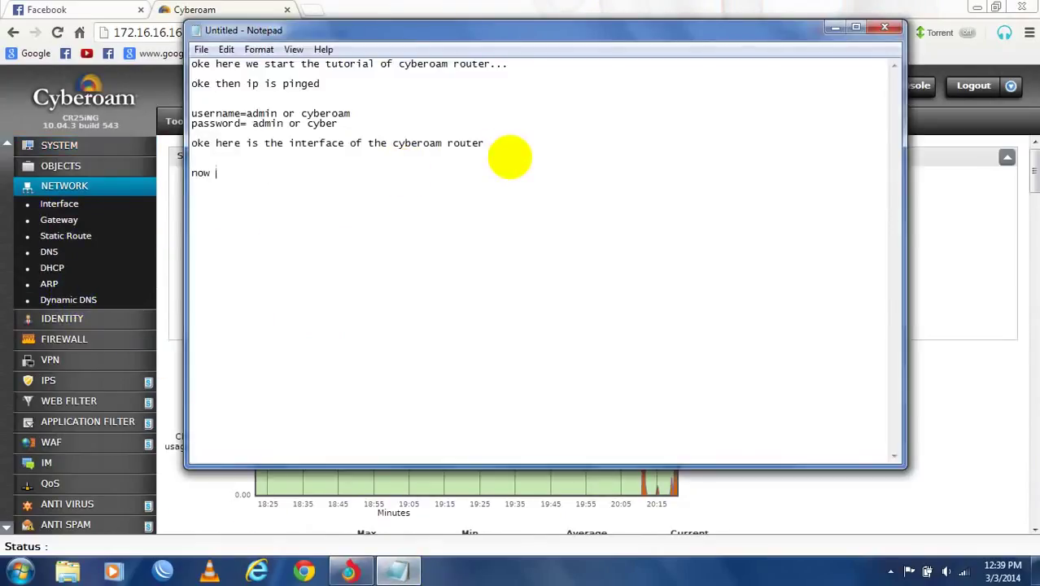
text(lets start form begingi)
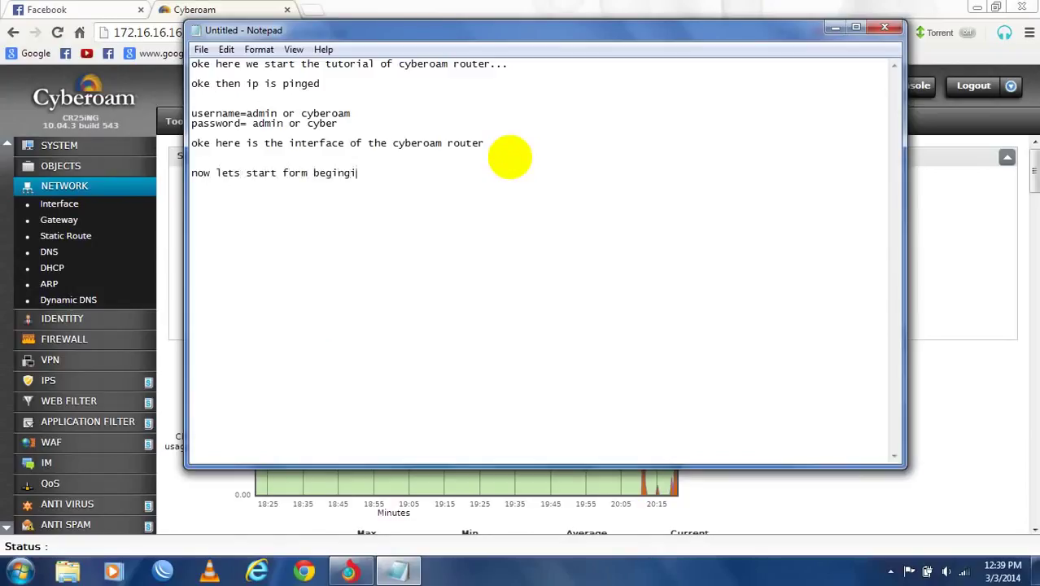
key(BackSpace)
key(BackSpace)
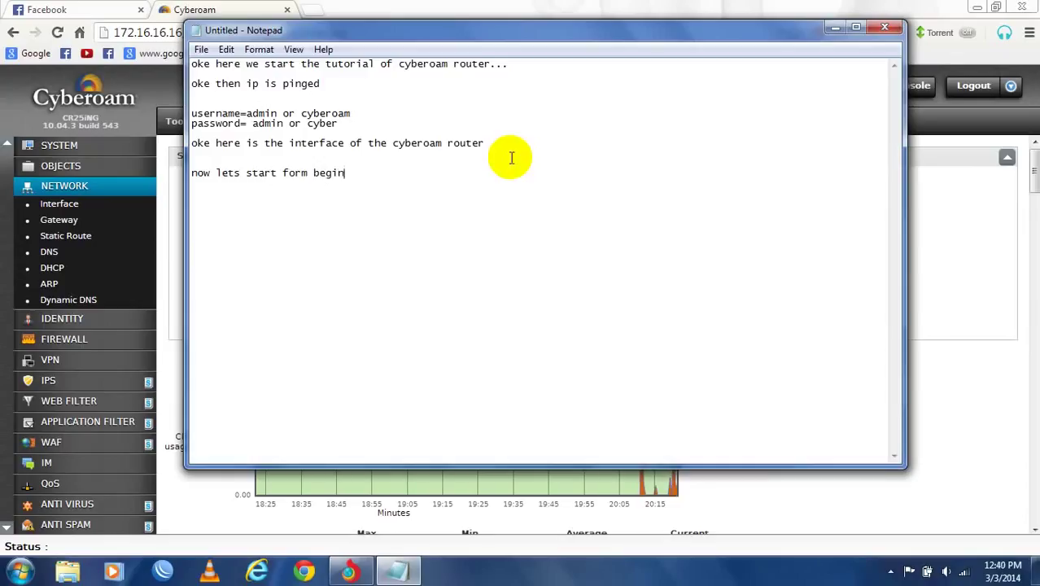
key(BackSpace)
key(BackSpace)
key(BackSpace)
key(BackSpace)
key(BackSpace)
text(from network...)
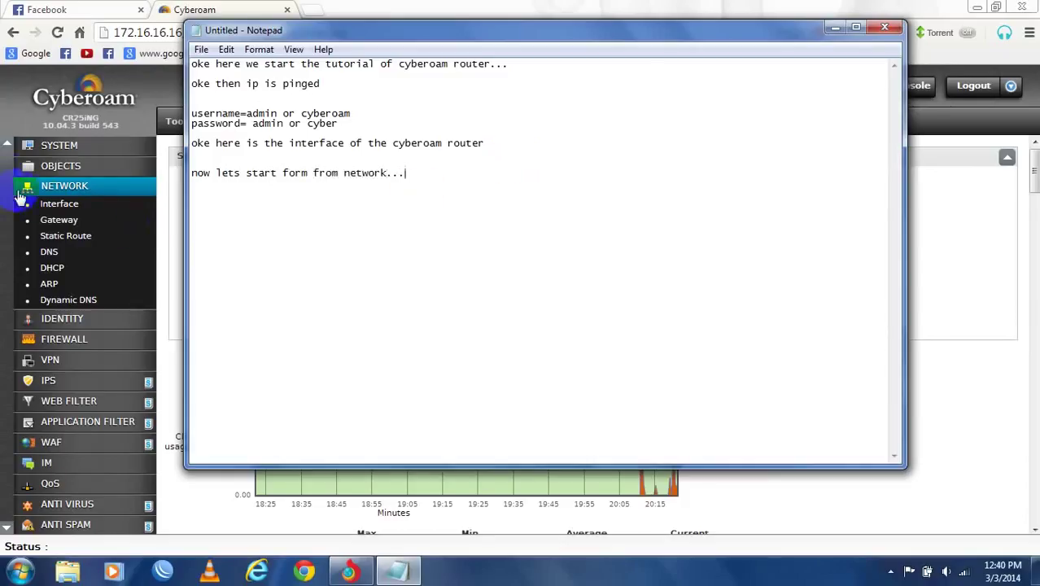
- Show the PortA–PortD interface list and begin a note line 'here are 4 po'
click(59, 206)
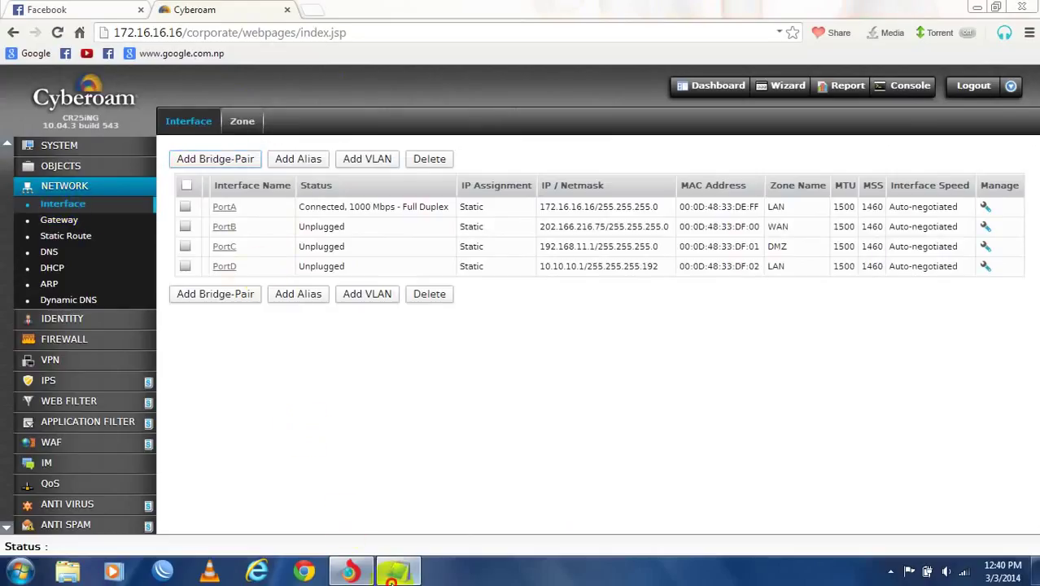
click(399, 573)
key(Return)
text(here are )
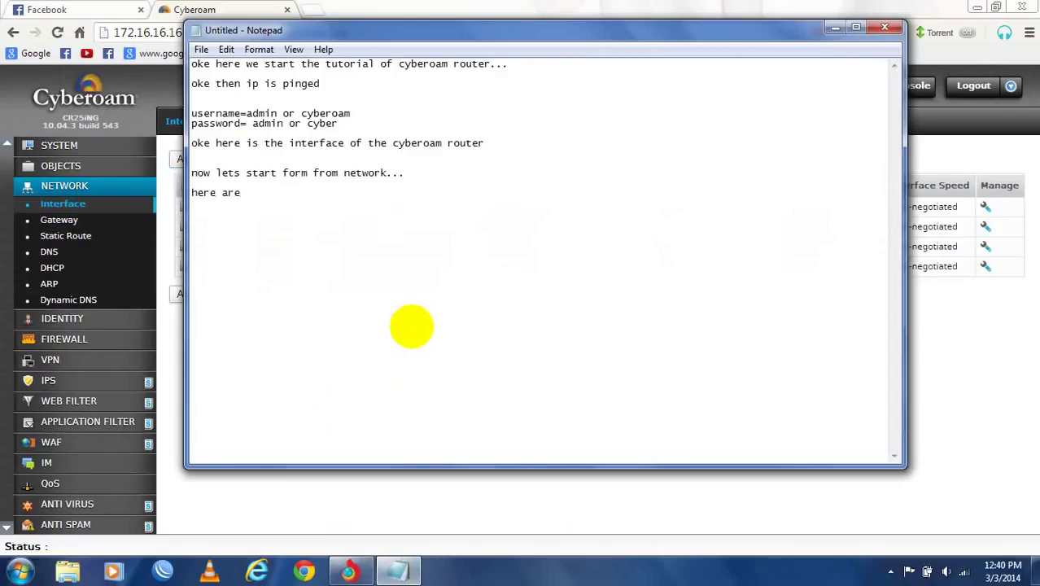
text(4 ports, given where)
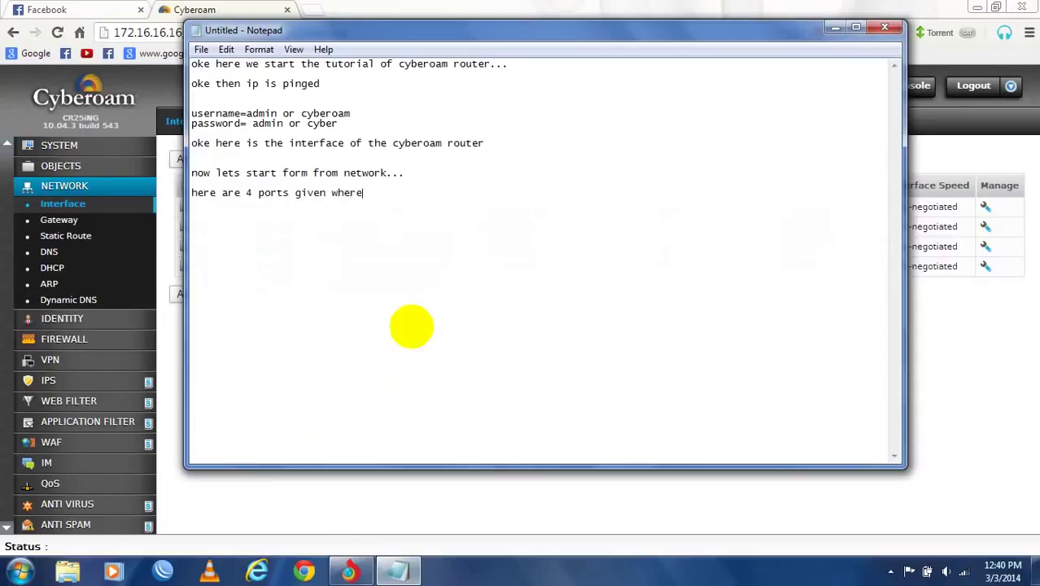
- Note that 4 ports are given on the 25ING NG series Cyberoam
text(as th)
text(is is 2)
text(wds)
key(BackSpace)
key(BackSpace)
key(BackSpace)
key(BackSpace)
text(ING )
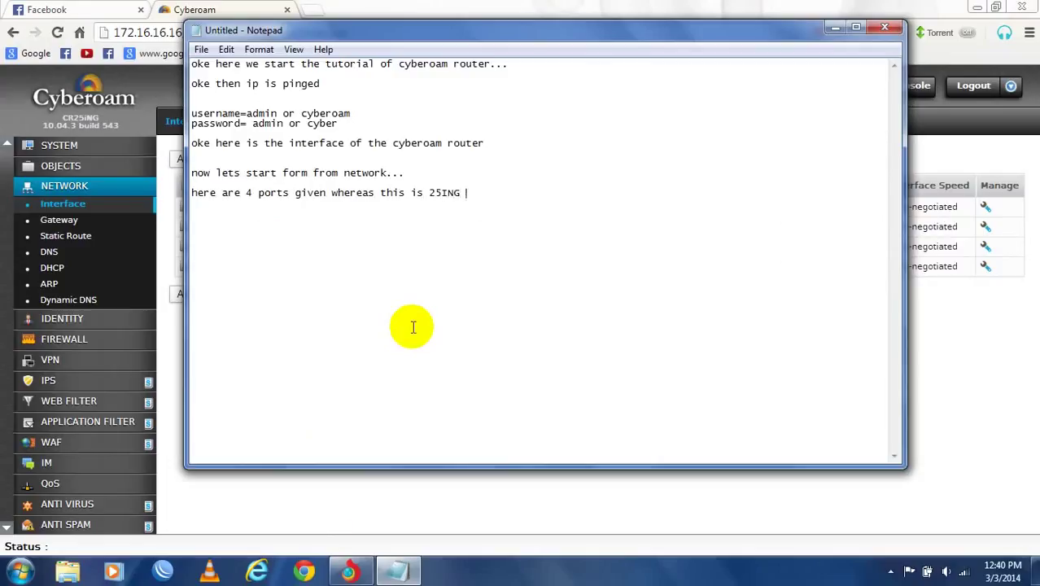
text(ne NG series cyberoam)
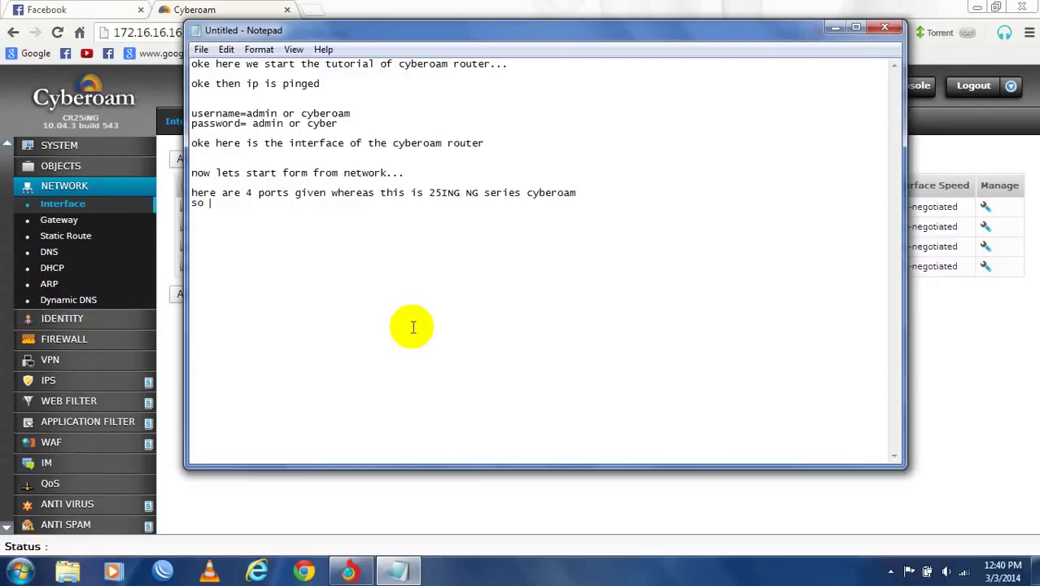
key(BackSpace)
key(BackSpace)
key(BackSpace)
- Add a note that the internet setup process is done on that interface, then return to Cyberoam
key(Return)
text(to ru)
text(n internet s)
text(g)
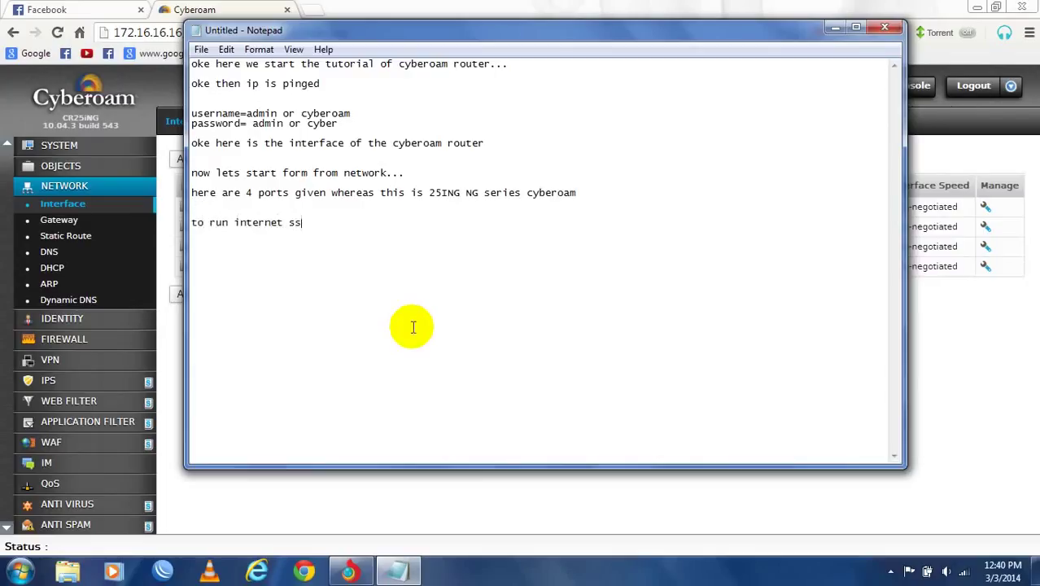
key(BackSpace)
key(BackSpace)
text(this )
text(t)
key(BackSpace)
text(process are )
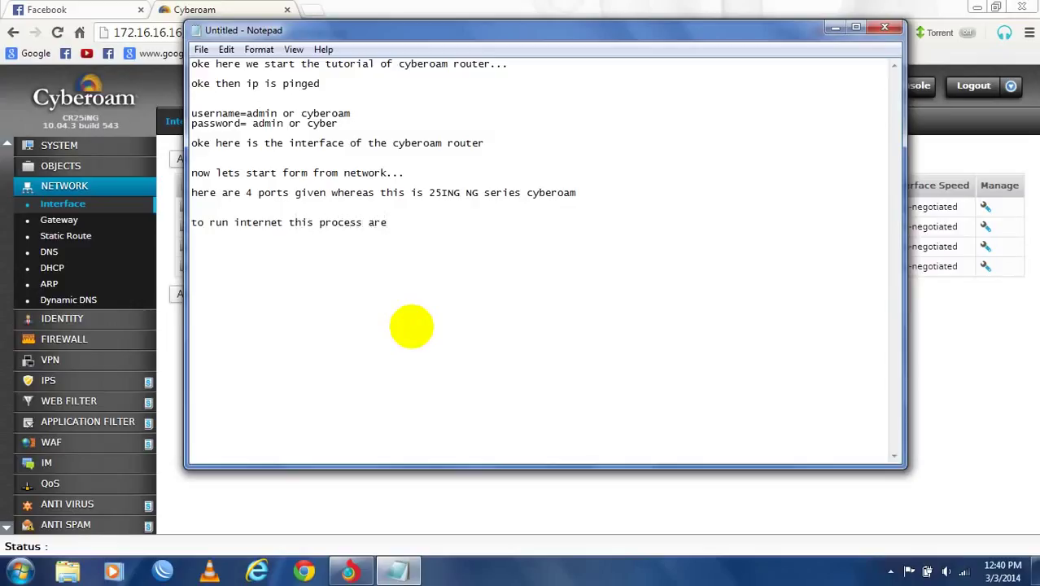
text(done bon that interface)
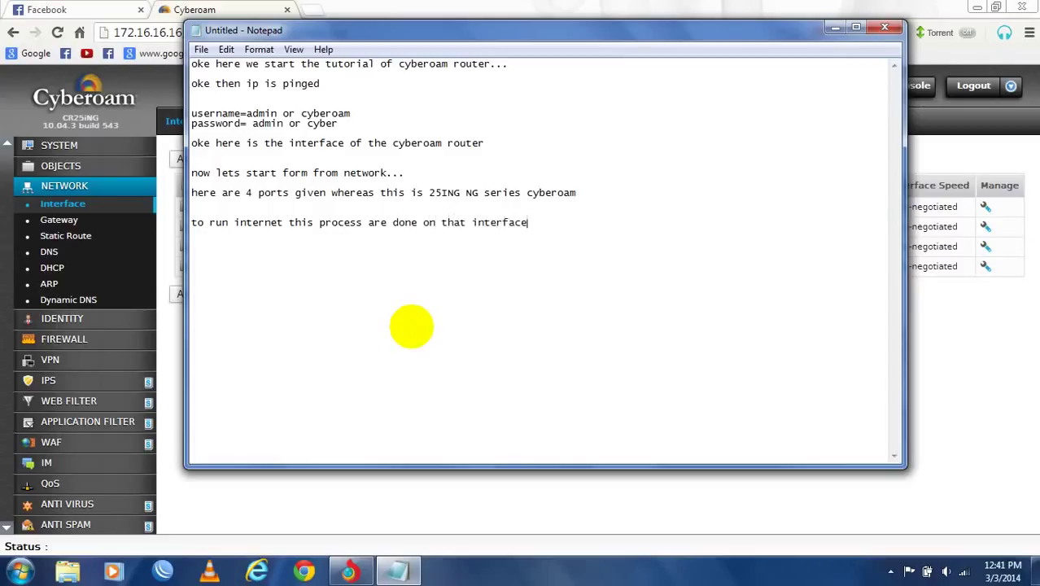
click(533, 508)
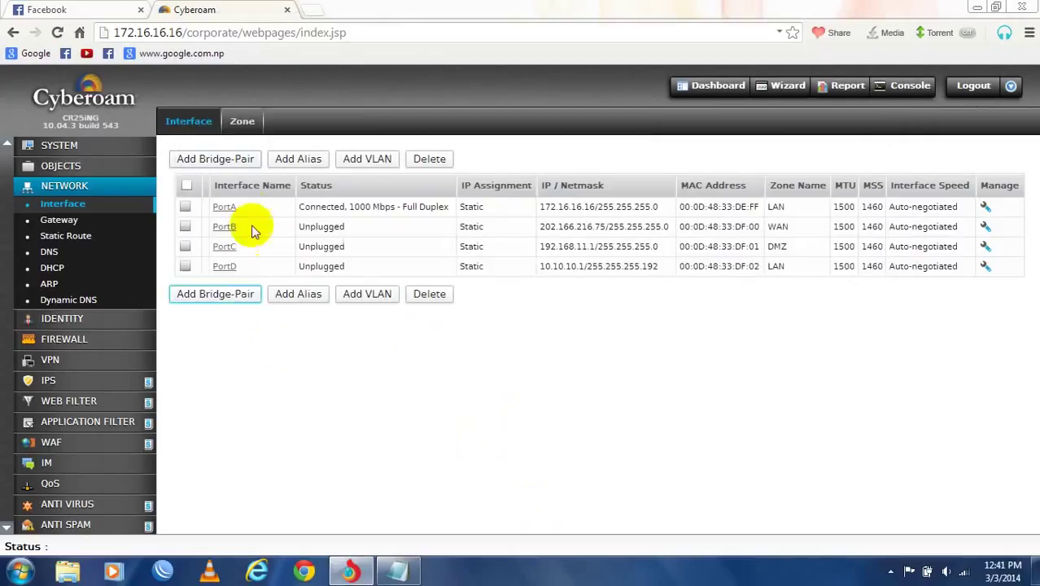
- Check PortA's settings, keeping its zone as LAN with static IP 172.16.16.16 /24
click(224, 206)
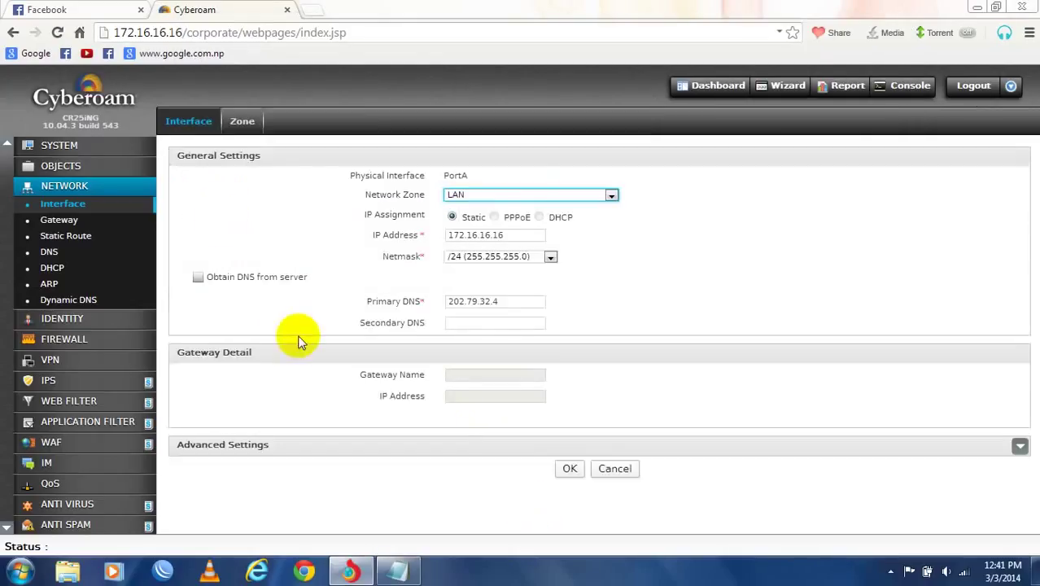
click(580, 198)
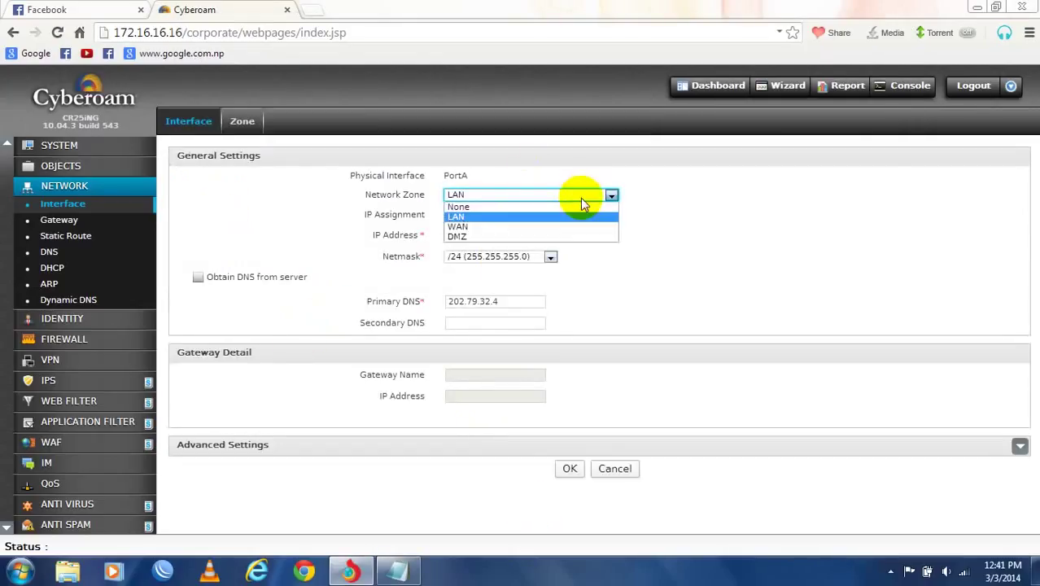
click(580, 198)
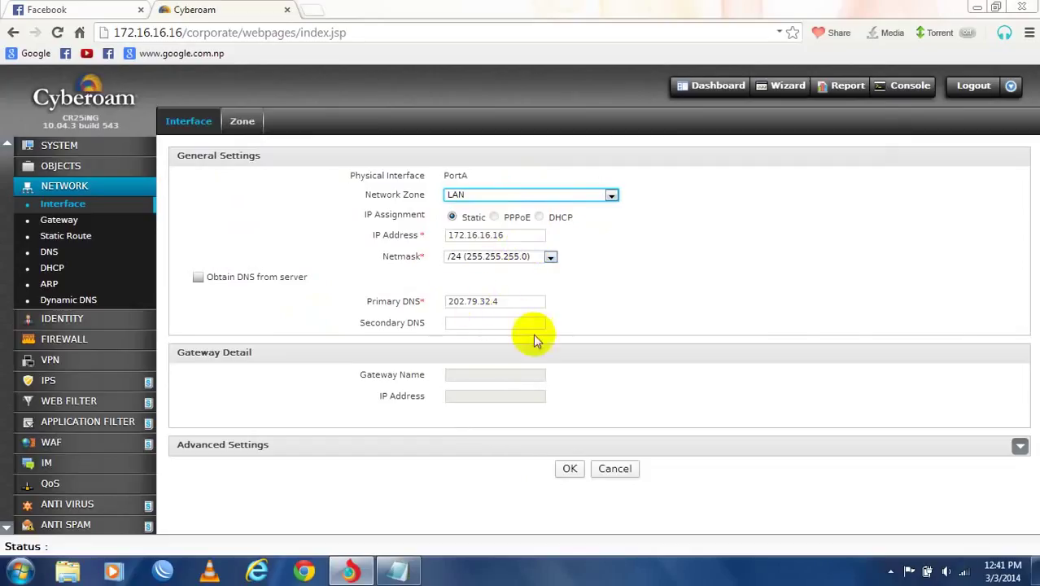
click(399, 572)
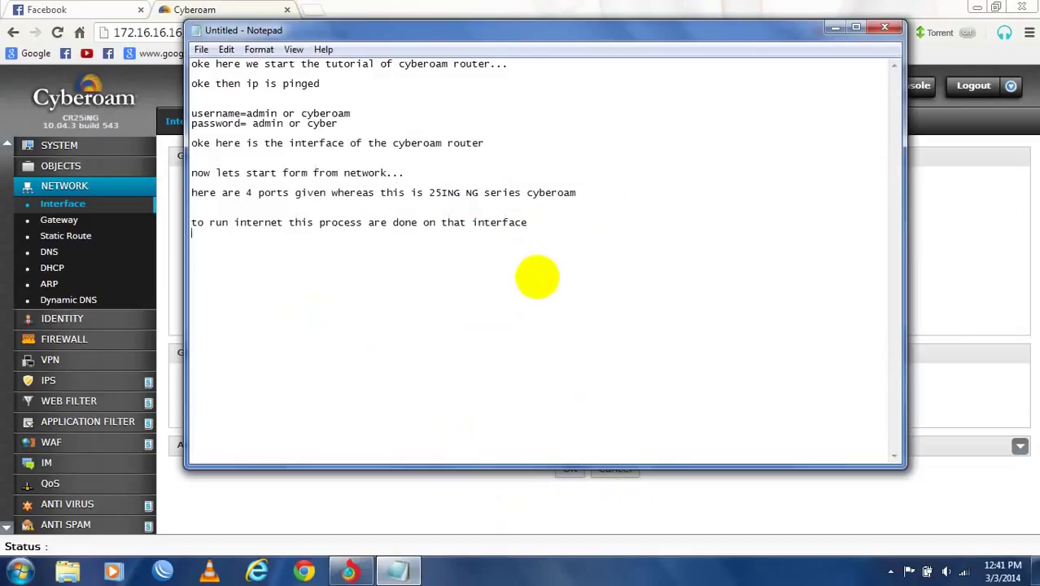
- Add a note that this ISP DNS of Nepal is used only as an example
key(Return)
key(Return)
text(as per this ss ips)
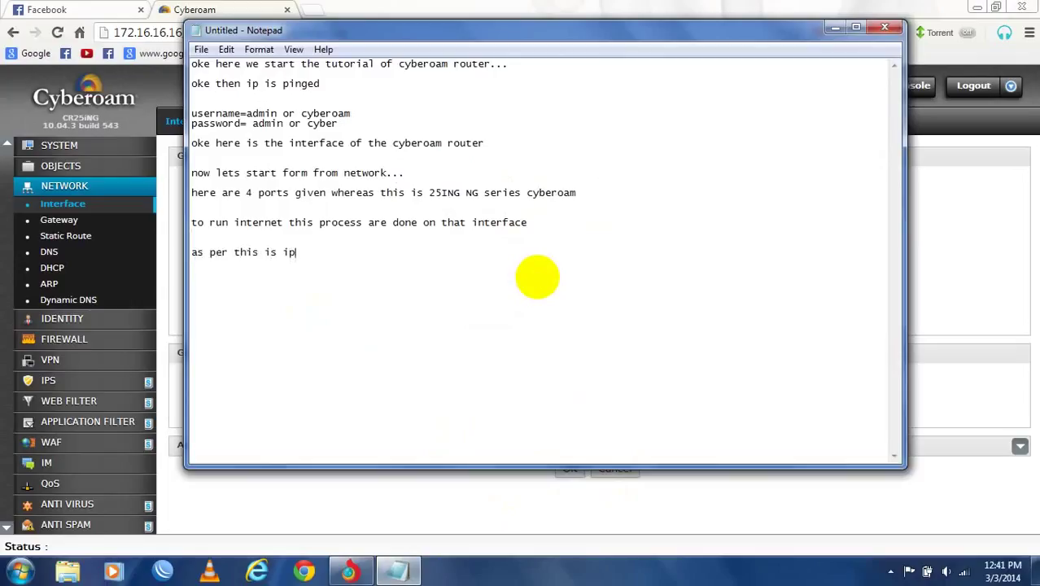
key(BackSpace)
key(BackSpace)
text(IPS)
key(BackSpace)
key(BackSpace)
key(BackSpace)
text(ISP)
text(dnns)
key(BackSpace)
text(ns)
text(bnq)
key(BackSpace)
key(BackSpace)
text(nepal so i su)
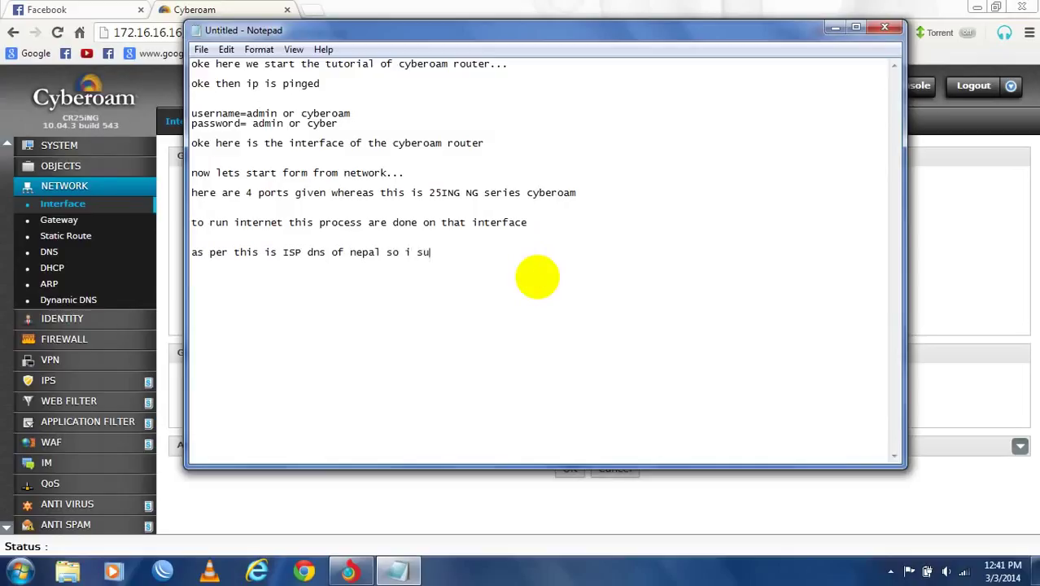
key(BackSpace)
key(BackSpace)
text(used it for an exampl)
key(BackSpace)
key(BackSpace)
text(ple)
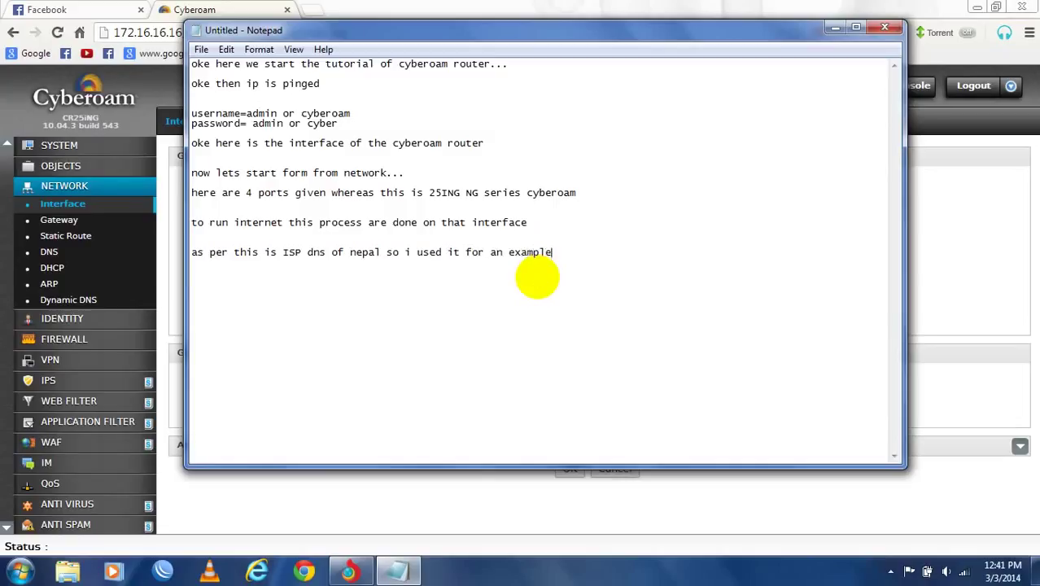
click(985, 282)
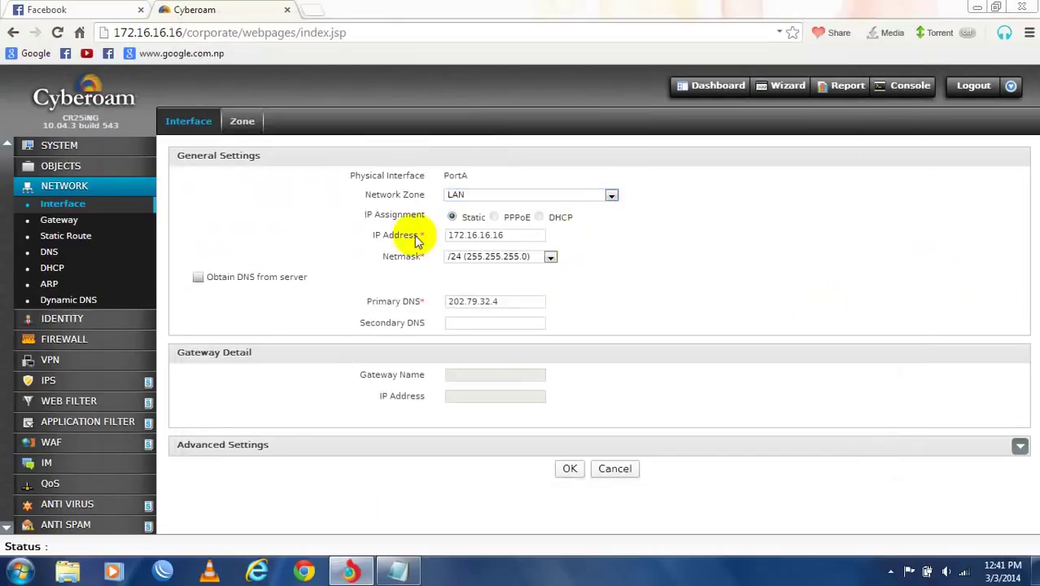
- Add a note that you can keep your own LAN IP, though this uses the default IP
click(399, 572)
key(Return)
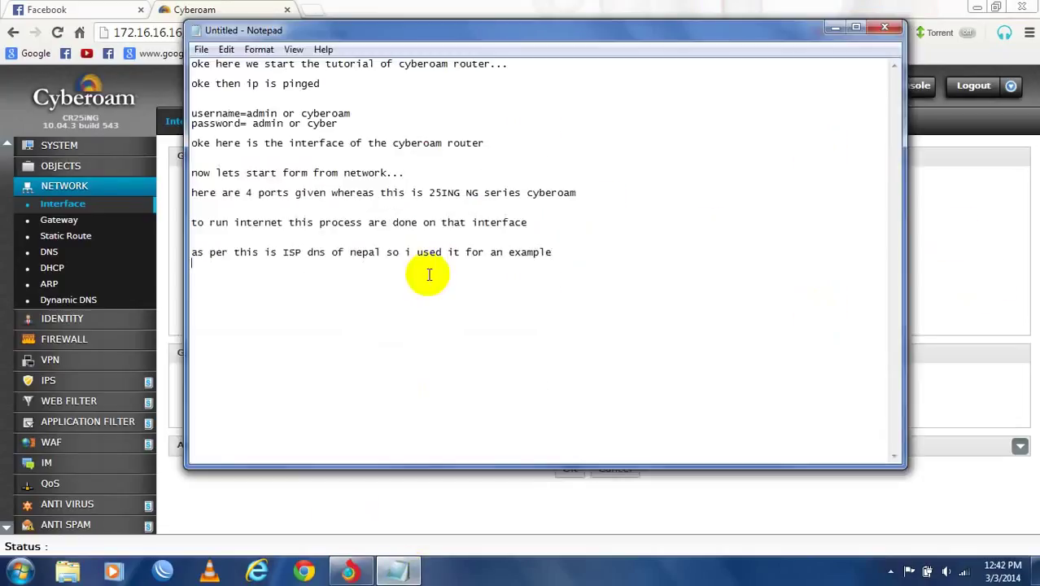
key(Return)
text(you a)
key(BackSpace)
text(can keep)
key(BackSpace)
key(BackSpace)
key(BackSpace)
key(BackSpace)
text(keep your )
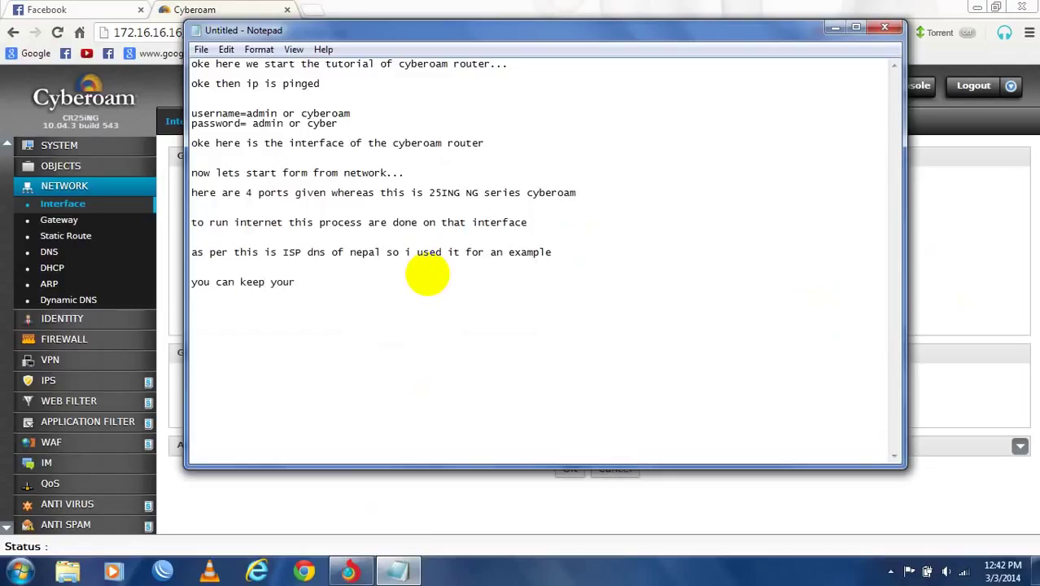
text(own ip address for)
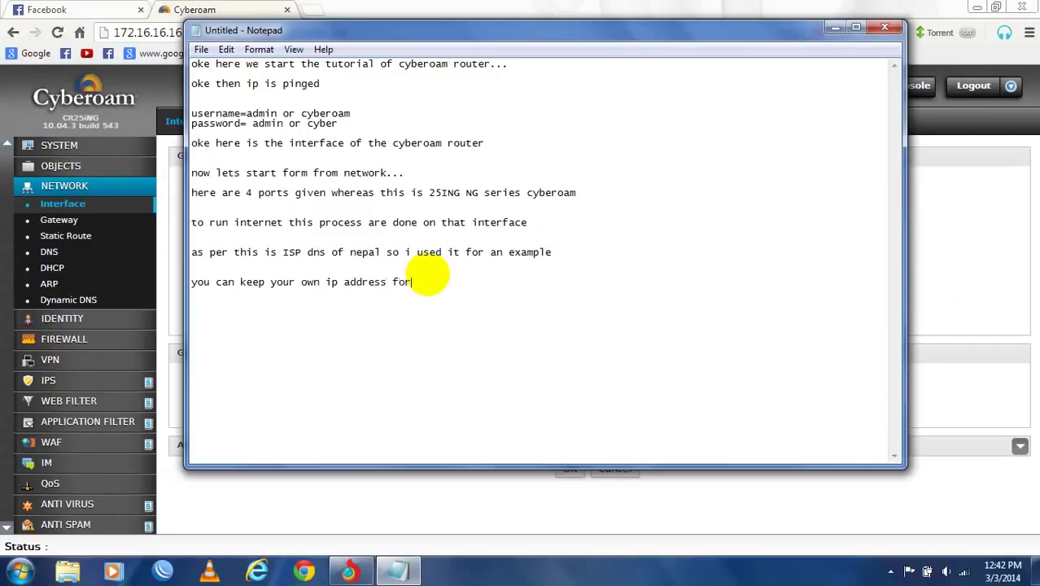
text( lan)
text( there)
key(BackSpace)
key(BackSpace)
key(BackSpace)
text(althiou)
key(BackSpace)
key(BackSpace)
key(BackSpace)
text(ough m writing )
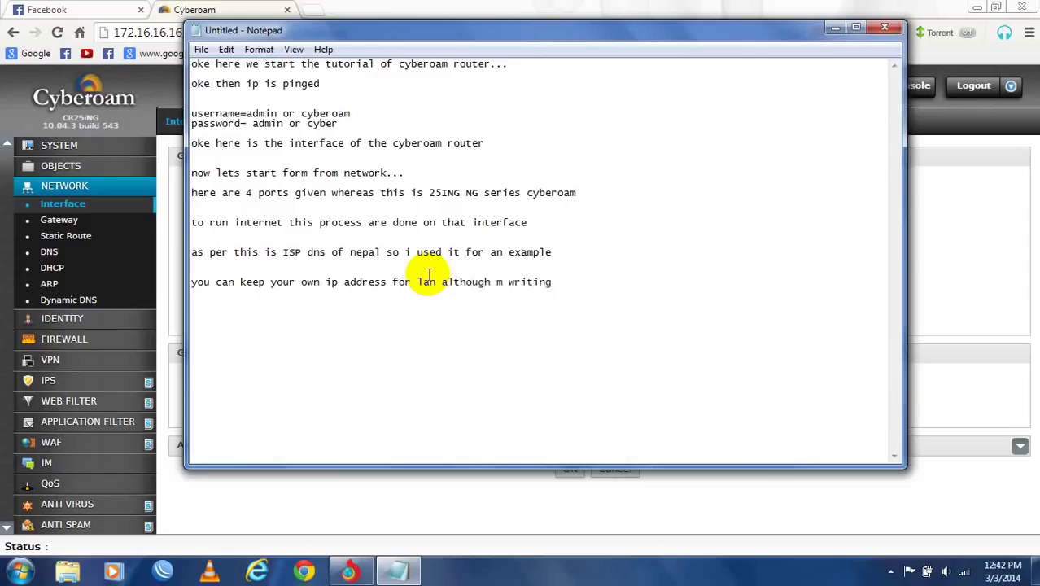
text(tha)
key(BackSpace)
key(BackSpace)
key(BackSpace)
key(BackSpace)
key(BackSpace)
key(BackSpace)
key(BackSpace)
key(BackSpace)
text(using the default username)
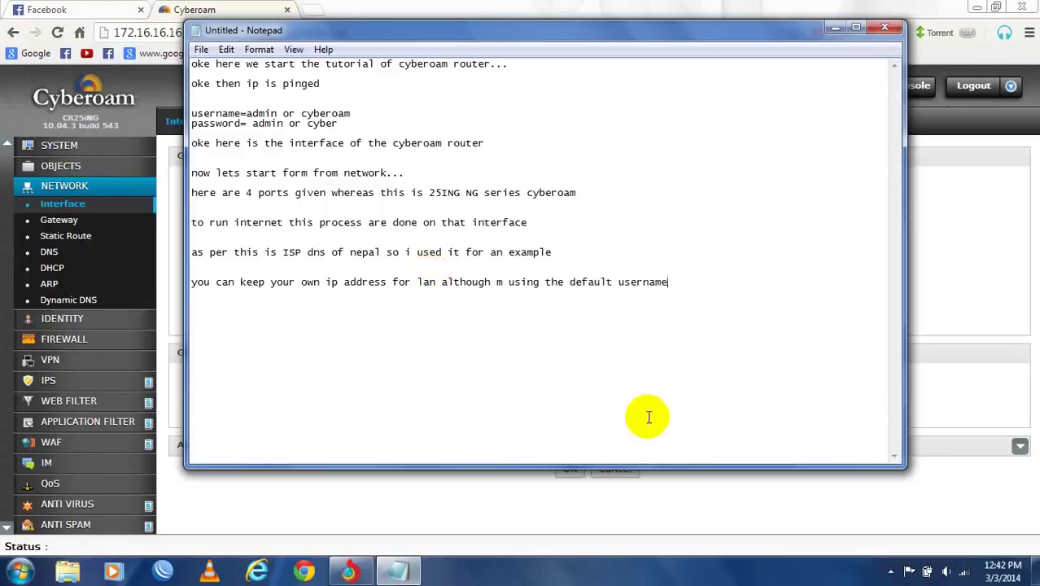
key(BackSpace)
key(BackSpace)
key(BackSpace)
key(BackSpace)
key(BackSpace)
key(BackSpace)
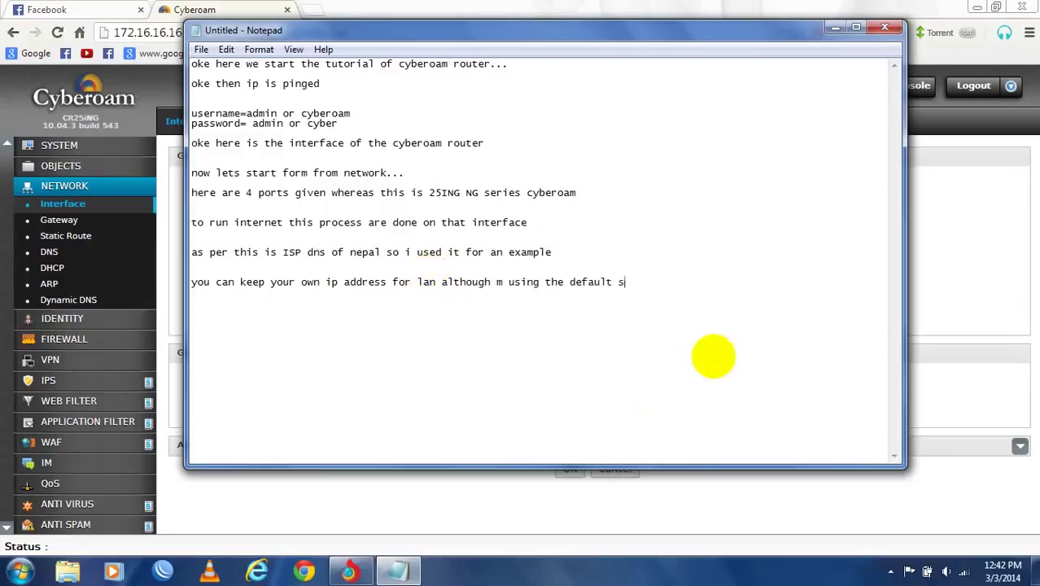
text(r)
key(BackSpace)
key(BackSpace)
text(ip)
click(940, 268)
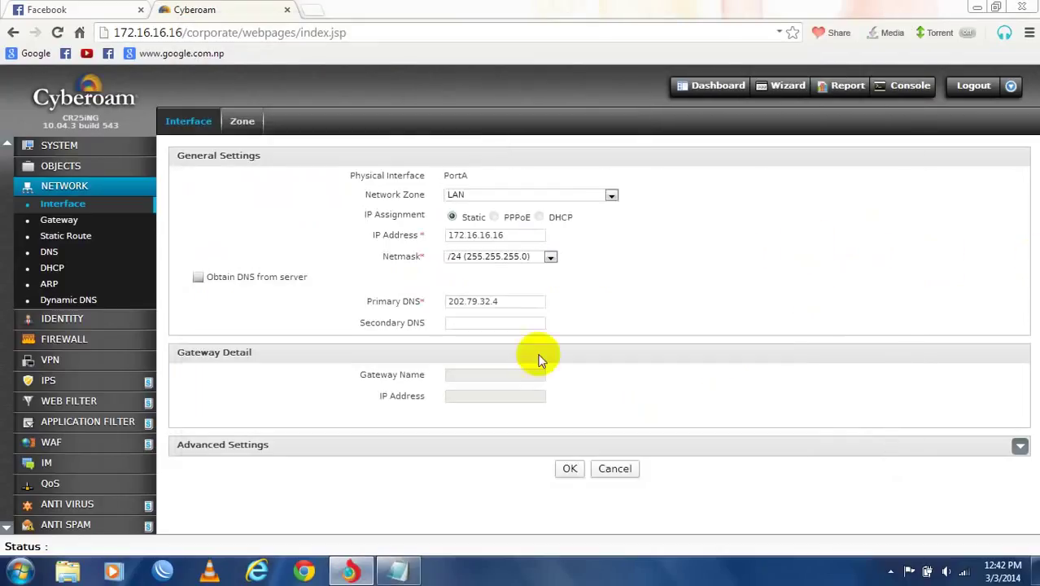
- Save PortA's settings, then open PortB and select its current IP 202.166.216.75
click(574, 478)
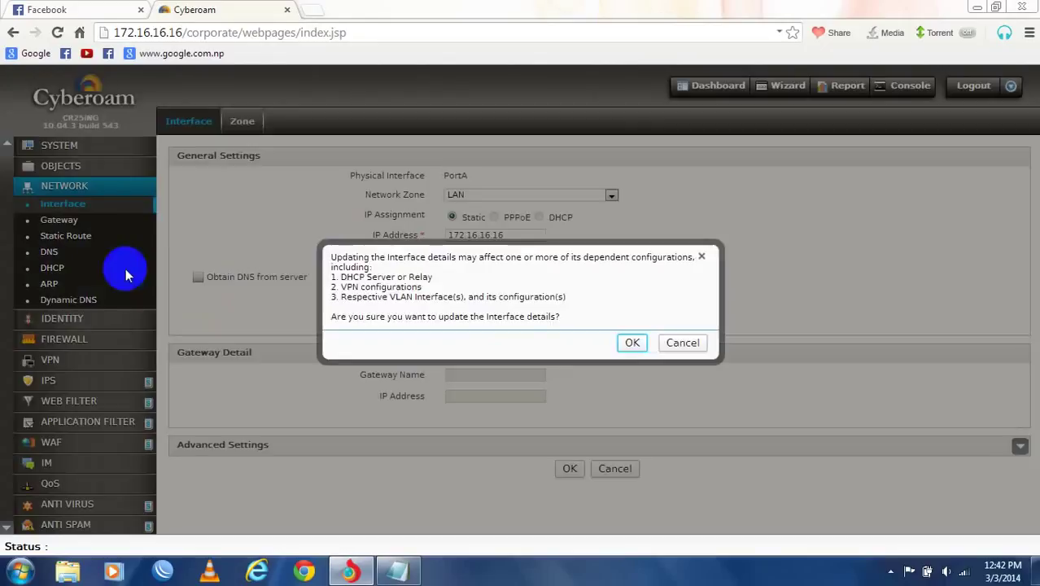
click(632, 343)
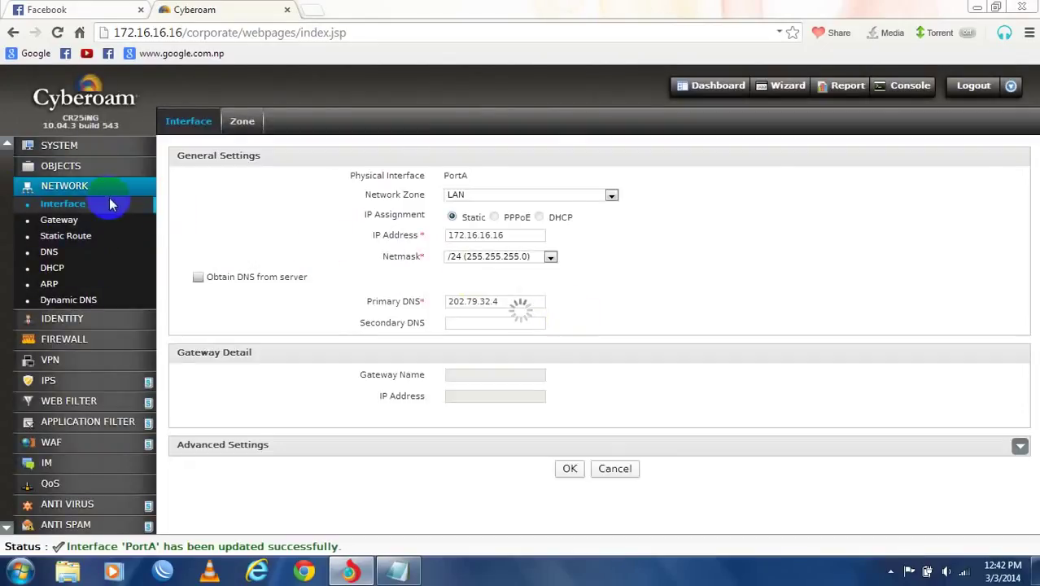
click(224, 227)
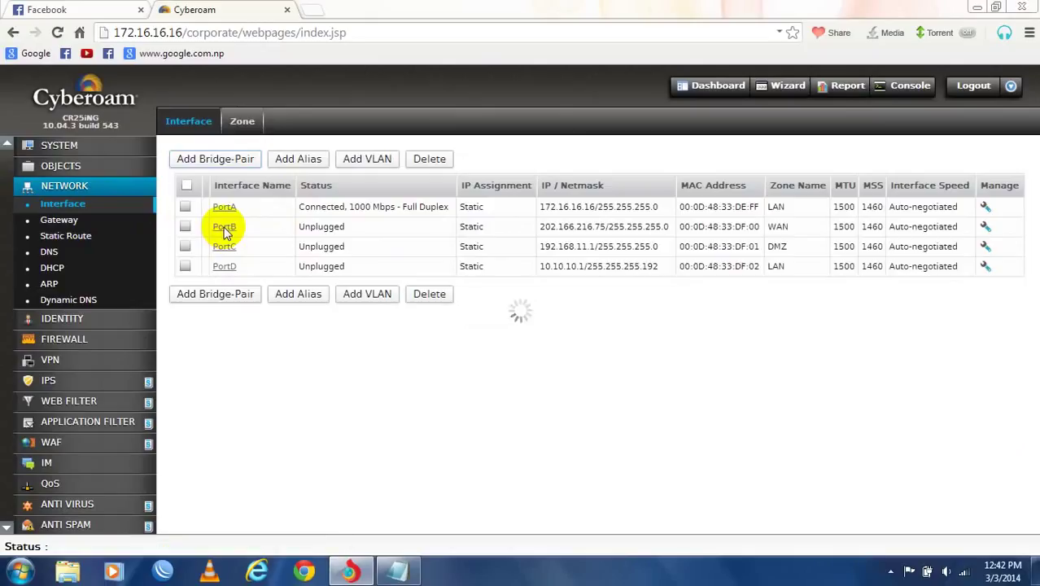
drag(527, 234, 354, 255)
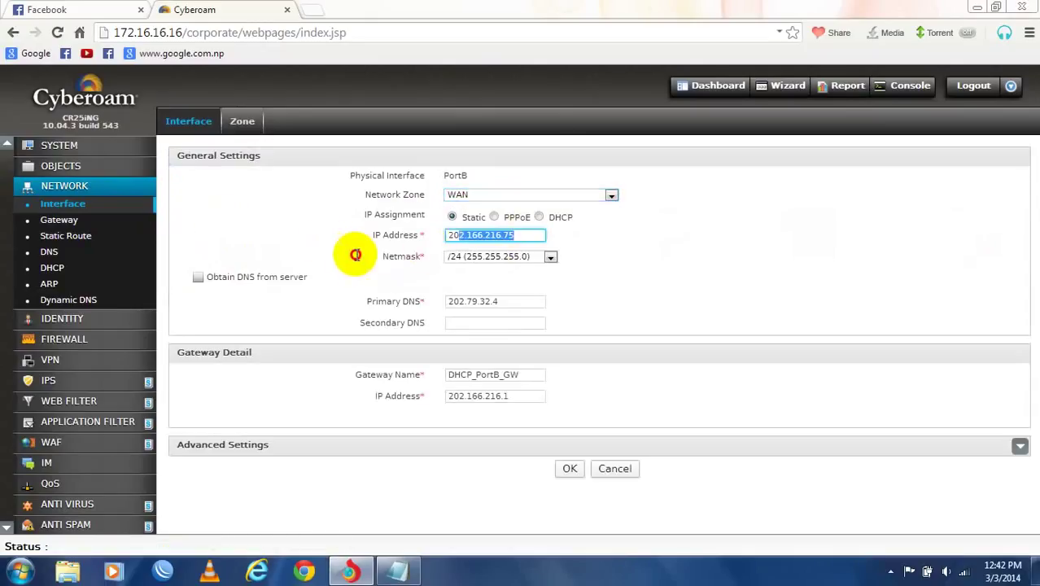
- Set PortB's IP to 202.166.202.172 and gateway to wlink_fiber_getway at 202.166.202.9
key(BackSpace)
text(202.166)
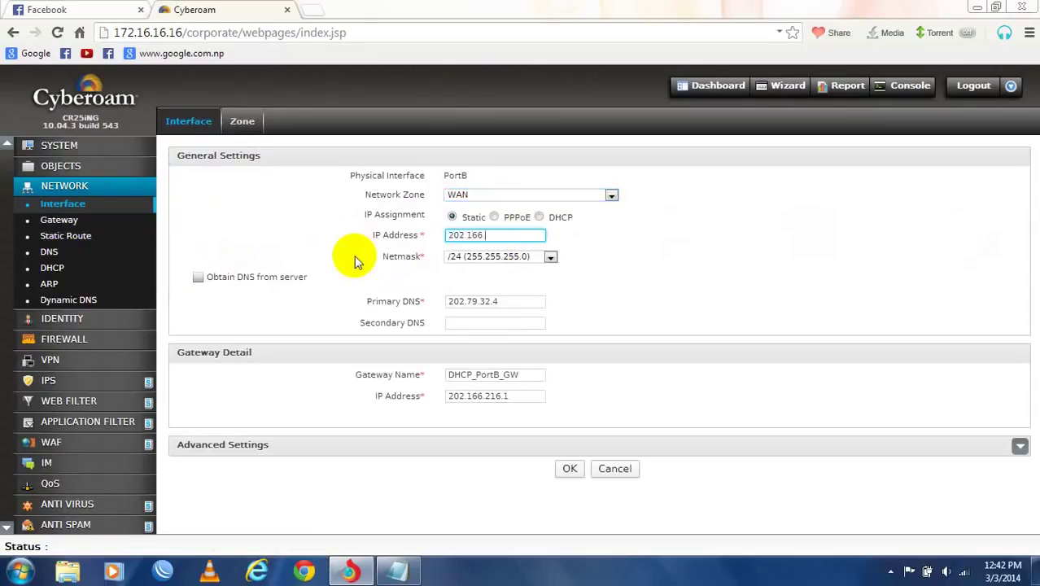
text(.202.172)
click(520, 298)
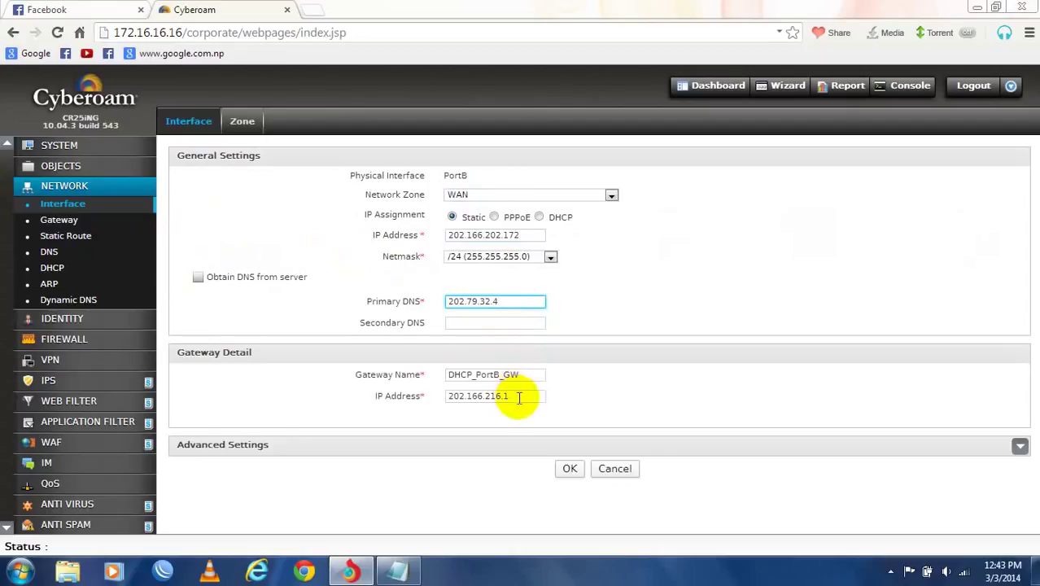
double_click(528, 375)
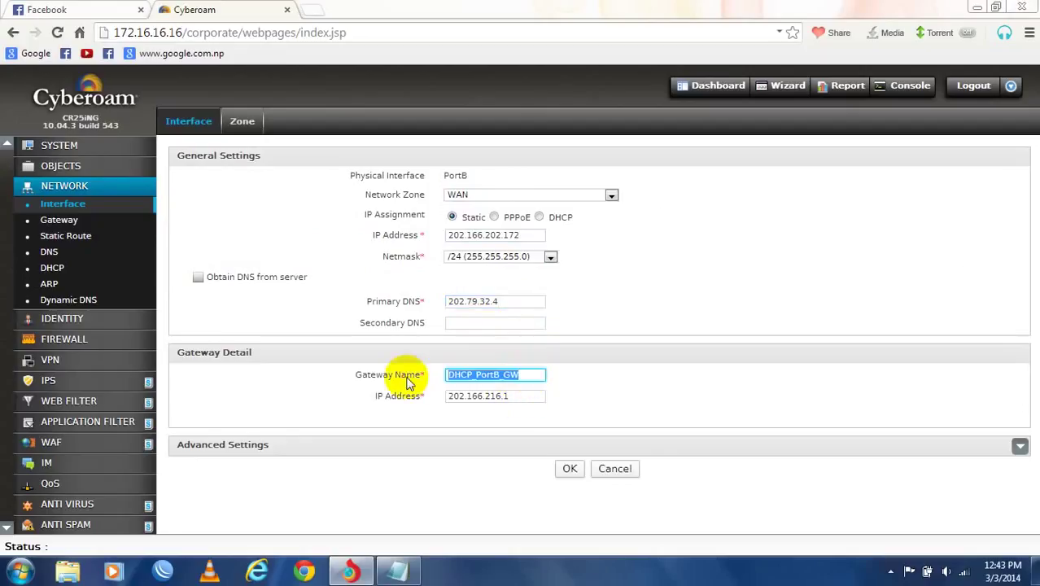
text(wlink_)
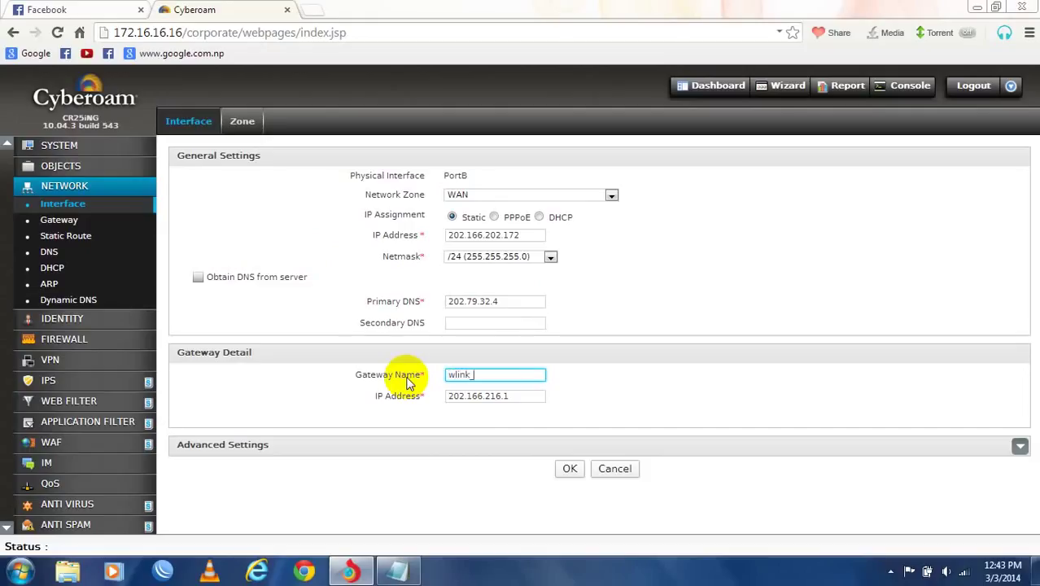
text(fiber)
key(BackSpace)
key(BackSpace)
key(BackSpace)
key(BackSpace)
text(ber_getway)
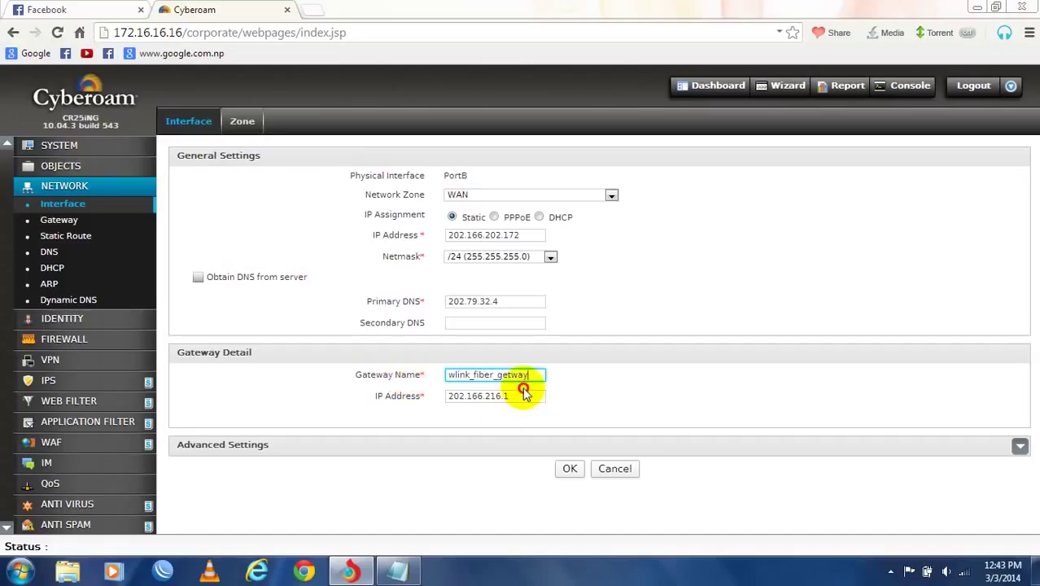
click(522, 394)
click(522, 394)
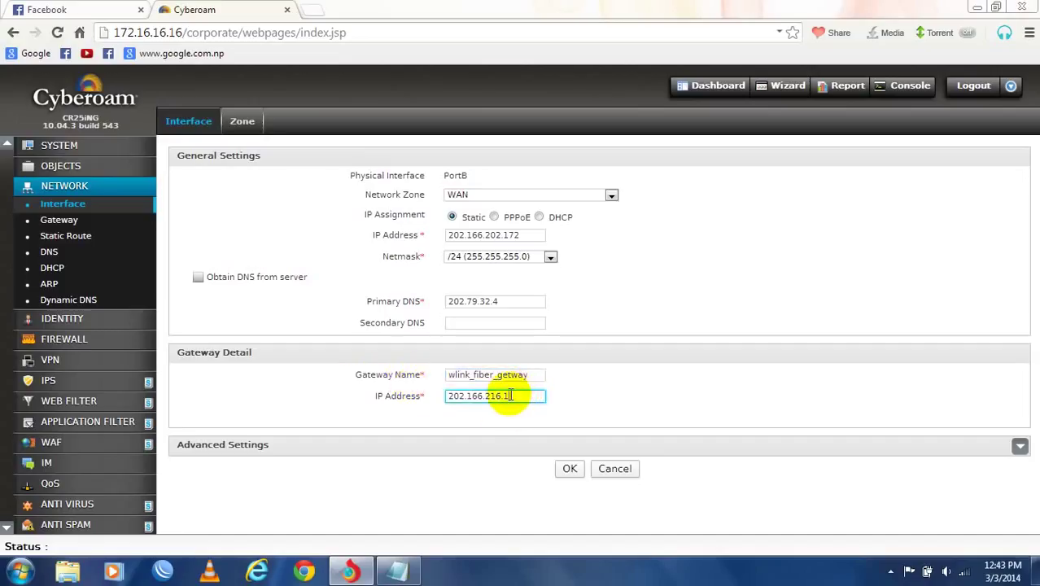
text(2.1)
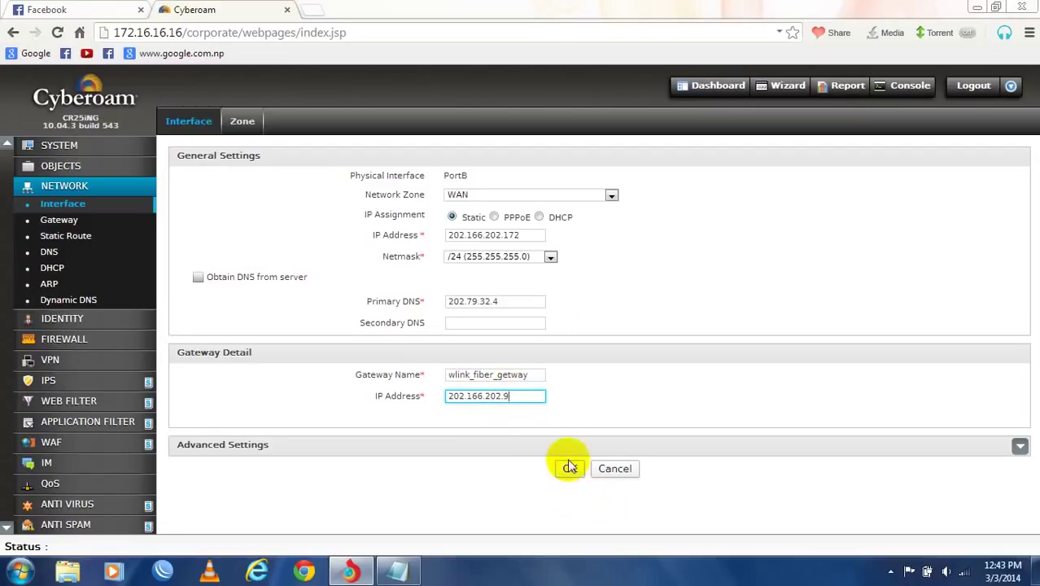
- Keep PortB in the WAN zone, save and confirm the update, then open PortC's settings
click(579, 199)
click(580, 198)
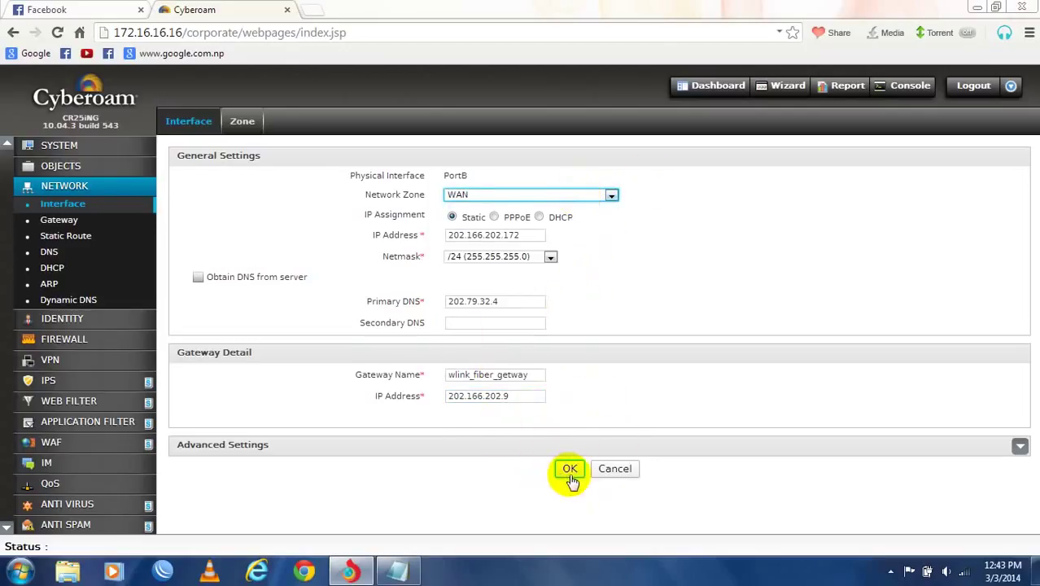
click(1019, 446)
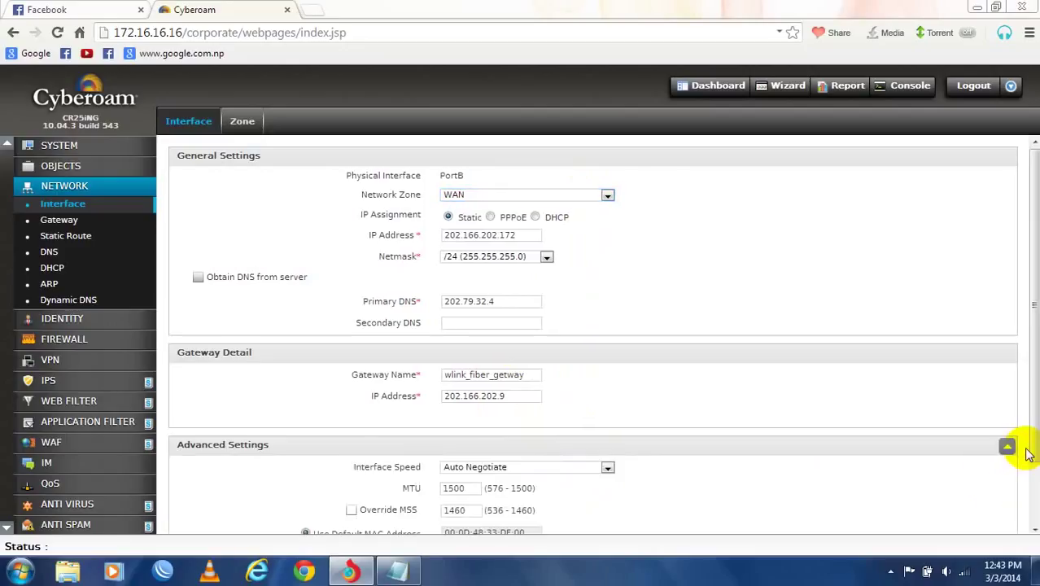
scroll(960, 503, down, 2)
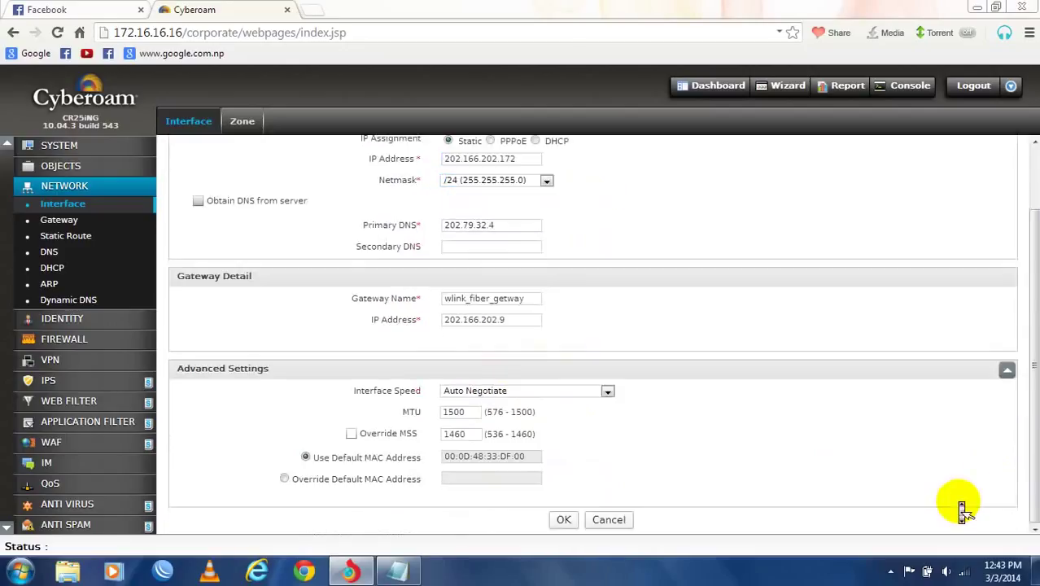
click(1006, 369)
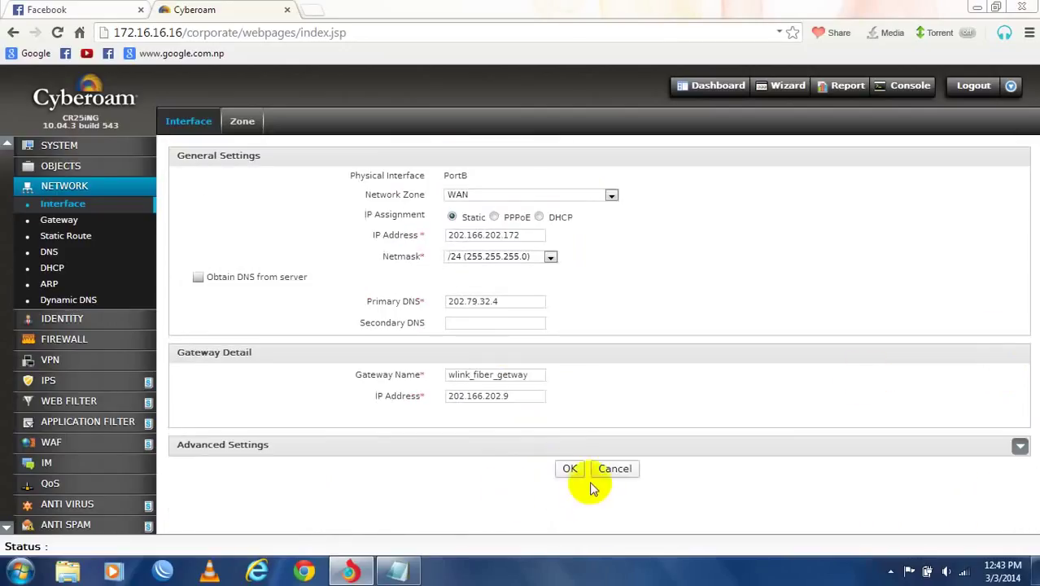
click(569, 469)
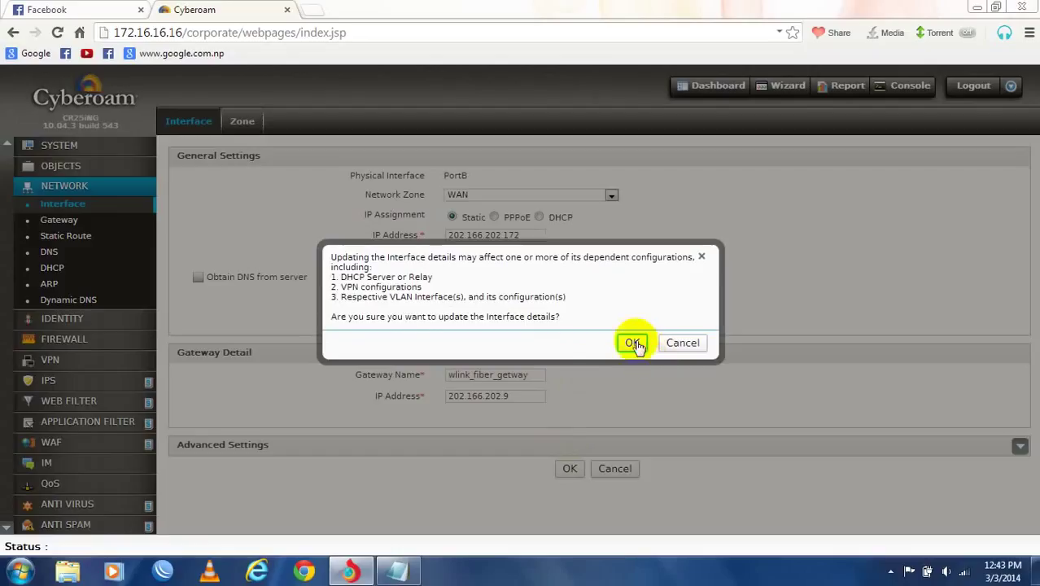
click(633, 343)
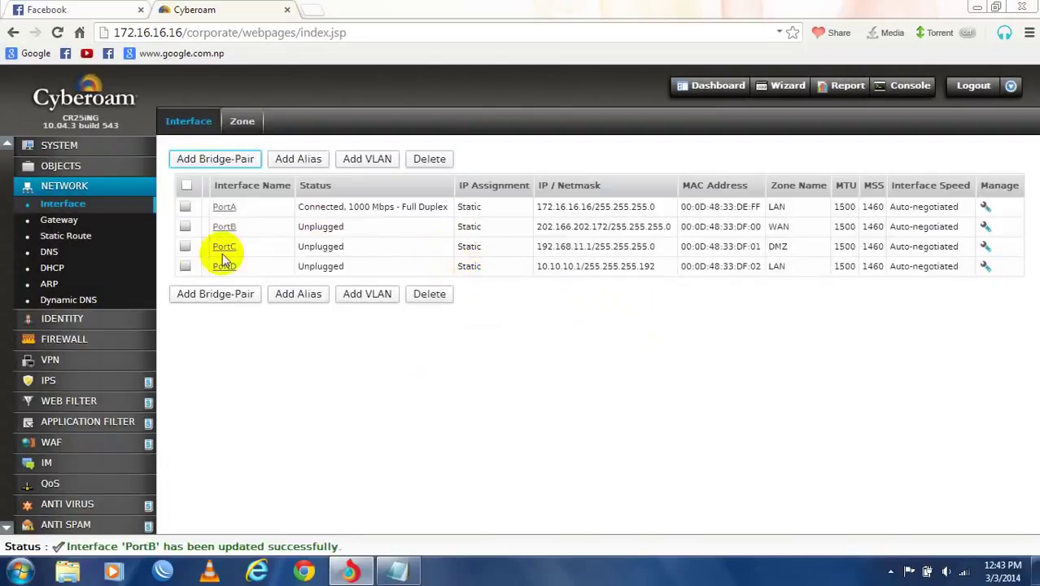
click(224, 245)
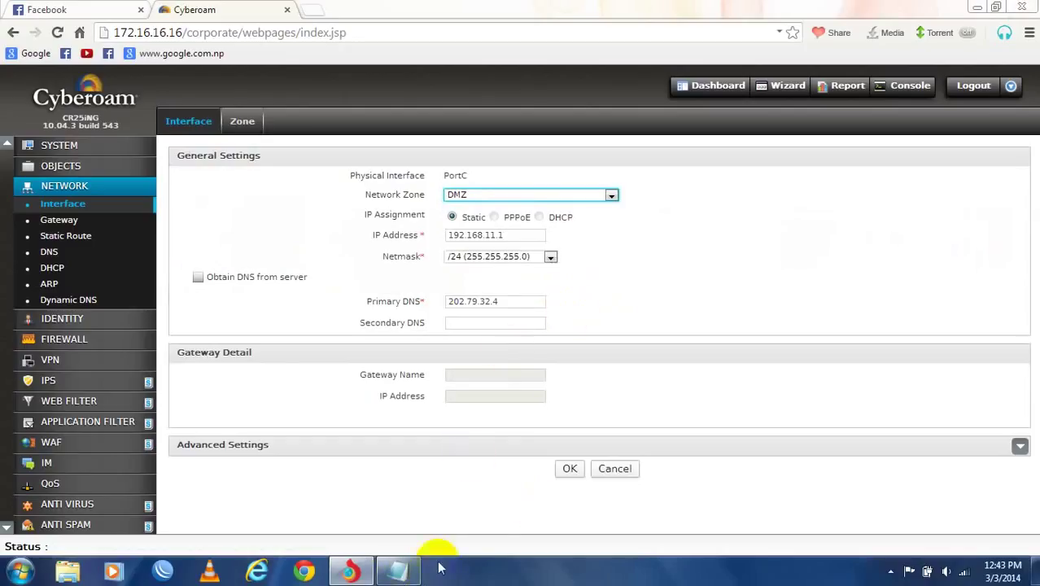
click(396, 569)
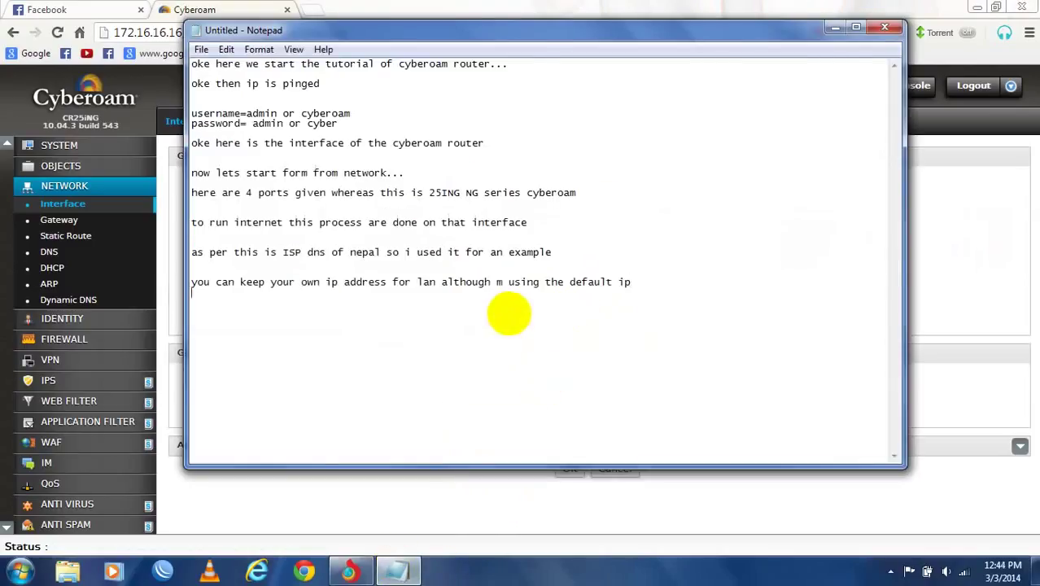
- Add the note that a failover or any other ISP IP can go on this port
text(now you can add the failo)
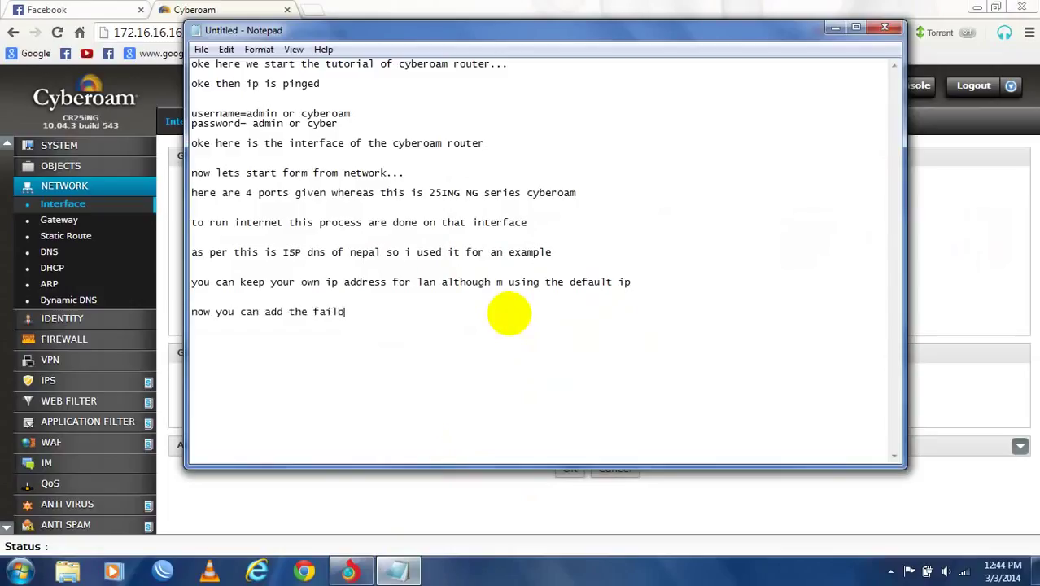
text(ver )
text(is)
text(P alo)
text(so a)
key(BackSpace)
text(or any)
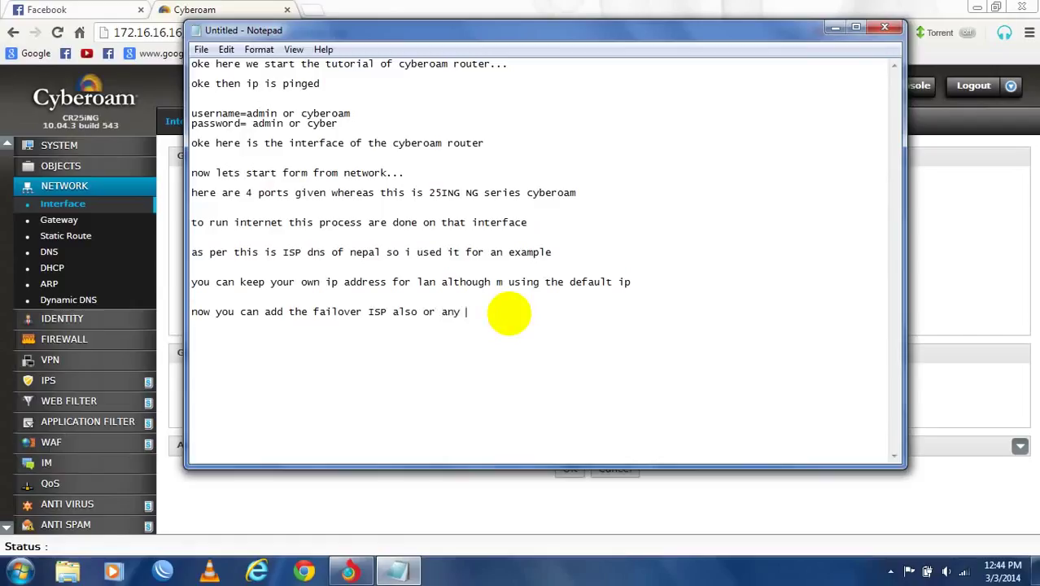
text( other)
key(BackSpace)
key(BackSpace)
key(BackSpace)
text(you ca)
key(BackSpace)
text(is)
text(I)
text(SO)
key(BackSpace)
text(P ip in this )
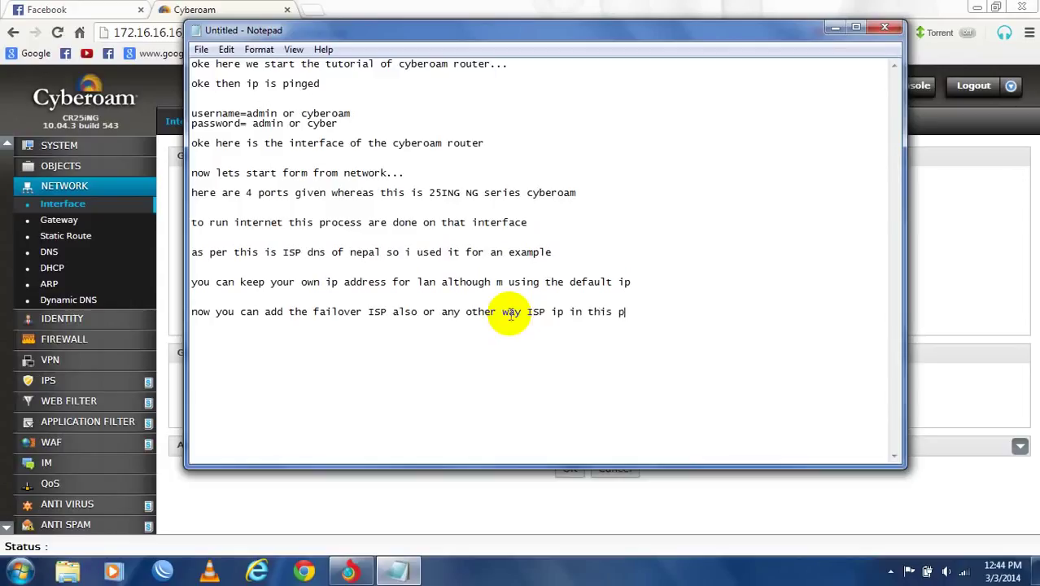
text(port)
text(..al)
key(BackSpace)
text(using)
key(BackSpace)
key(BackSpace)
key(BackSpace)
key(BackSpace)
key(BackSpace)
key(BackSpace)
key(BackSpace)
key(BackSpace)
key(BackSpace)
key(BackSpace)
key(BackSpace)
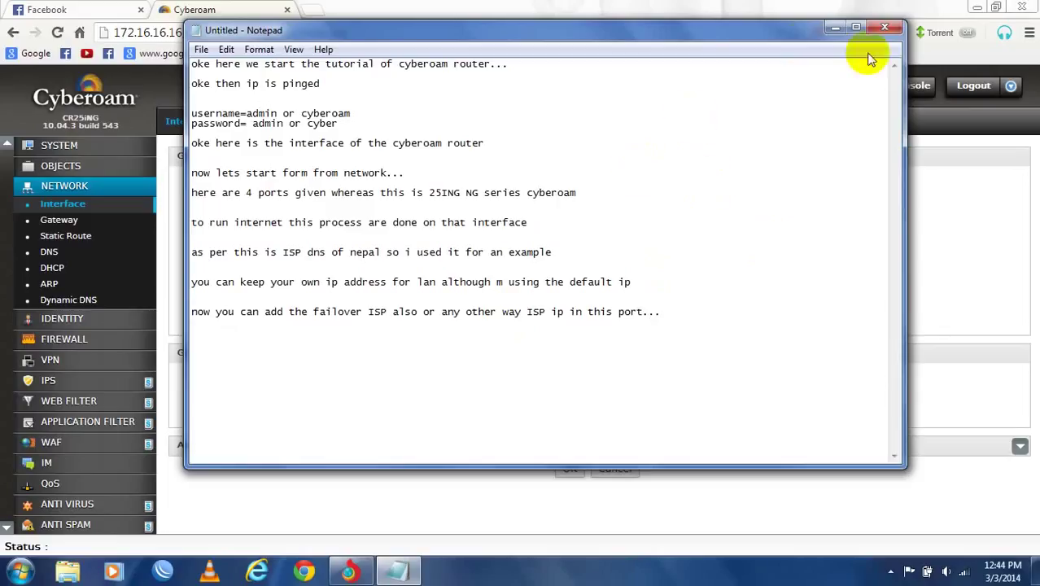
- After glancing at the router page, add the line 'm using lan' below it
click(835, 28)
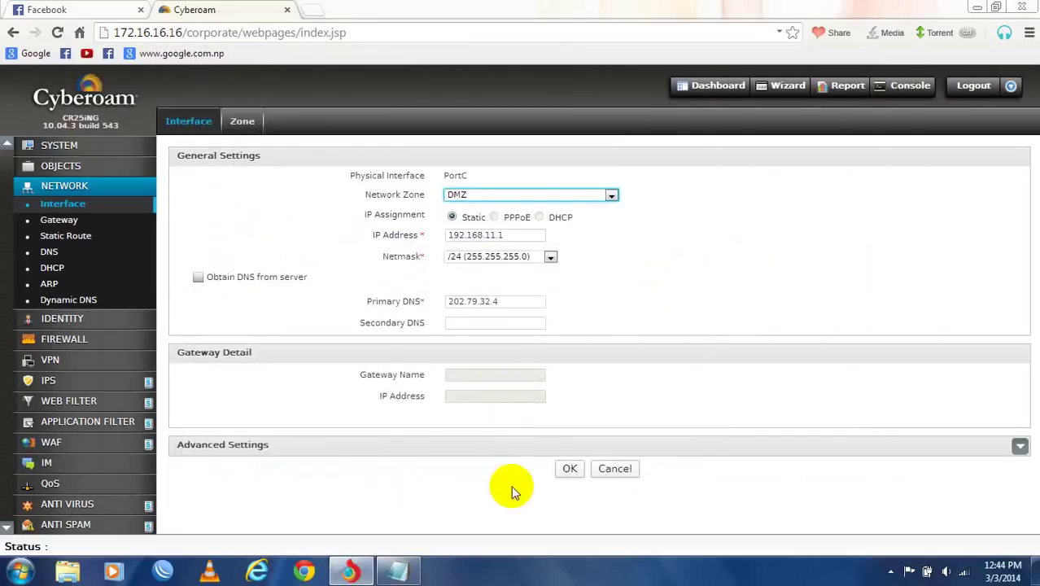
click(398, 571)
key(Return)
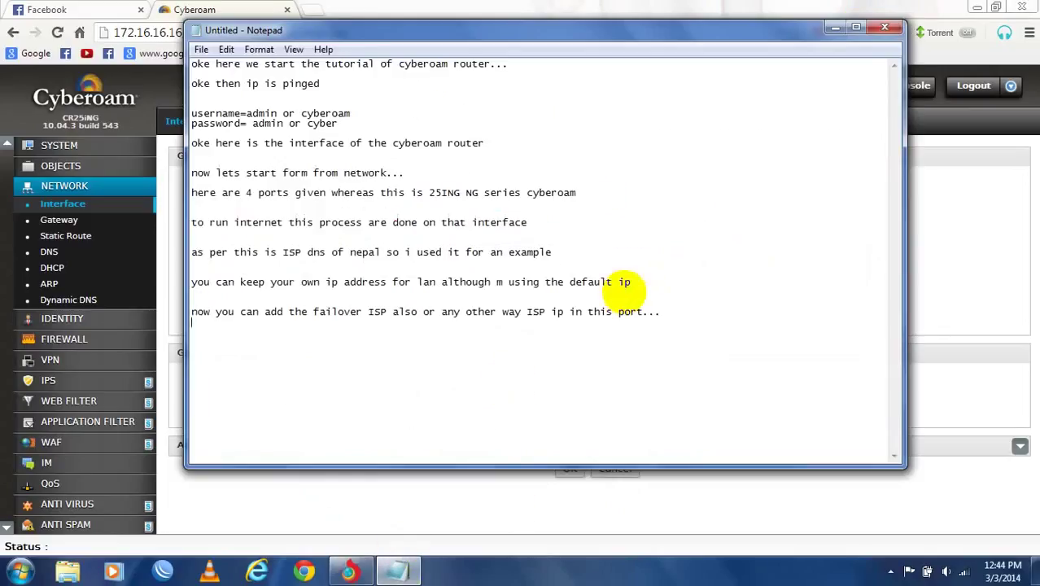
key(BackSpace)
key(BackSpace)
key(Return)
text(m usibg lan p)
key(BackSpace)
key(BackSpace)
- Save PortC's interface settings and confirm the update
click(992, 270)
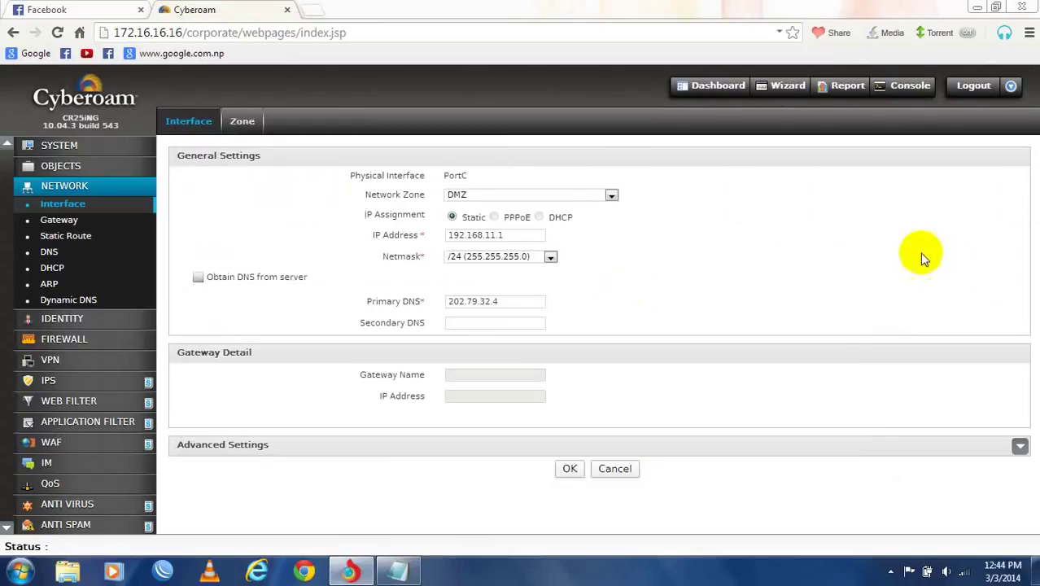
click(569, 470)
click(630, 342)
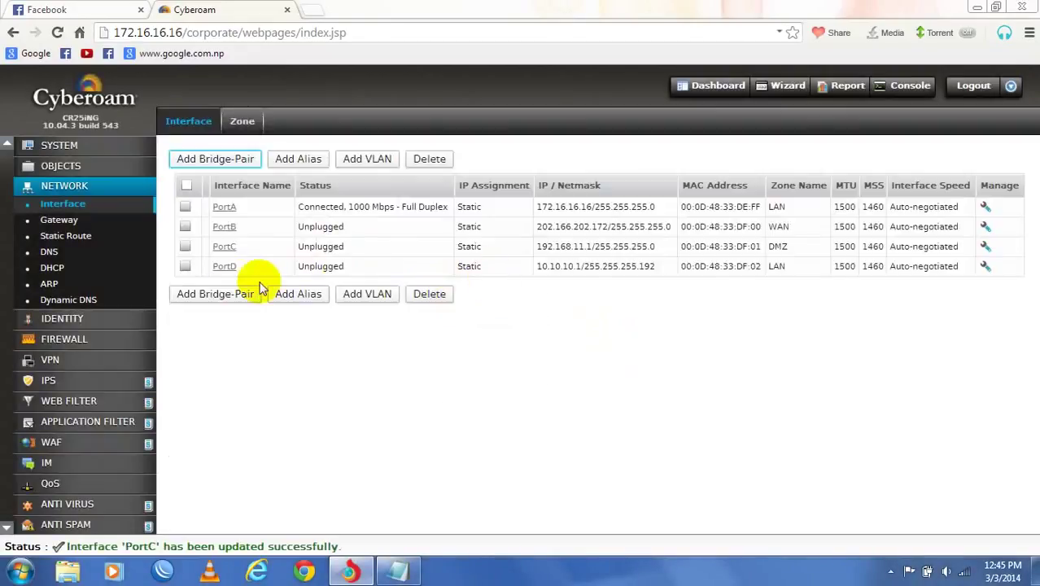
- Change PortD's network zone from LAN to DMZ and save it
click(225, 266)
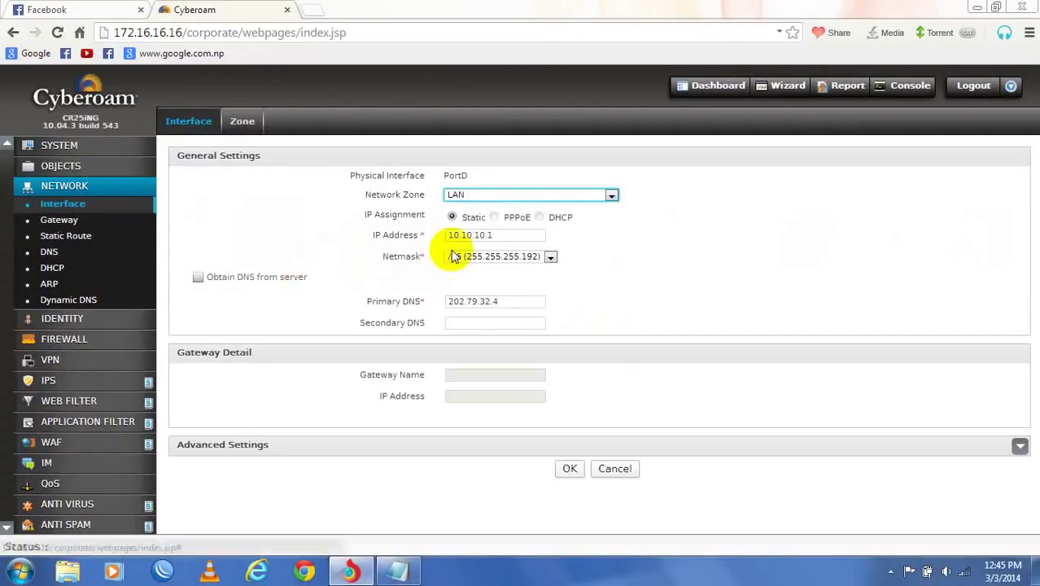
click(484, 196)
click(480, 217)
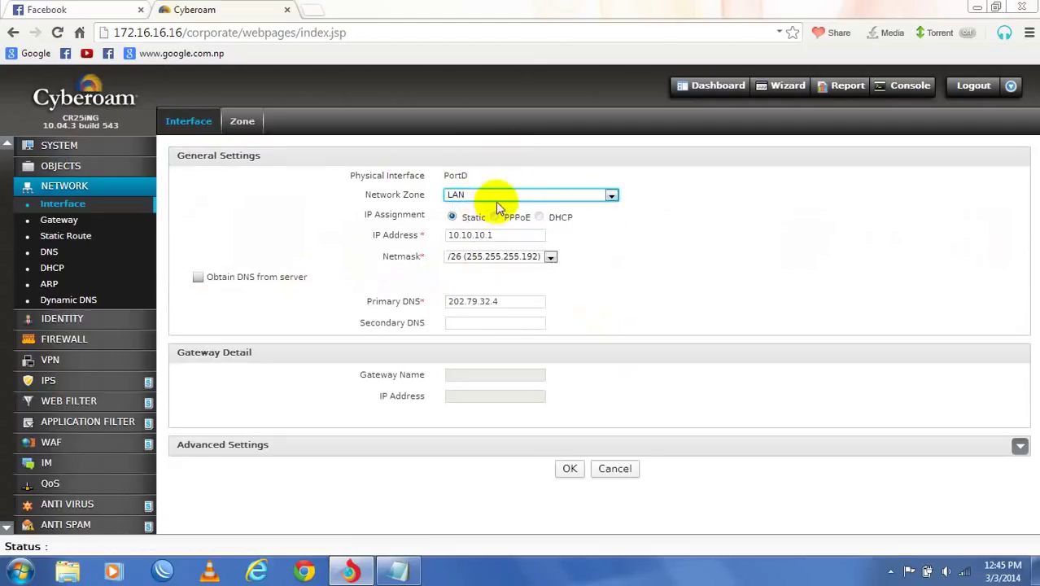
click(506, 198)
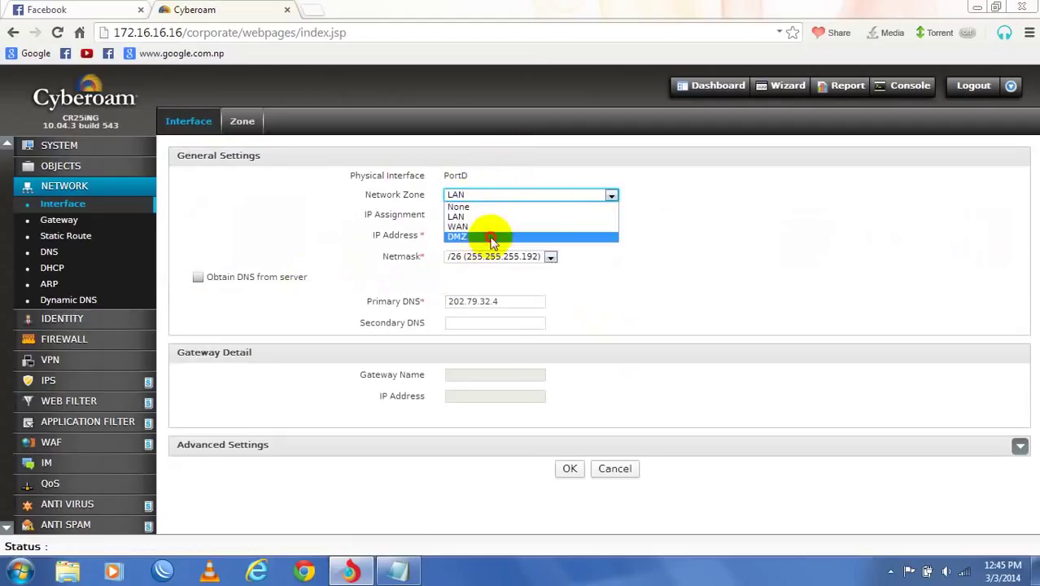
click(492, 236)
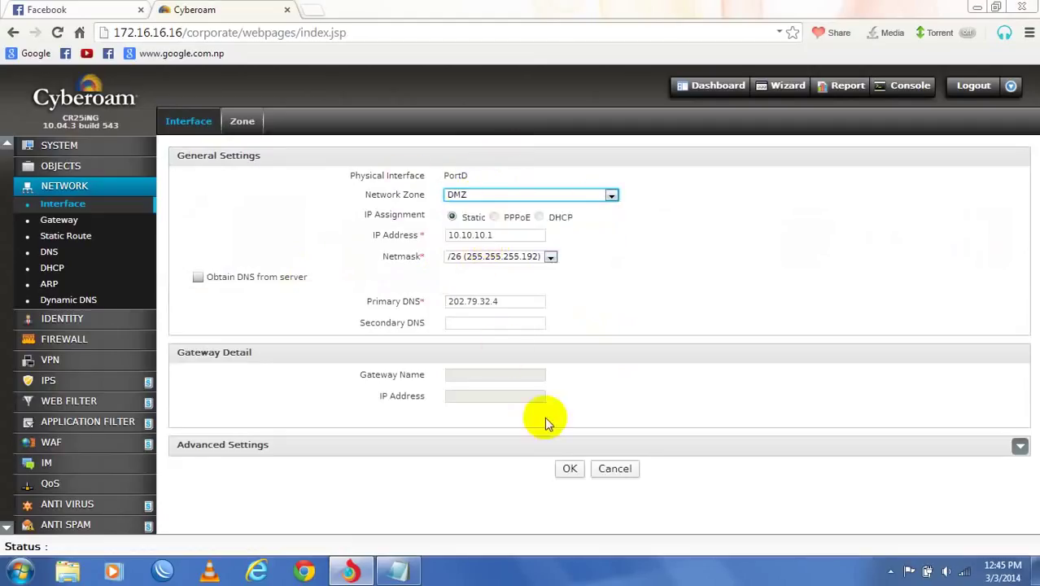
click(570, 470)
click(629, 342)
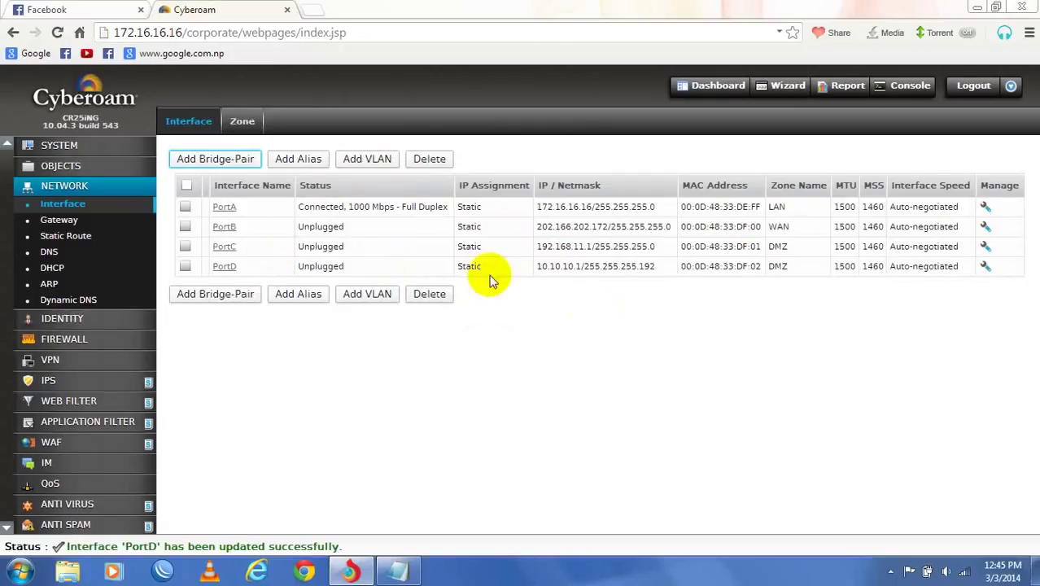
- Set PortD's network zone to DMZ again and save the update
click(225, 267)
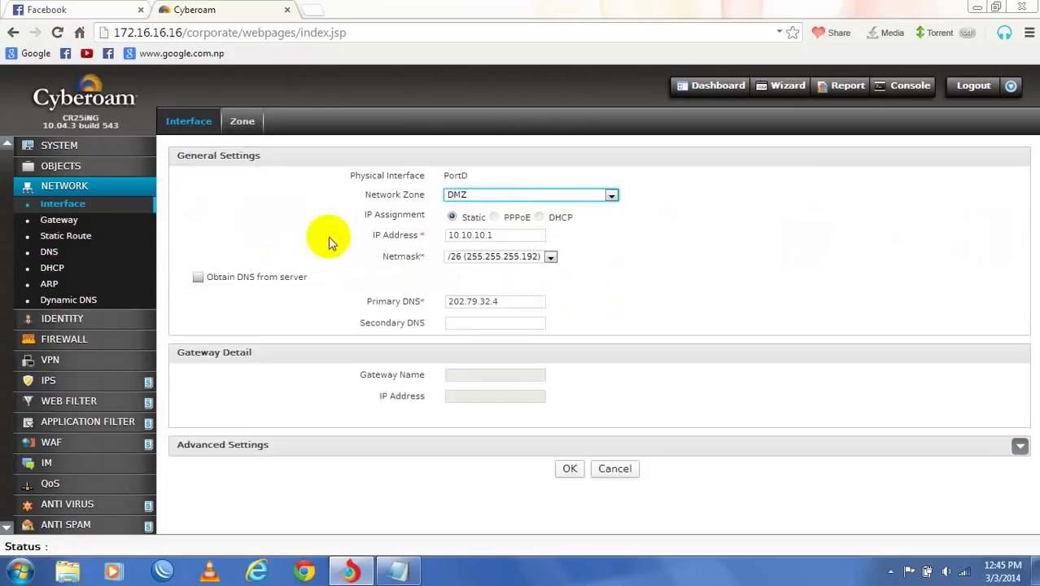
click(500, 197)
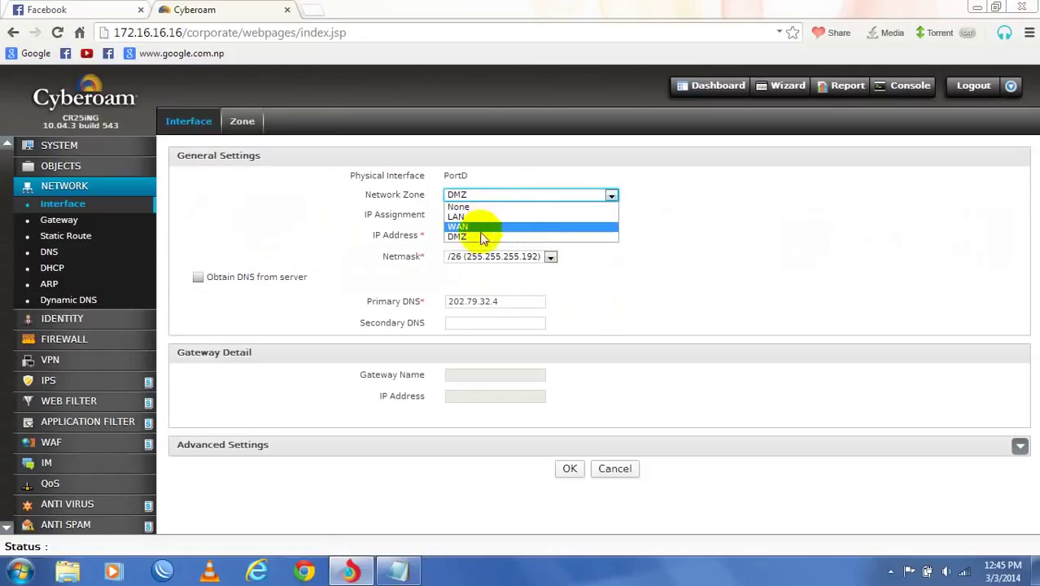
click(480, 236)
click(567, 470)
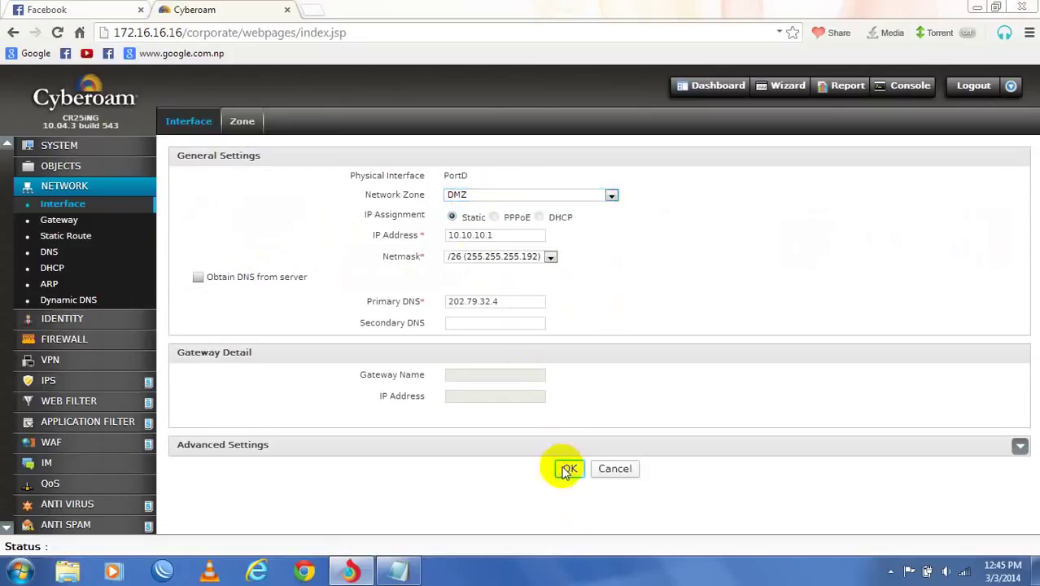
click(634, 343)
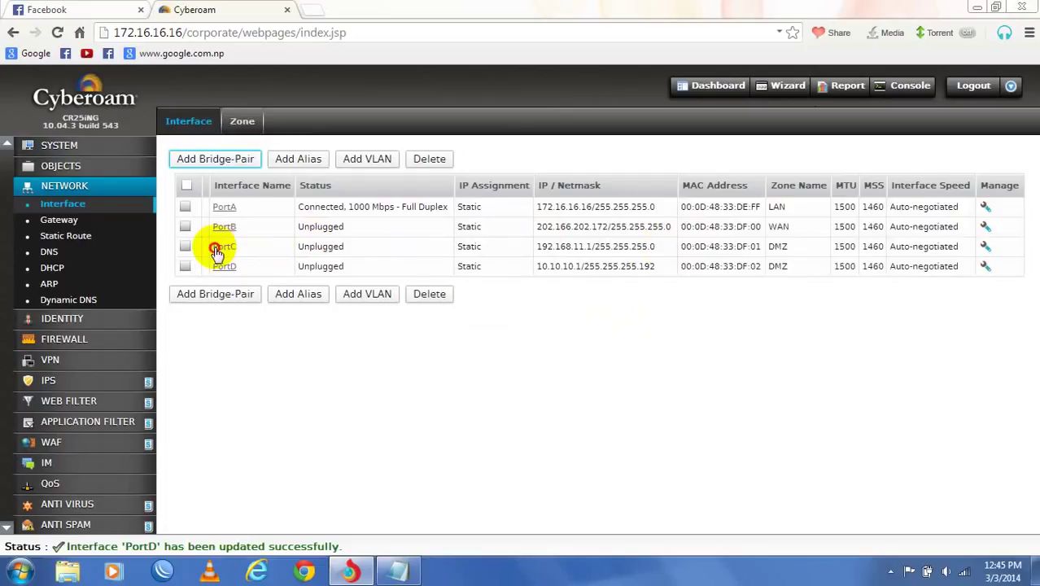
- Move PortC into the LAN zone and save, then view the Gateway page
click(223, 247)
click(539, 195)
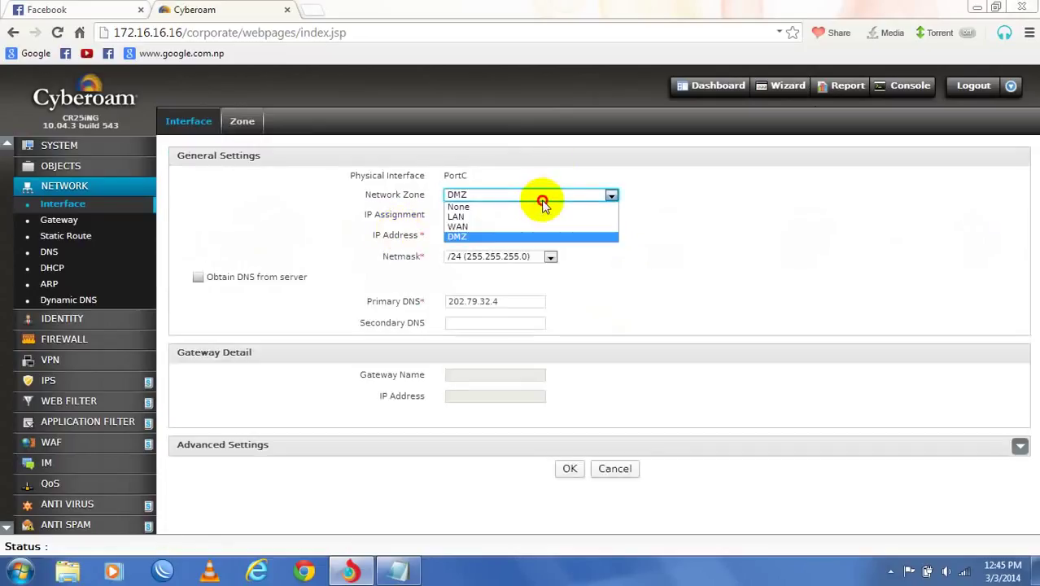
click(505, 216)
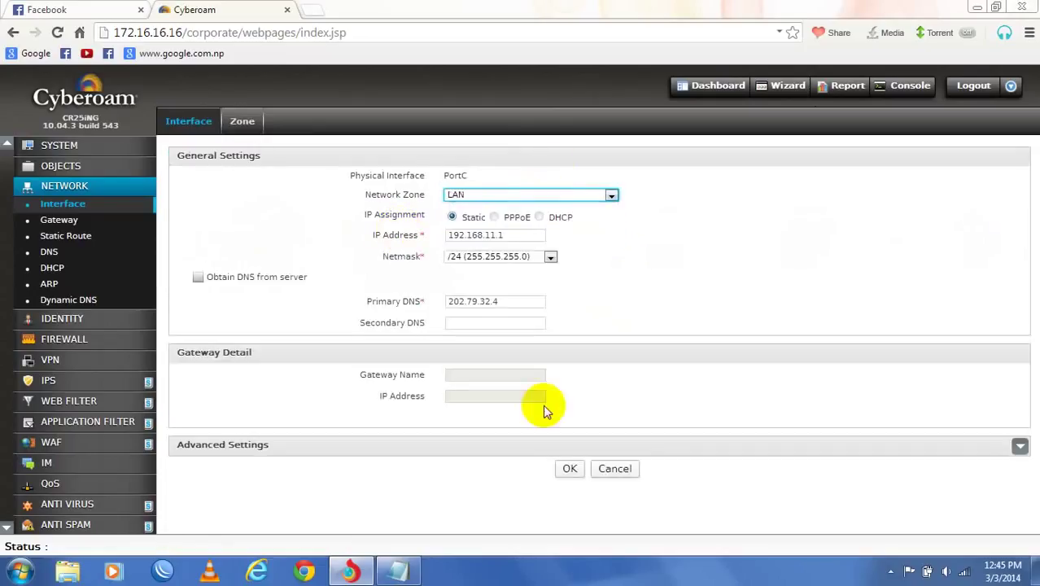
click(573, 469)
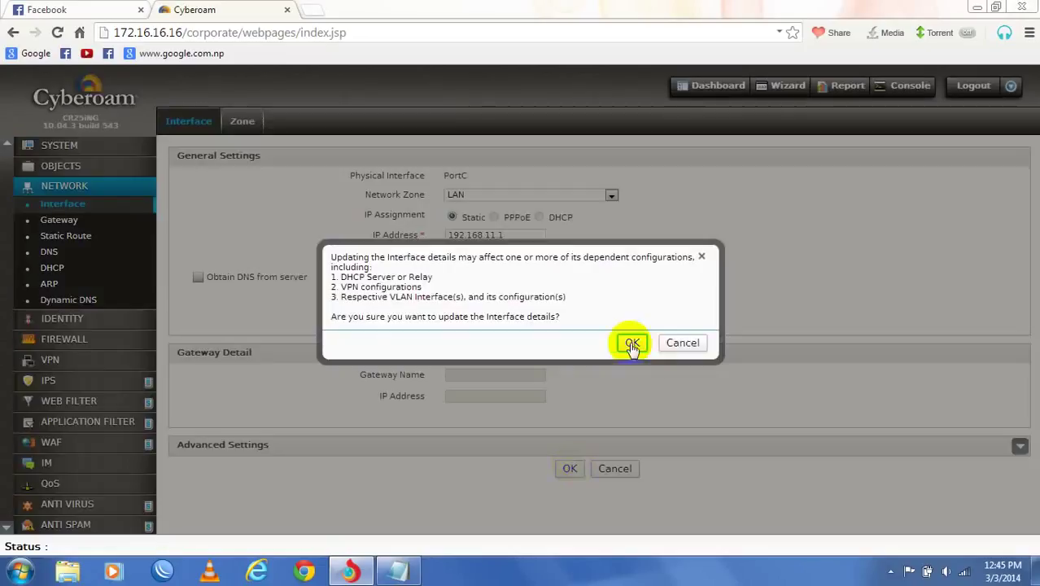
click(632, 342)
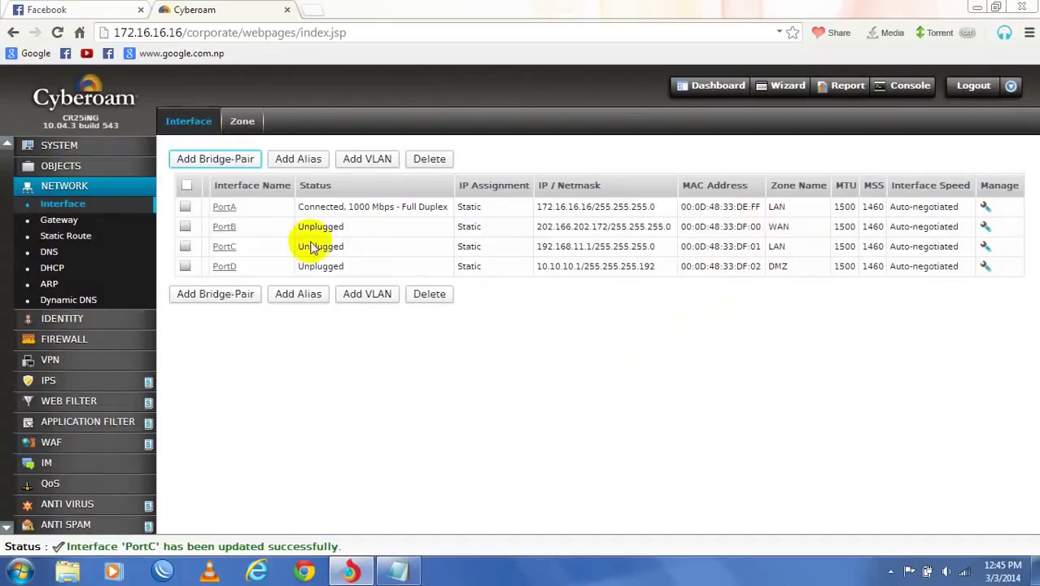
click(55, 225)
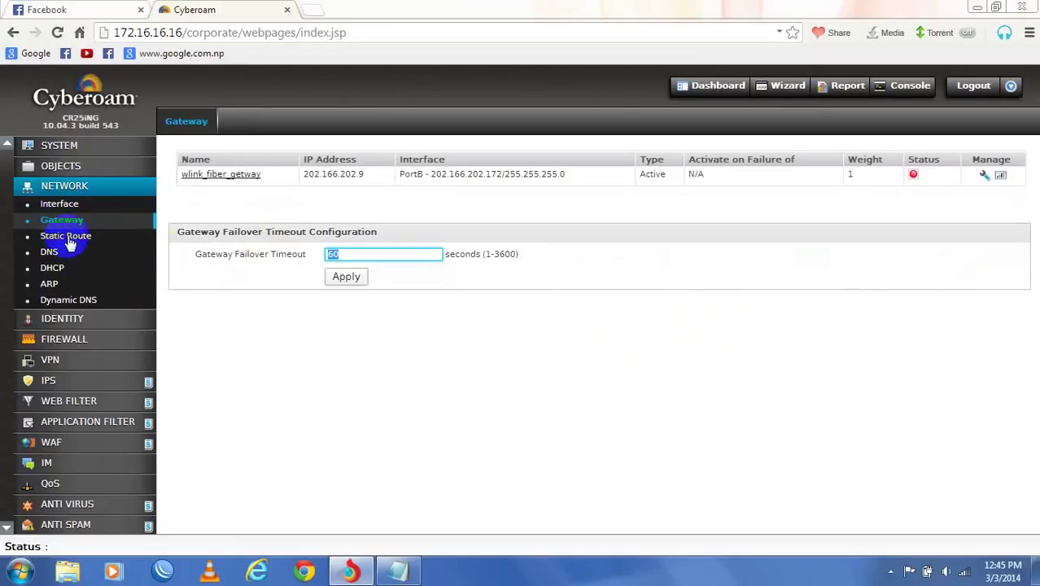
- Review Cyberoam's Gateway, Interface and Static Route pages in the Network sidebar
click(71, 237)
click(52, 208)
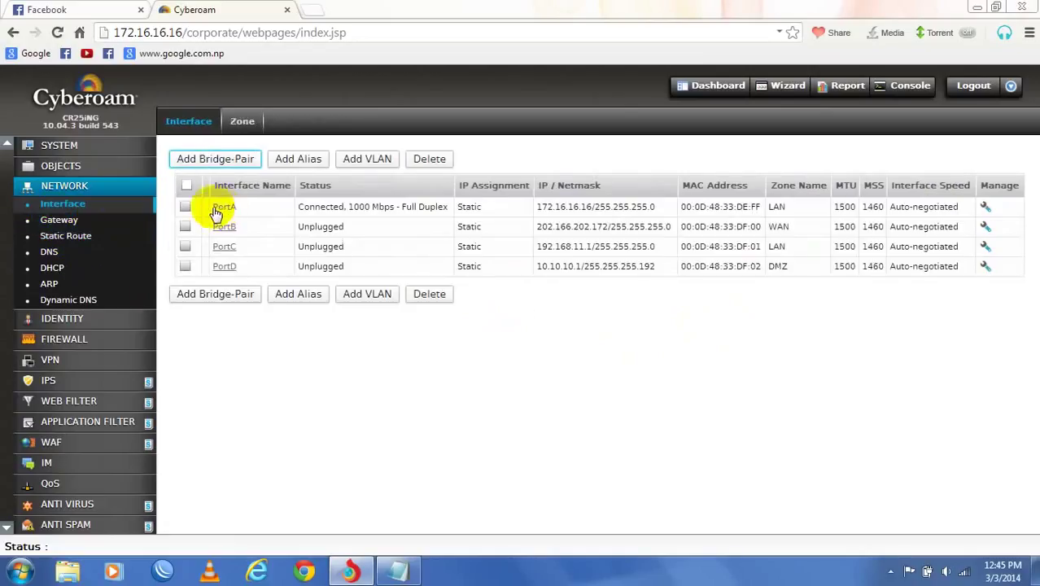
click(79, 221)
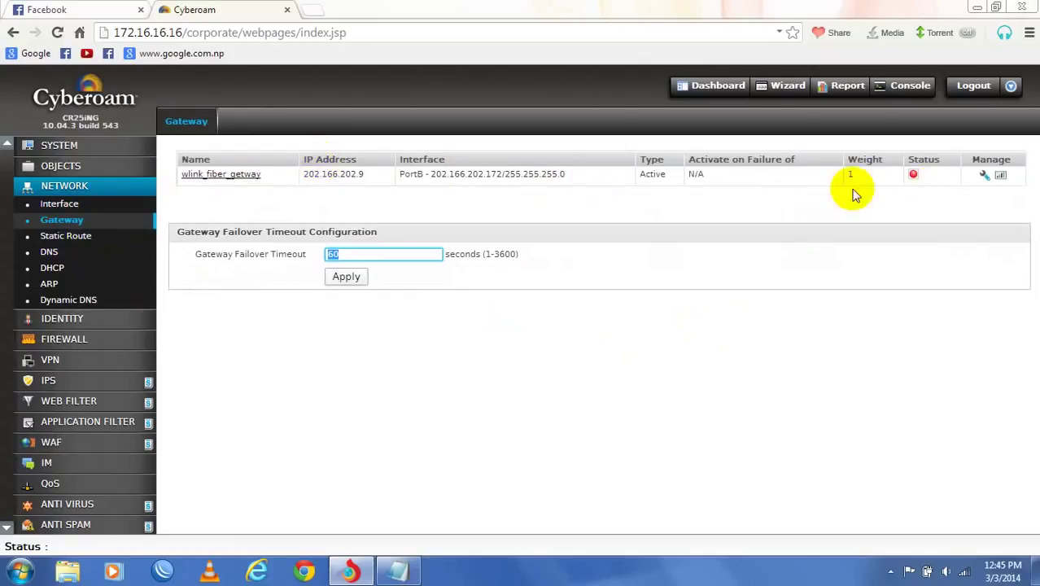
click(73, 236)
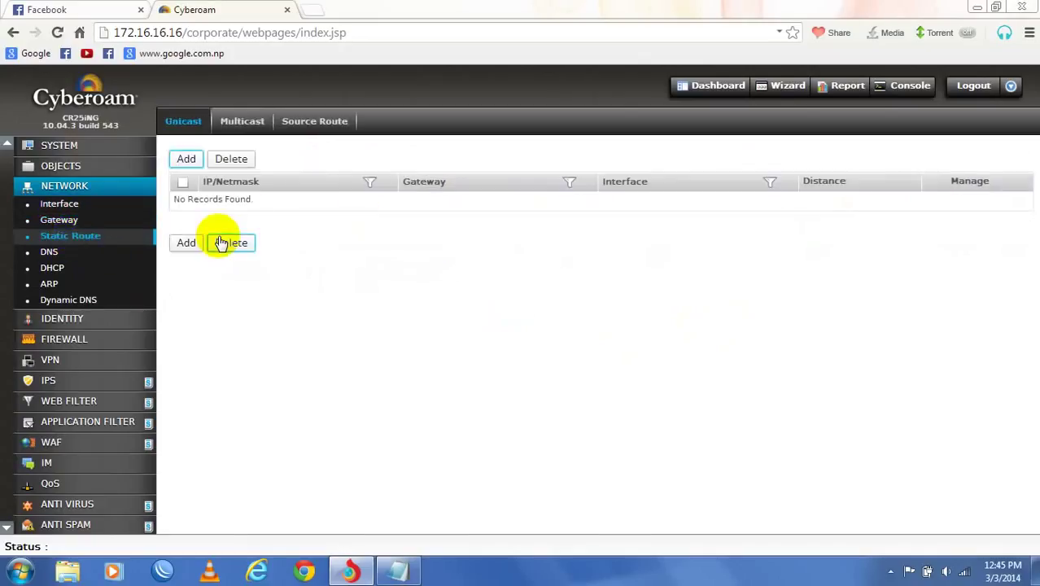
- Browse the DNS, DHCP, ARP and Dynamic DNS pages, then return to the Notepad notes
click(51, 254)
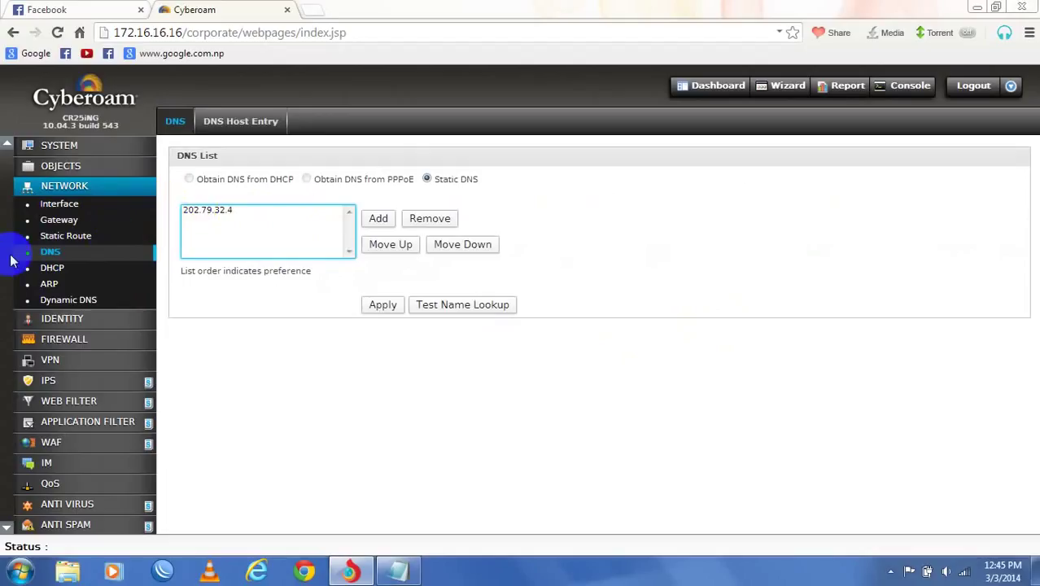
click(51, 268)
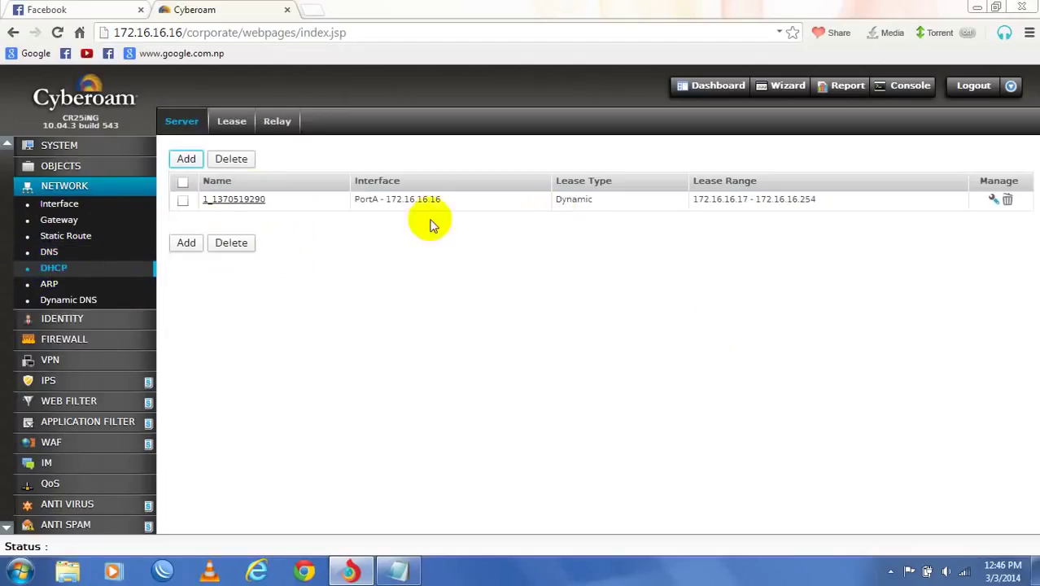
click(47, 284)
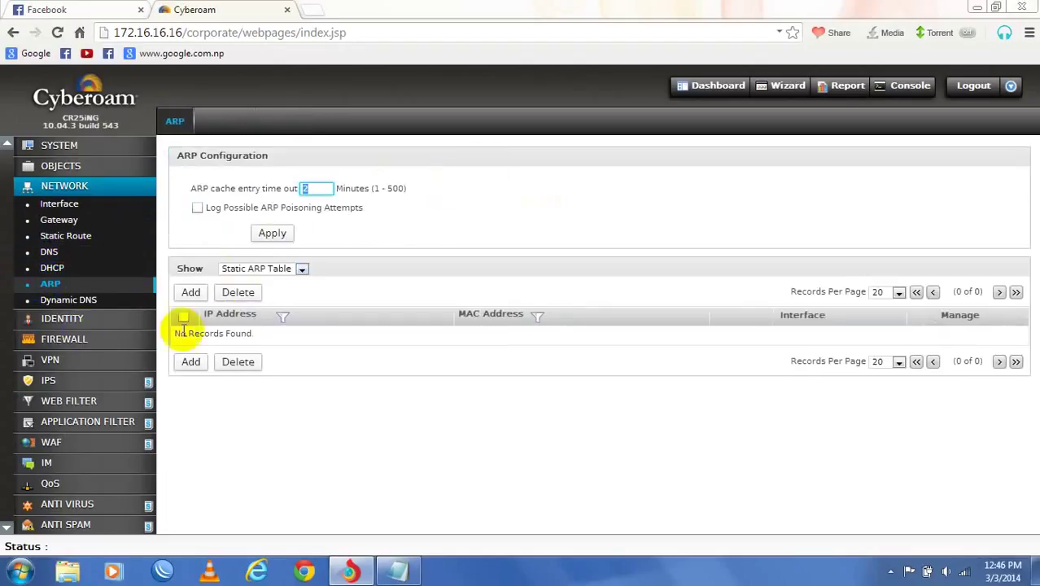
click(65, 299)
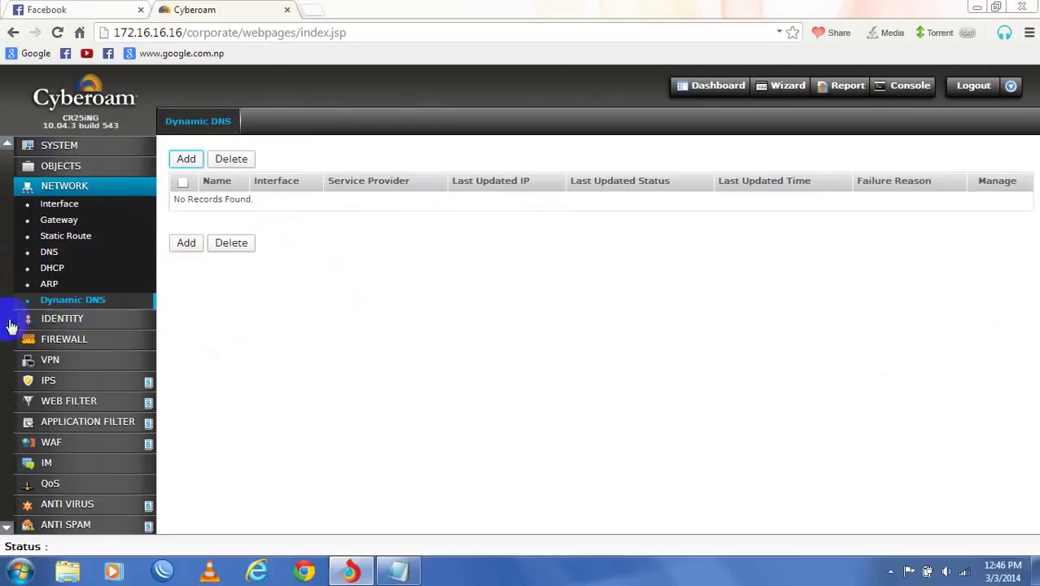
click(394, 573)
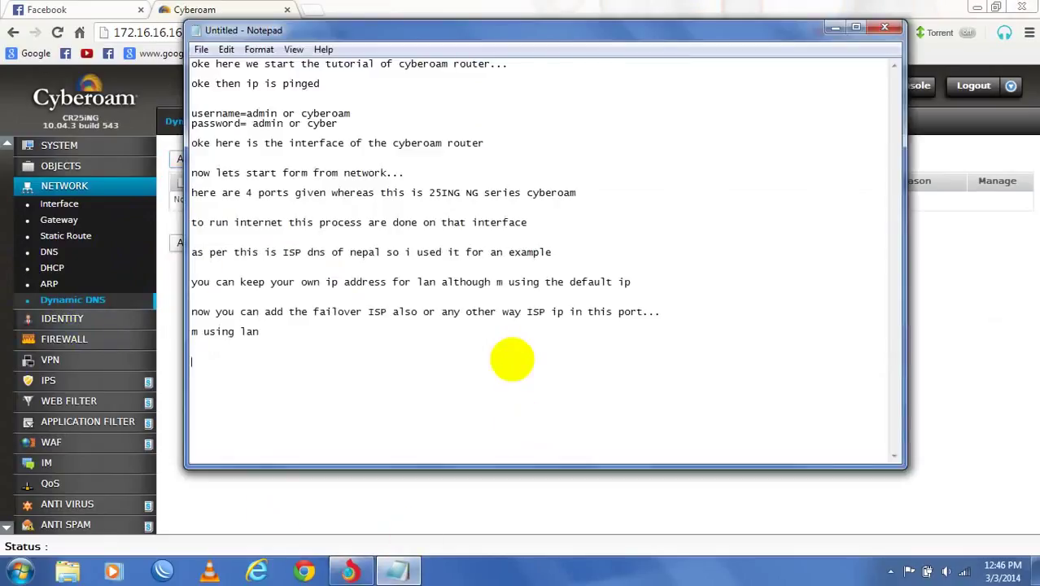
- Reword the 'now your internet works' note to say the device will get internet access
text(now your internet work)
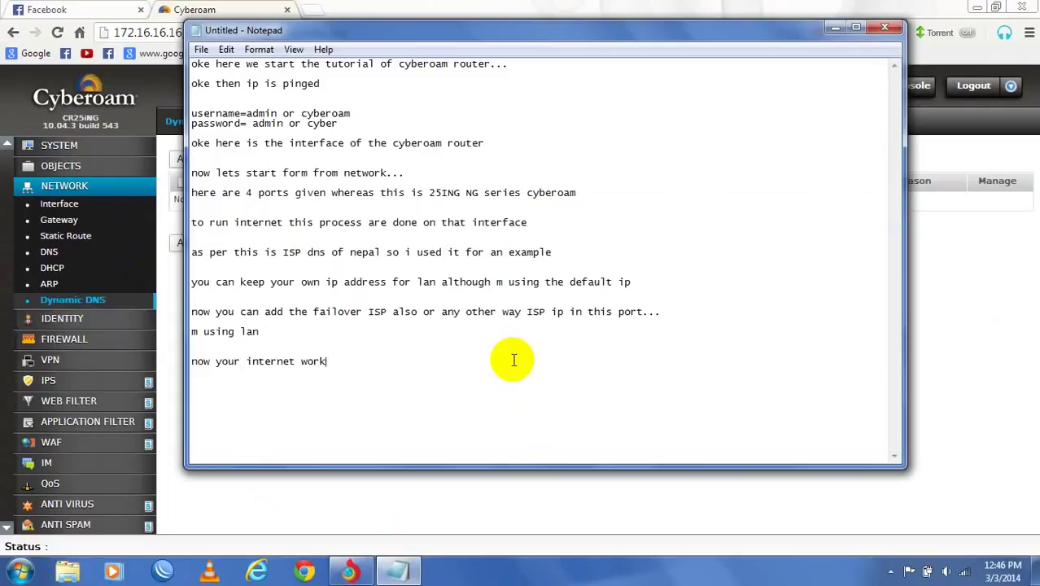
key(BackSpace)
key(BackSpace)
key(BackSpace)
key(BackSpace)
key(BackSpace)
key(BackSpace)
key(BackSpace)
key(BackSpace)
key(BackSpace)
key(BackSpace)
key(BackSpace)
key(BackSpace)
key(BackSpace)
key(BackSpace)
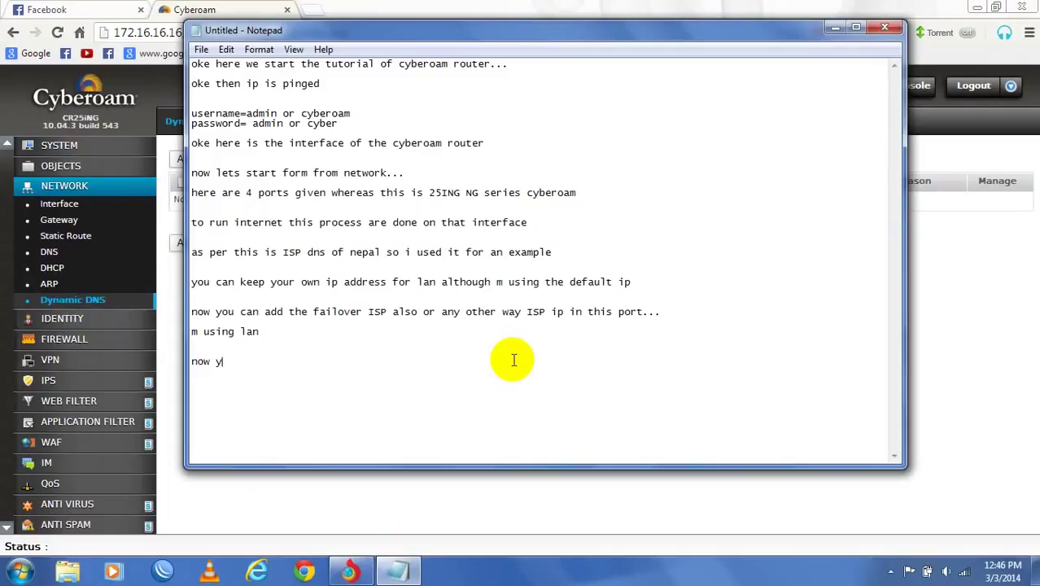
key(BackSpace)
key(BackSpace)
key(BackSpace)
text(w you will get your d)
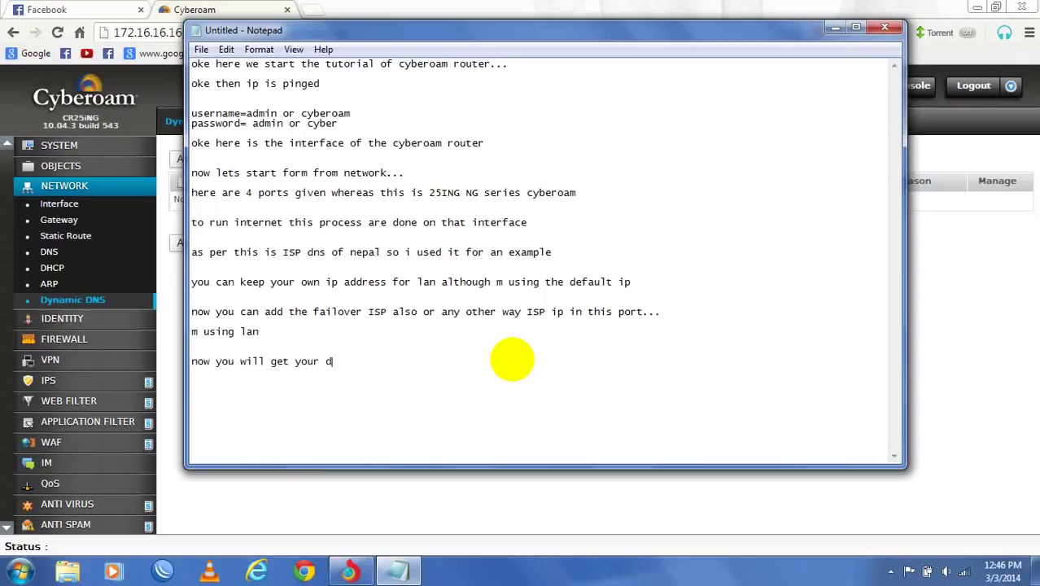
text(evice accessed with internet)
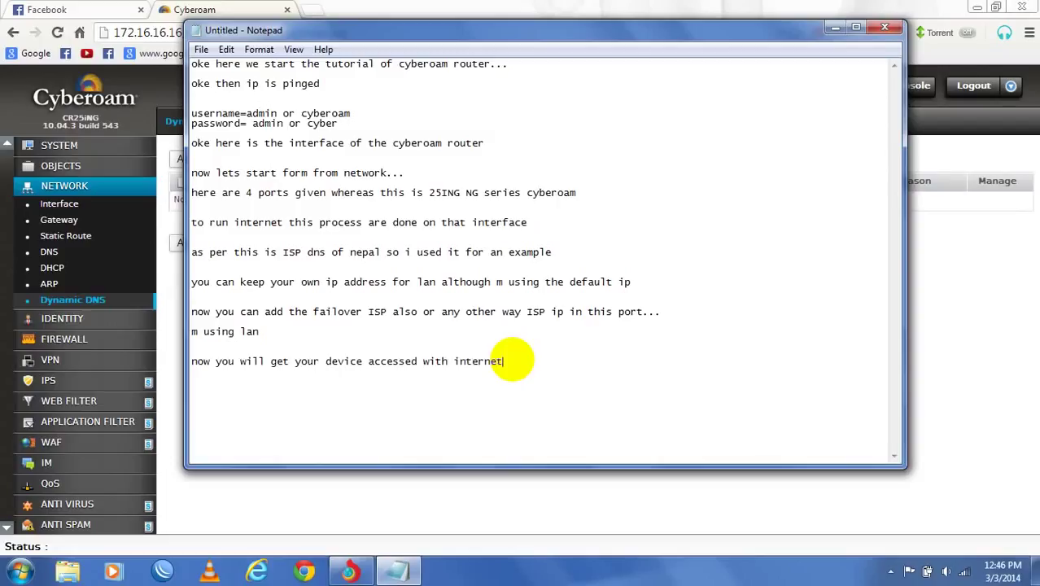
text(...)
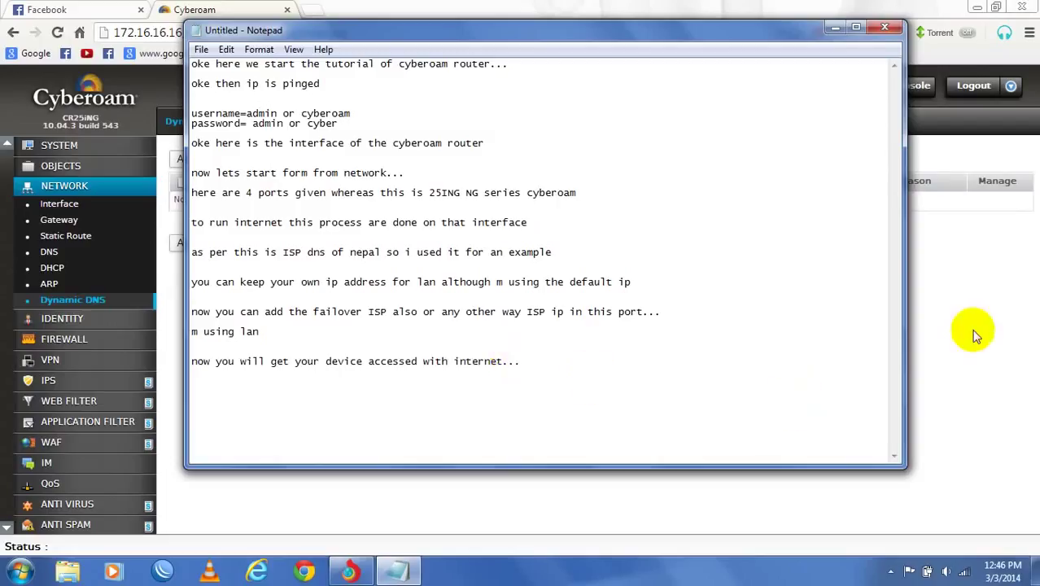
- Glance at Cyberoam's Identity and Firewall sidebar menus, then return to Notepad
click(969, 329)
click(91, 318)
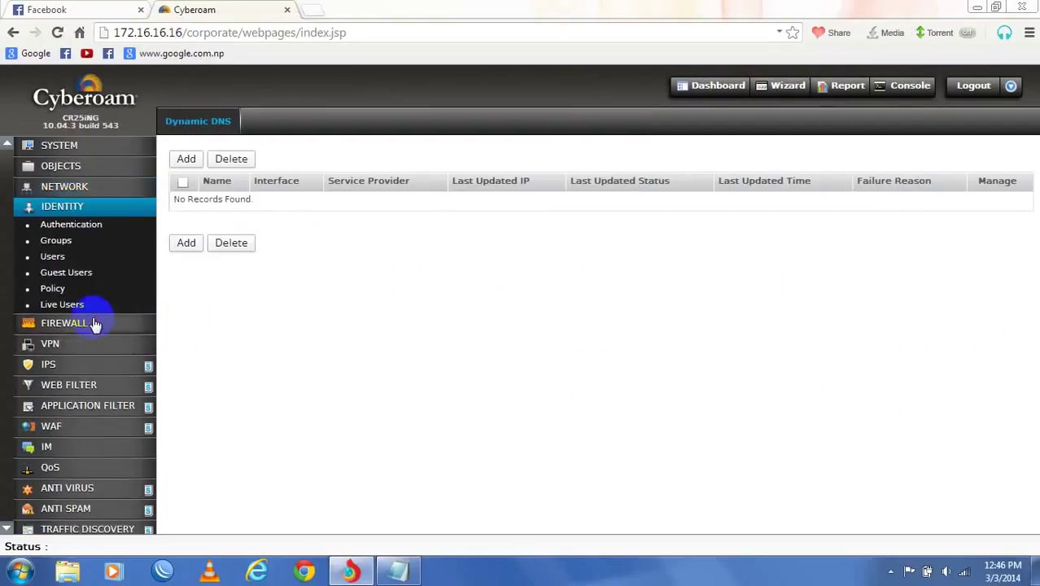
click(91, 326)
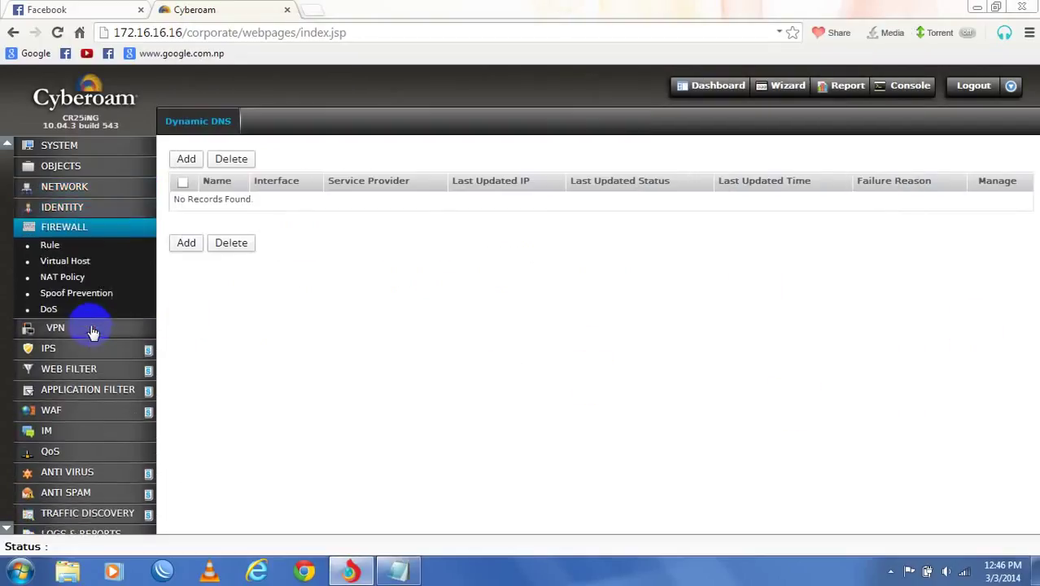
click(398, 572)
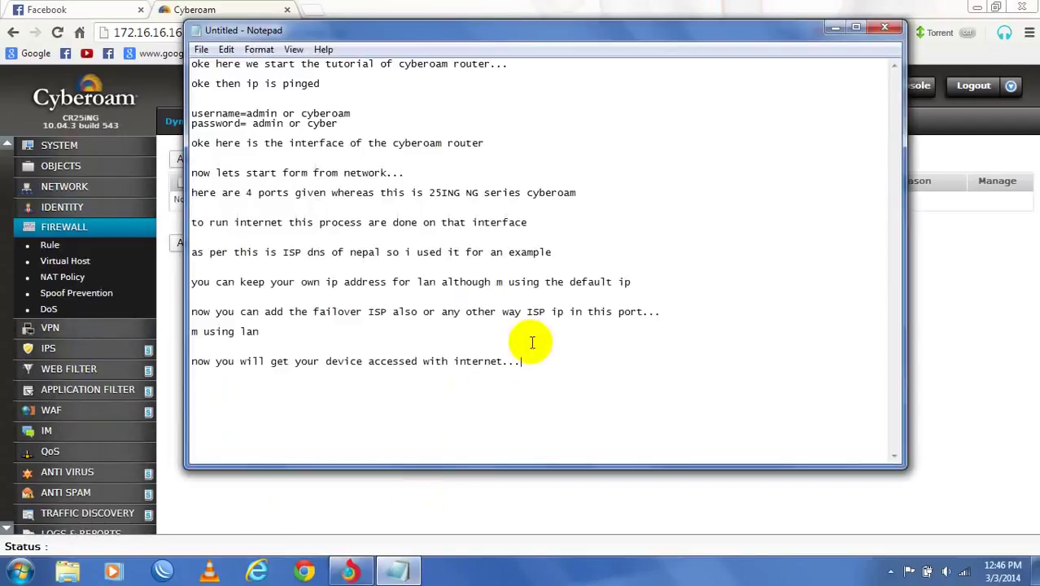
- Add the line 'now for fire wall rule to block facebook,torrent files anroid software'
text(now)
text( for )
text(fu)
text(ire wall )
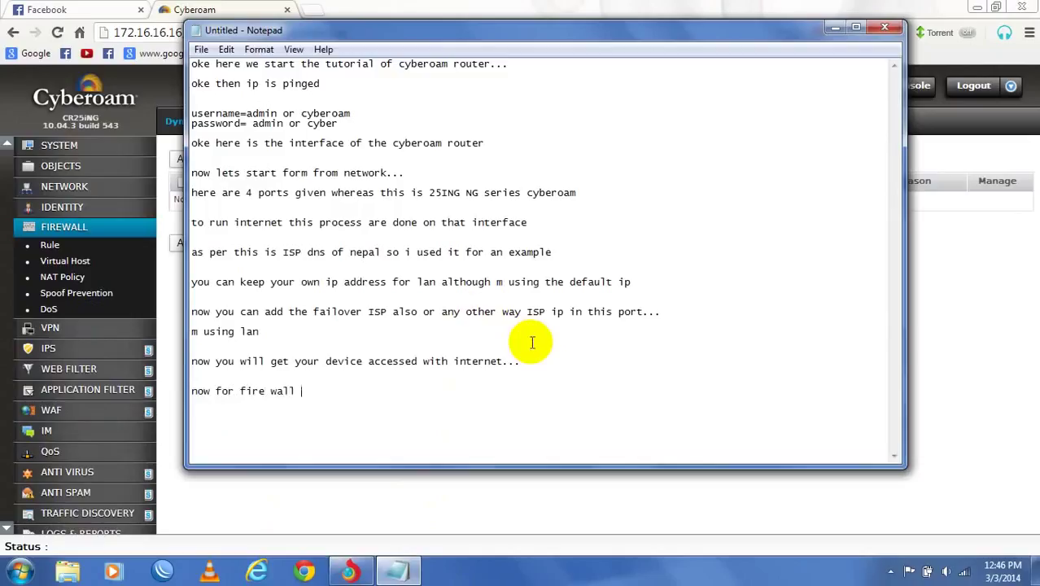
text(rule to block facebook u)
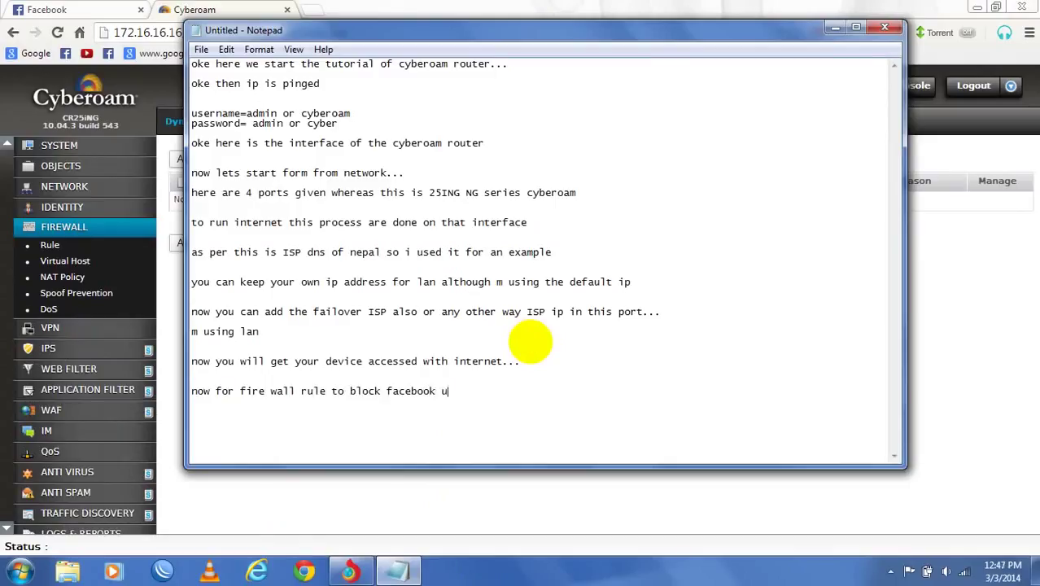
text(torrent)
key(BackSpace)
key(BackSpace)
key(BackSpace)
key(BackSpace)
key(BackSpace)
text(k,torrent  files anroid)
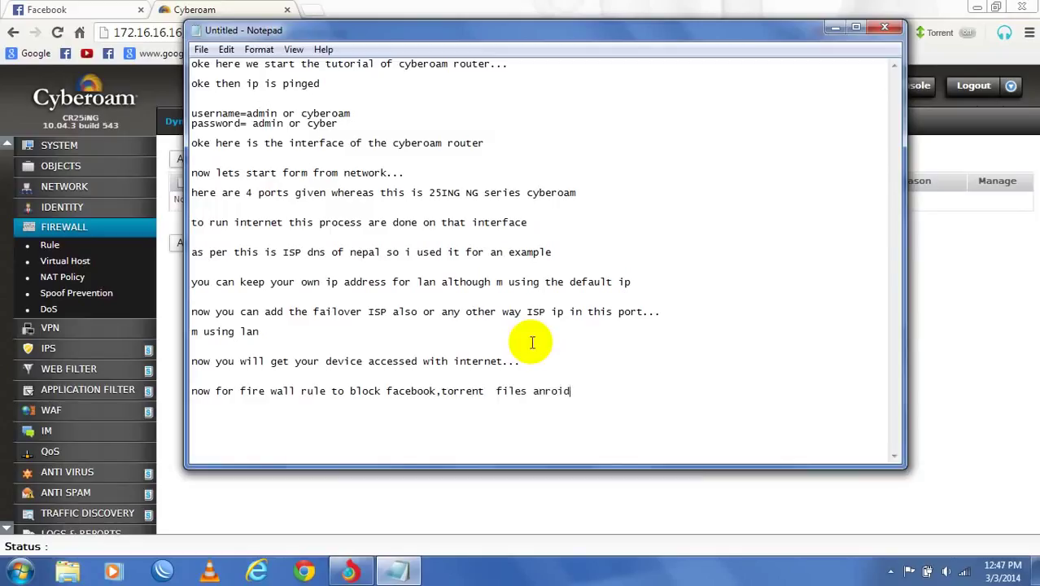
text( so)
key(BackSpace)
text(oftware you)
key(BackSpace)
key(BackSpace)
key(BackSpace)
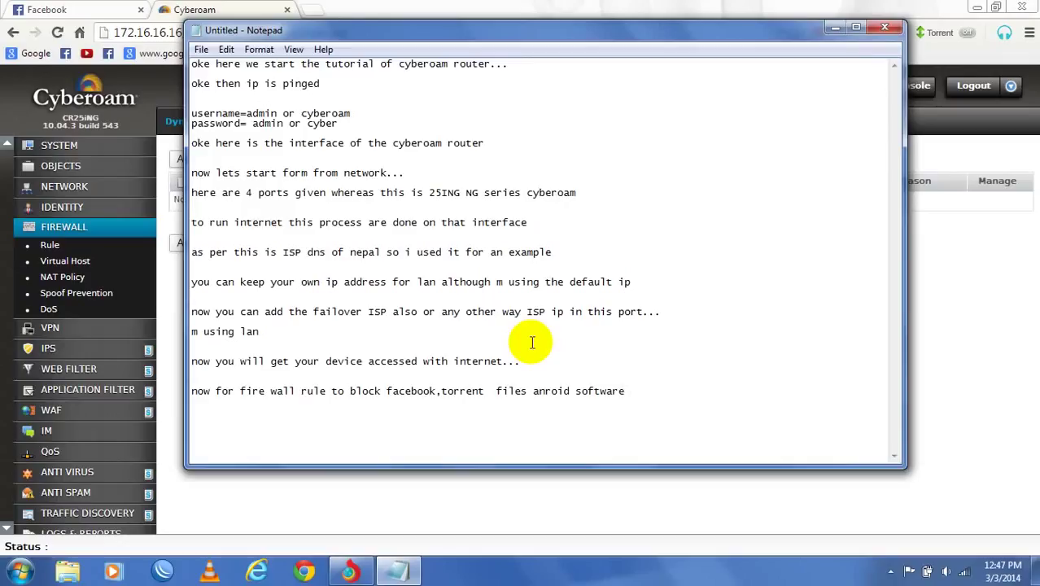
- End the Notepad note's last line with ' etc' and bring the Cyberoam console back to front
text(etc)
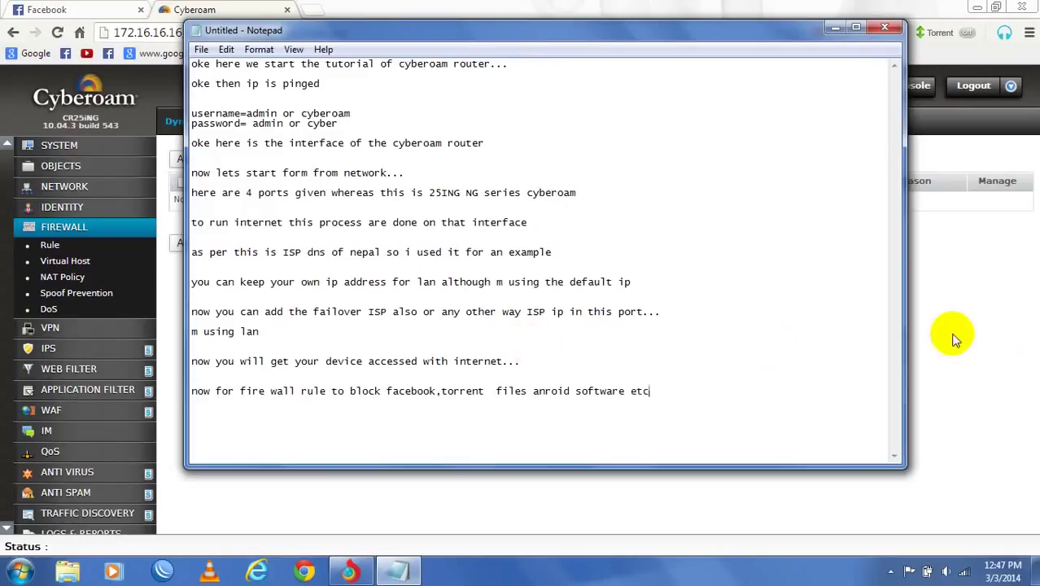
click(934, 318)
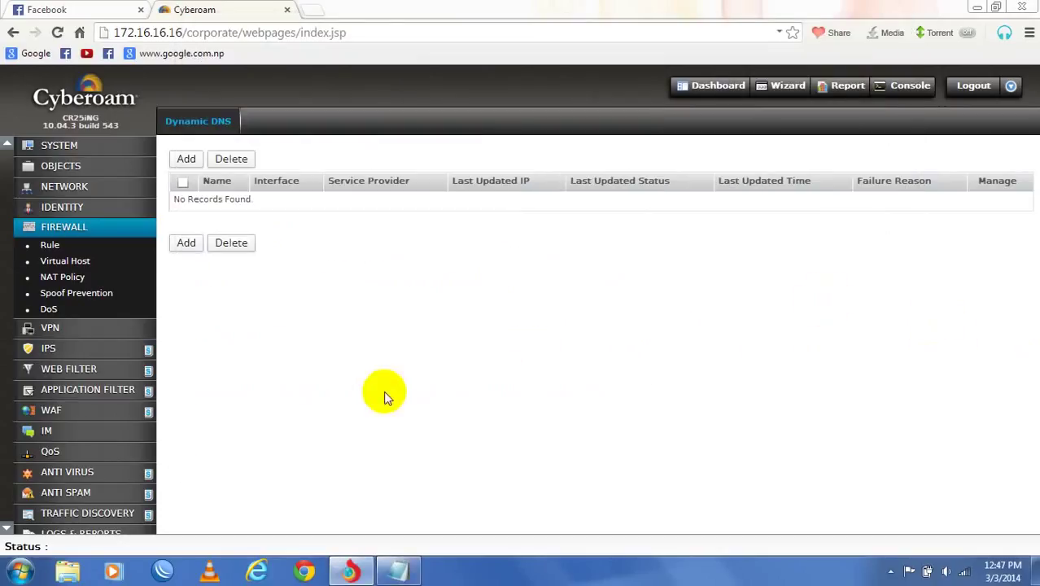
- Delete the qus_bandwidth_managment and khapper policies from page two of the QoS policy list
click(85, 453)
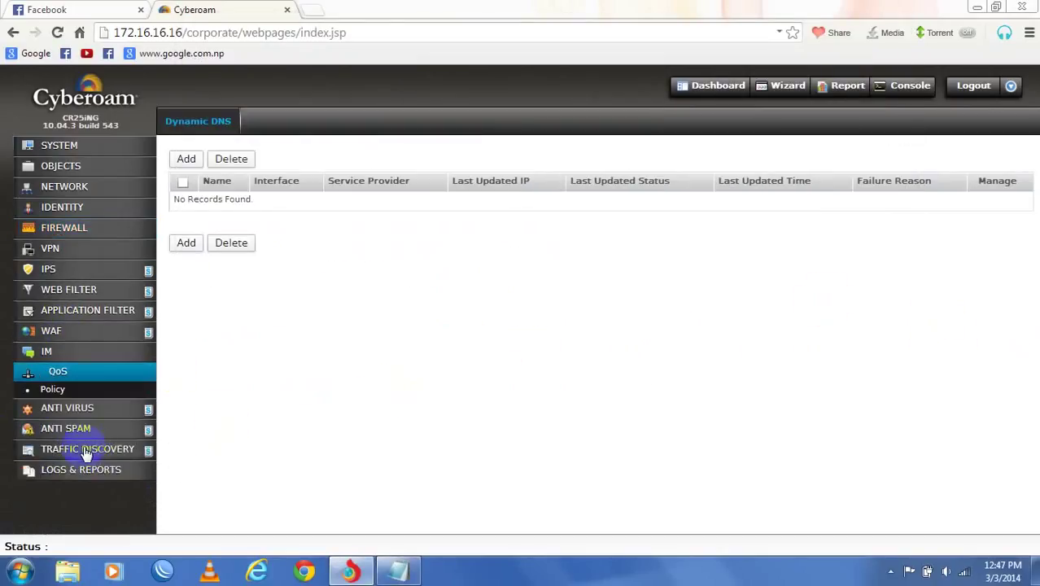
click(68, 389)
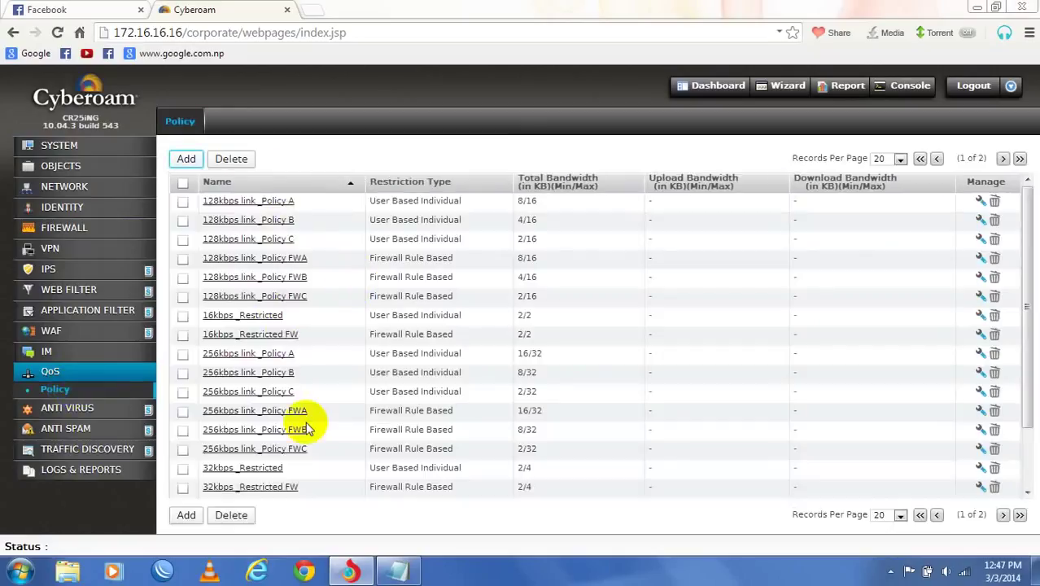
scroll(303, 423, down, 1)
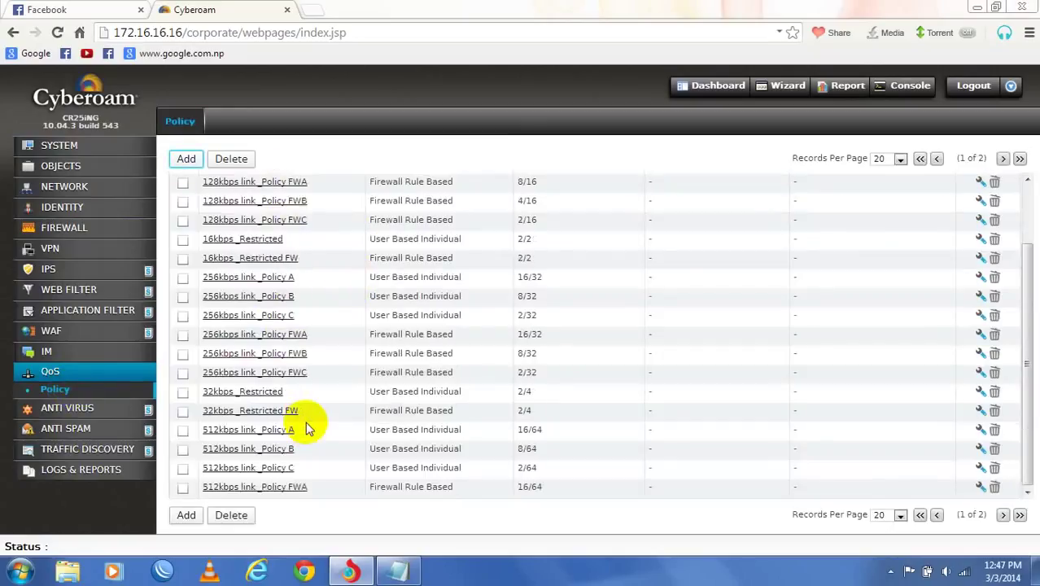
click(1017, 517)
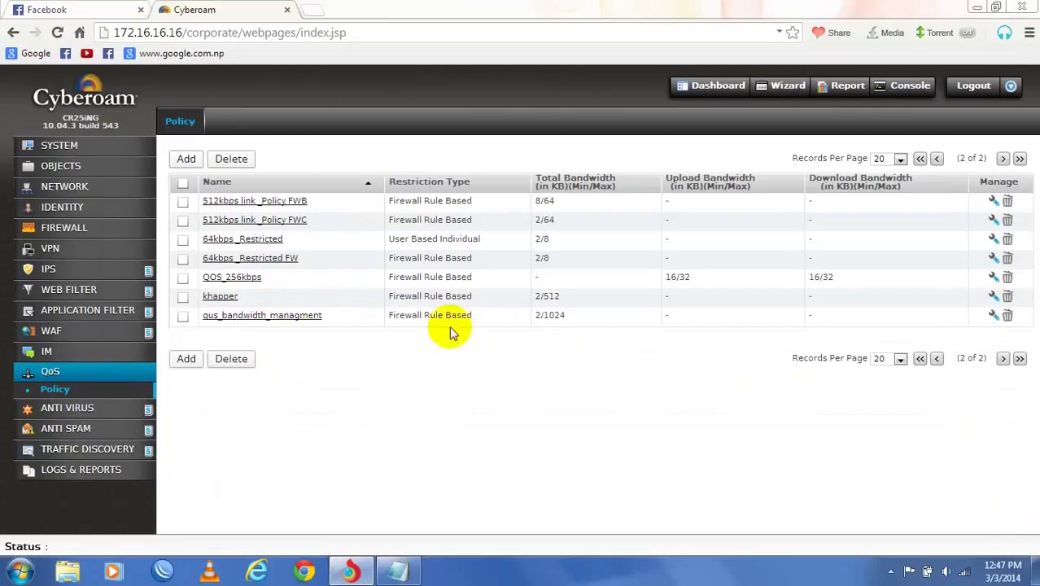
click(1008, 315)
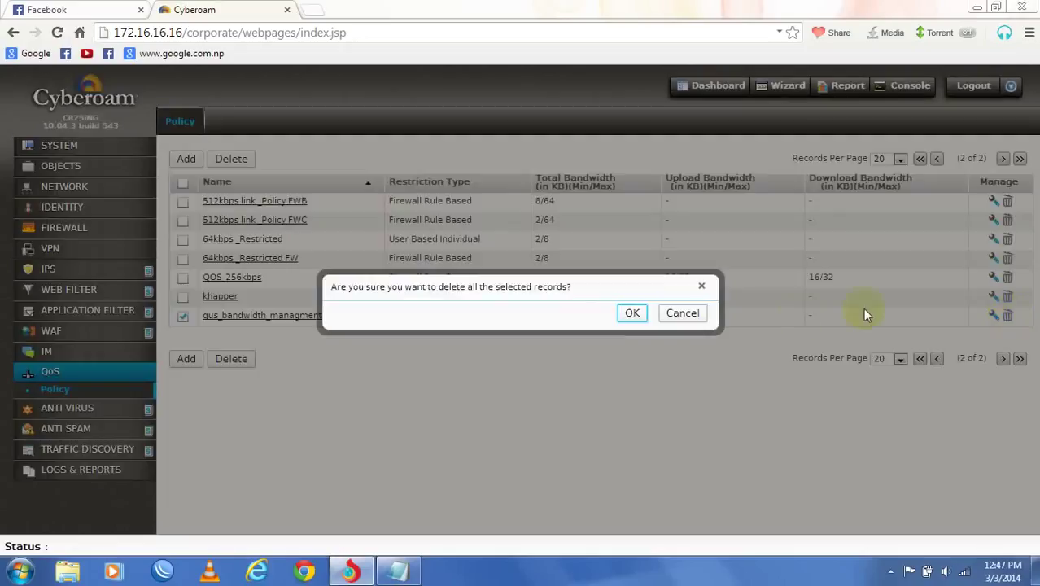
click(628, 313)
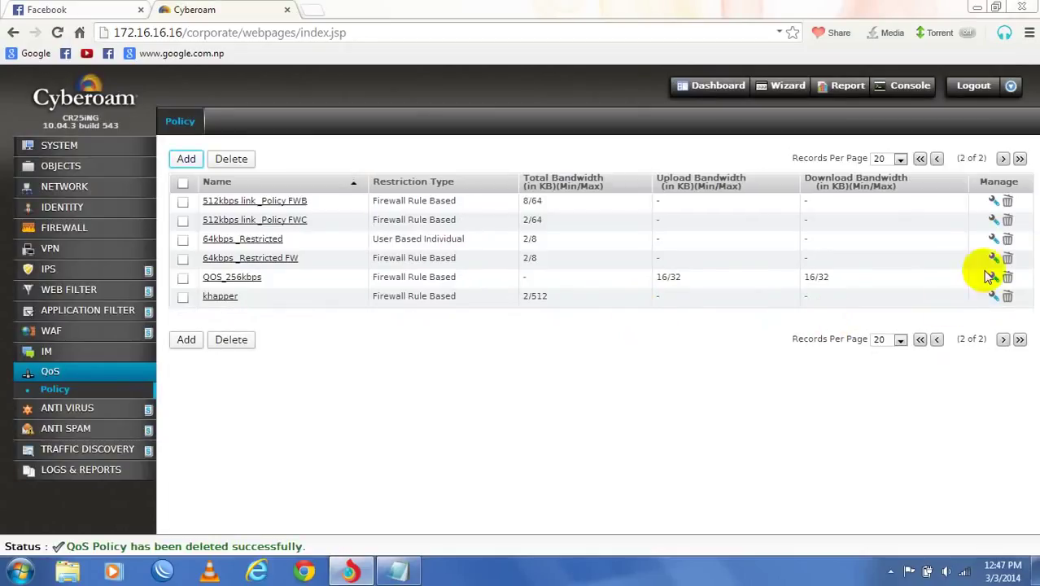
click(1008, 296)
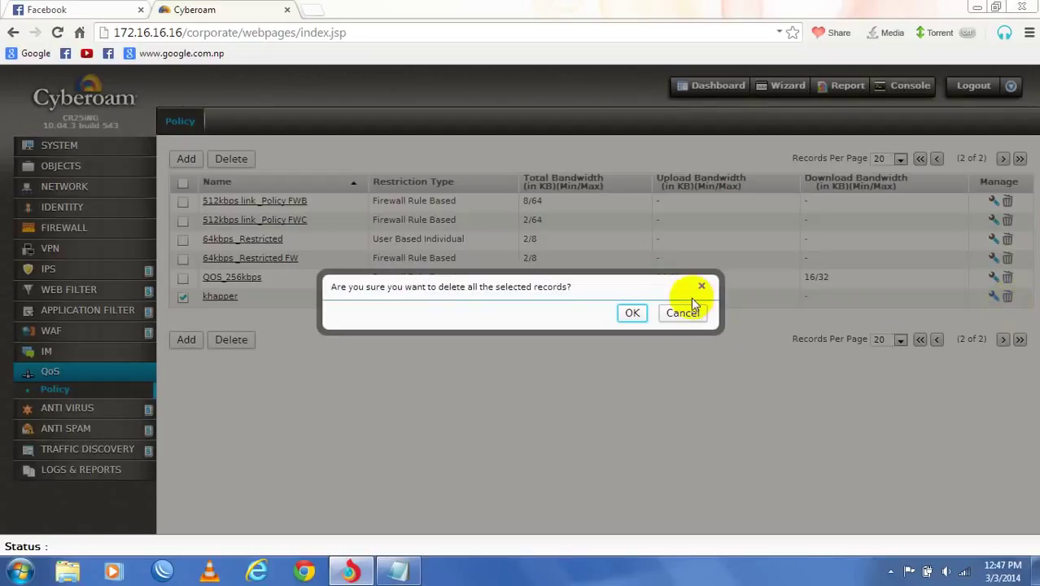
click(629, 315)
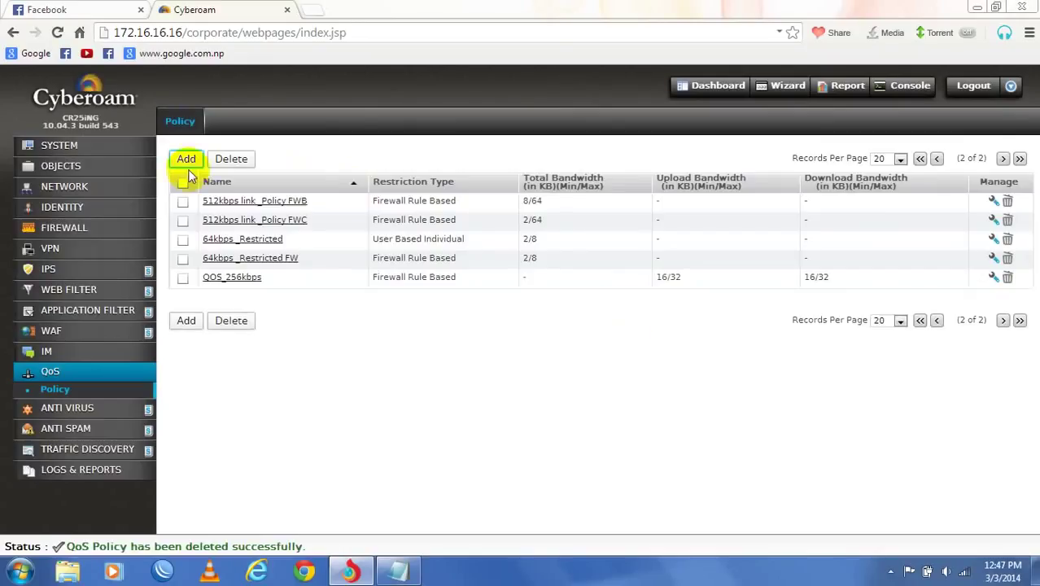
click(188, 161)
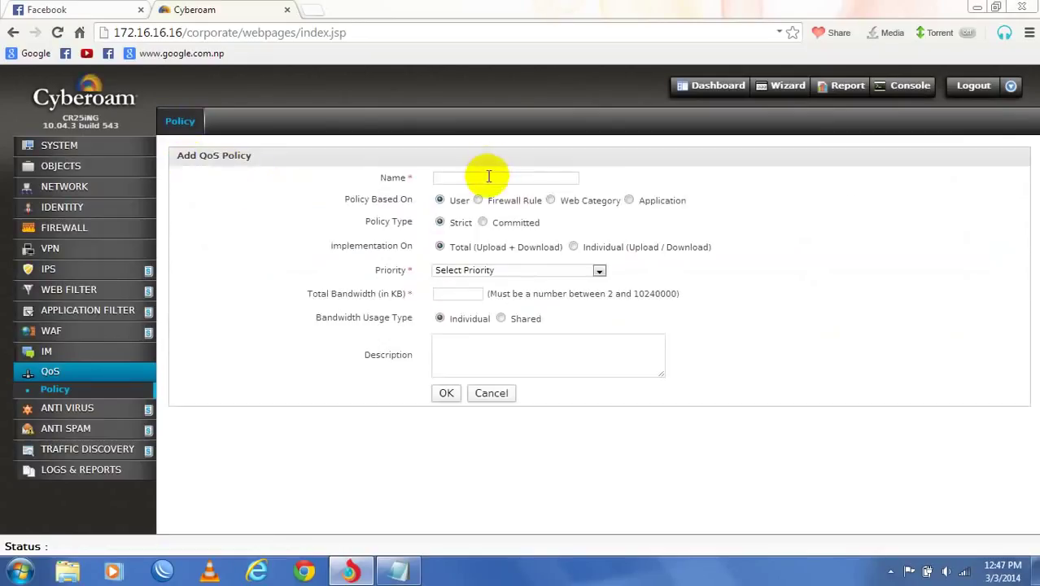
- Fill in a Firewall Rule-based QoS policy with priority 0 Real Time and 512 KB total bandwidth
click(487, 176)
text(face)
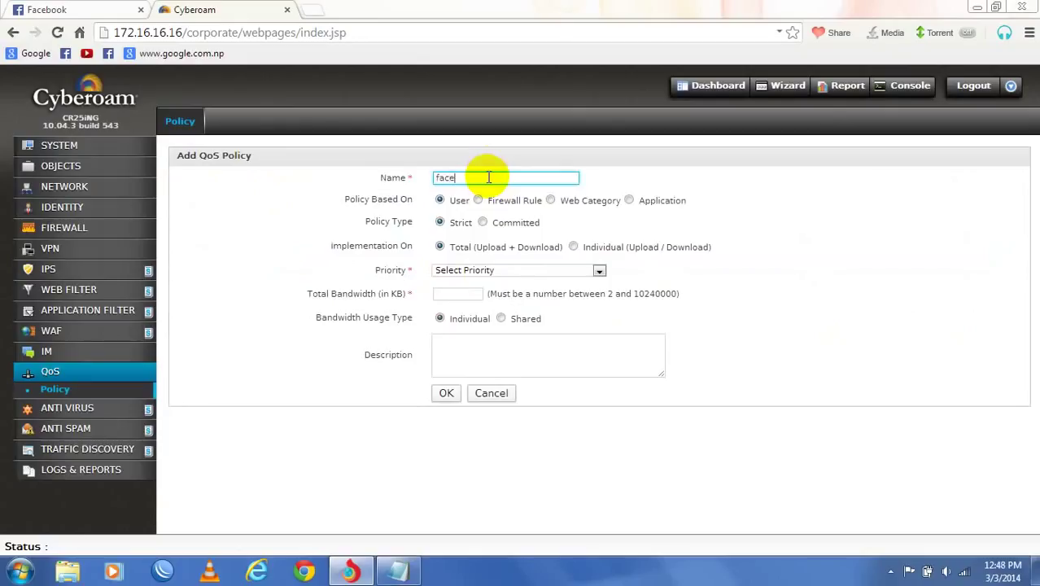
text(book_tor)
text(rent_block)
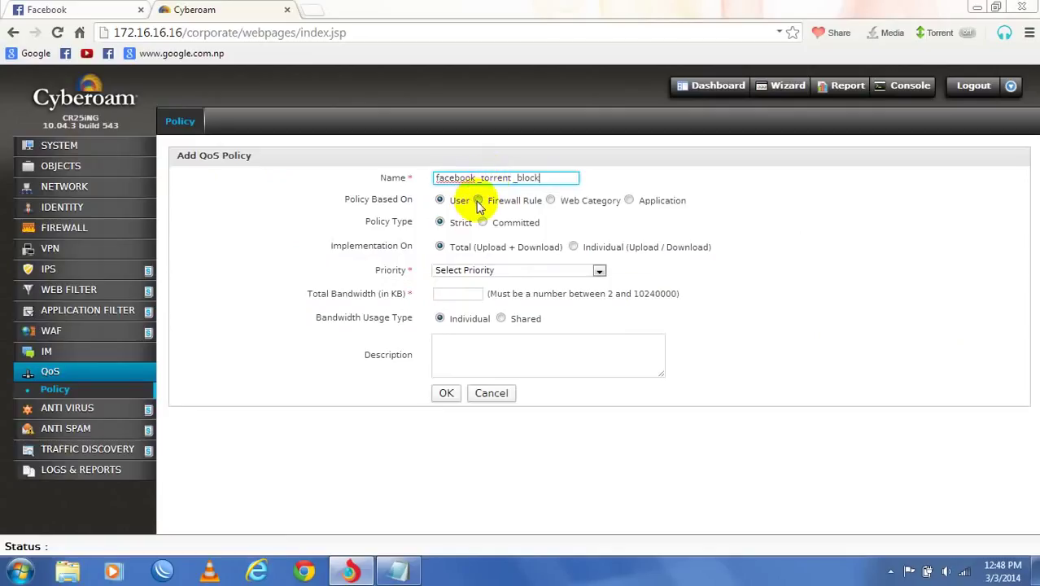
click(478, 201)
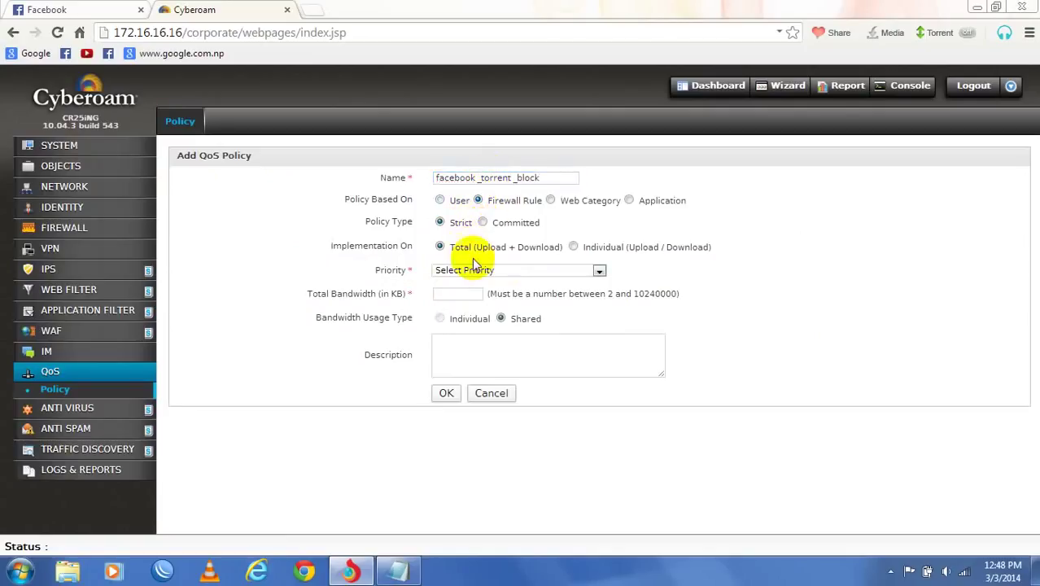
click(506, 272)
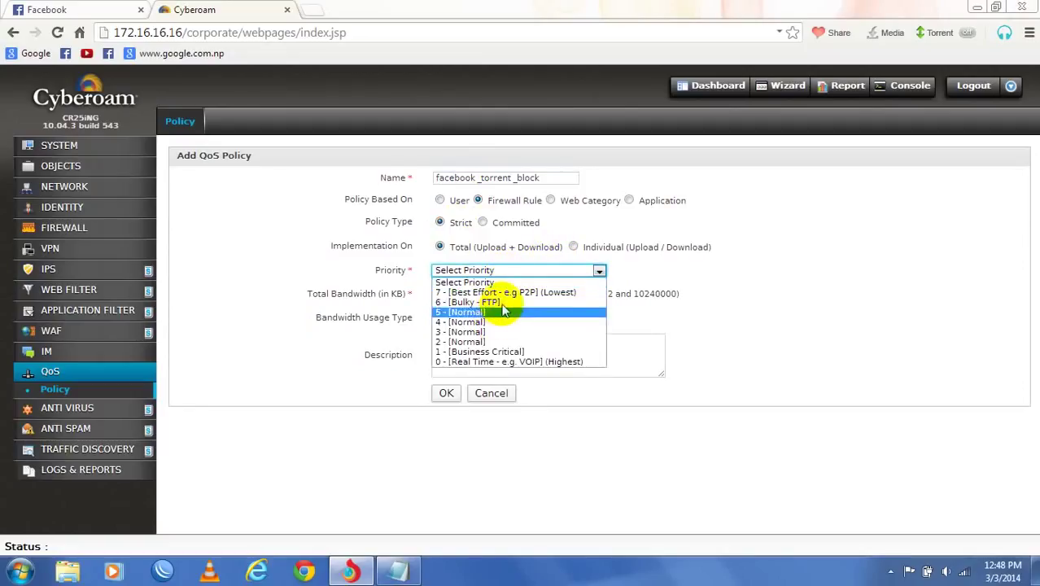
click(491, 362)
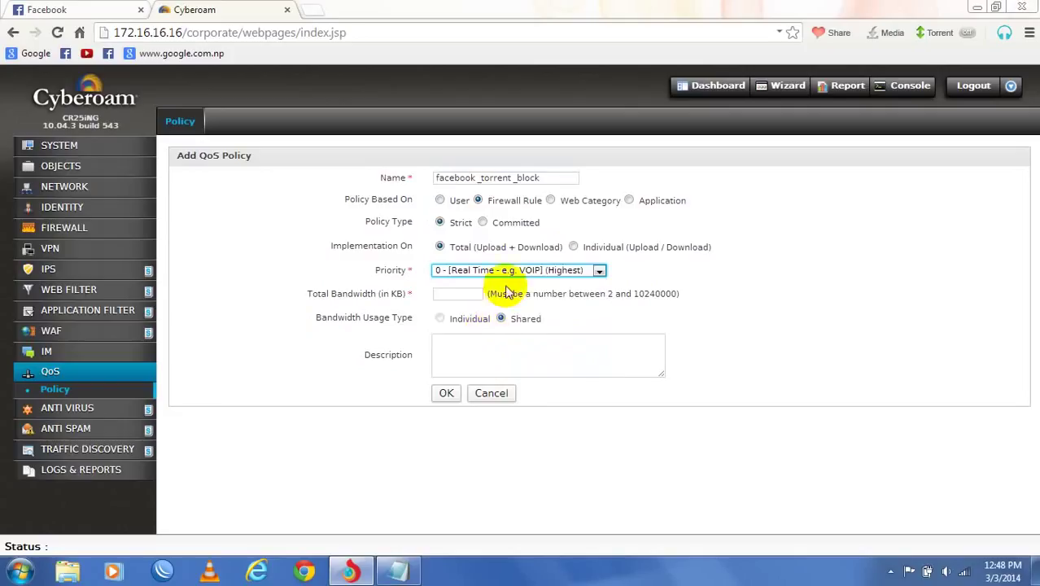
click(458, 296)
text(512)
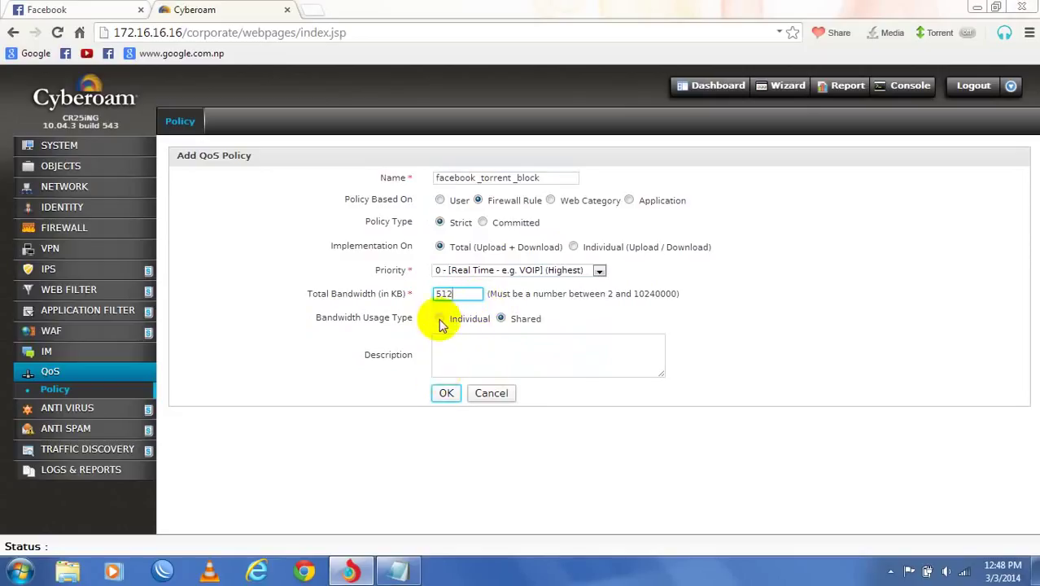
- Describe it as 'bandwidth managment for', rename it 'bandwidth mangment', and save the policy
click(460, 357)
text(b)
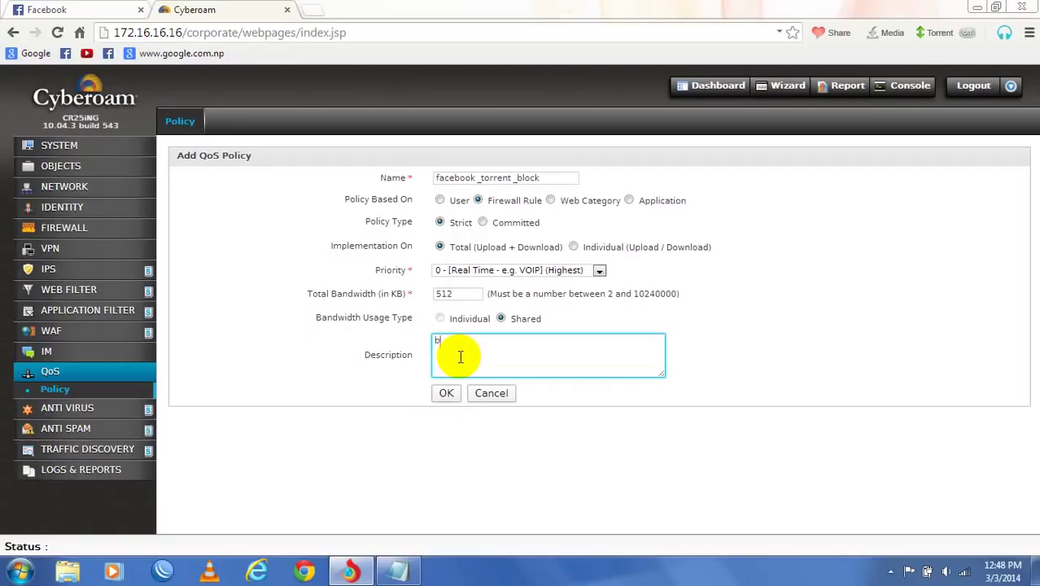
text(and)
text(width managment for it)
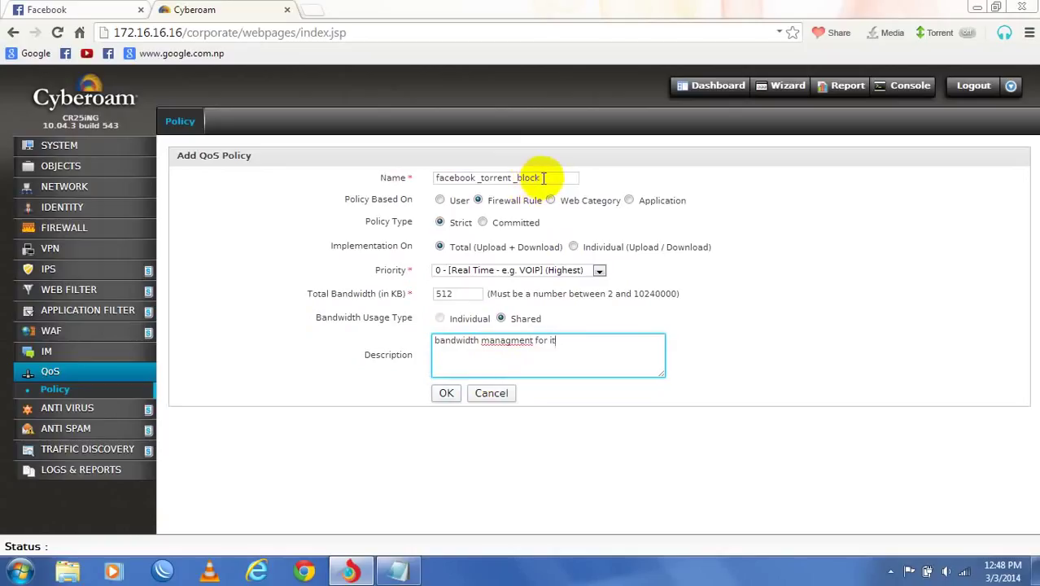
click(542, 177)
key(ctrl+a)
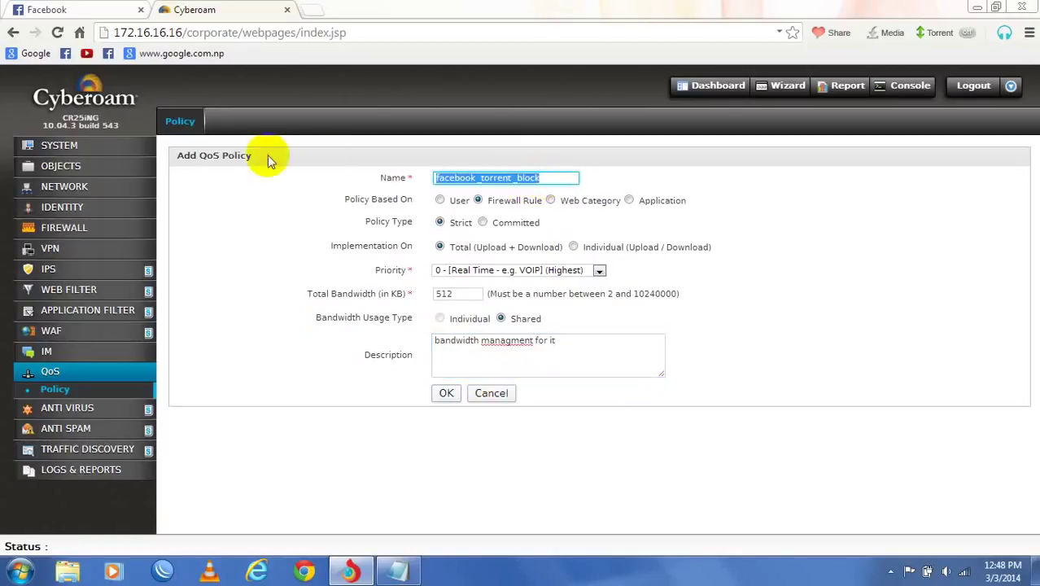
text(bandwi)
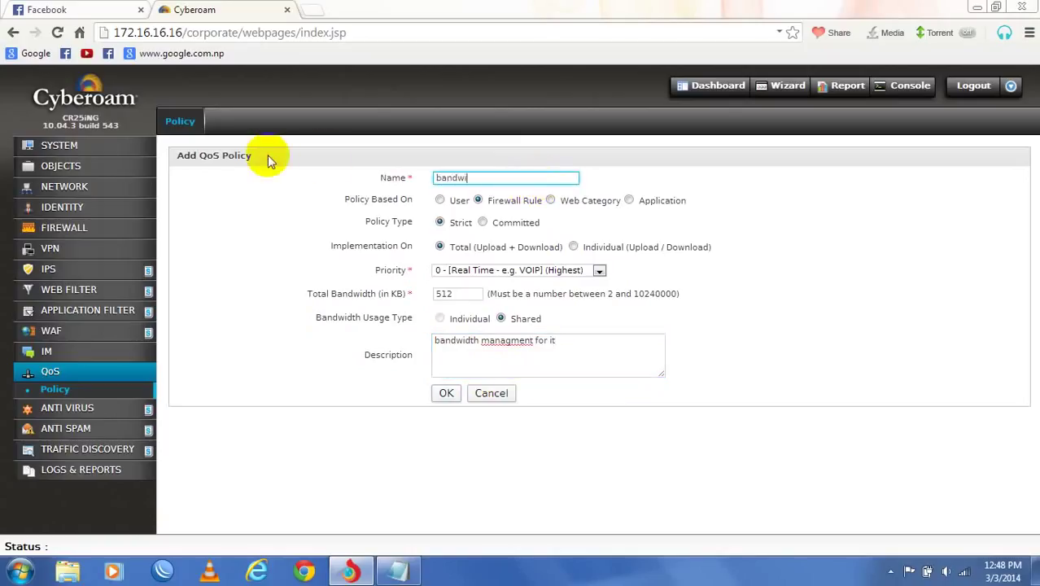
text(dth mangment)
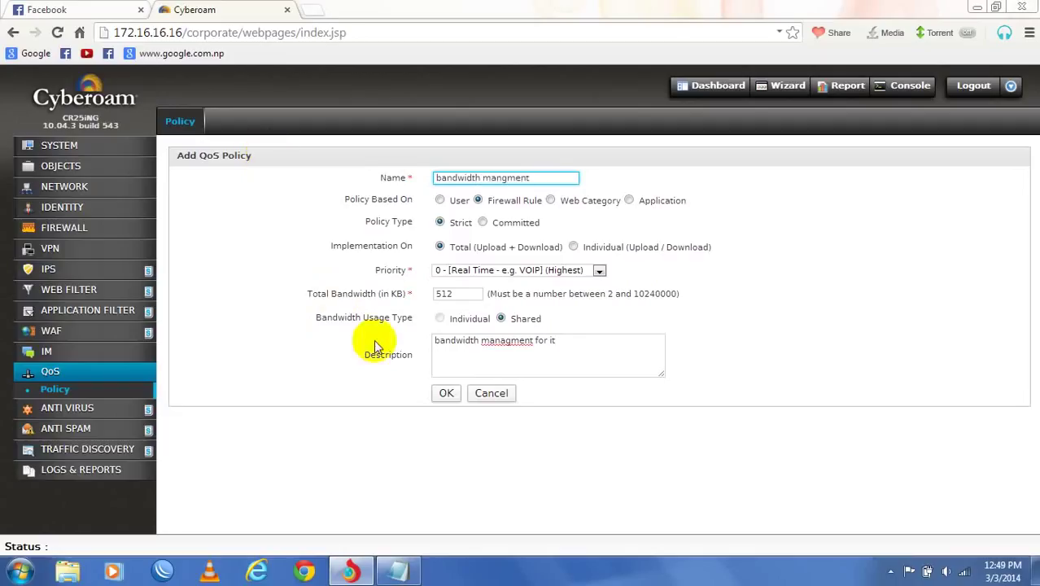
click(566, 343)
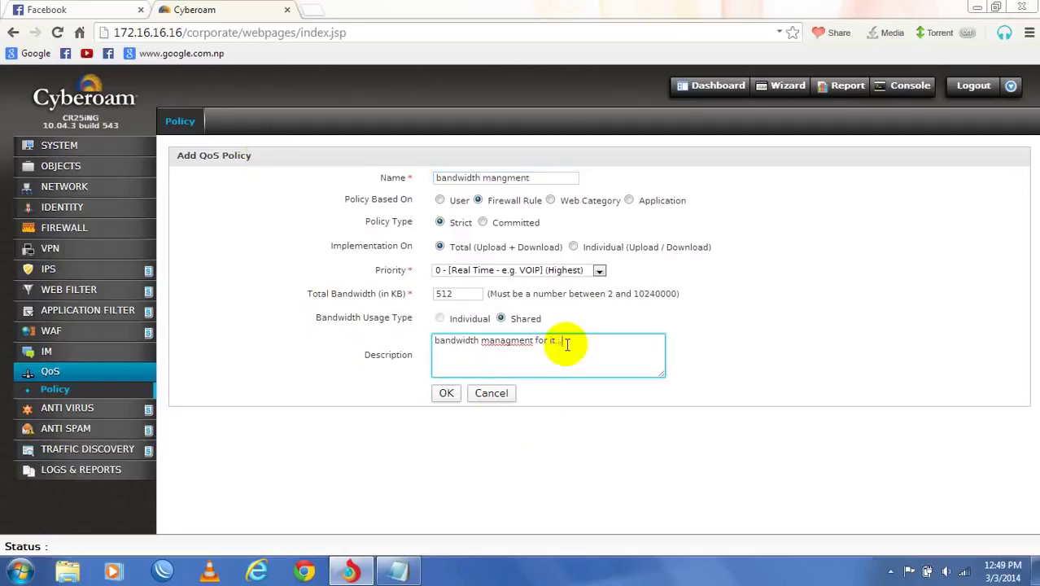
click(446, 393)
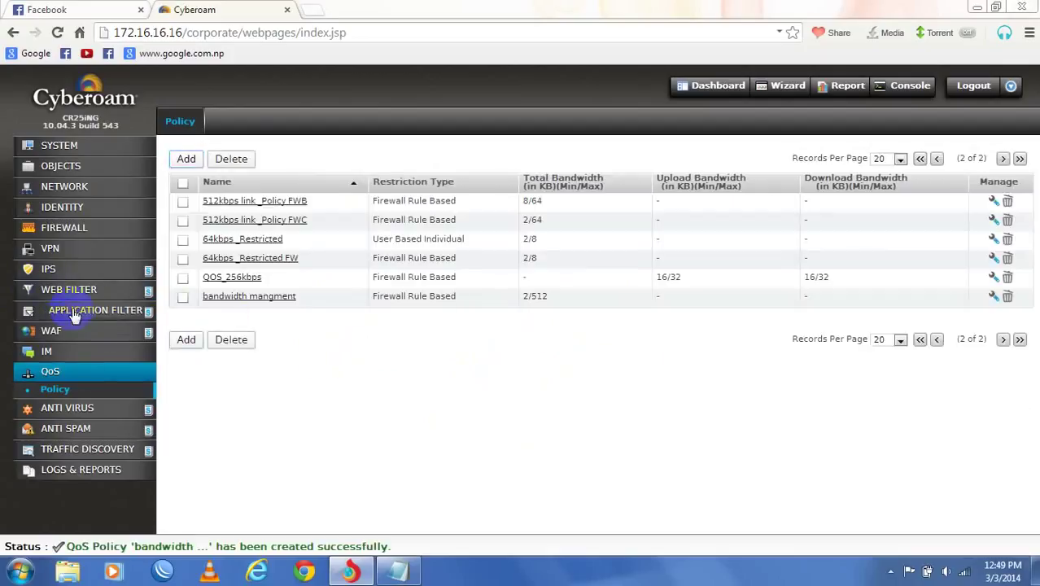
- Try deleting the prr application filter policy, which is refused because a firewall rule uses it
click(74, 312)
click(57, 358)
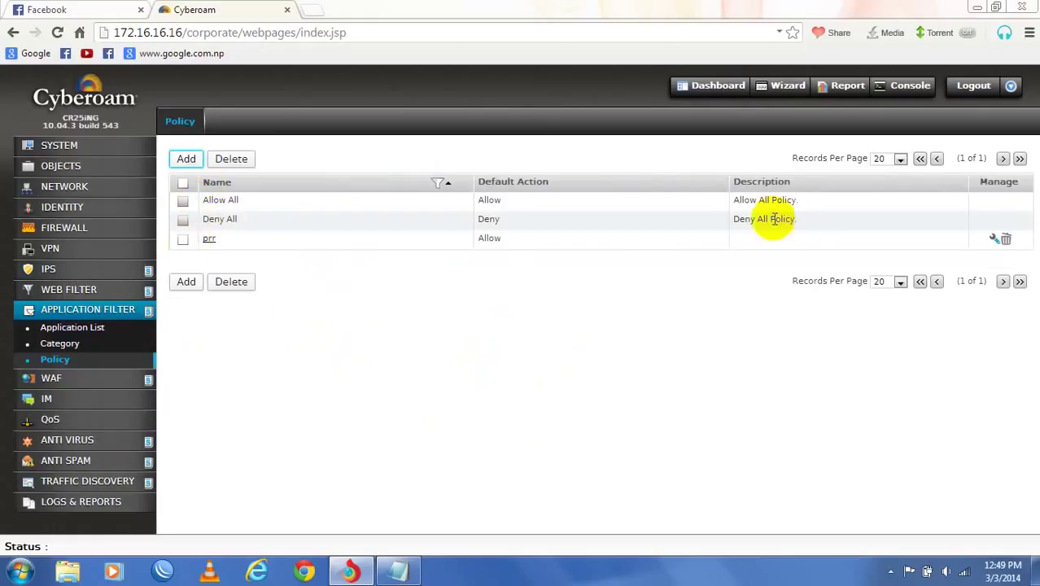
click(1006, 240)
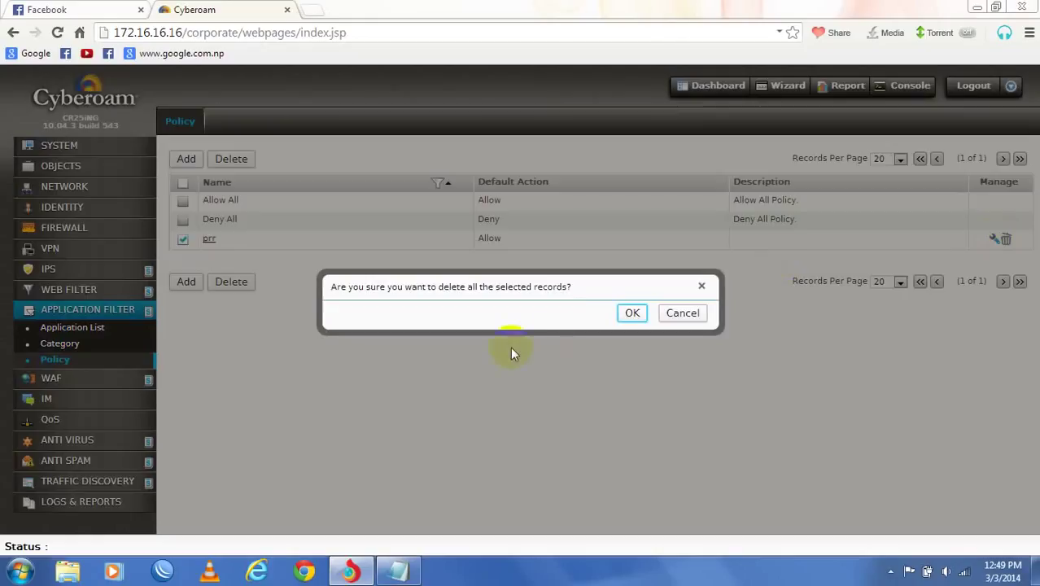
click(636, 312)
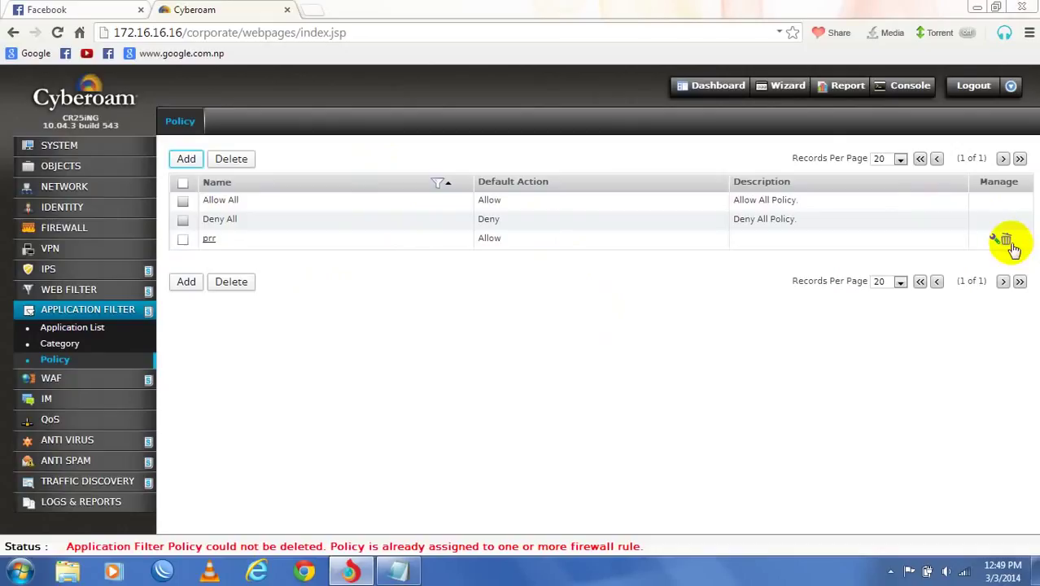
click(1007, 241)
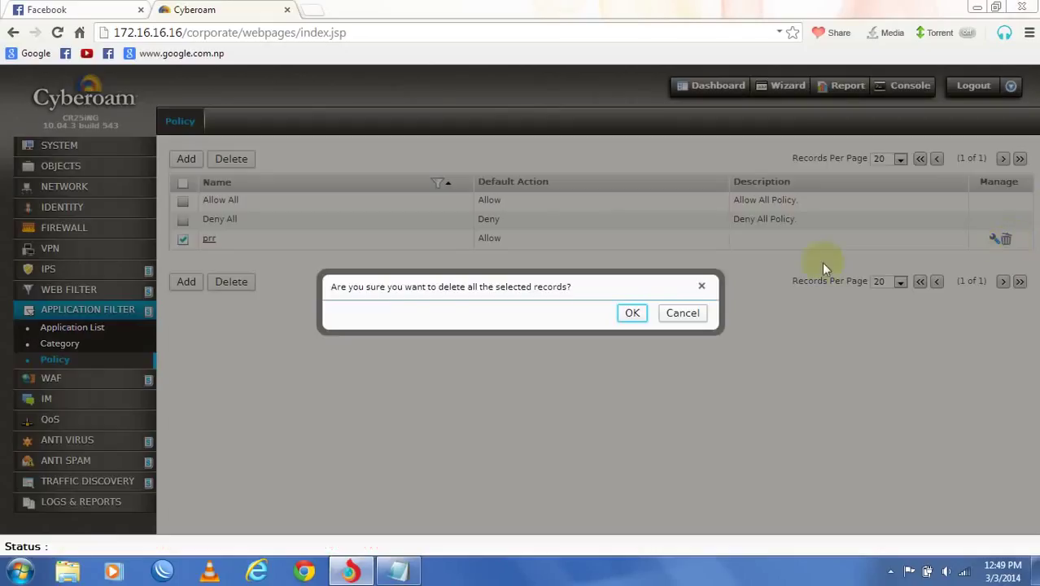
click(633, 314)
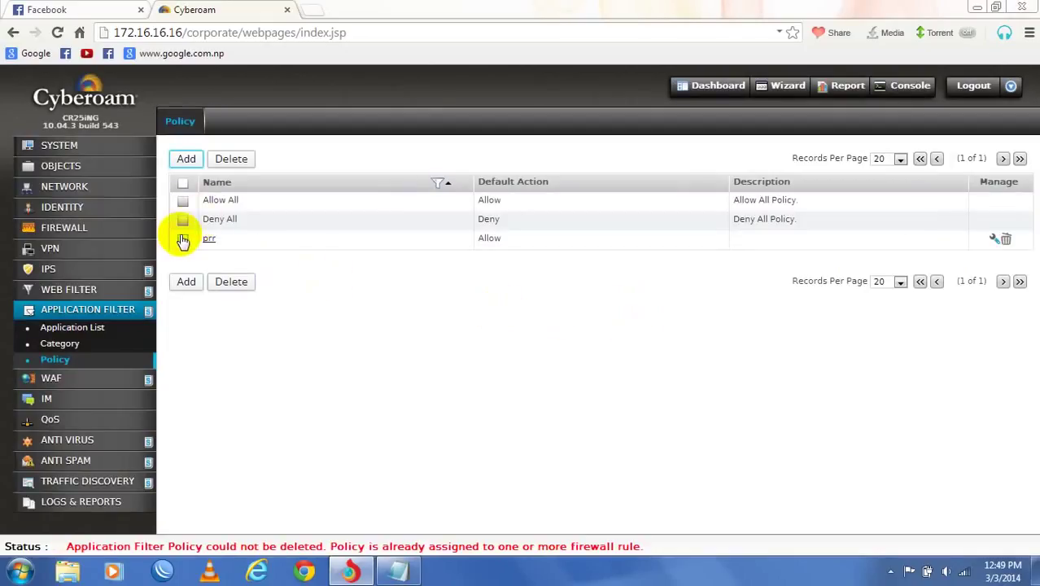
click(182, 240)
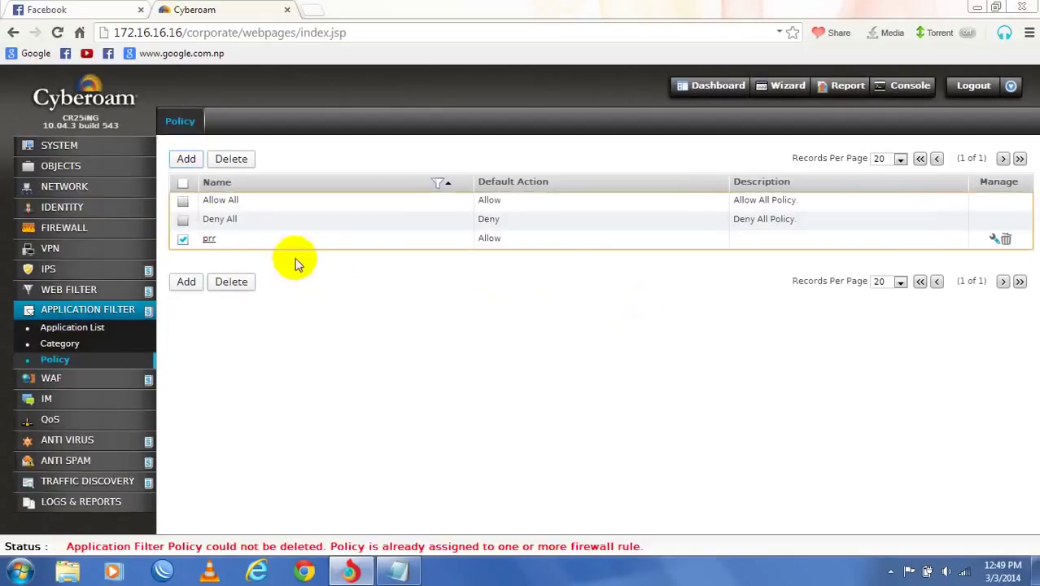
click(1008, 242)
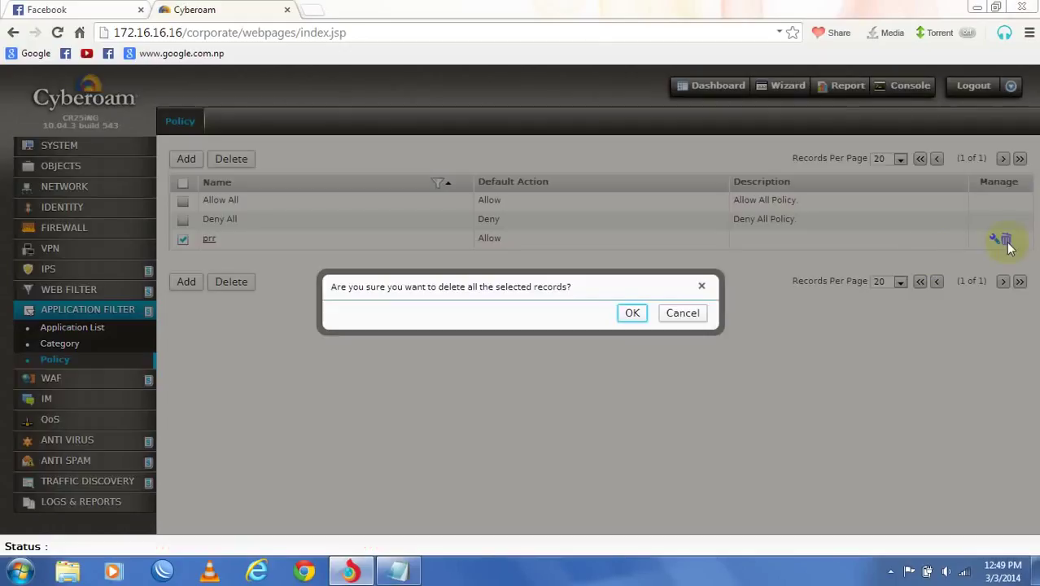
click(633, 314)
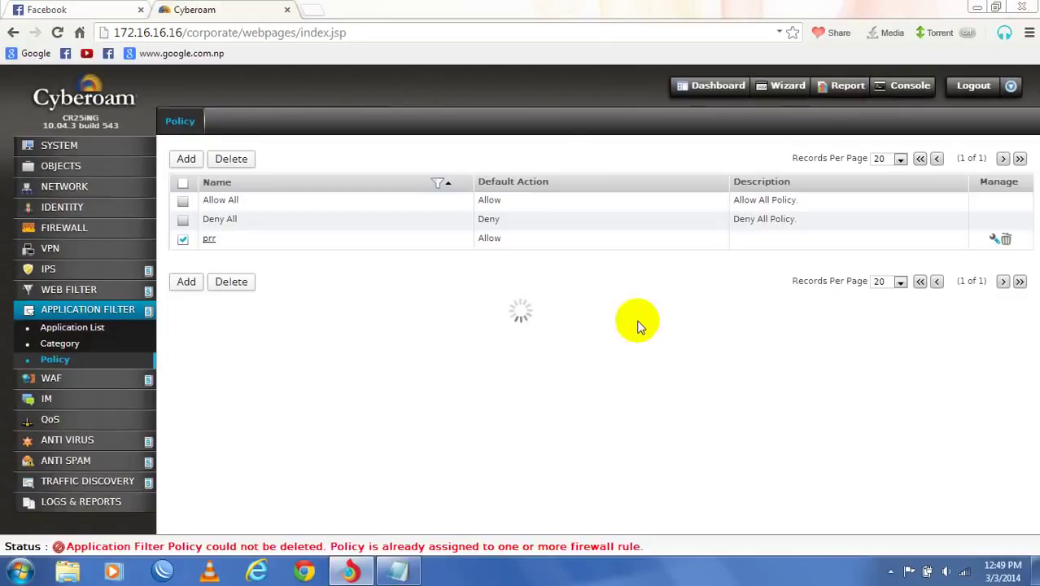
click(193, 220)
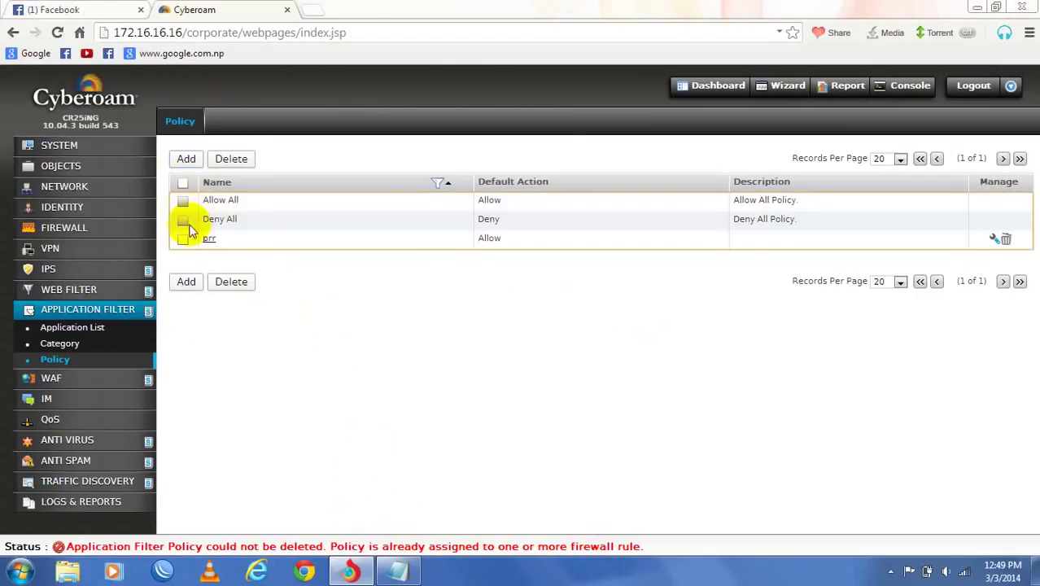
click(191, 281)
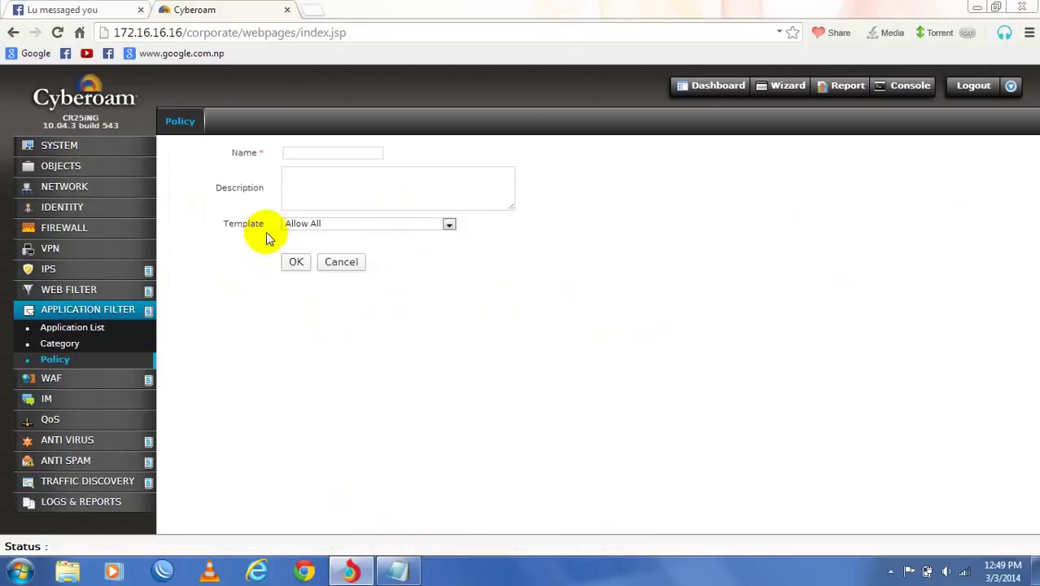
- Create the Deny All-based 'blocking web' filter described 'facebook and torrent object', then open it
click(331, 149)
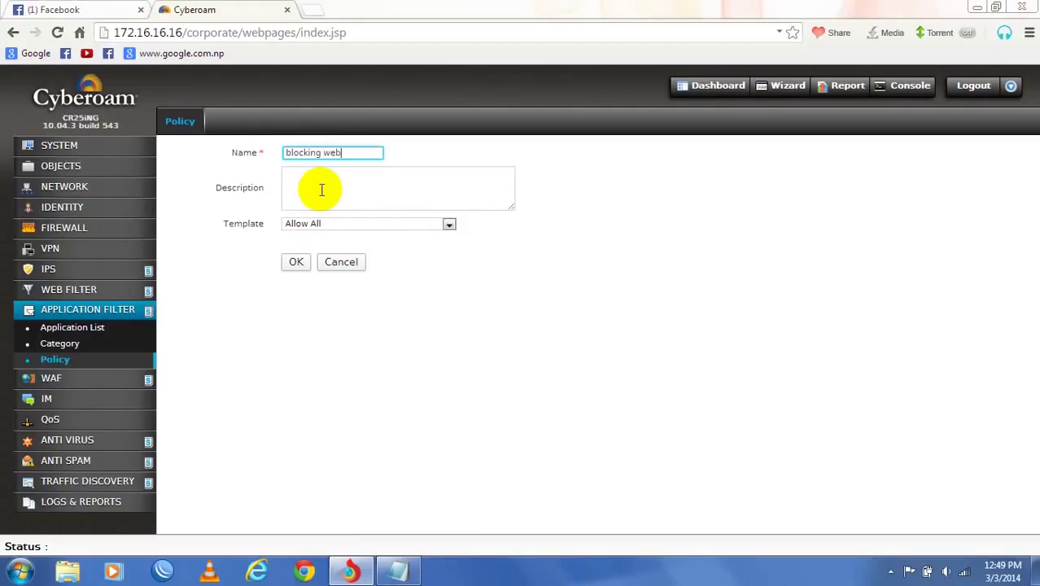
click(321, 189)
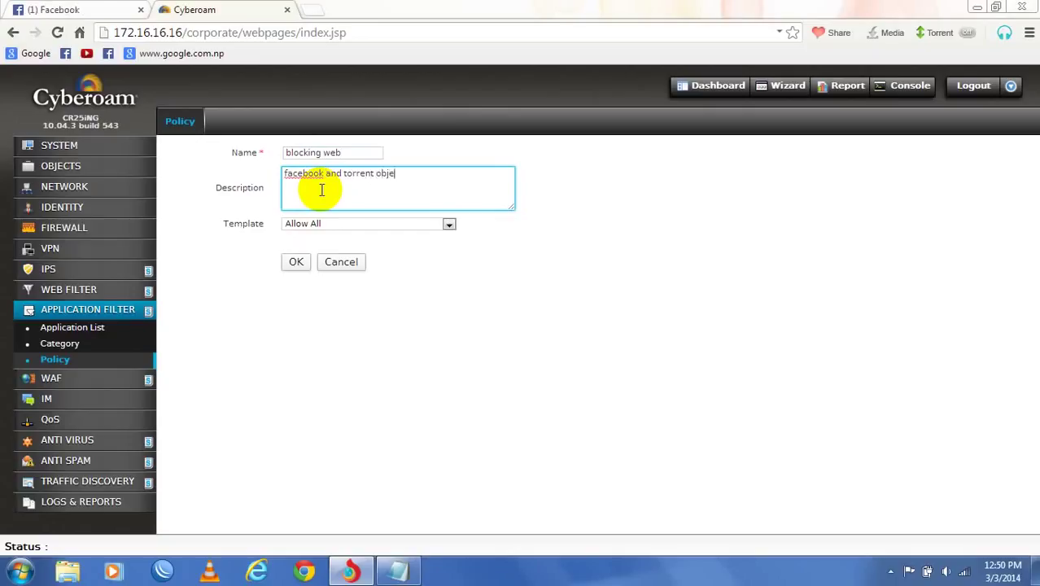
click(338, 225)
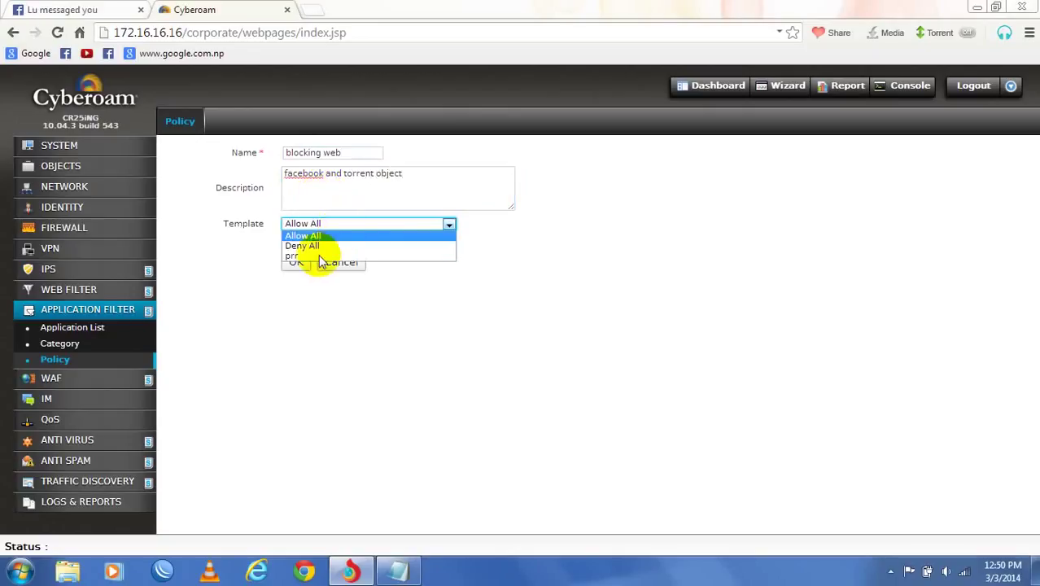
click(324, 247)
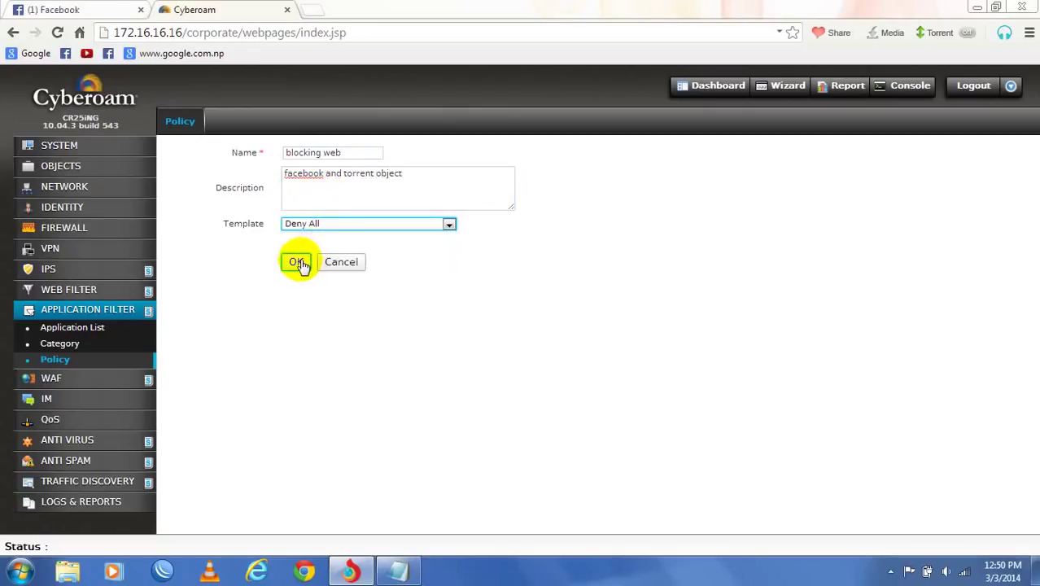
click(296, 262)
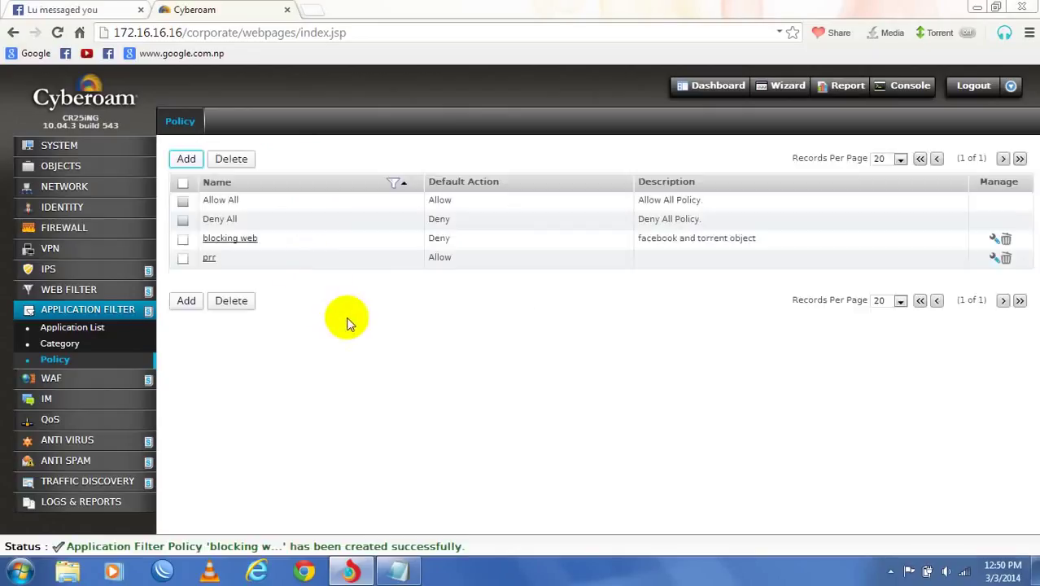
click(232, 242)
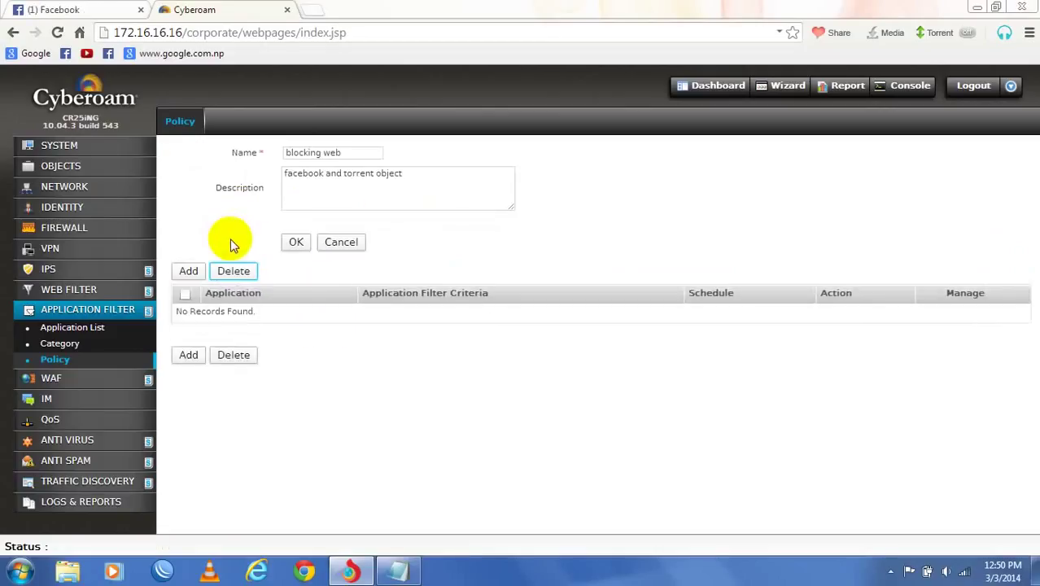
- Start a new rule with individual applications, selecting Skype and Torrent Clients P2P
click(190, 272)
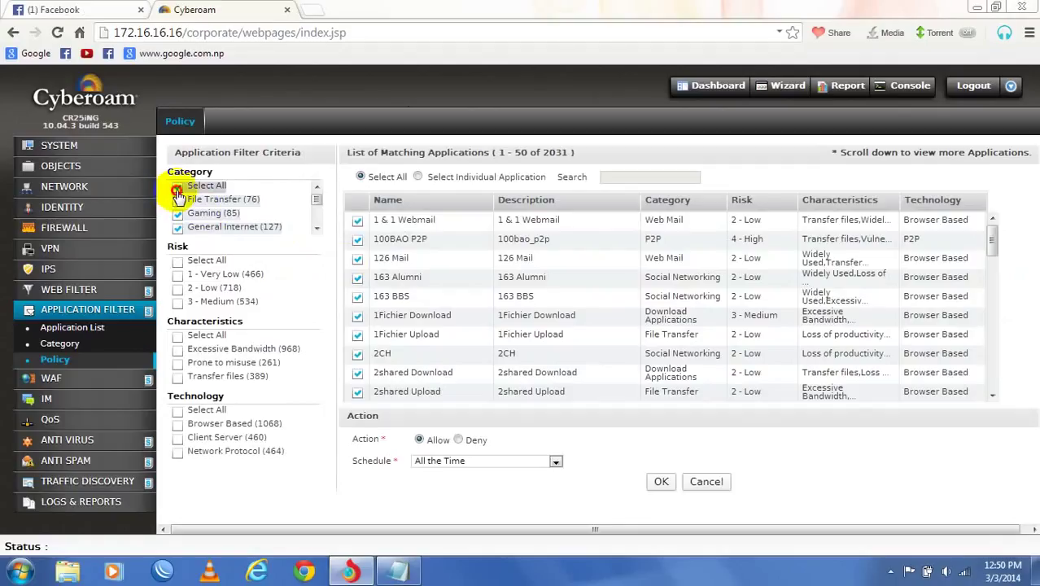
click(176, 190)
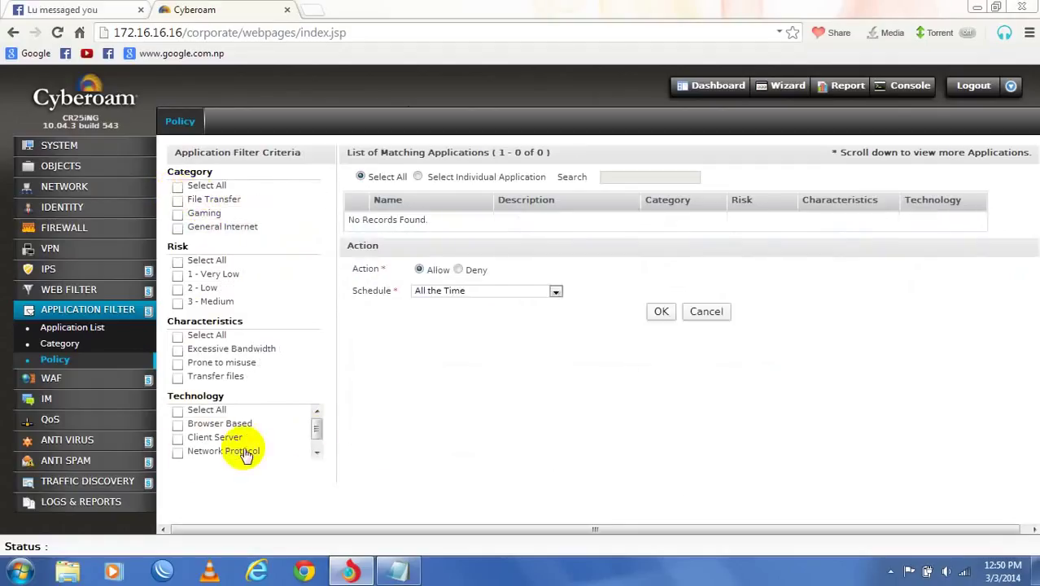
scroll(246, 454, down, 1)
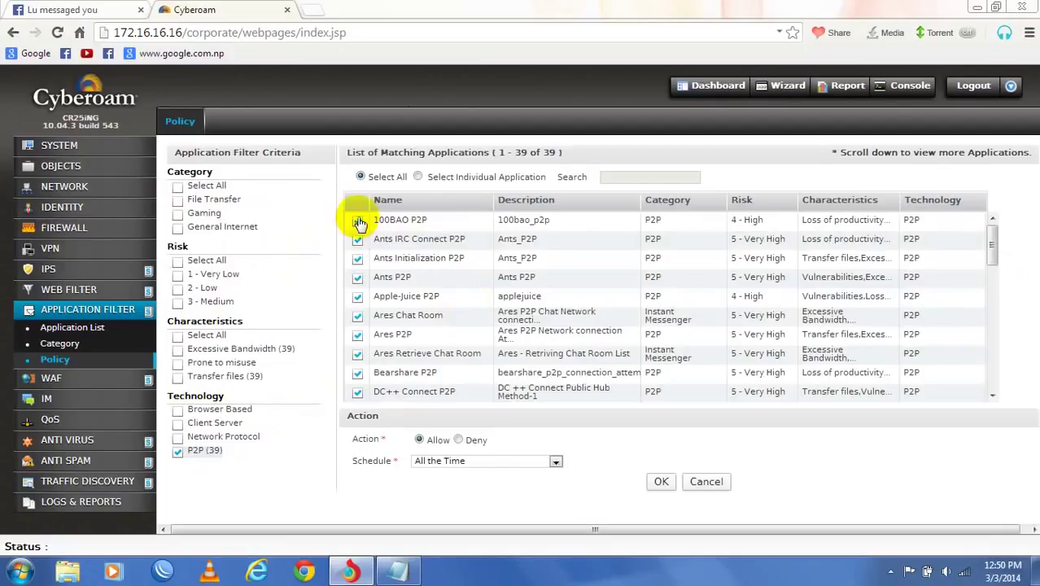
click(417, 176)
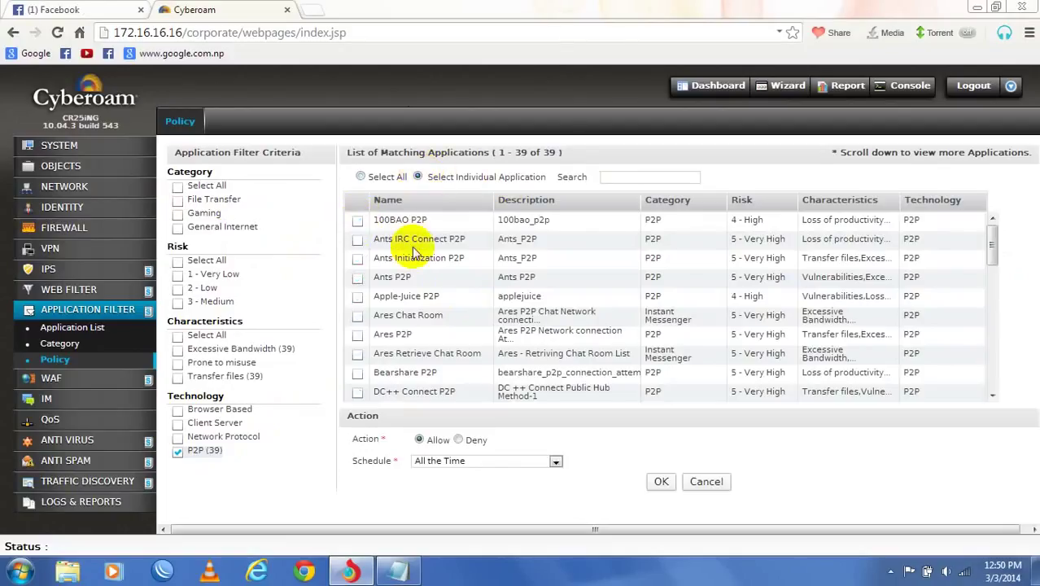
scroll(411, 244, down, 3)
scroll(415, 256, down, 5)
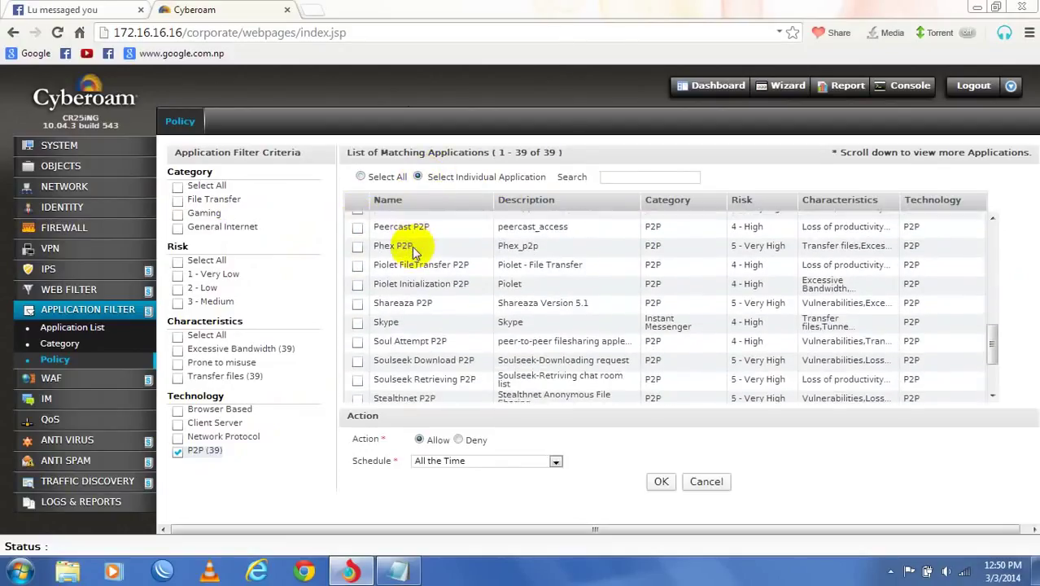
click(357, 316)
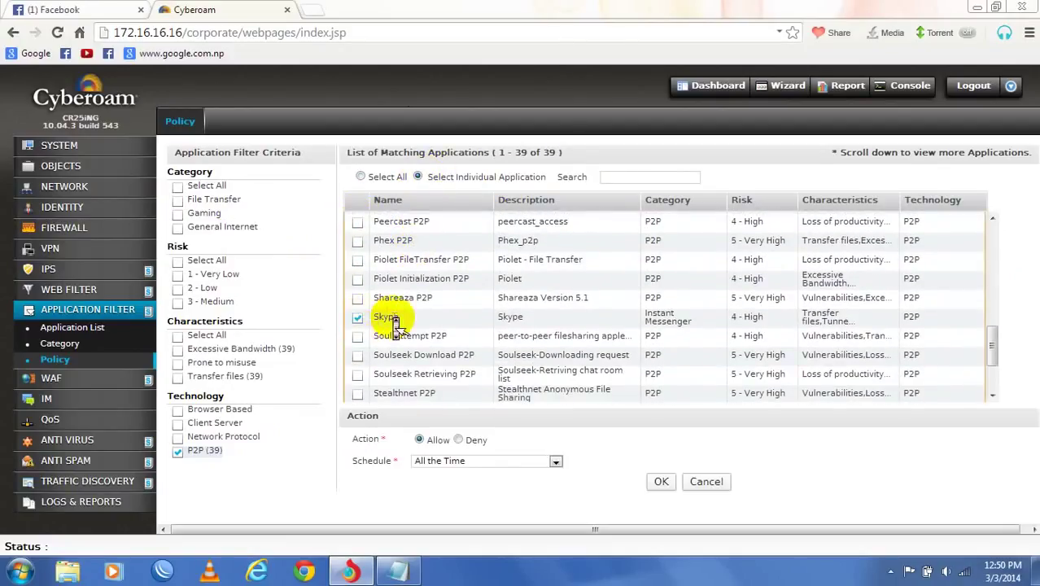
scroll(391, 321, down, 2)
scroll(399, 325, down, 1)
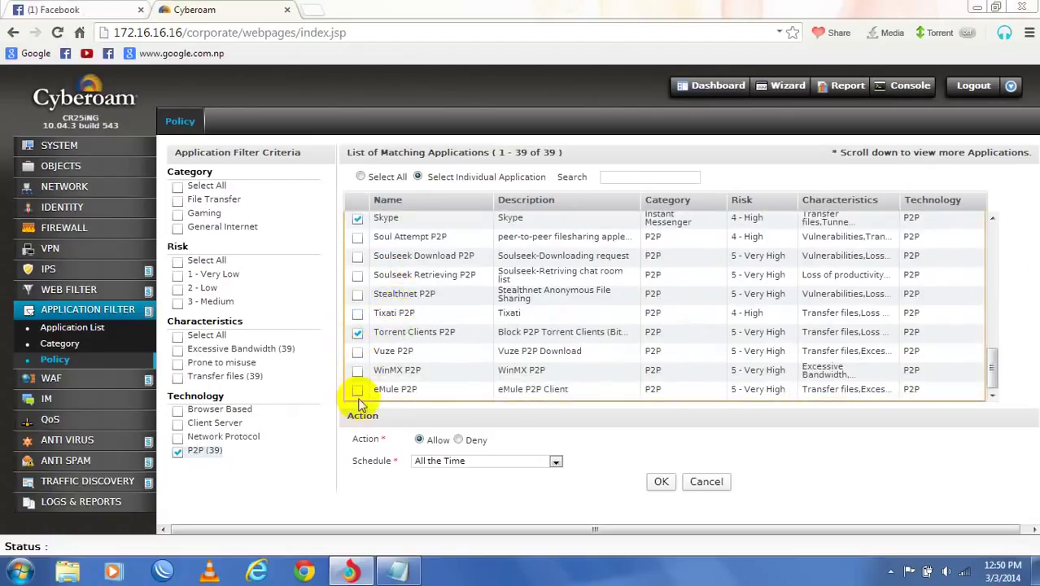
click(357, 333)
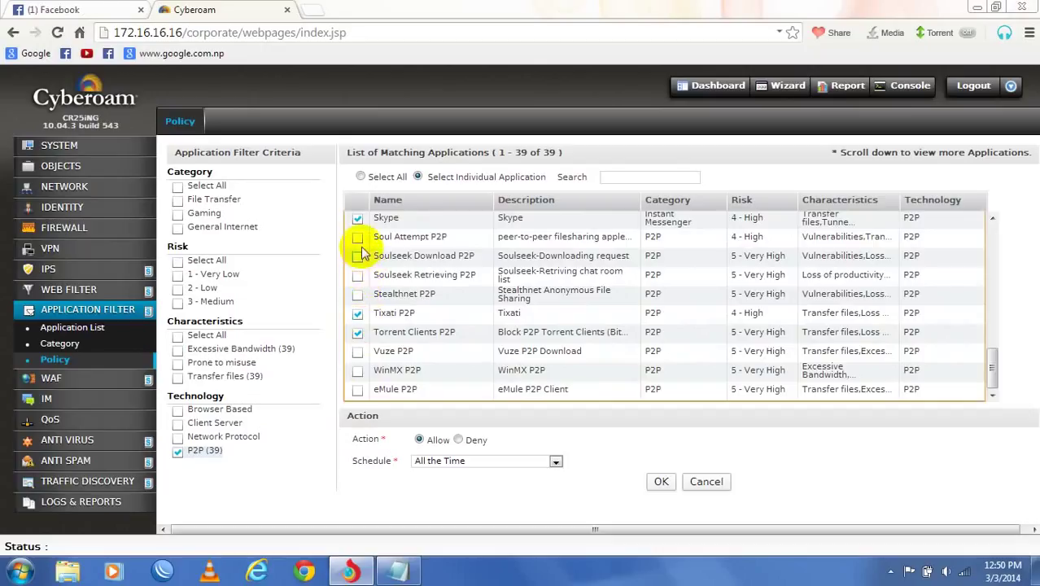
- Add Ants Initialization P2P, Ants P2P and Apple-Juice P2P, then save it as Deny, All the Time
scroll(358, 244, up, 4)
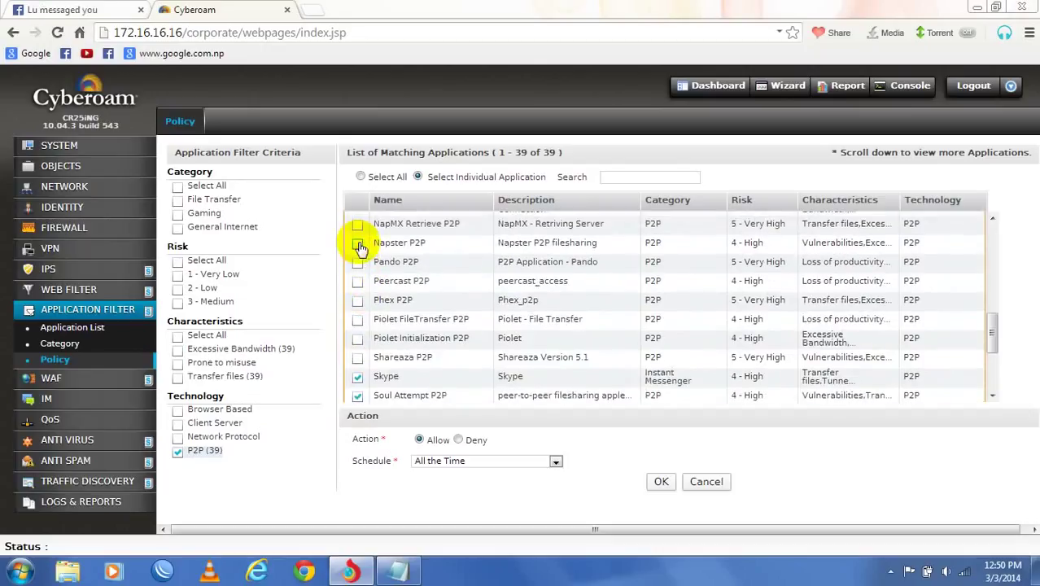
scroll(364, 280, up, 10)
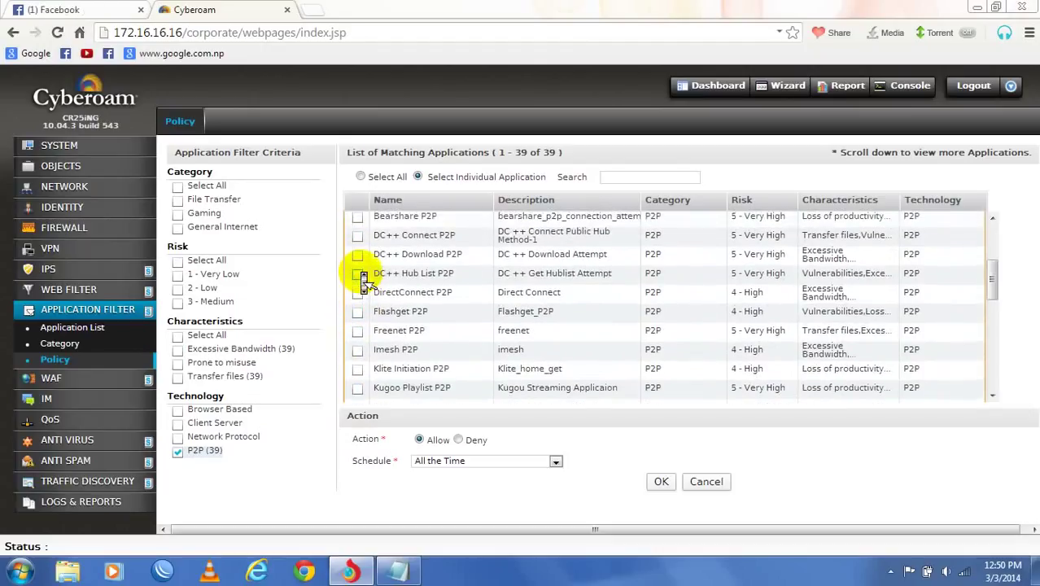
scroll(364, 279, up, 2)
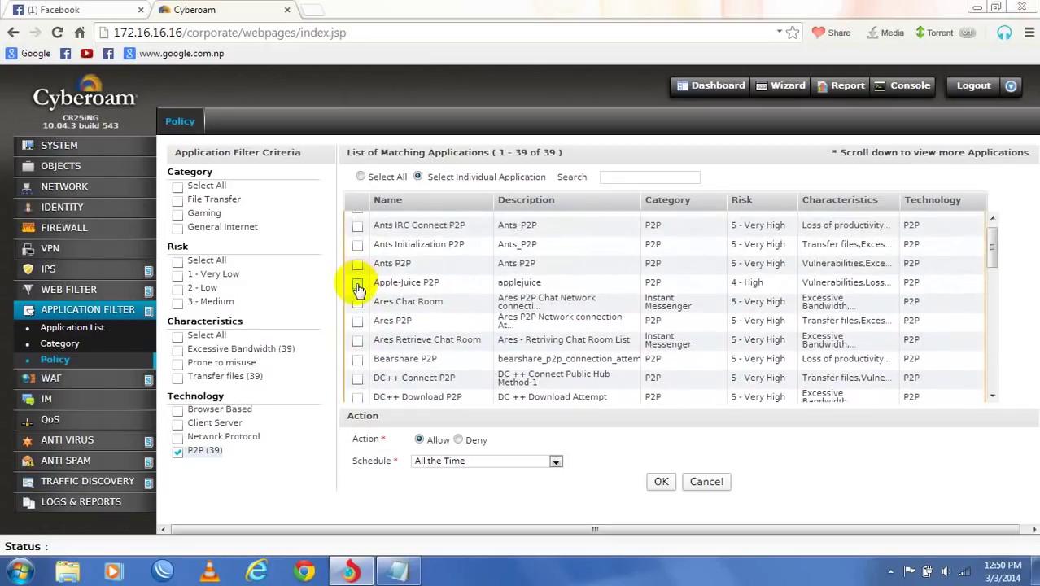
scroll(359, 288, up, 1)
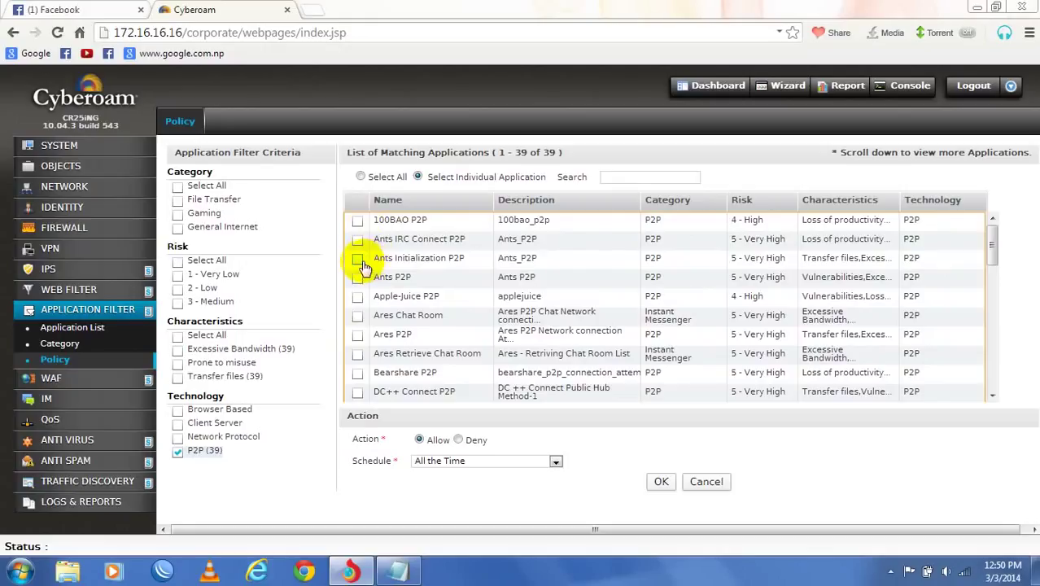
click(358, 258)
click(357, 277)
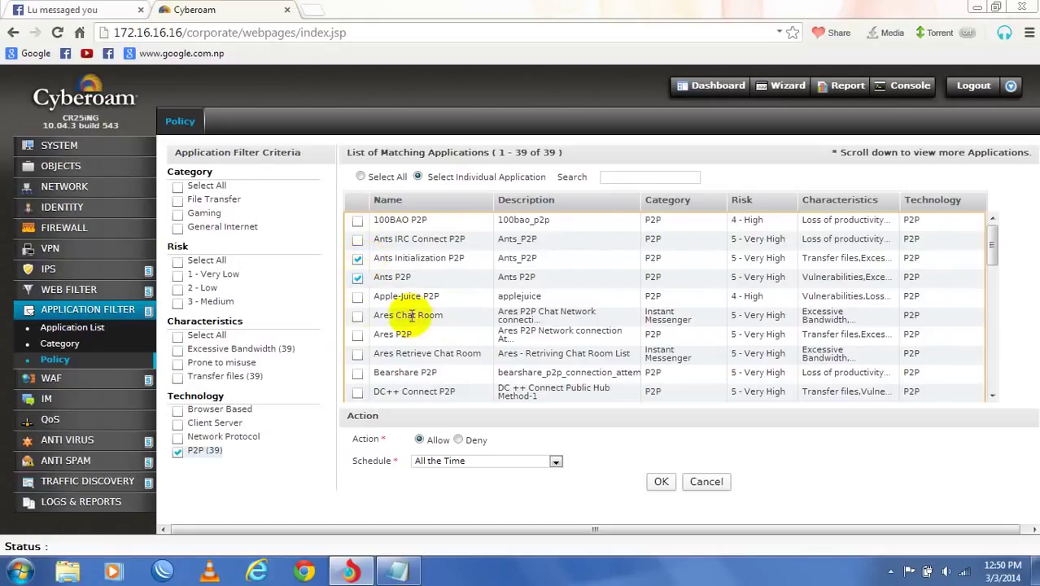
click(357, 297)
scroll(546, 386, down, 1)
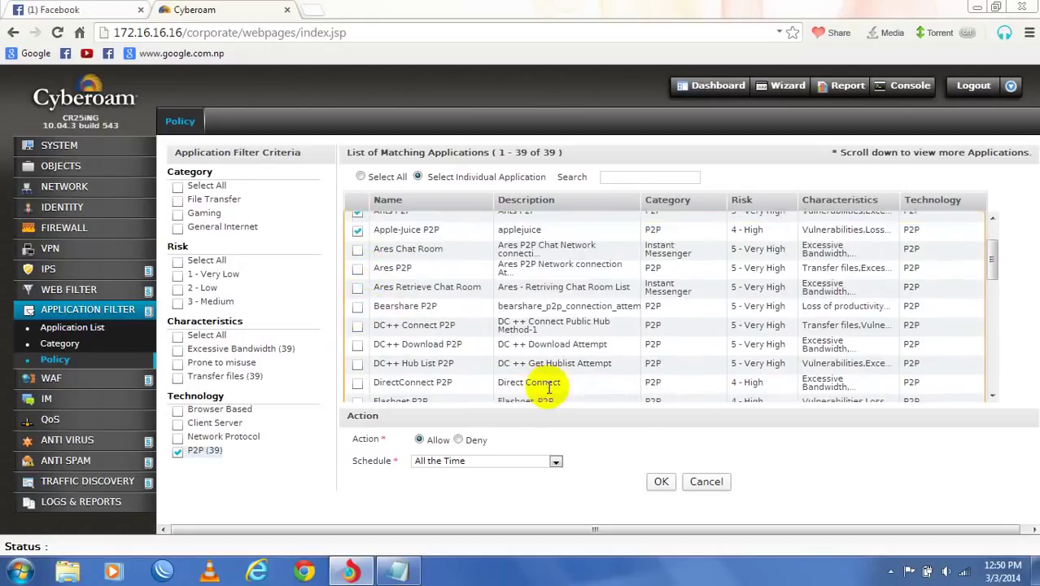
click(459, 439)
click(477, 461)
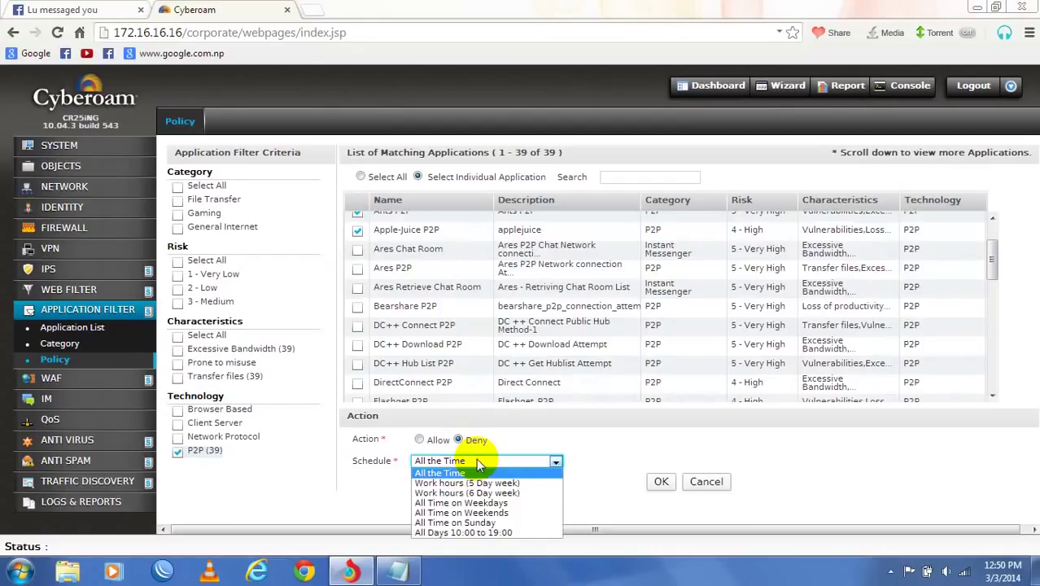
click(477, 462)
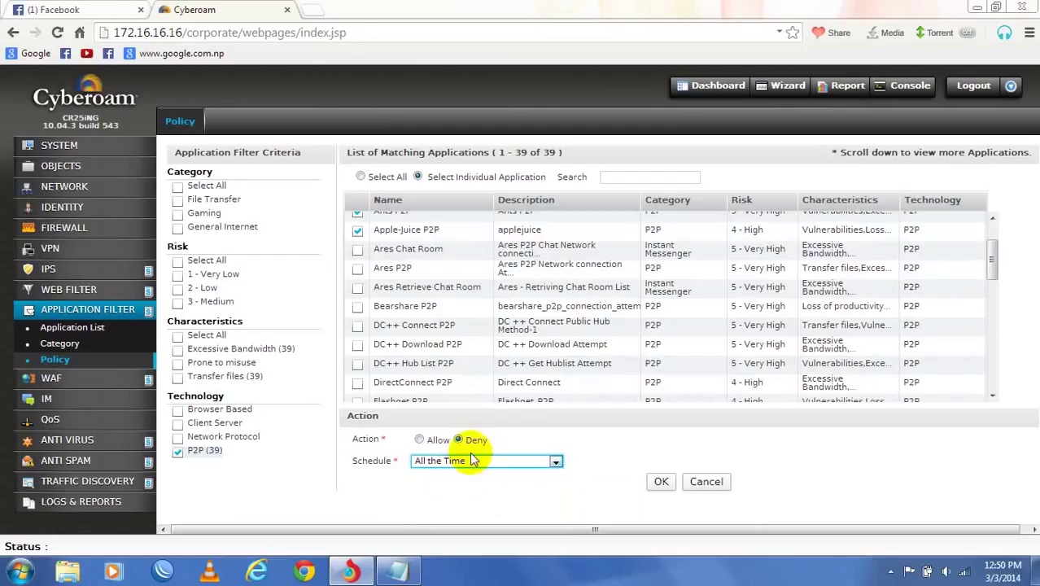
click(660, 483)
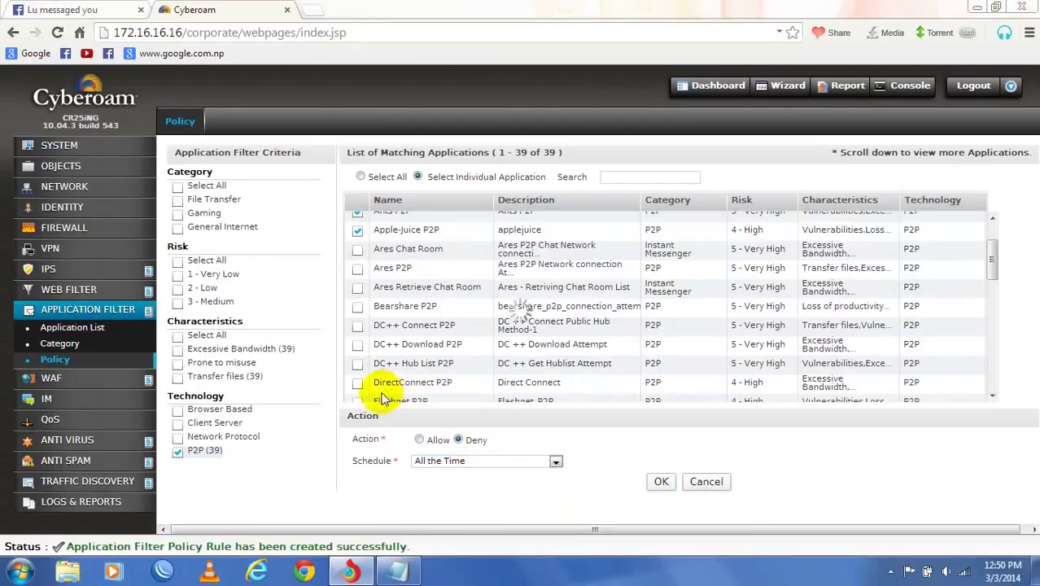
- Add a Deny rule for the Gaming category, scheduled All the Time
click(187, 355)
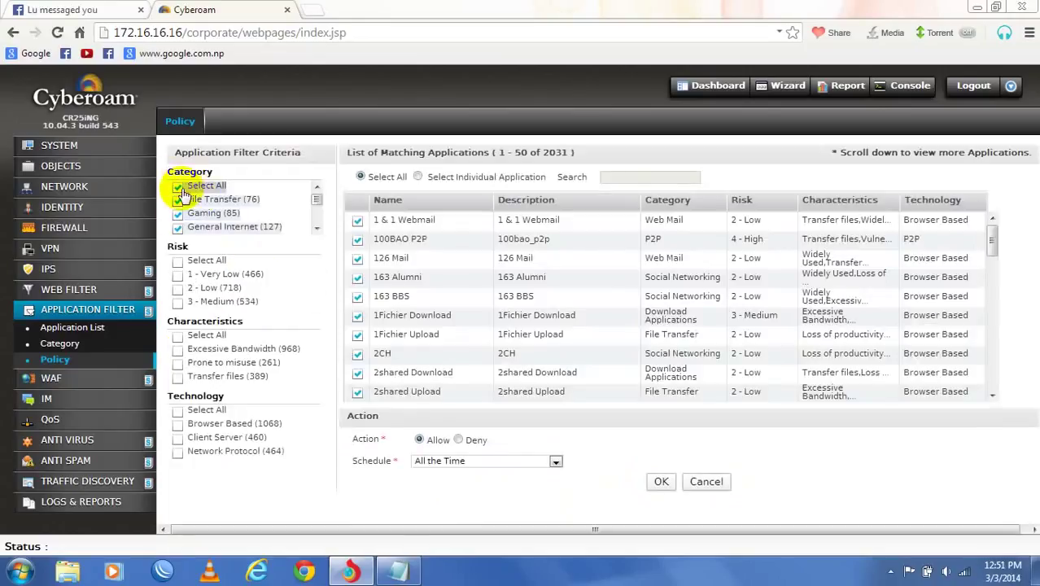
click(183, 188)
click(178, 215)
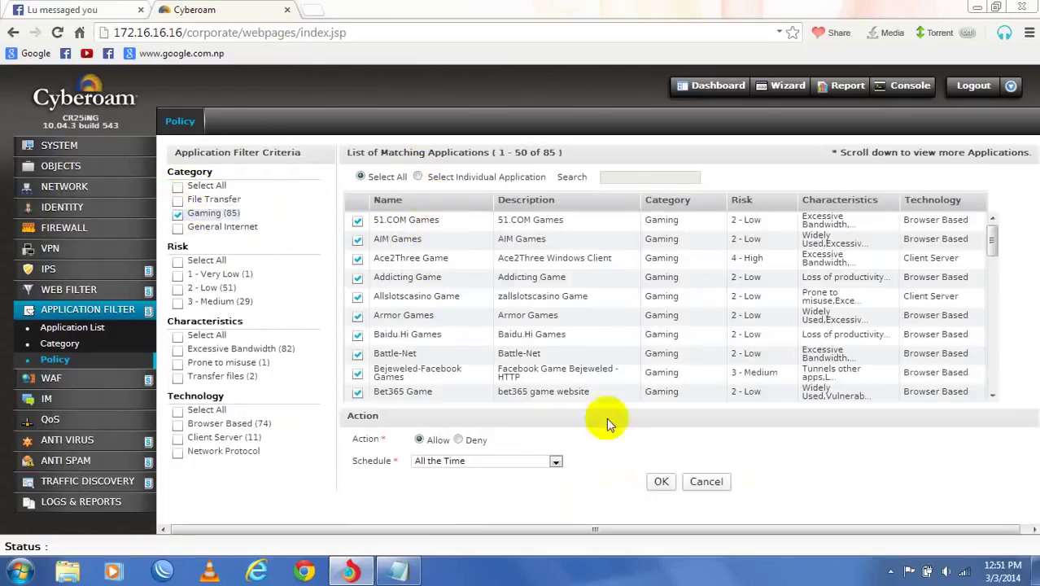
click(555, 461)
click(554, 462)
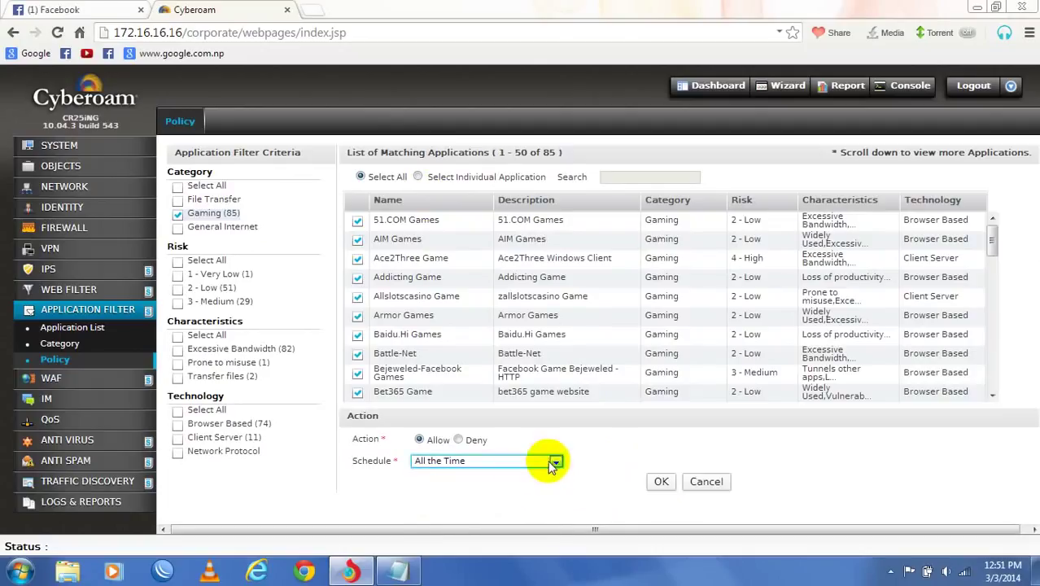
click(458, 439)
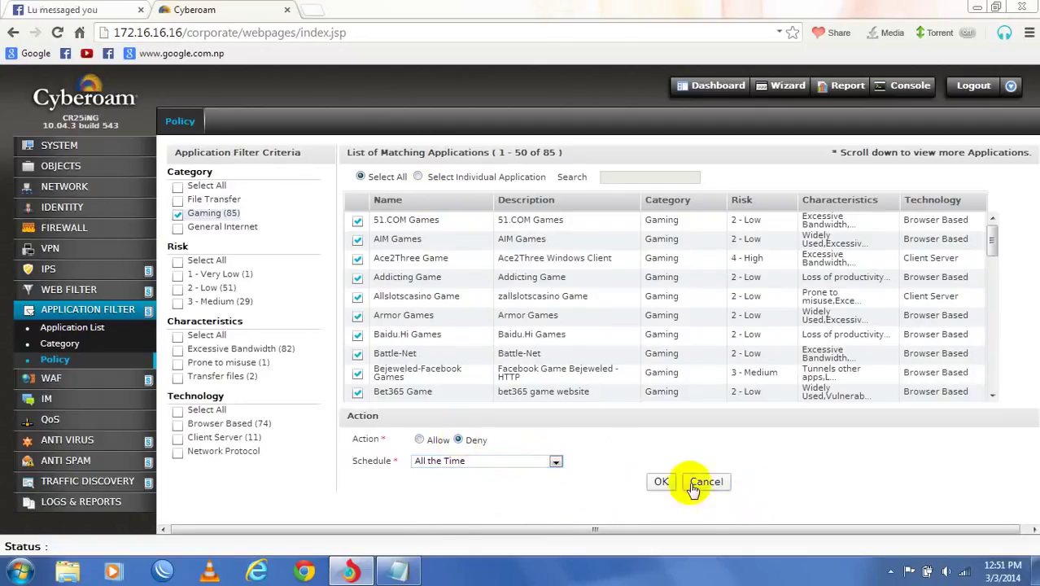
click(660, 482)
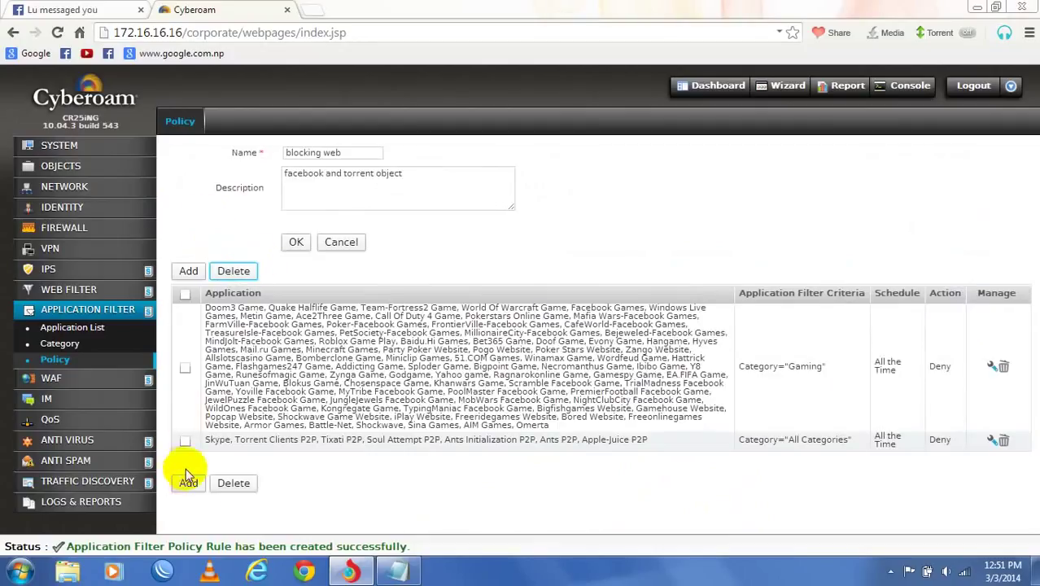
- Start a new rule with all categories cleared and individual application selection enabled
click(192, 485)
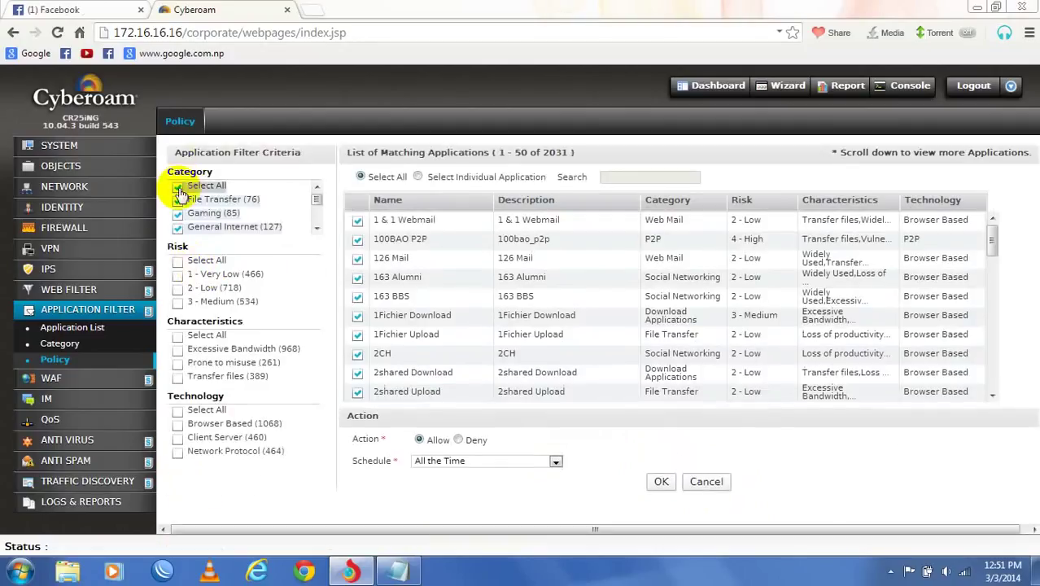
double_click(180, 191)
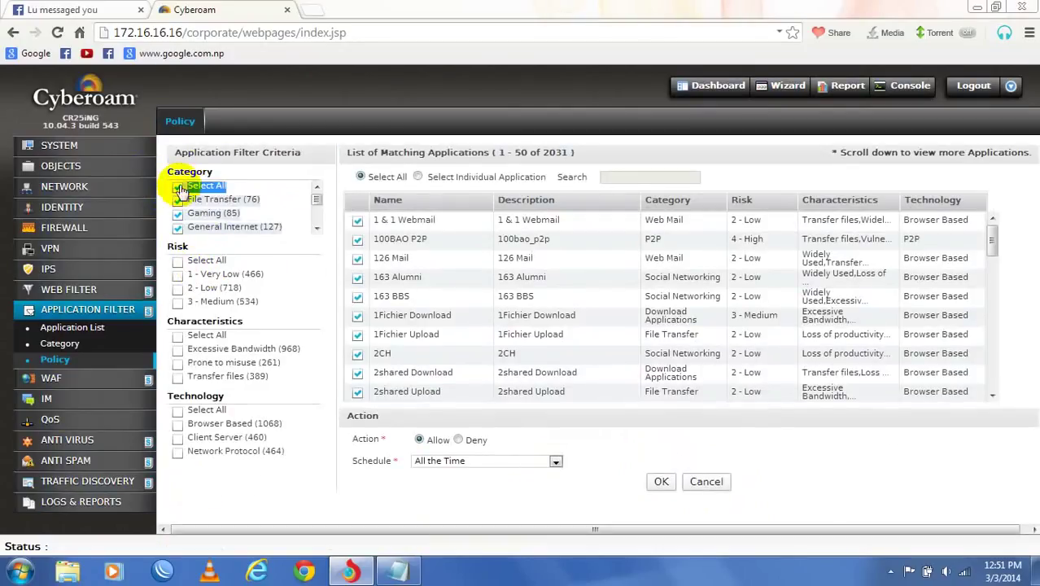
click(180, 191)
scroll(199, 210, down, 5)
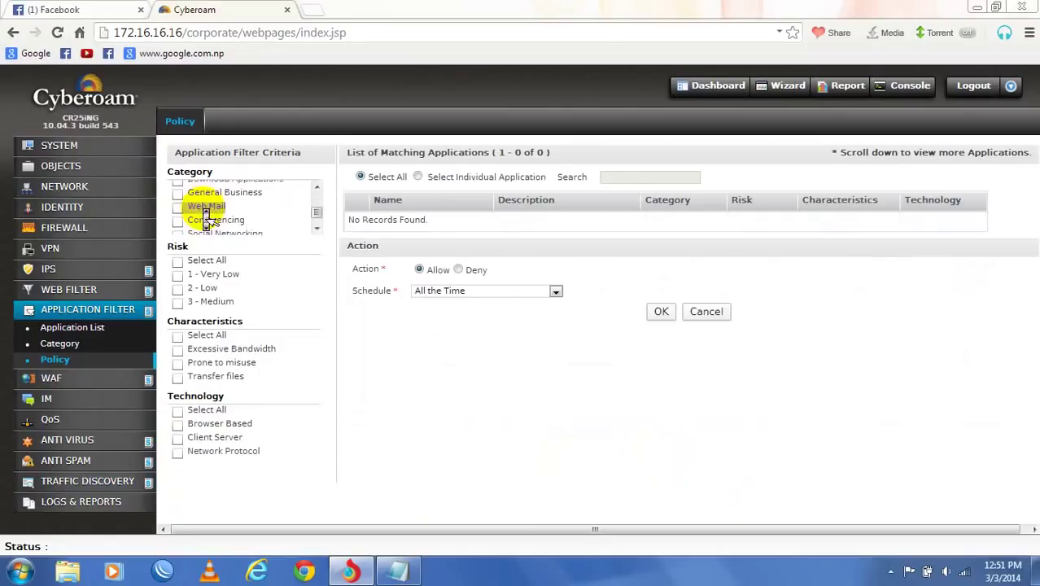
scroll(206, 216, down, 1)
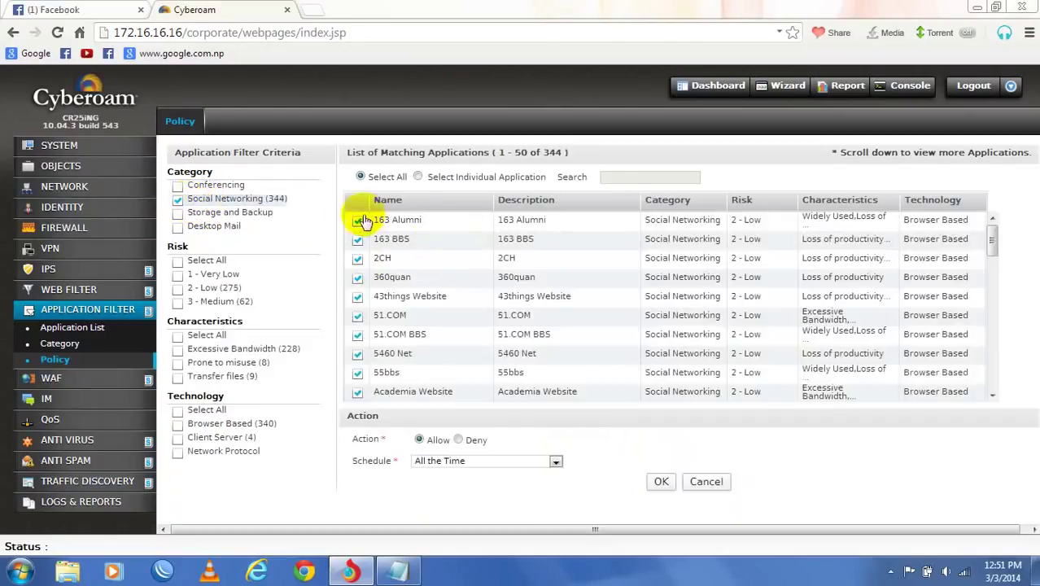
scroll(371, 274, down, 2)
scroll(376, 244, up, 2)
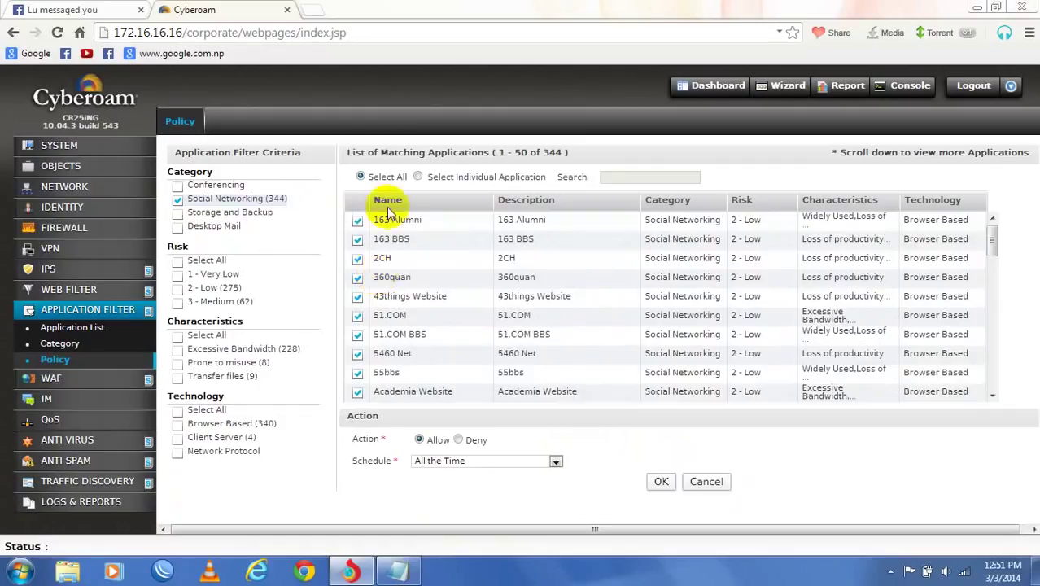
click(362, 176)
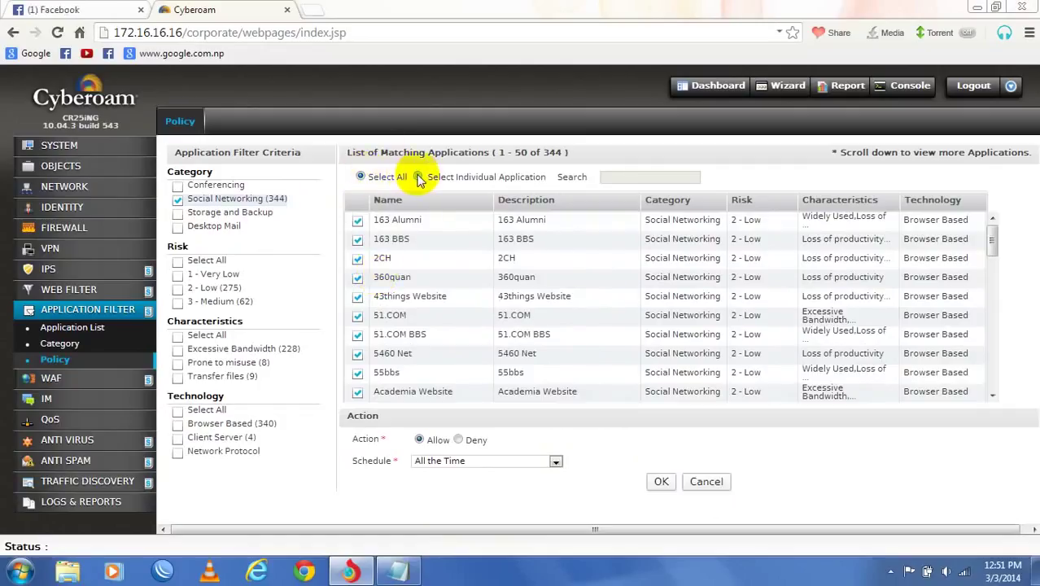
click(418, 176)
scroll(373, 264, down, 3)
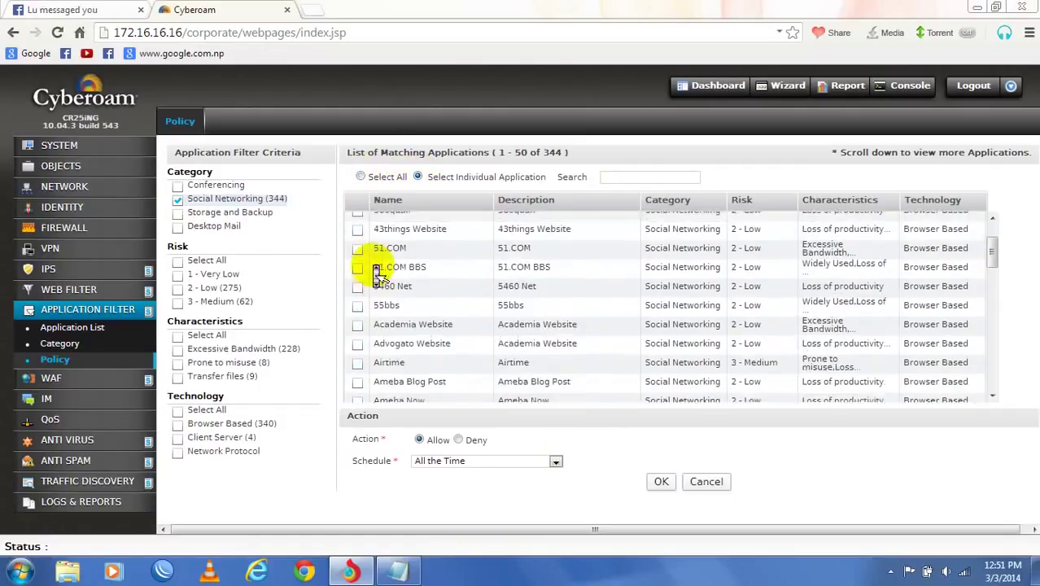
scroll(376, 274, down, 10)
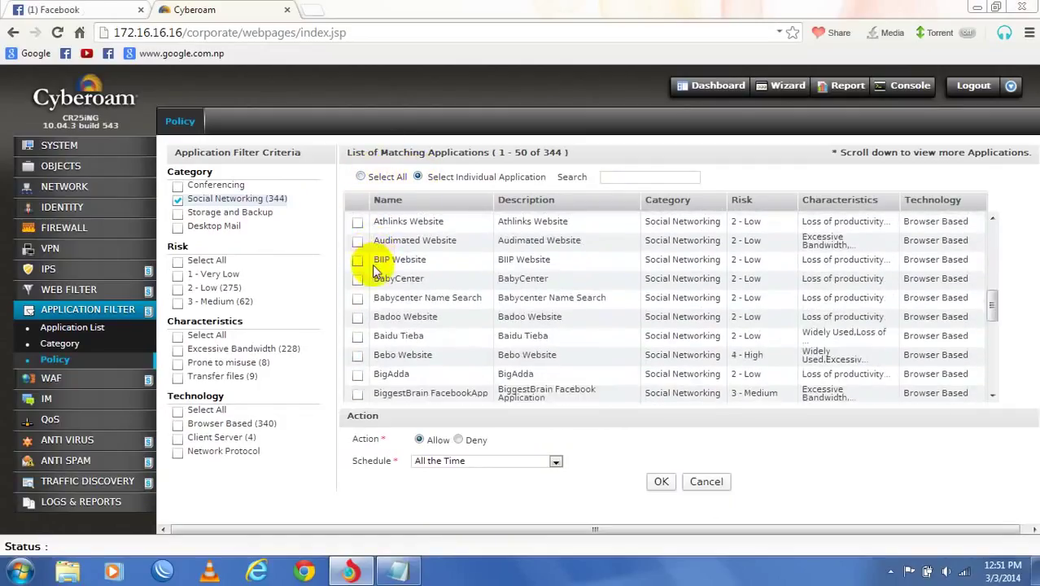
scroll(378, 274, down, 3)
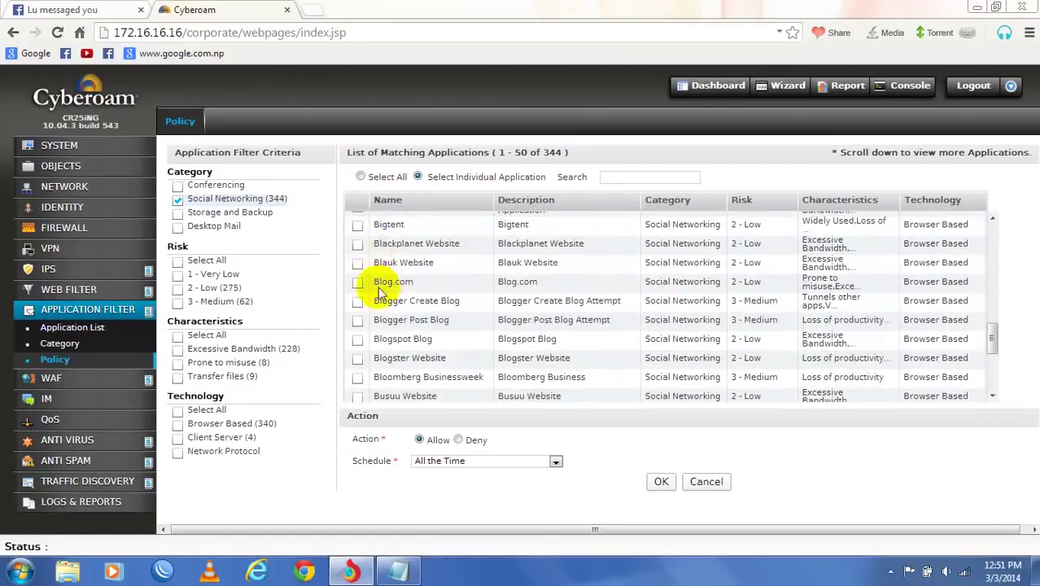
scroll(452, 323, down, 6)
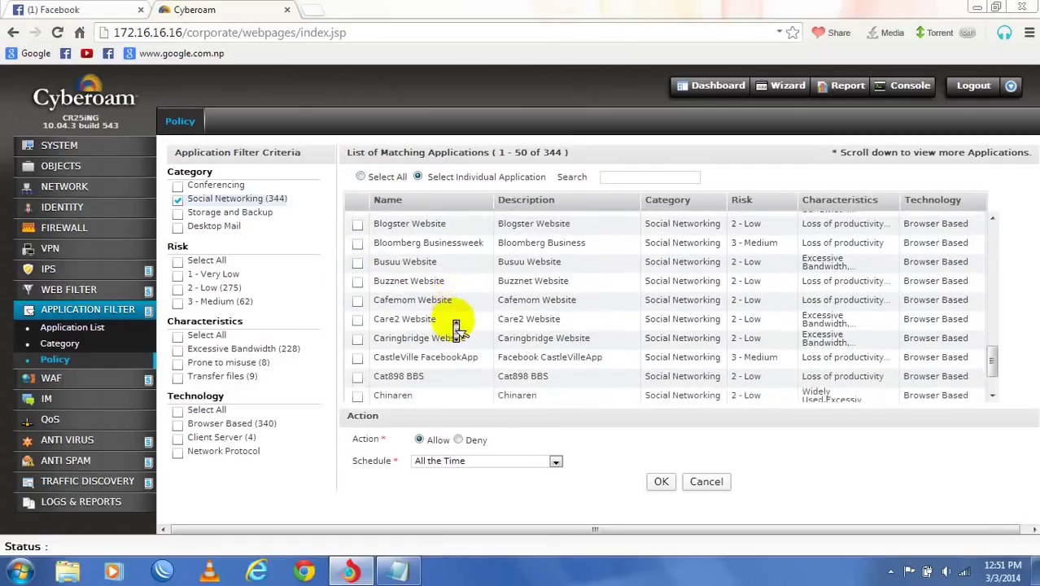
scroll(457, 326, down, 15)
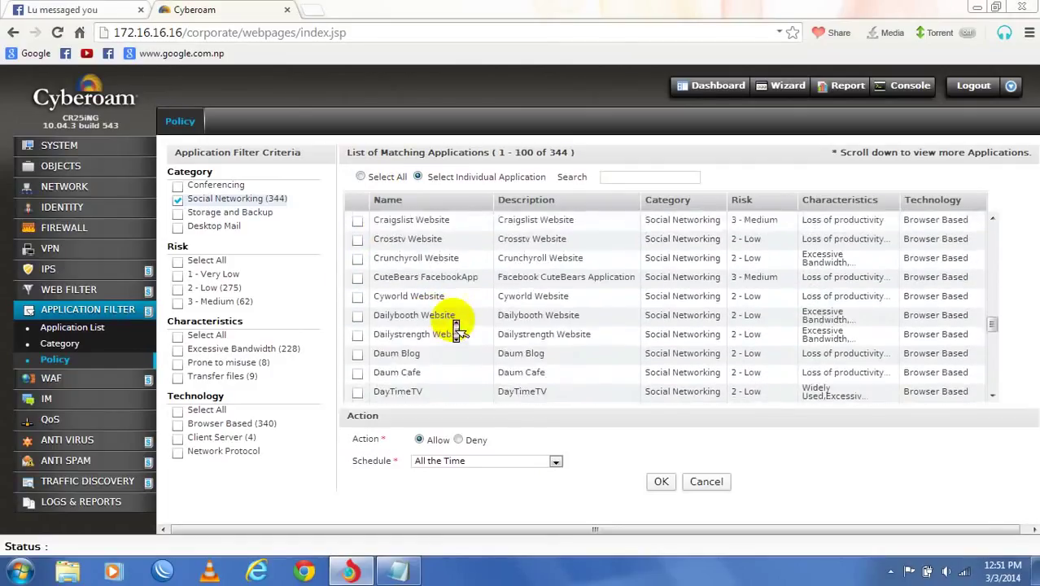
scroll(457, 325, down, 17)
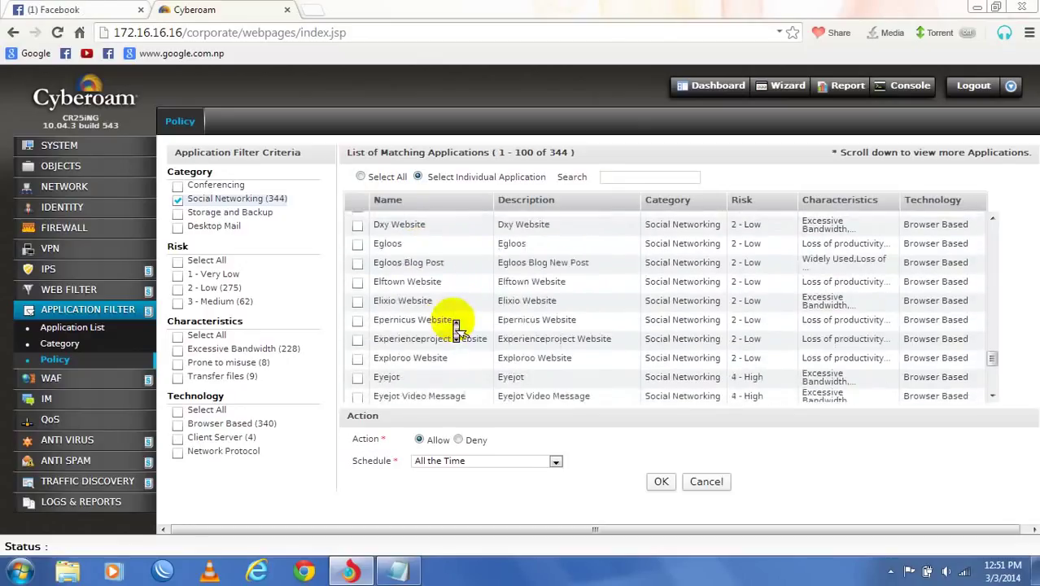
scroll(454, 323, down, 3)
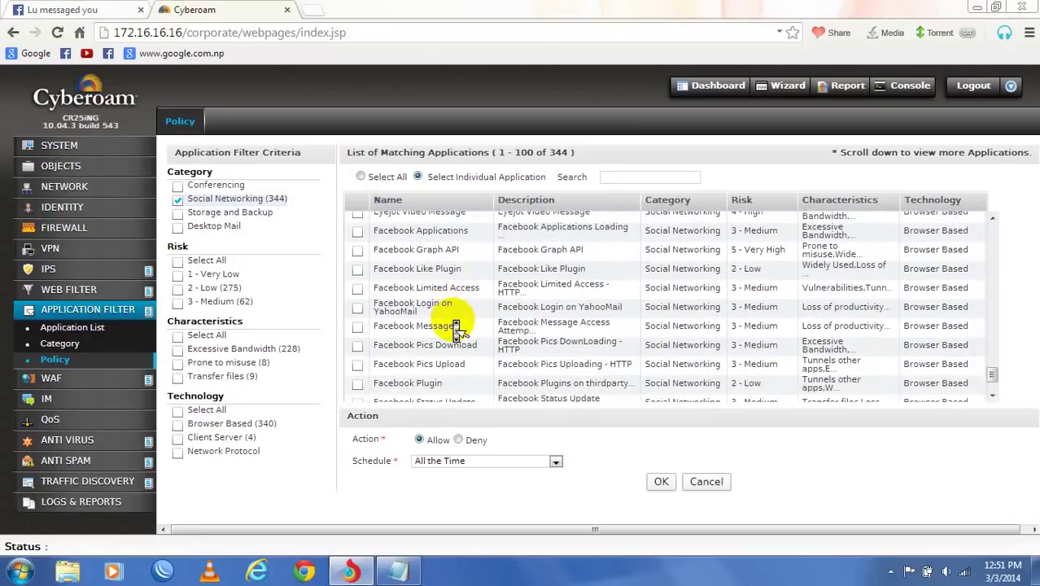
scroll(396, 302, up, 2)
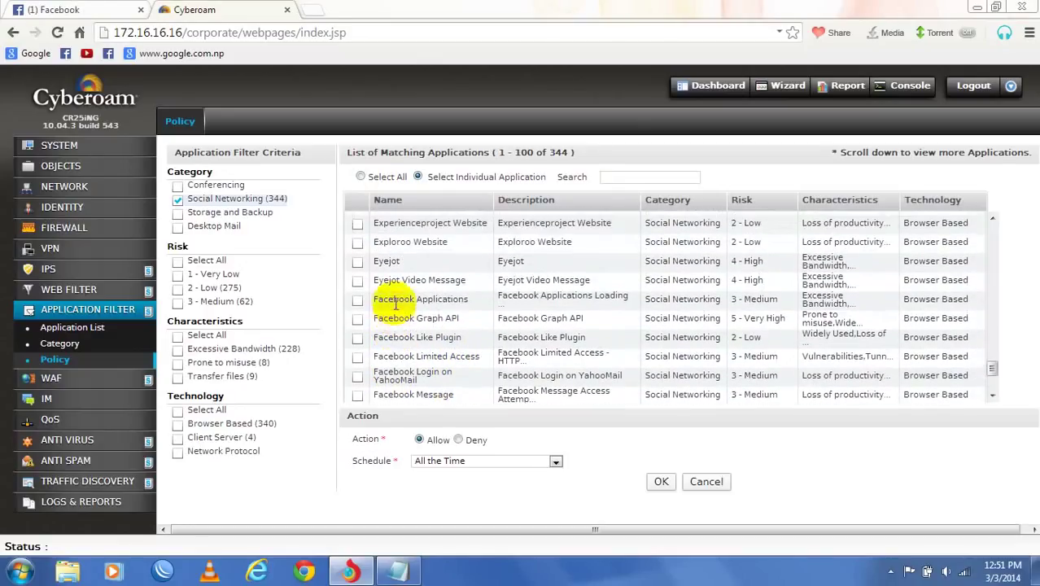
- Select Facebook Applications, Facebook Graph API, Facebook Video Upload and another Facebook entry, and save as Deny
click(359, 301)
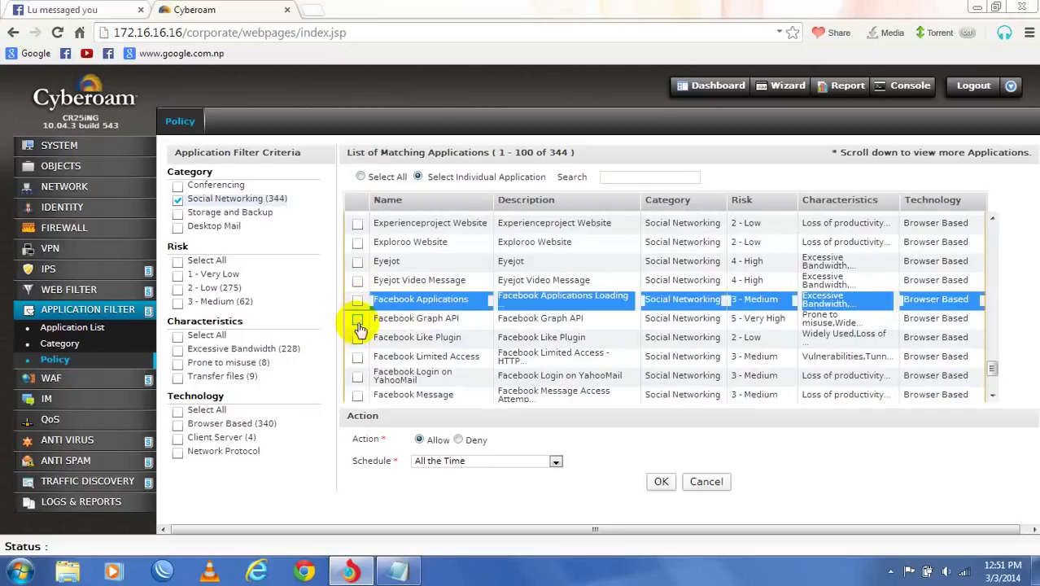
click(358, 319)
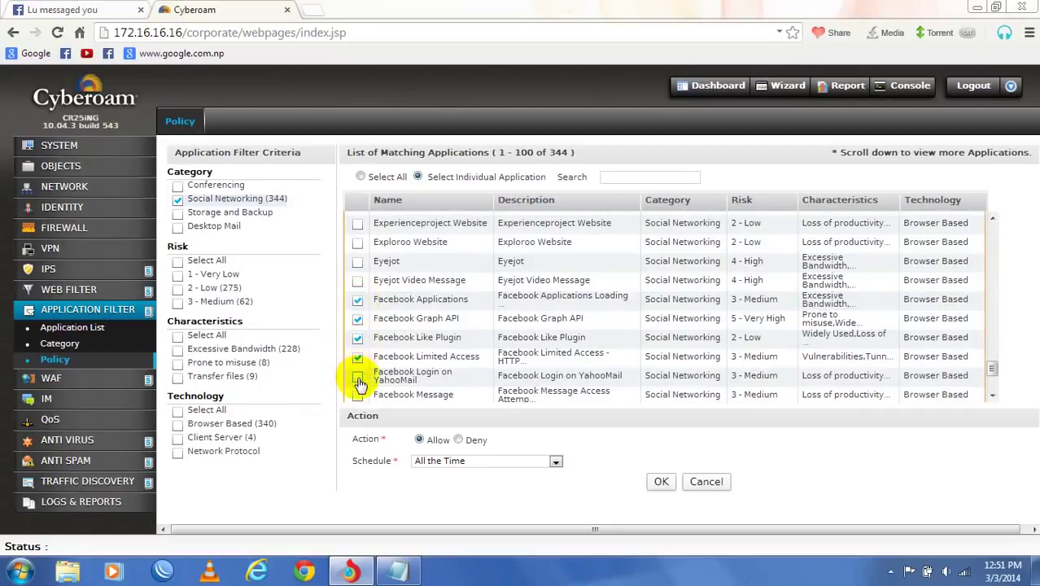
scroll(359, 382, down, 2)
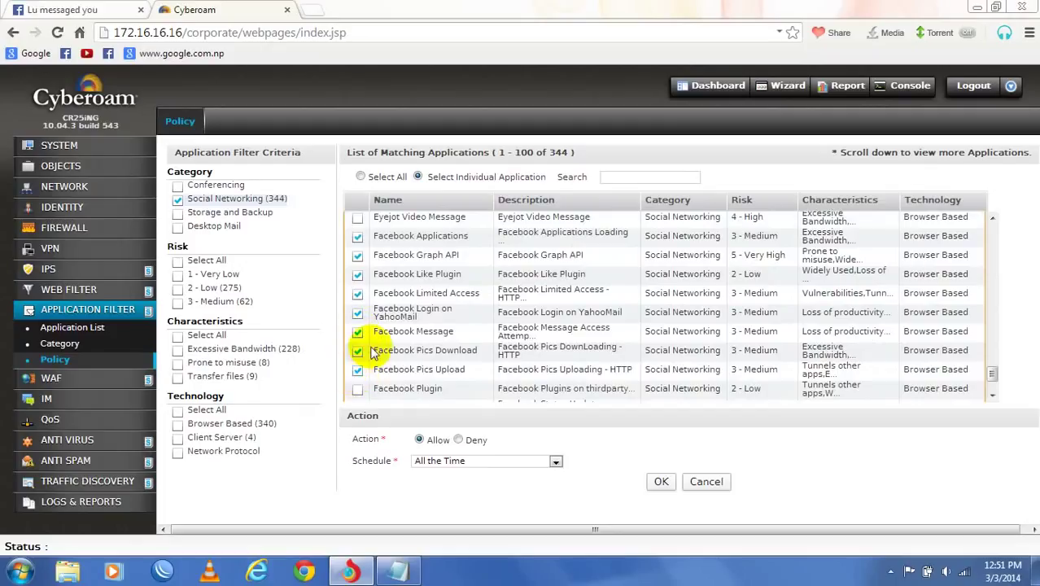
scroll(366, 349, down, 3)
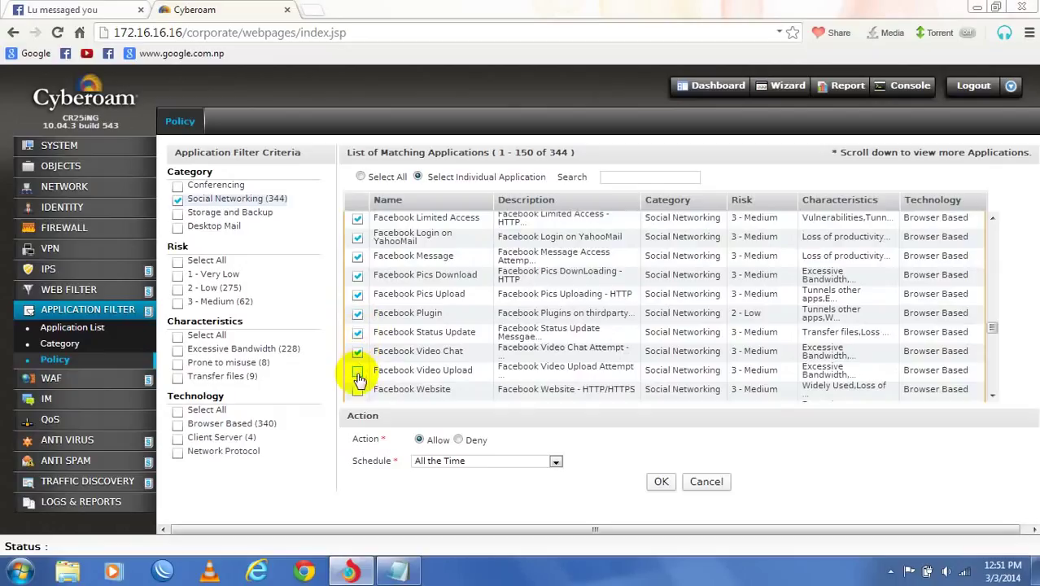
drag(359, 380, 376, 333)
scroll(376, 332, down, 5)
click(376, 328)
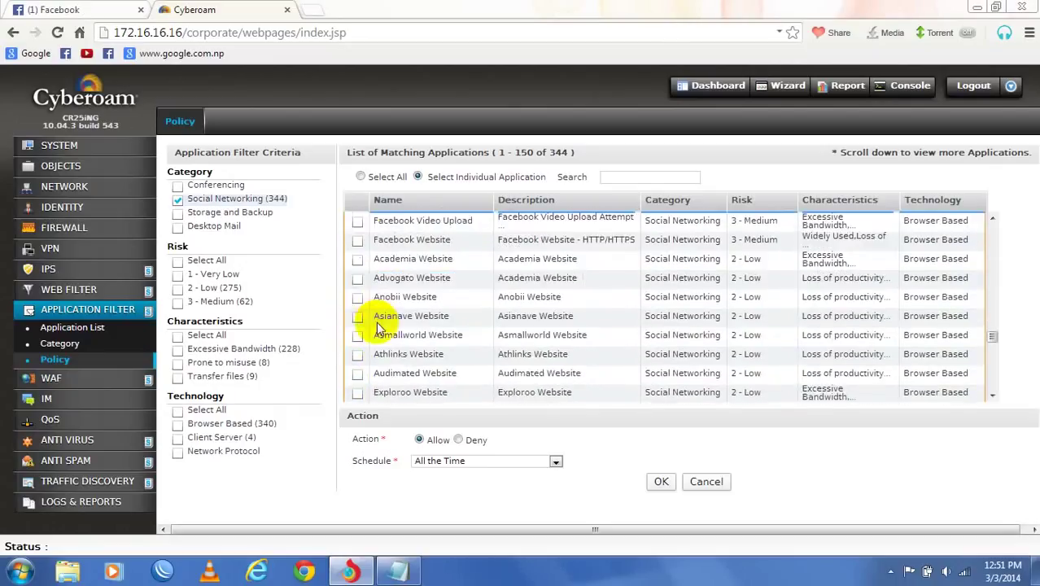
click(359, 223)
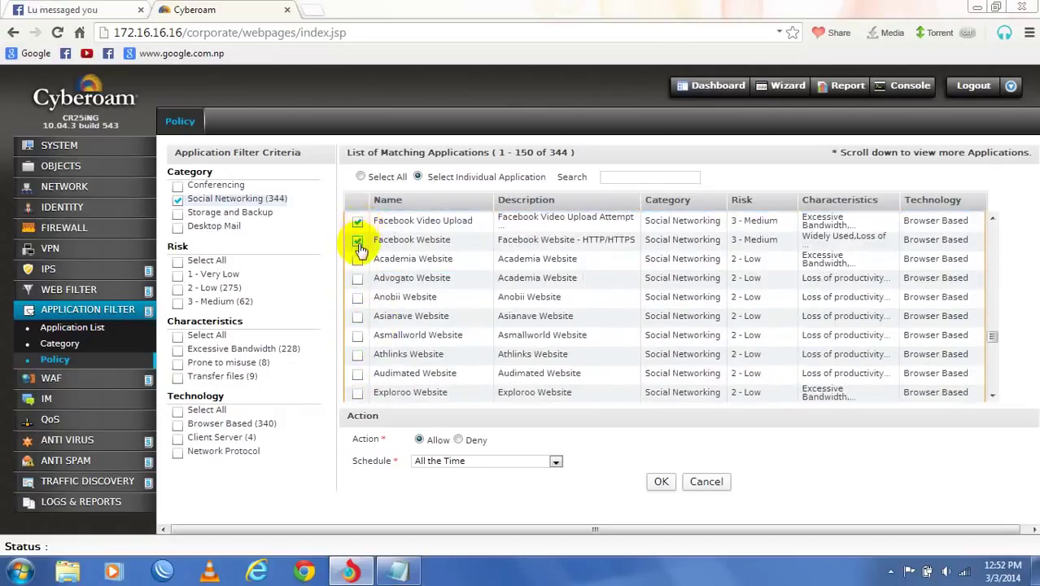
scroll(362, 321, down, 5)
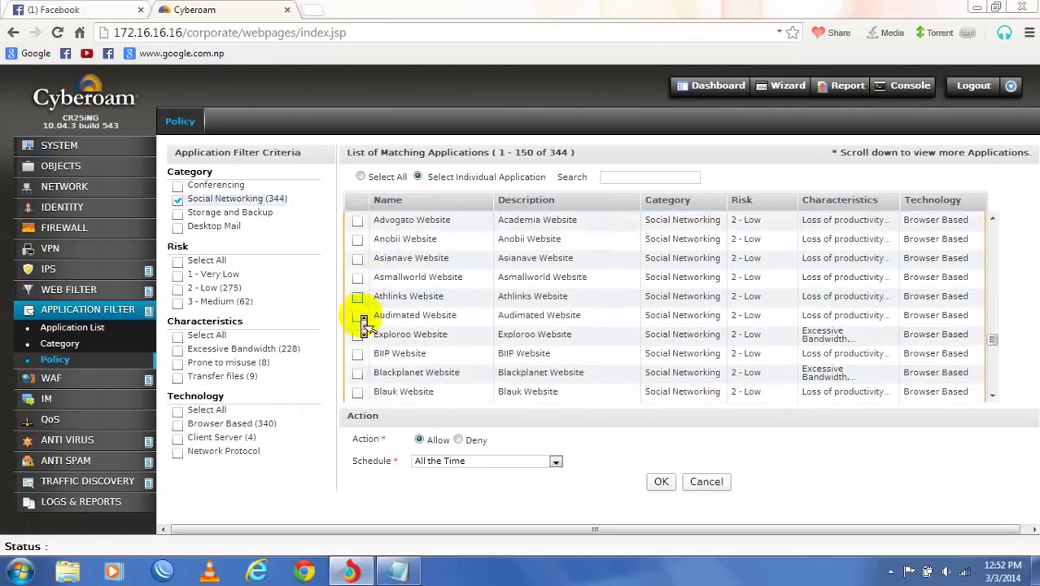
scroll(364, 324, down, 7)
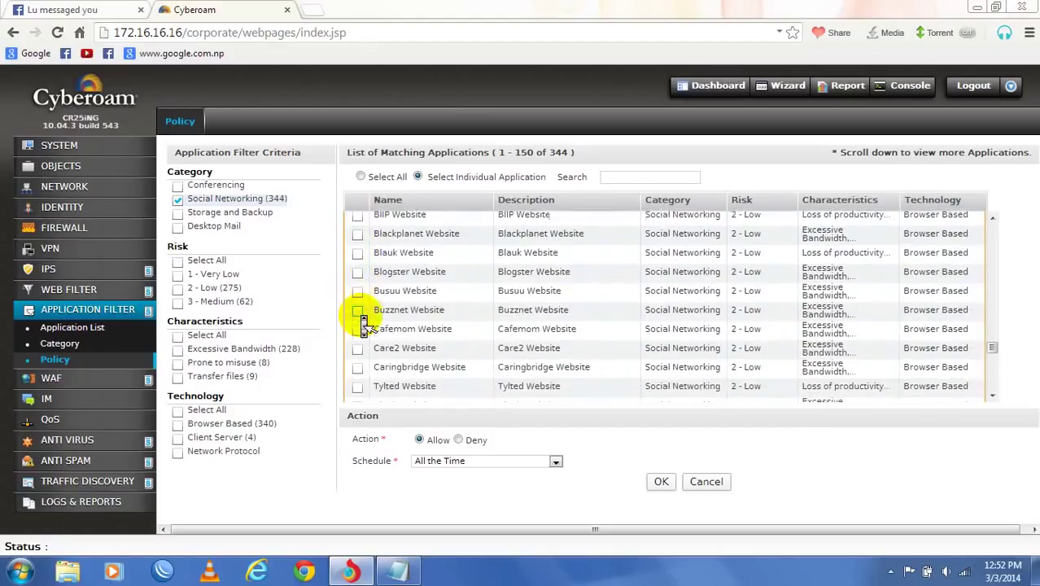
scroll(364, 324, down, 10)
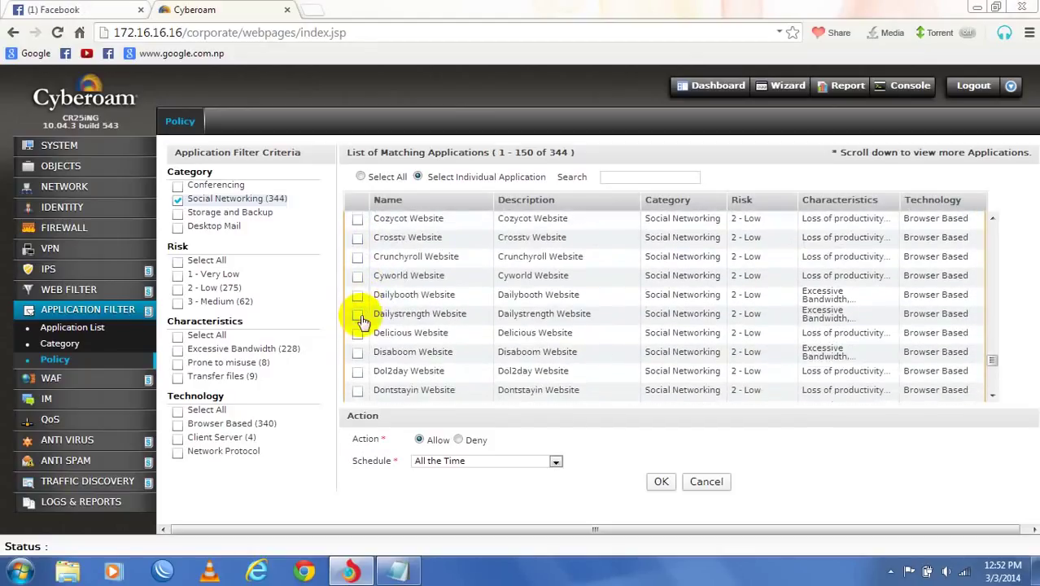
scroll(363, 323, down, 2)
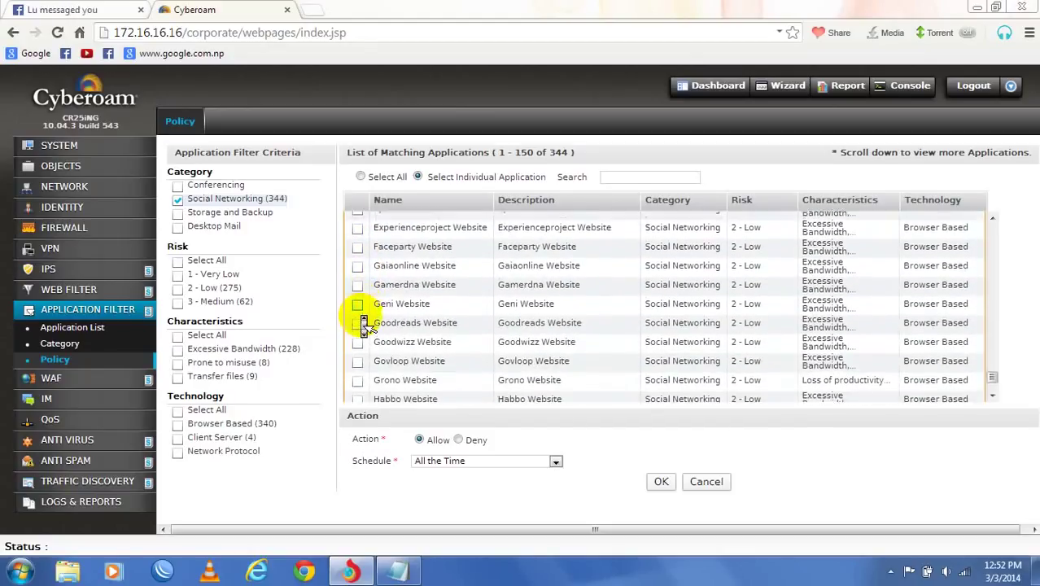
scroll(363, 324, down, 8)
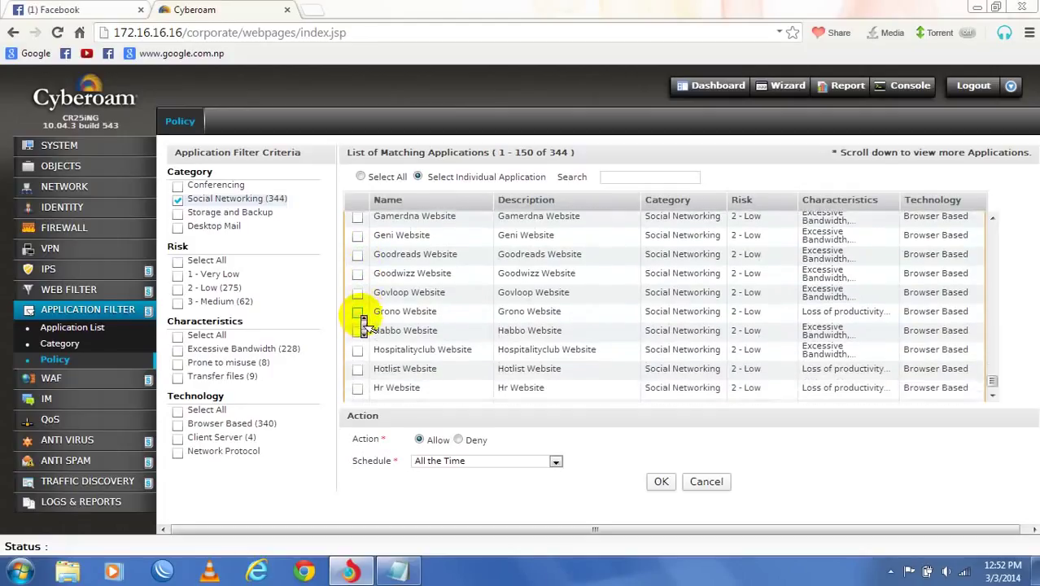
scroll(364, 324, down, 8)
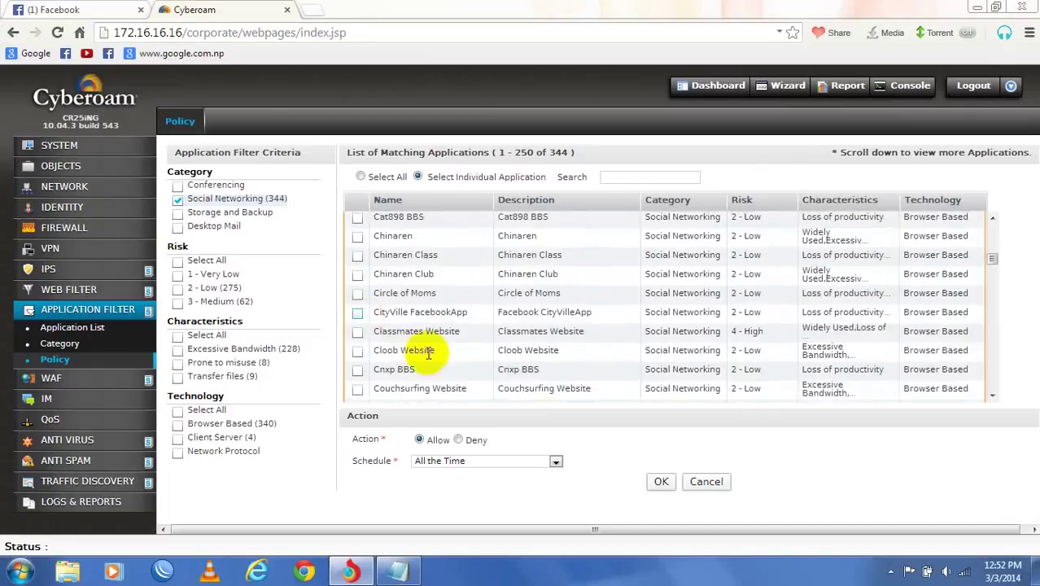
click(458, 441)
click(660, 483)
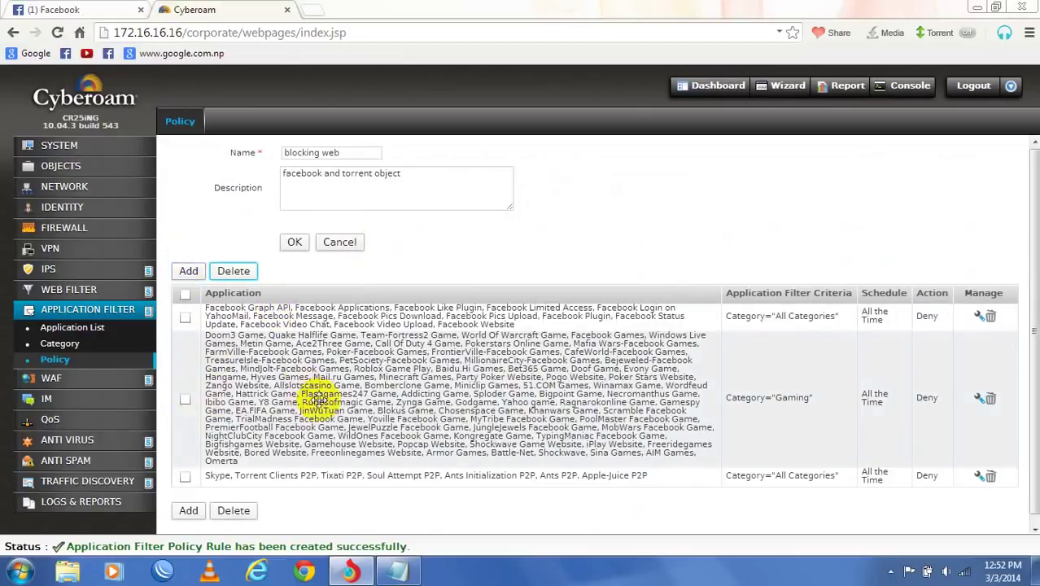
- Start another rule and clear all its application categories
scroll(317, 439, down, 1)
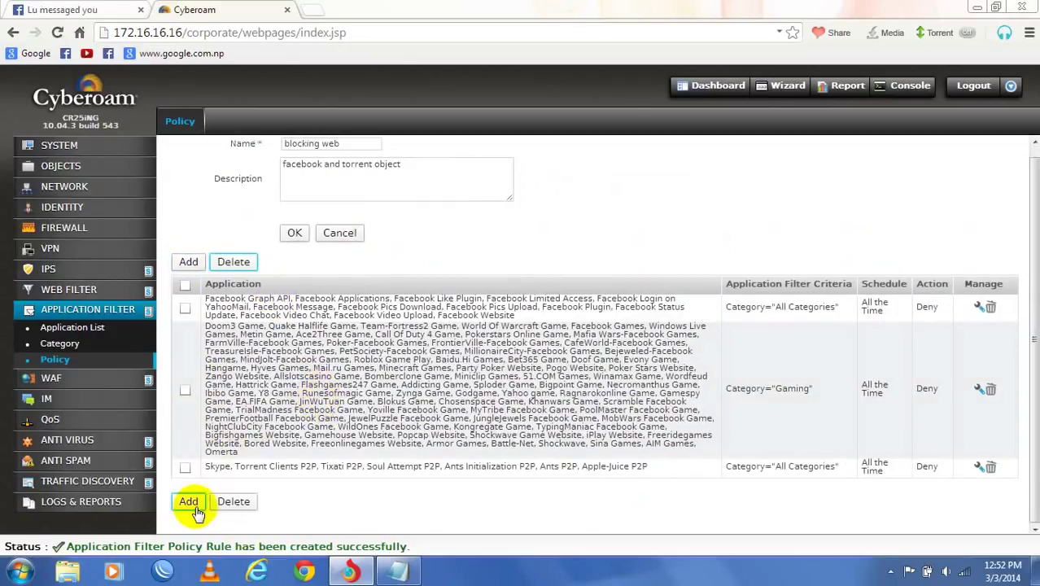
click(192, 503)
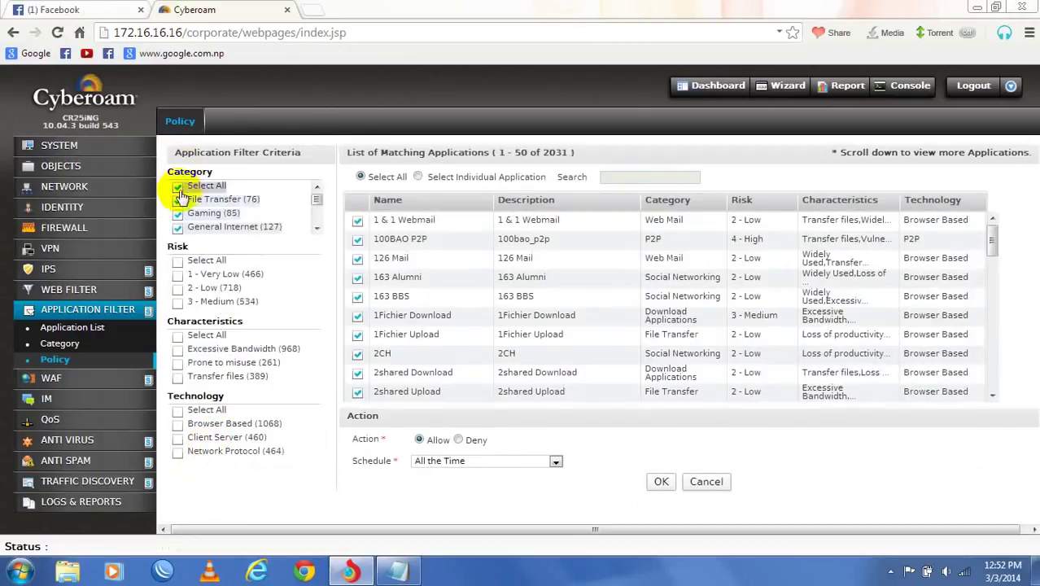
click(178, 186)
- Limit the new rule to the Download Applications category instead of Streaming Media
scroll(206, 234, down, 5)
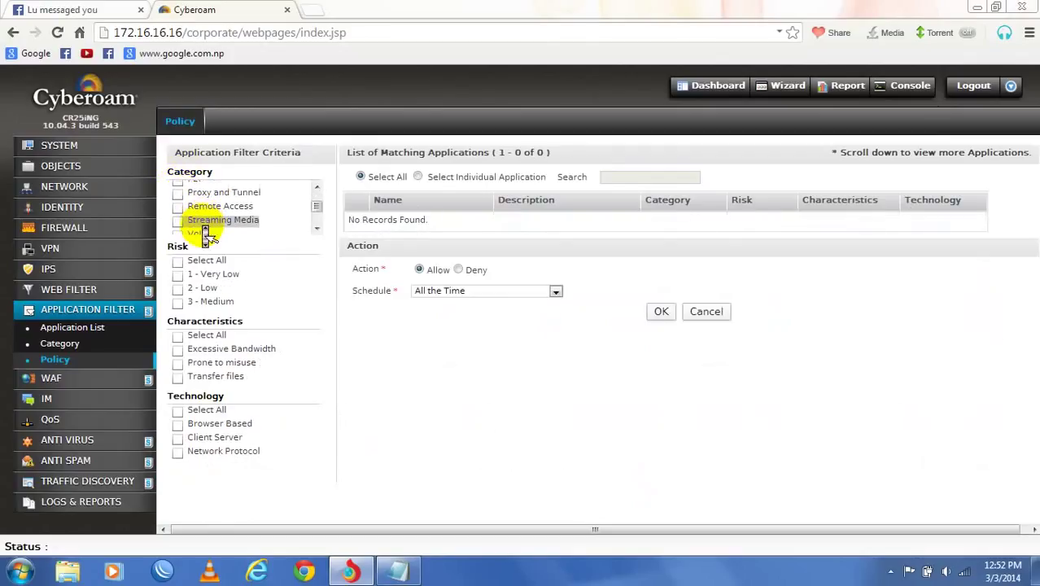
scroll(204, 234, up, 3)
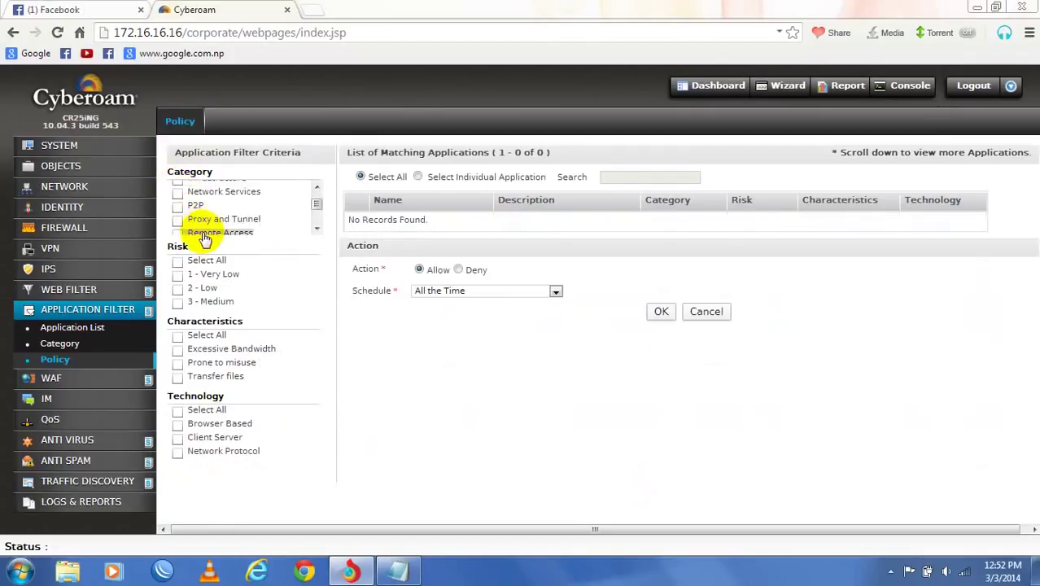
scroll(253, 235, down, 3)
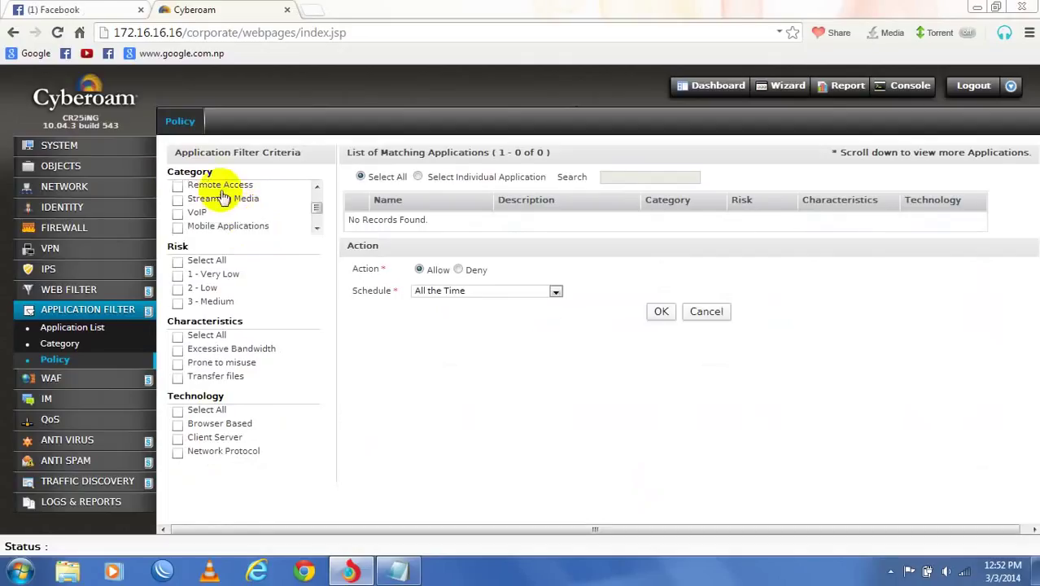
drag(218, 197, 179, 202)
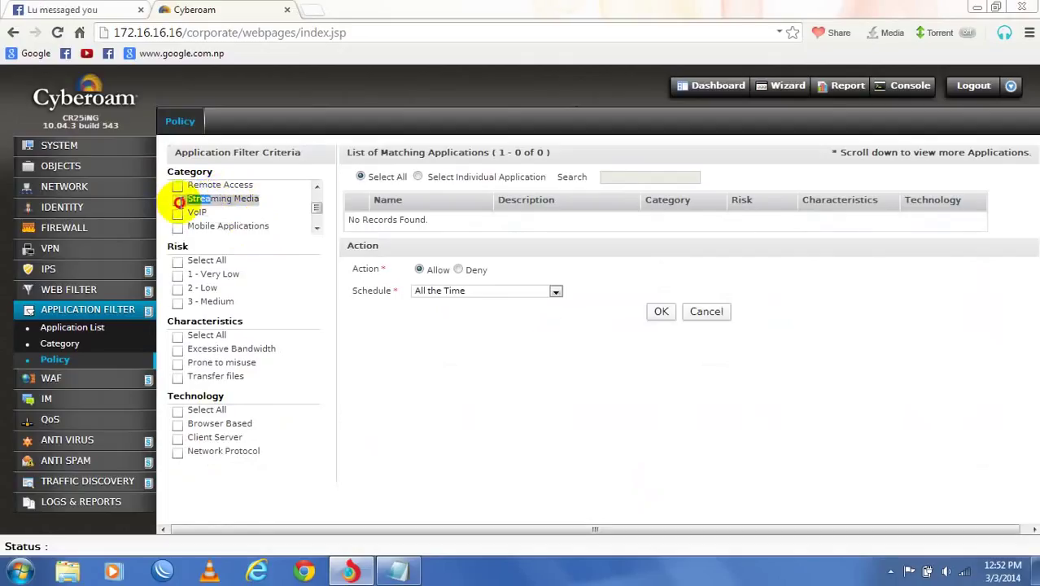
click(178, 201)
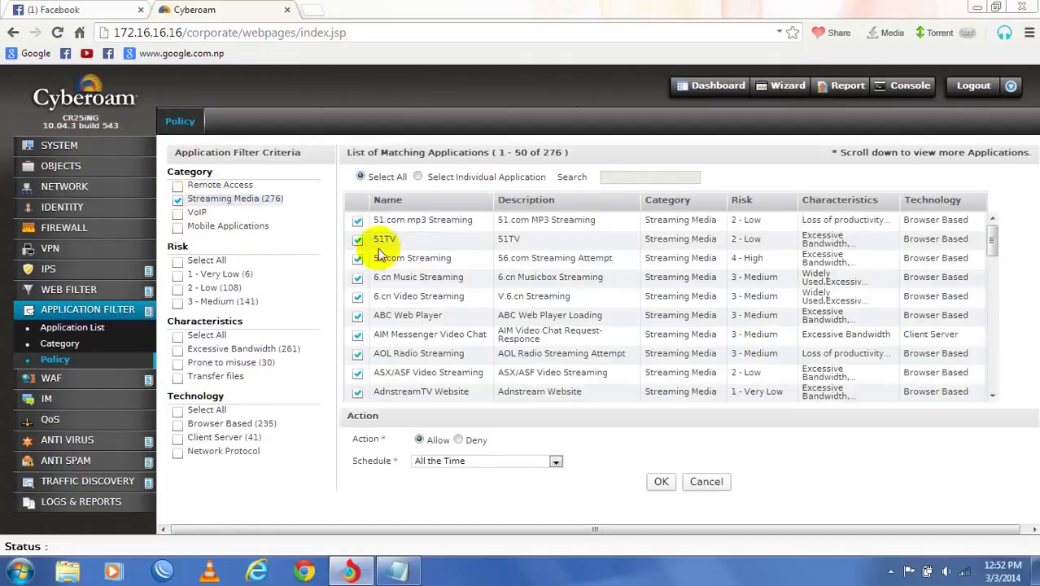
scroll(380, 270, down, 10)
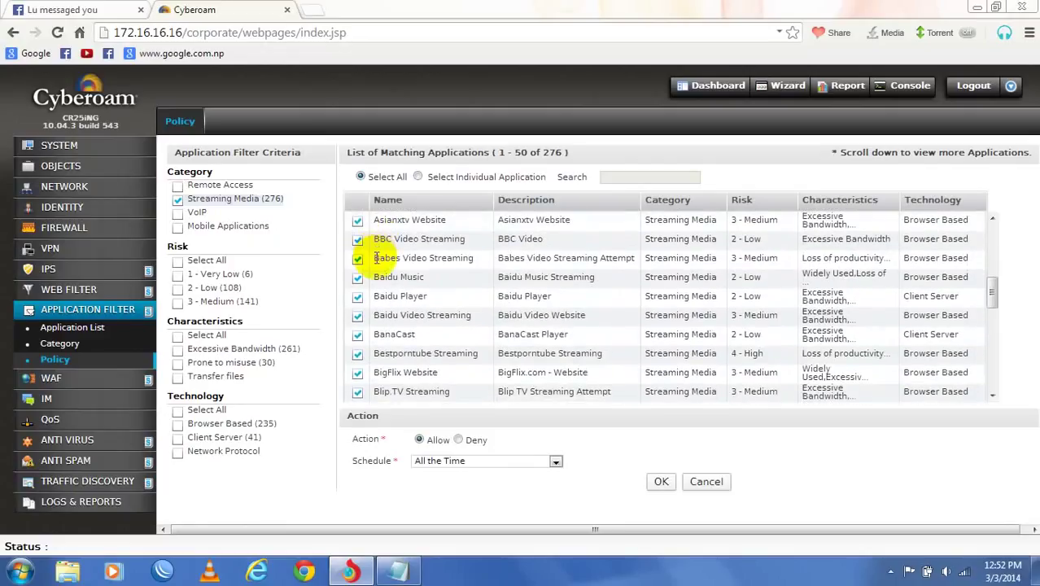
scroll(380, 270, down, 4)
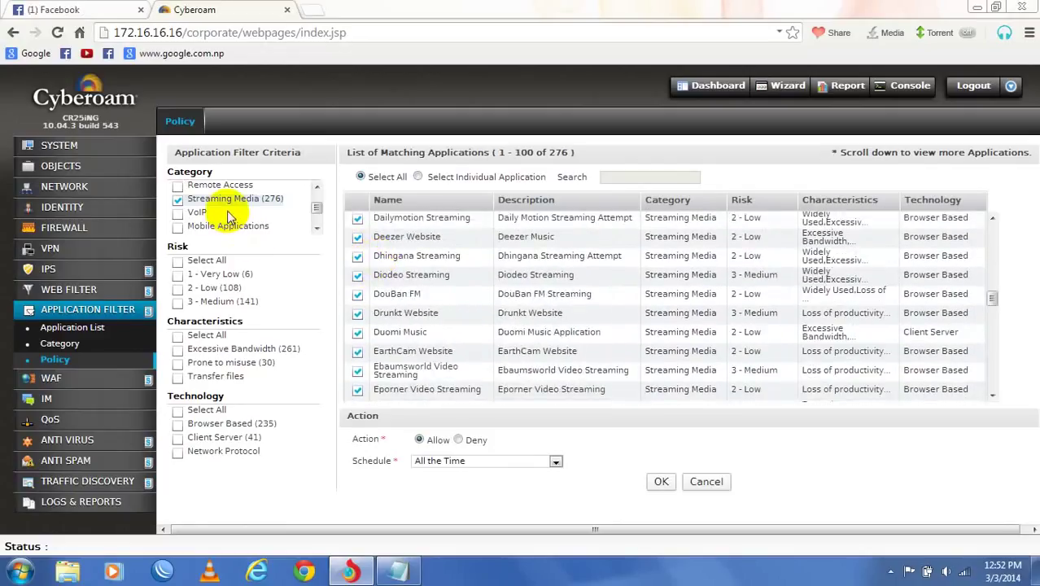
click(178, 200)
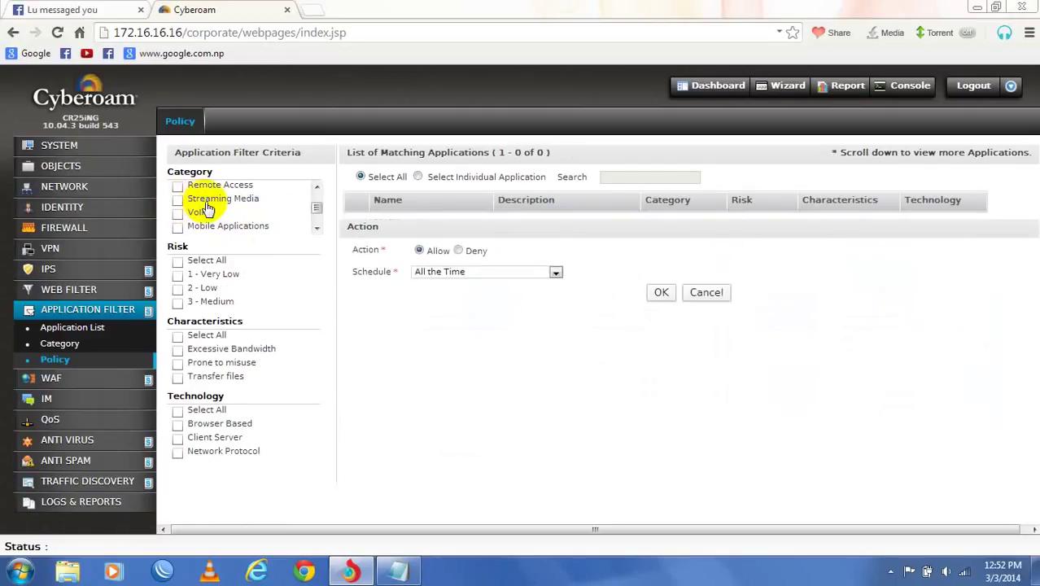
scroll(208, 210, down, 1)
scroll(210, 210, down, 1)
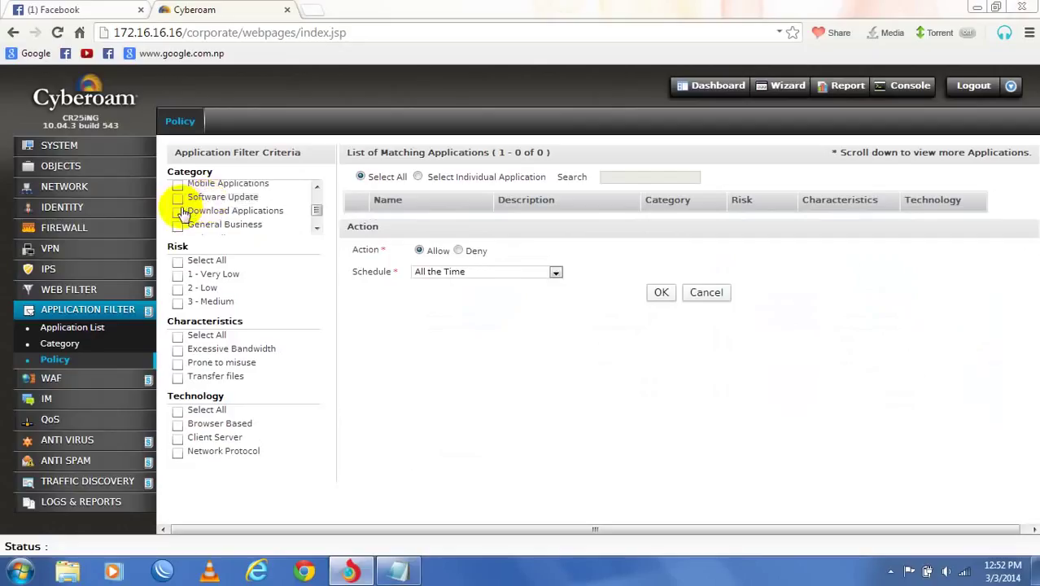
click(179, 211)
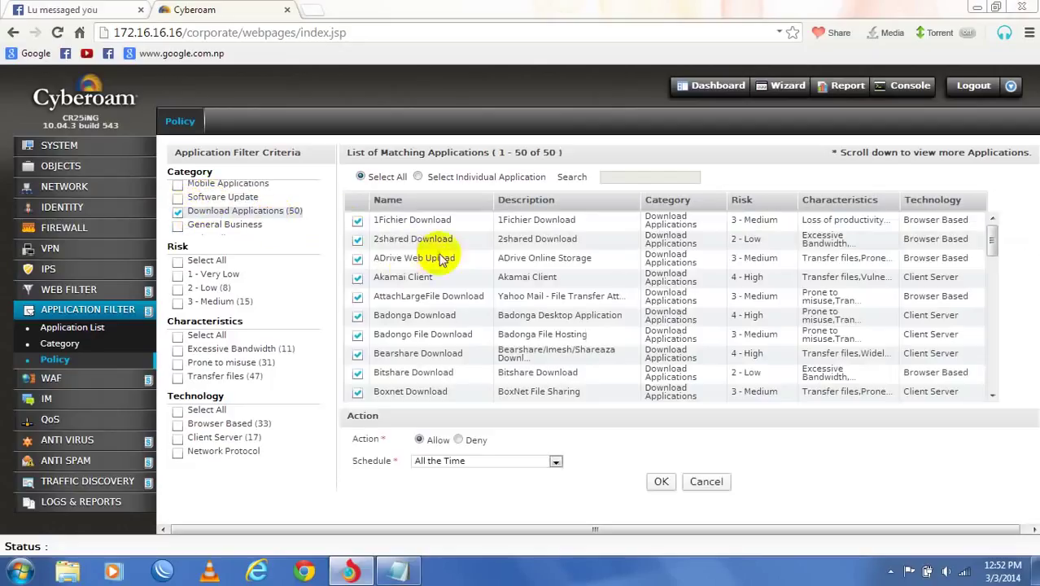
- Set the rule to Deny with schedule All the Time and save it
scroll(429, 292, down, 5)
scroll(428, 291, down, 5)
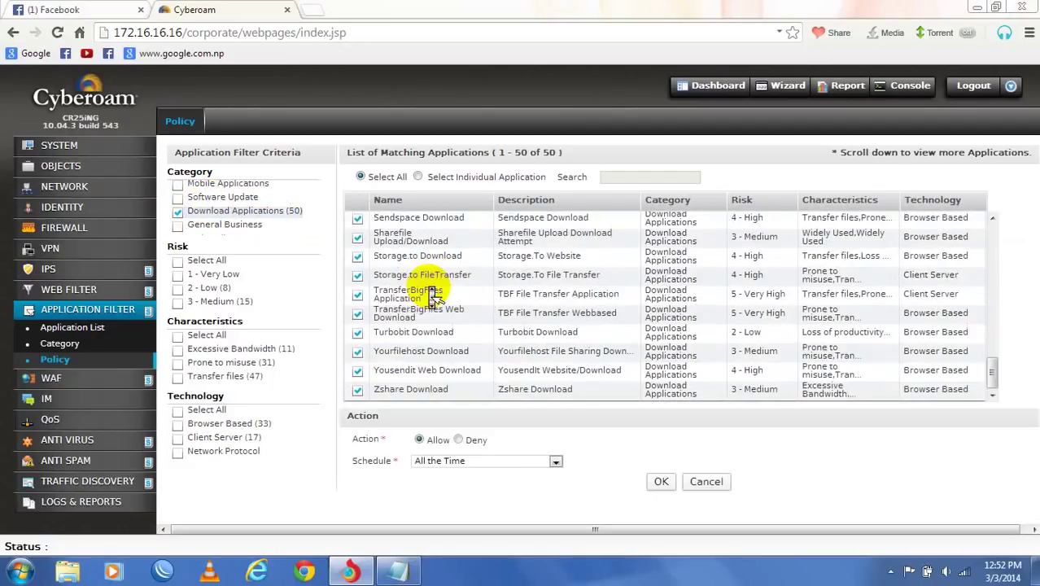
click(554, 461)
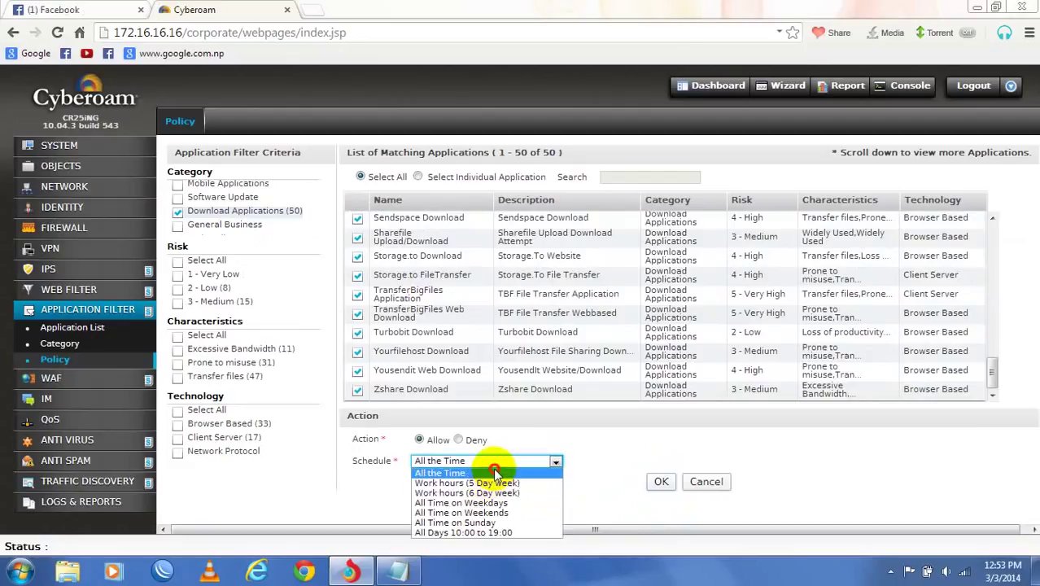
click(492, 467)
click(458, 440)
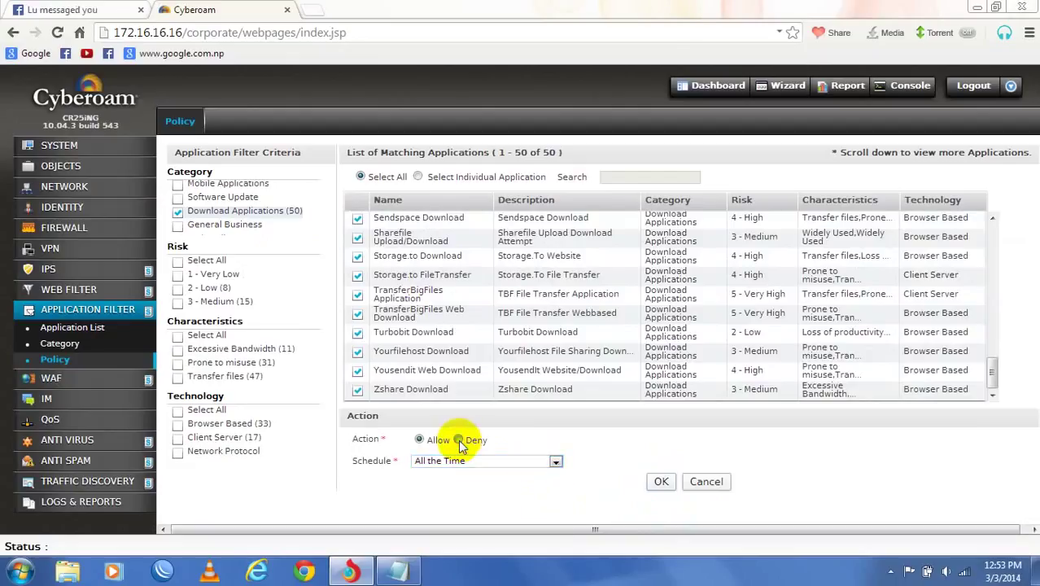
click(661, 482)
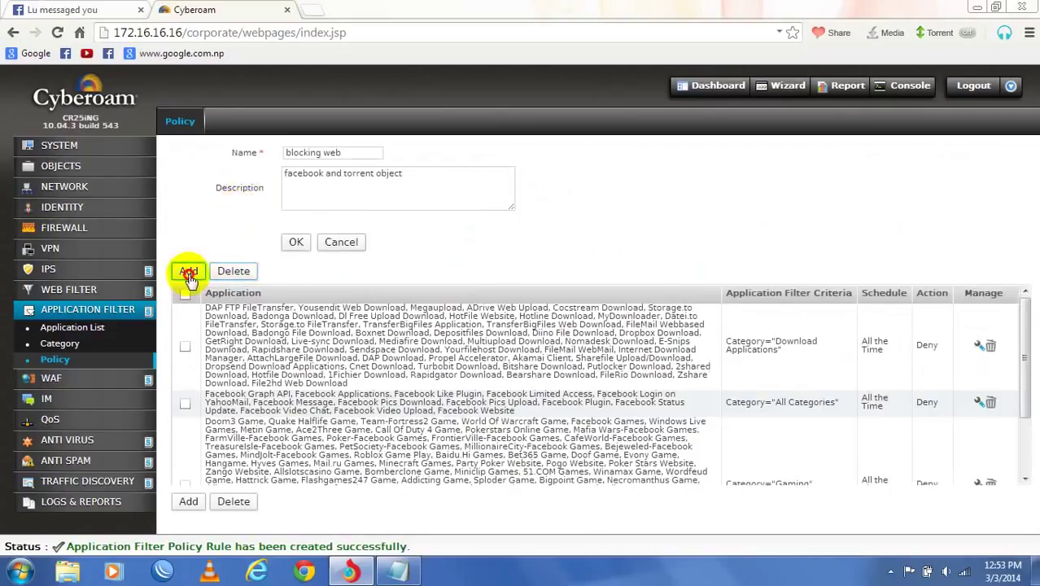
- Add a Deny rule covering all 255 Risk 4 - High applications, scheduled All the Time
click(188, 274)
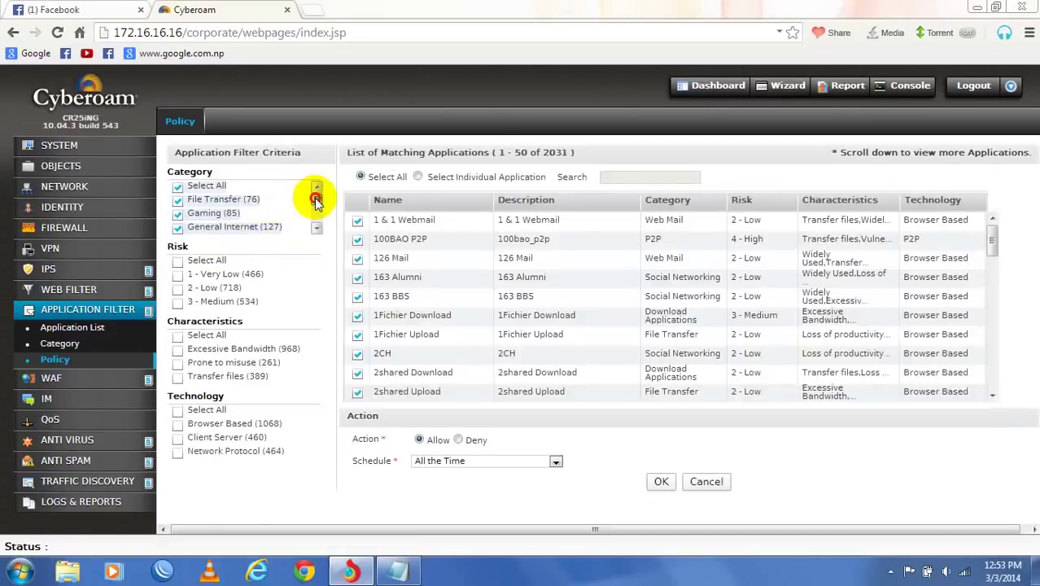
drag(316, 200, 313, 224)
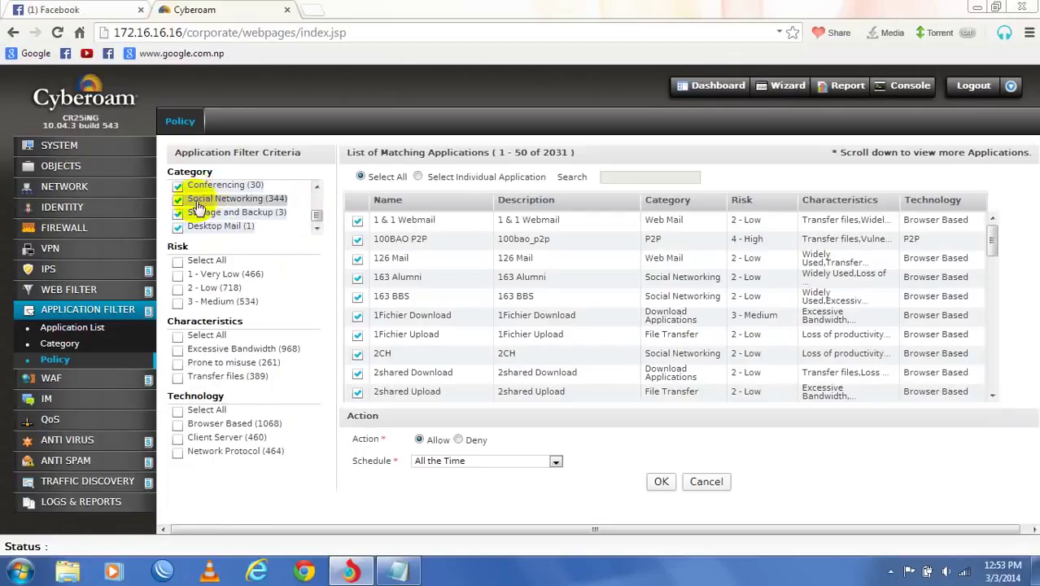
scroll(187, 205, up, 5)
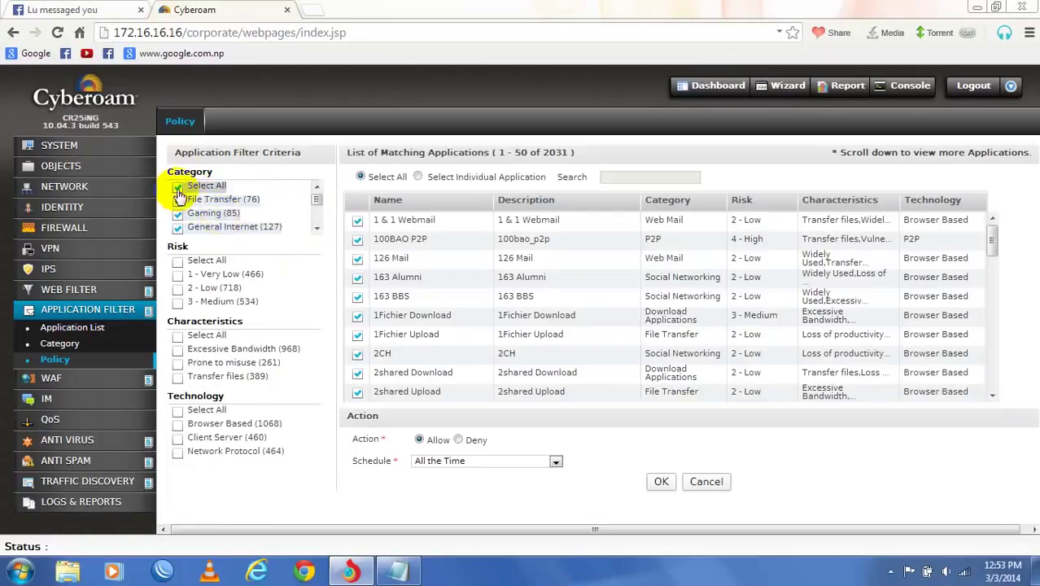
click(177, 186)
scroll(205, 280, down, 2)
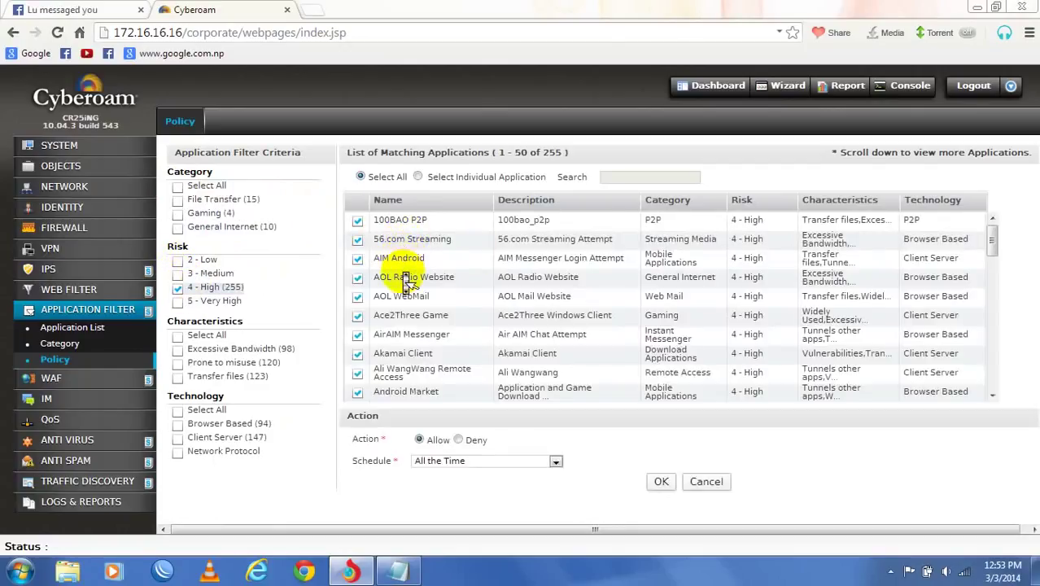
scroll(407, 281, down, 3)
scroll(407, 281, up, 3)
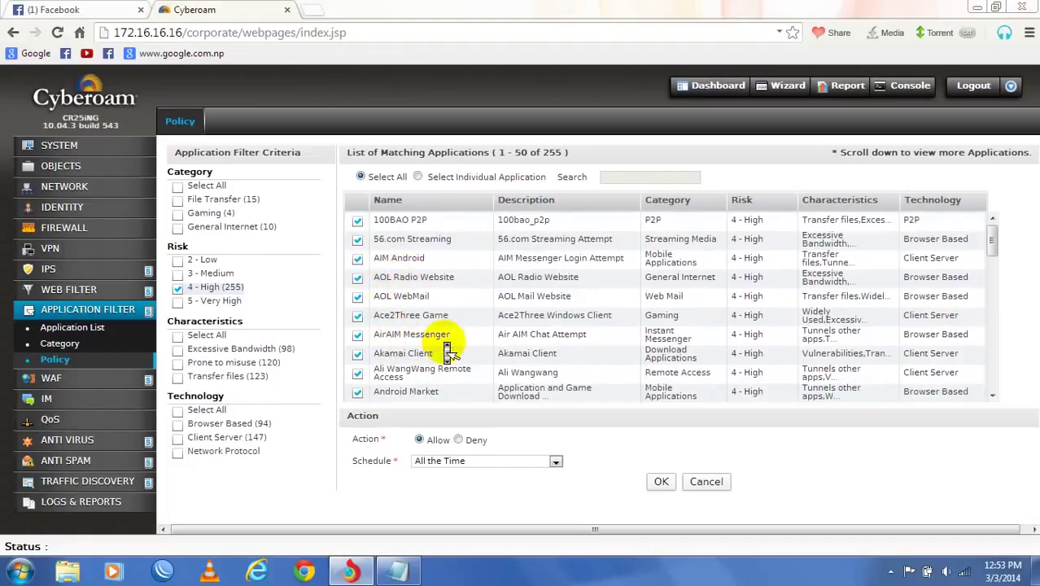
scroll(447, 352, down, 4)
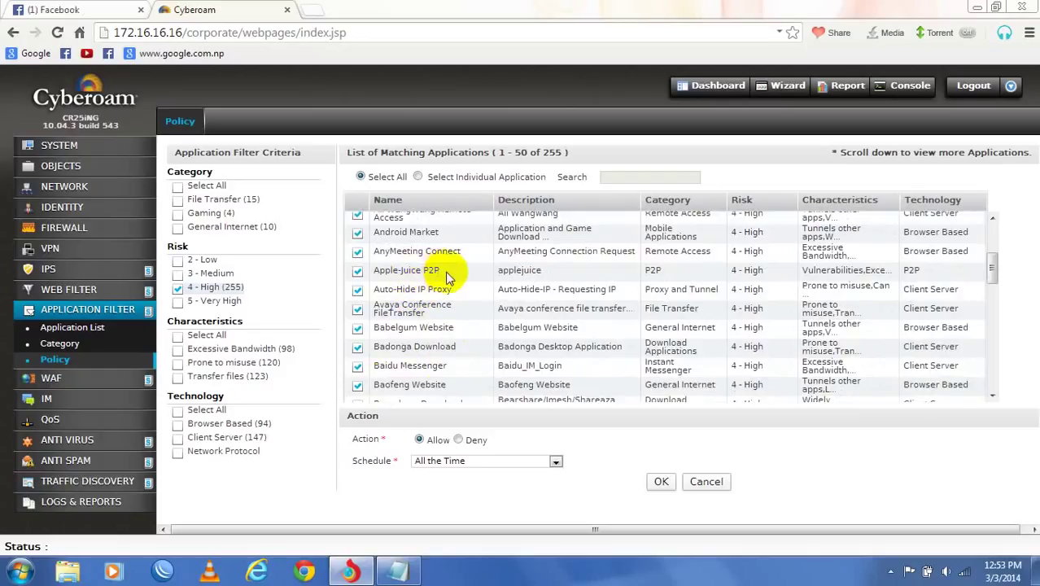
drag(420, 269, 500, 302)
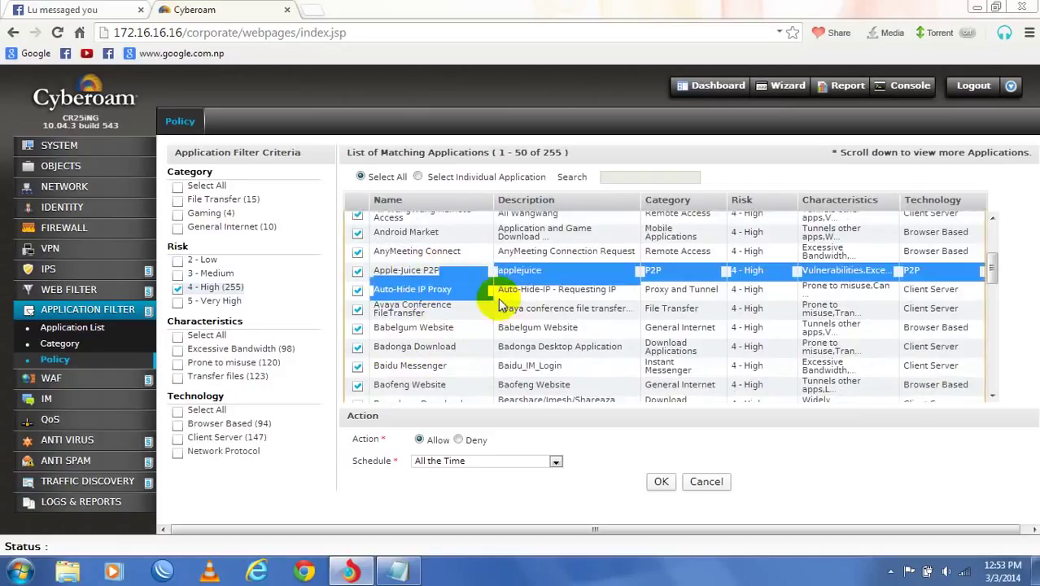
click(458, 314)
scroll(458, 317, down, 12)
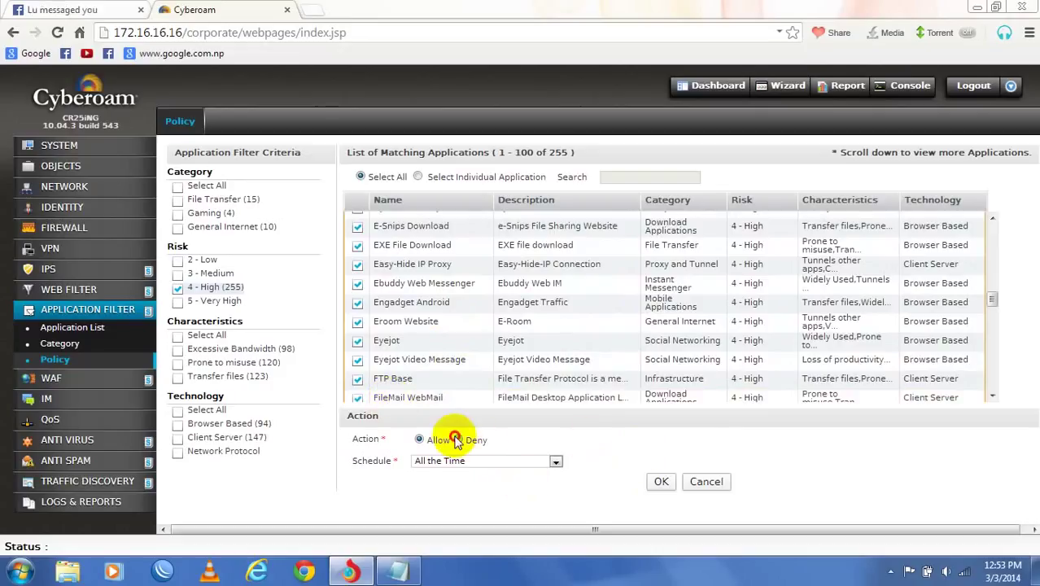
click(456, 439)
click(660, 481)
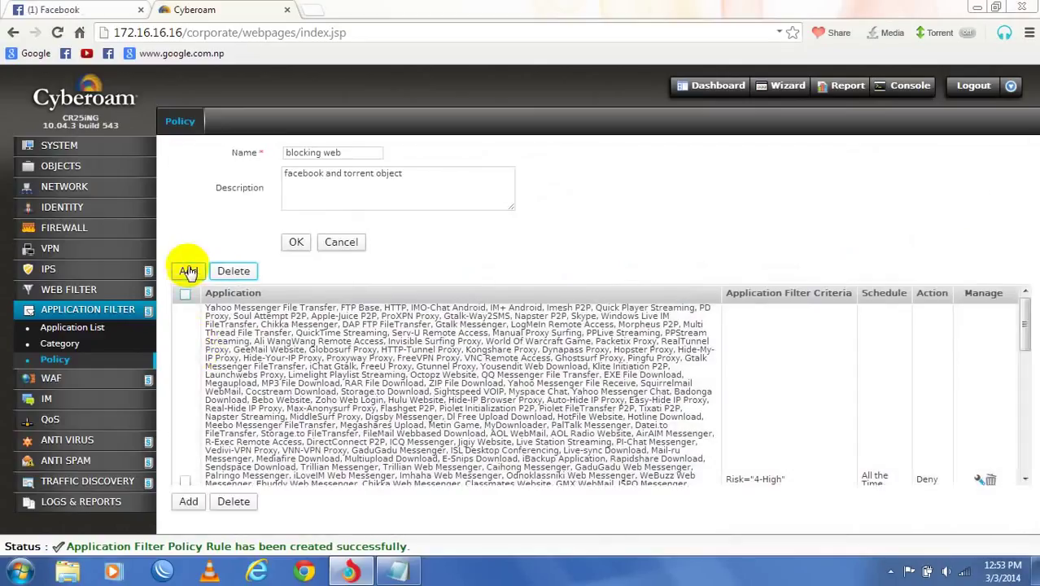
- Start another filter rule matching Excessive Bandwidth applications, then bring the Notepad notes forward
click(189, 271)
click(232, 348)
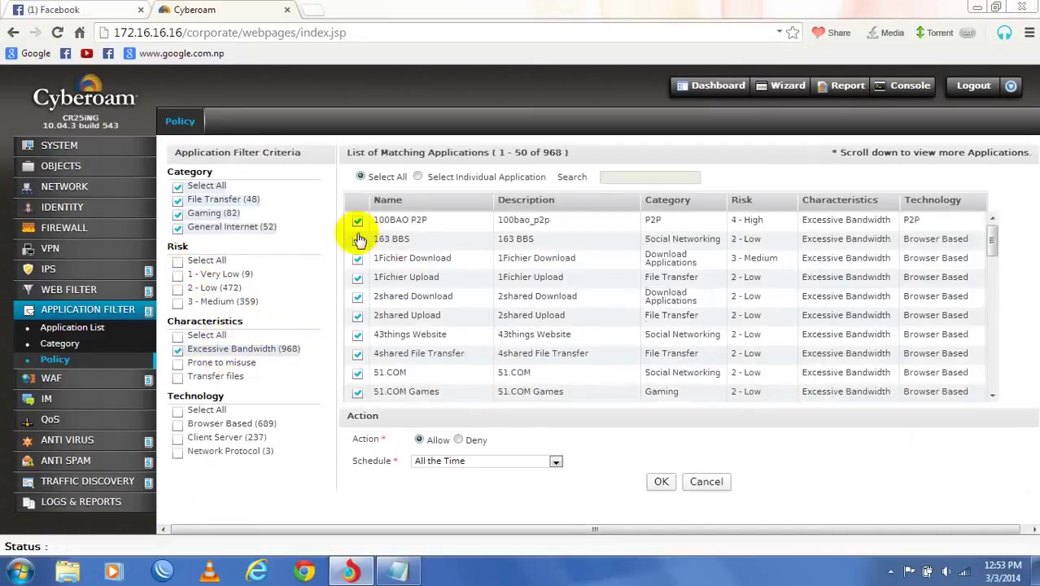
scroll(361, 240, down, 4)
scroll(361, 236, up, 8)
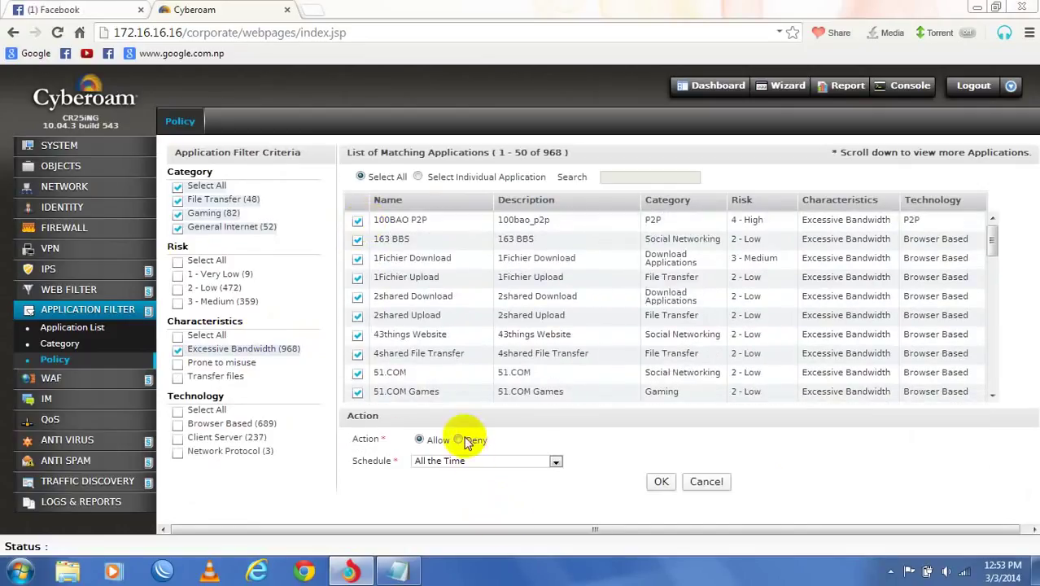
click(706, 481)
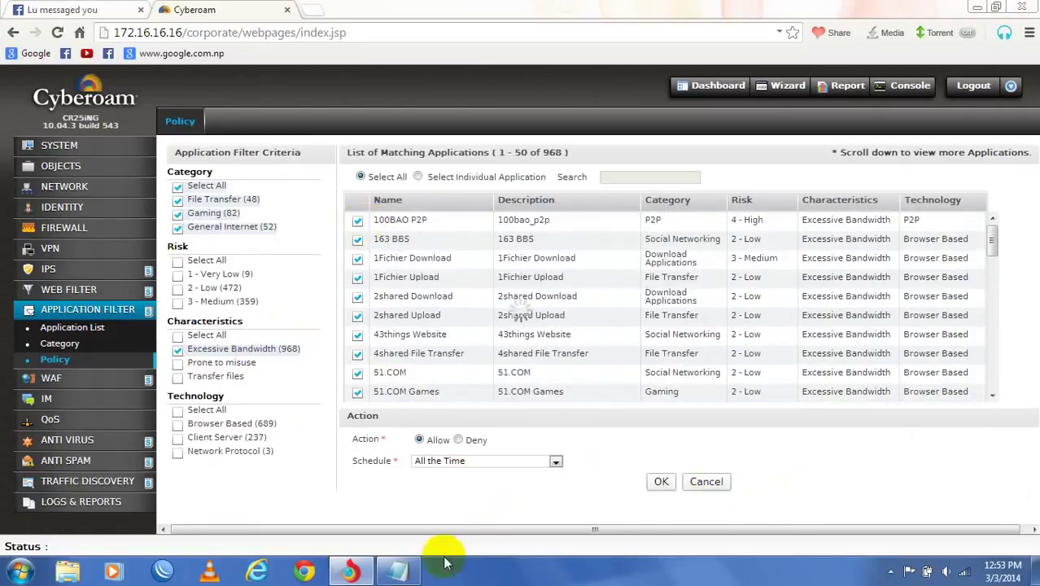
click(396, 571)
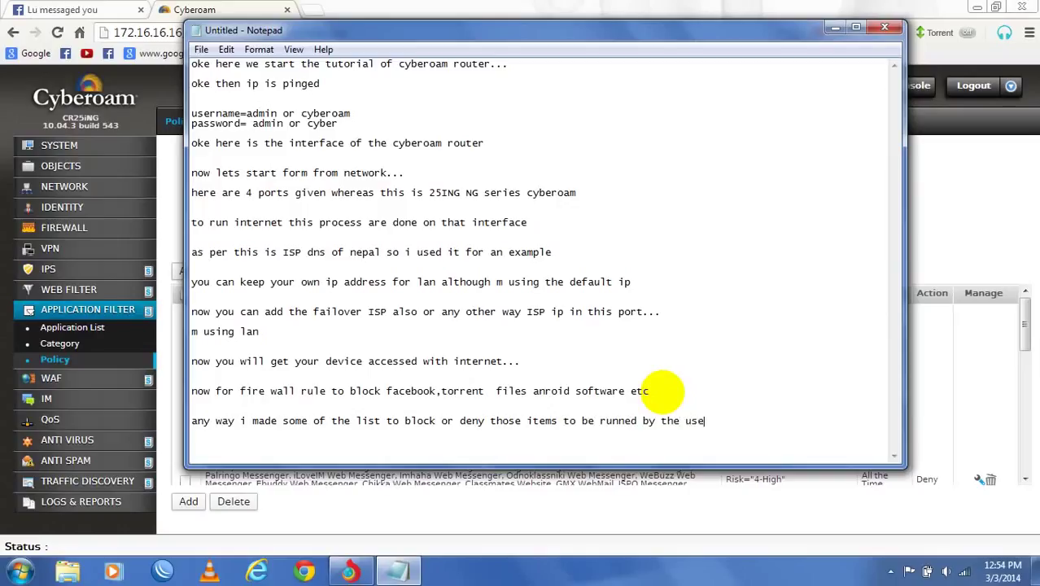
- Return to the Cyberoam blocking web policy page
click(950, 228)
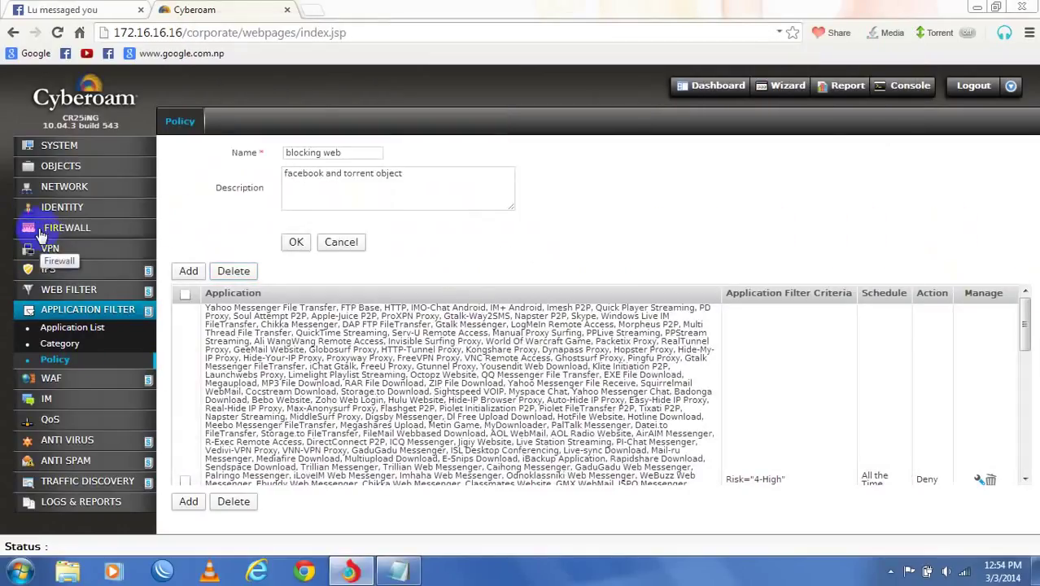
- Open the LAN_TO_WAN_MAC rule in the LAN - WAN group and set its Application Filter to blocking web
click(41, 228)
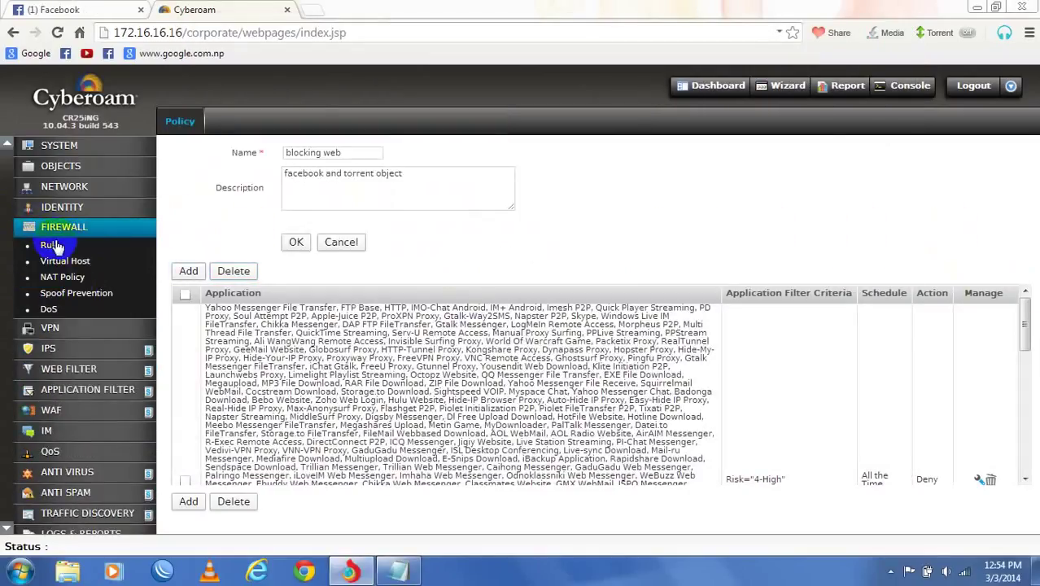
click(50, 246)
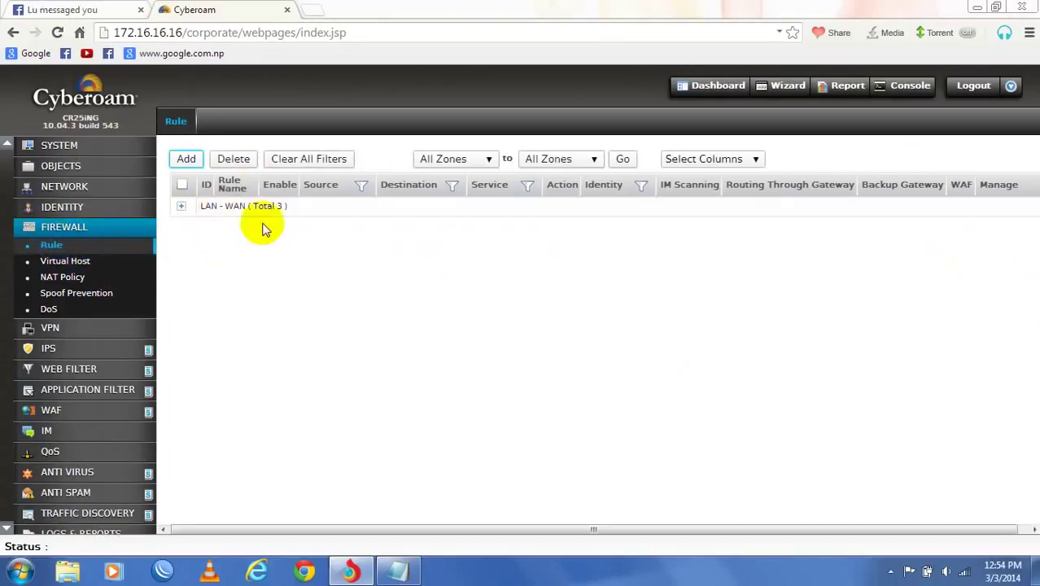
click(182, 209)
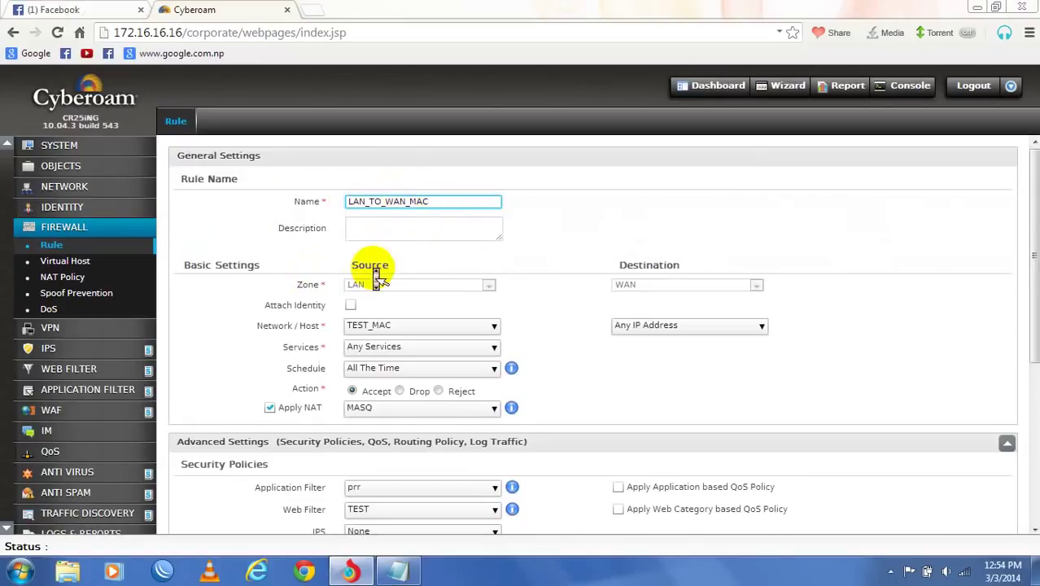
scroll(379, 271, down, 1)
click(427, 274)
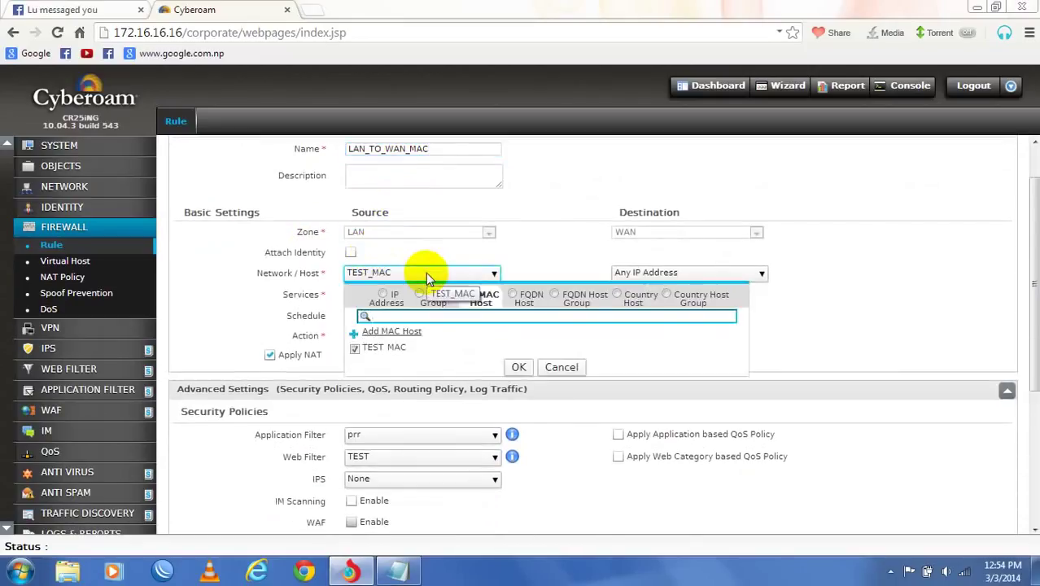
click(543, 269)
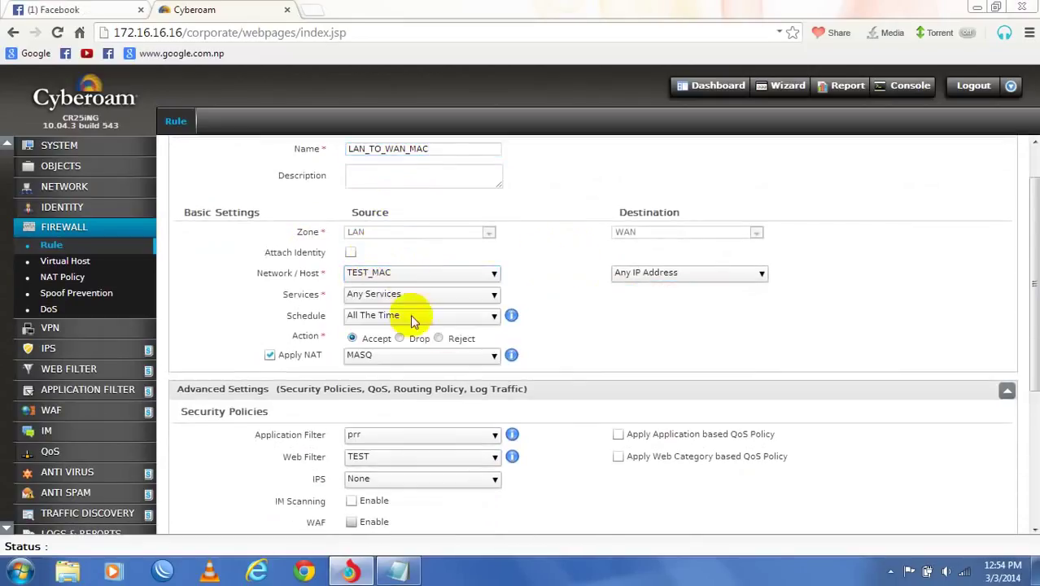
scroll(456, 356, down, 1)
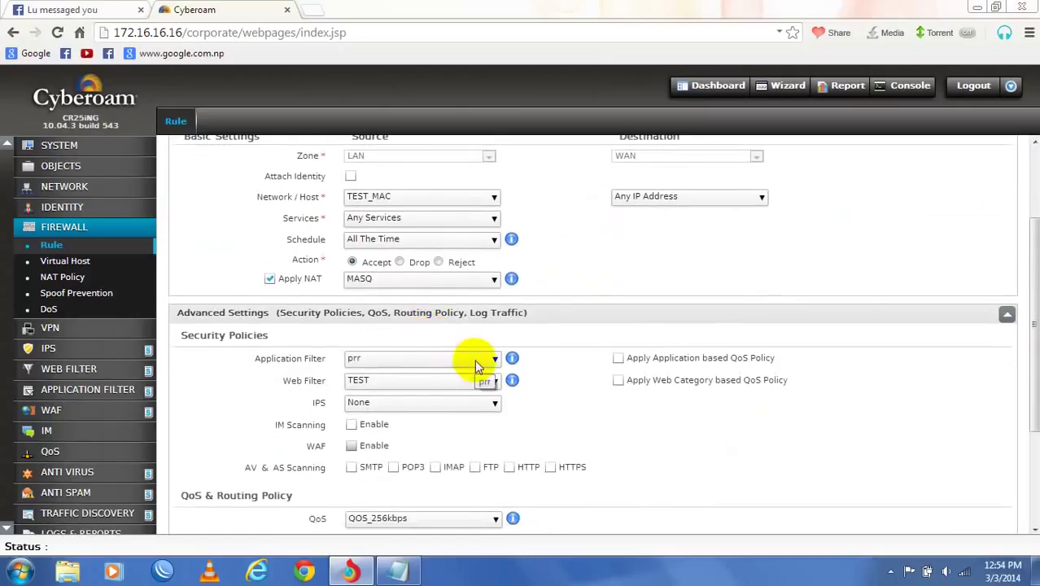
click(476, 362)
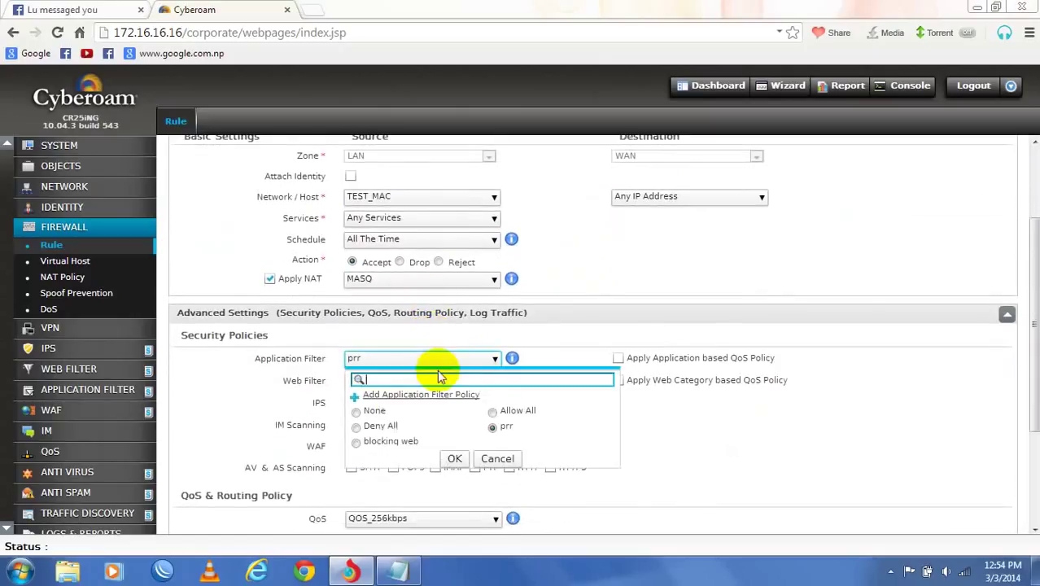
click(358, 445)
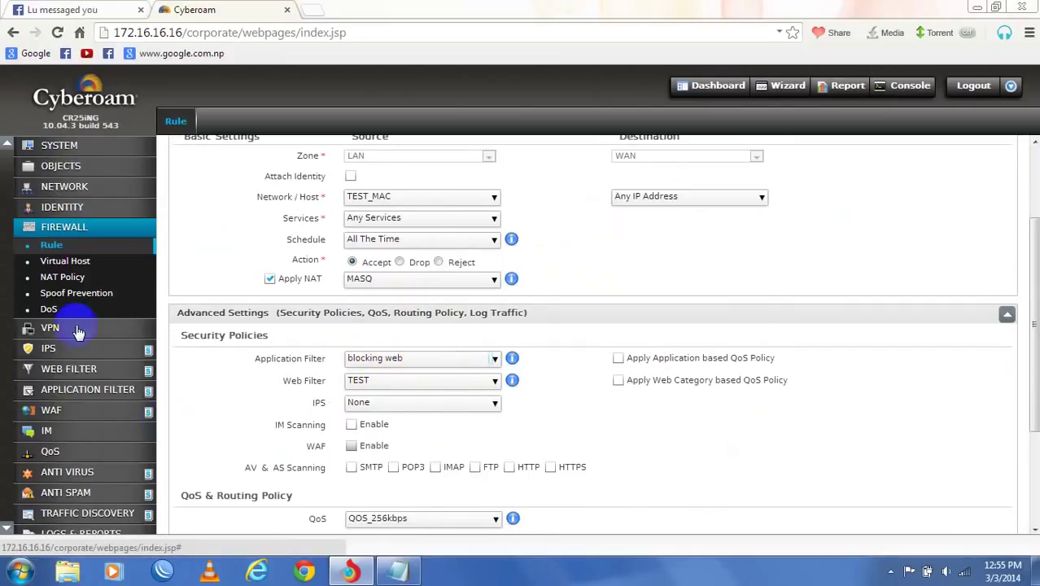
click(71, 397)
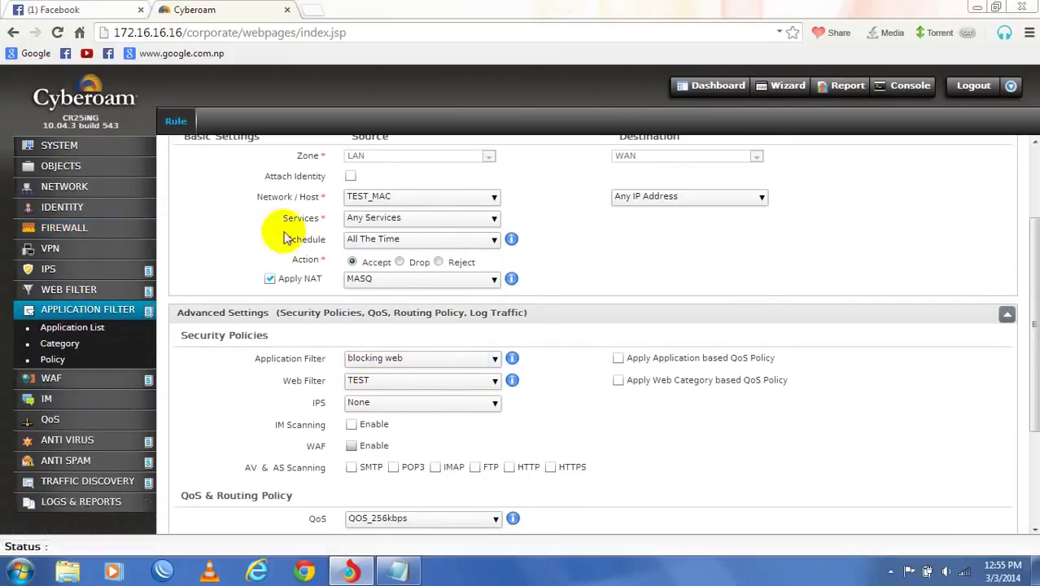
- Browse the Application List and application filter policies, then reopen the LAN_TO_WAN_MAC firewall rule
click(86, 330)
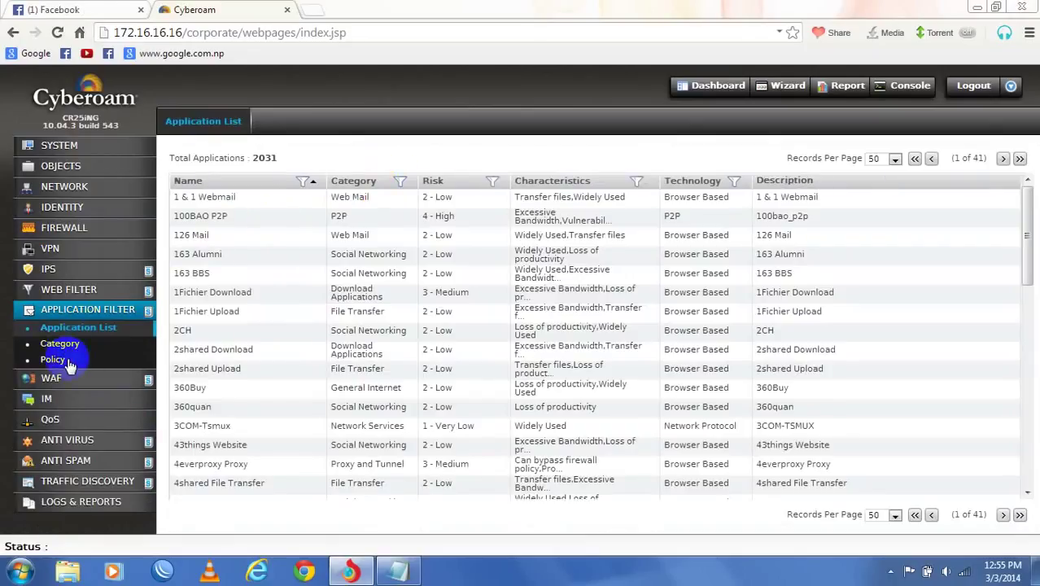
click(68, 361)
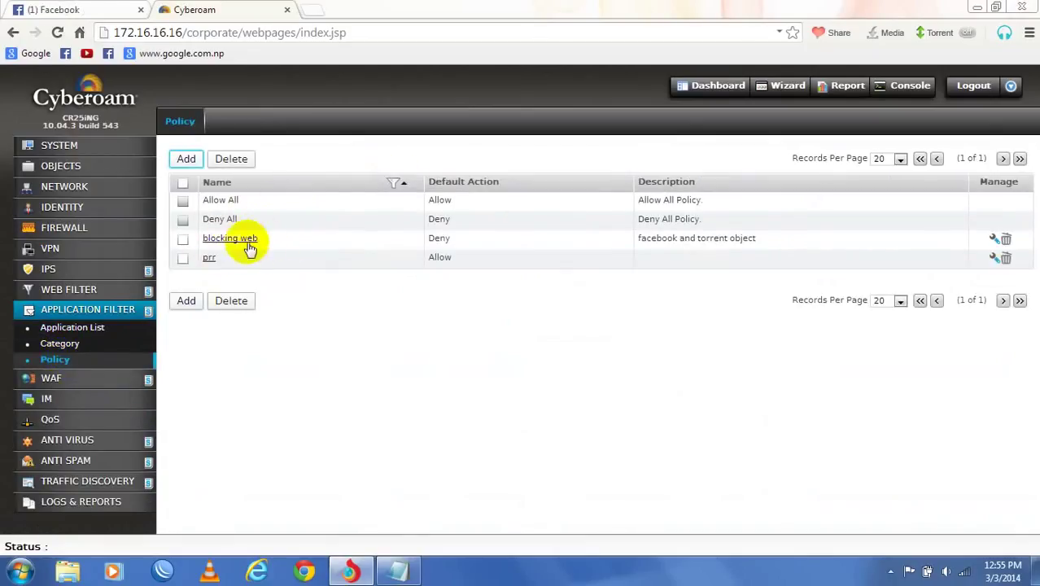
click(57, 234)
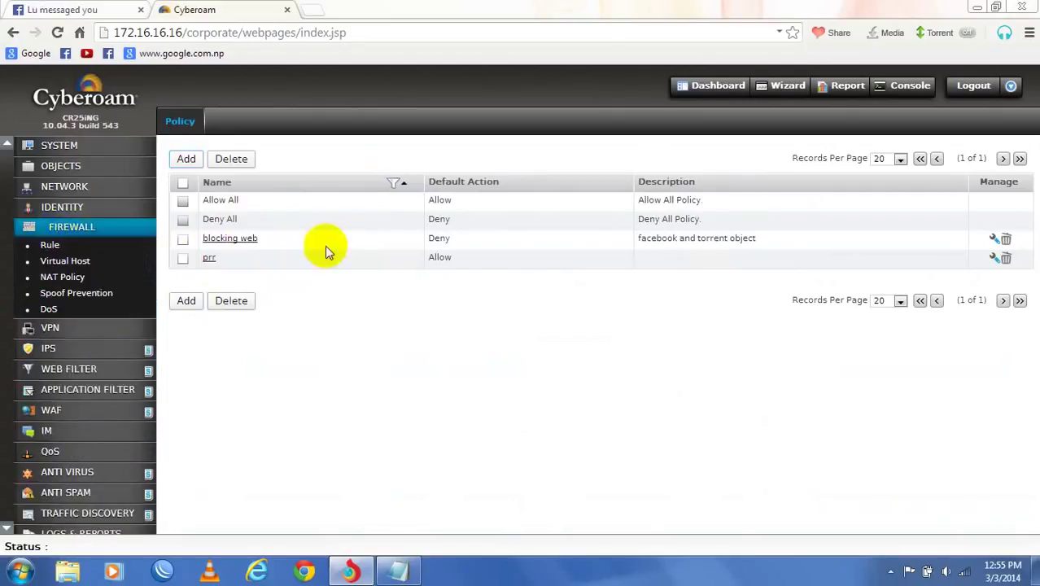
click(68, 248)
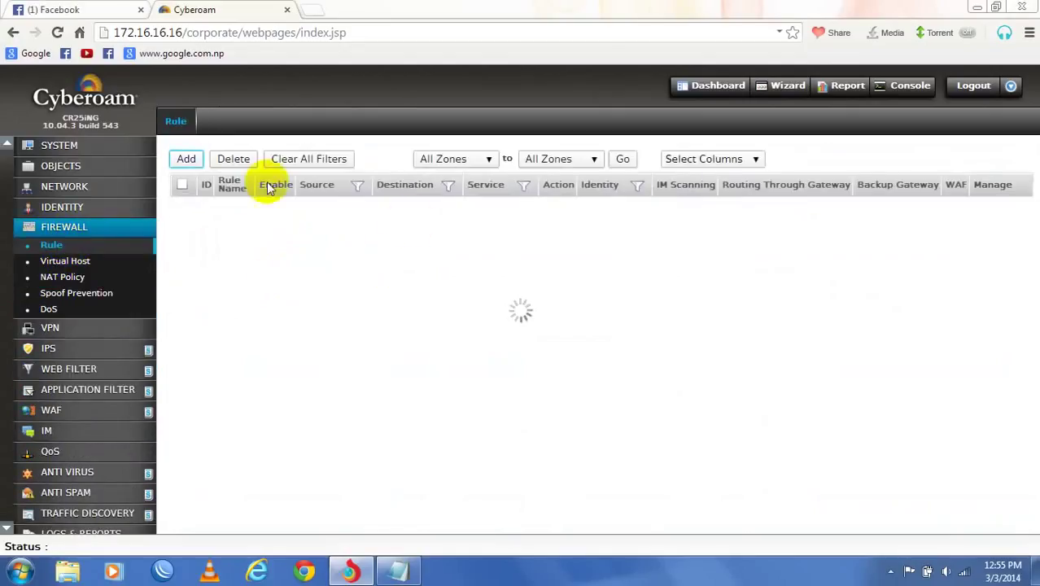
click(255, 228)
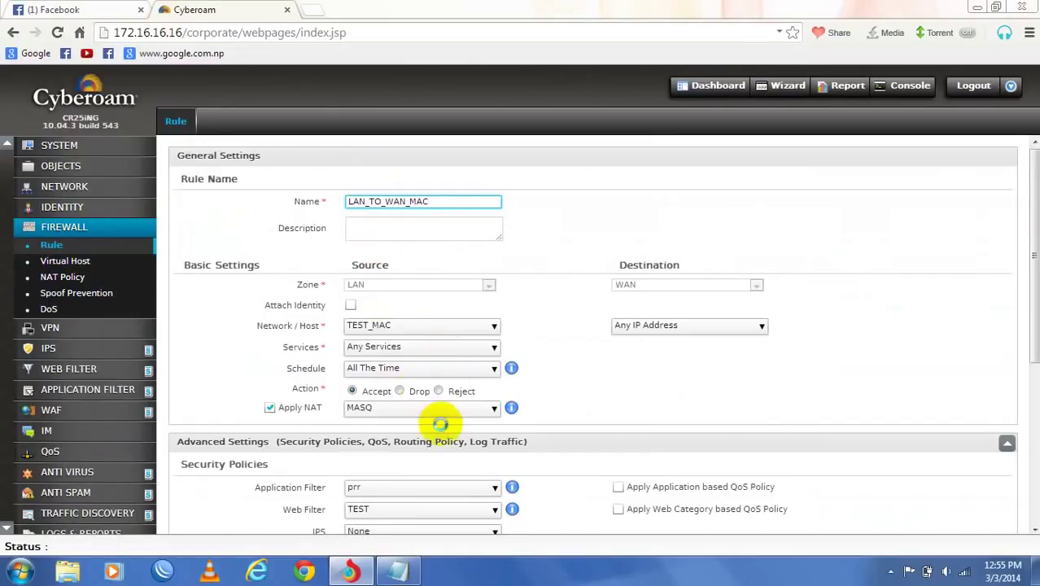
- Set the rule's Application Filter to blocking web and review the Web Filter policy choices
scroll(446, 411, down, 1)
click(492, 389)
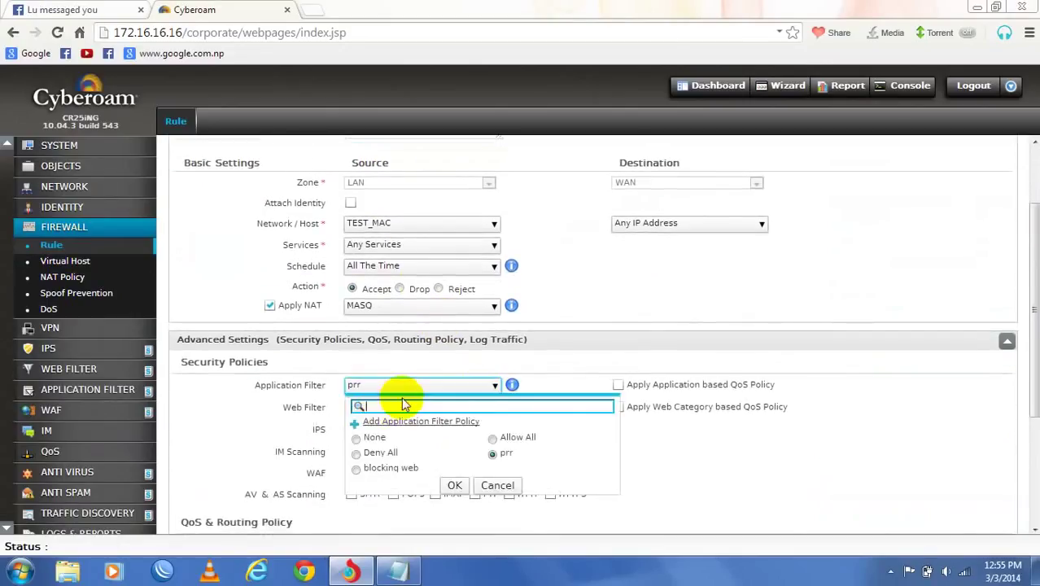
click(357, 471)
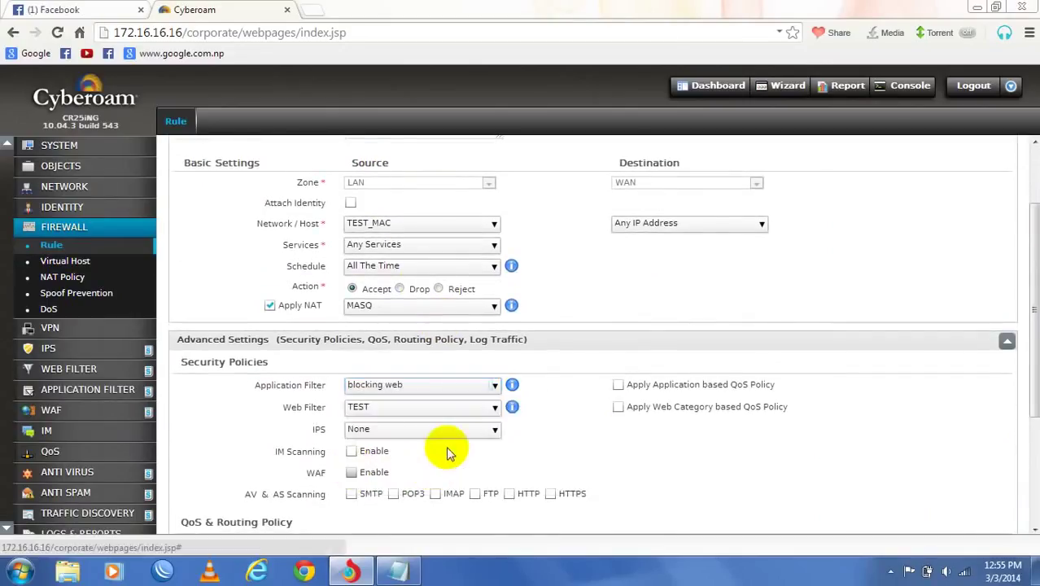
click(426, 408)
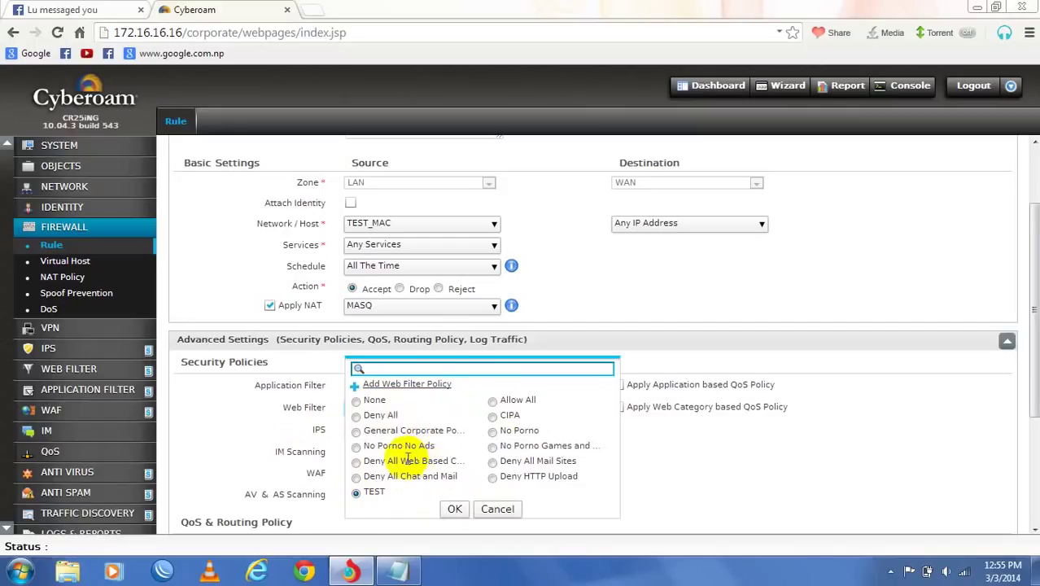
click(407, 385)
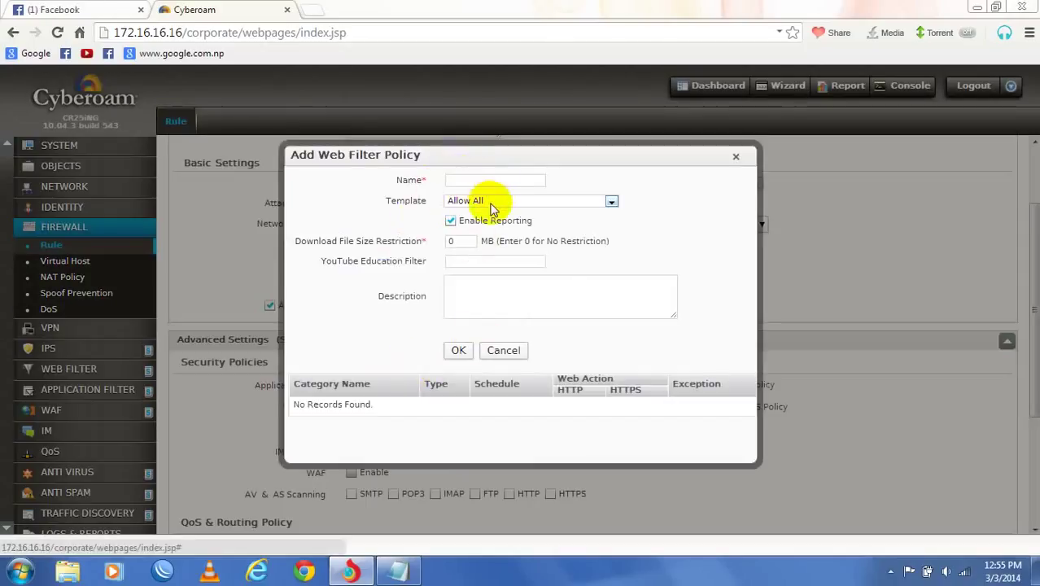
click(736, 156)
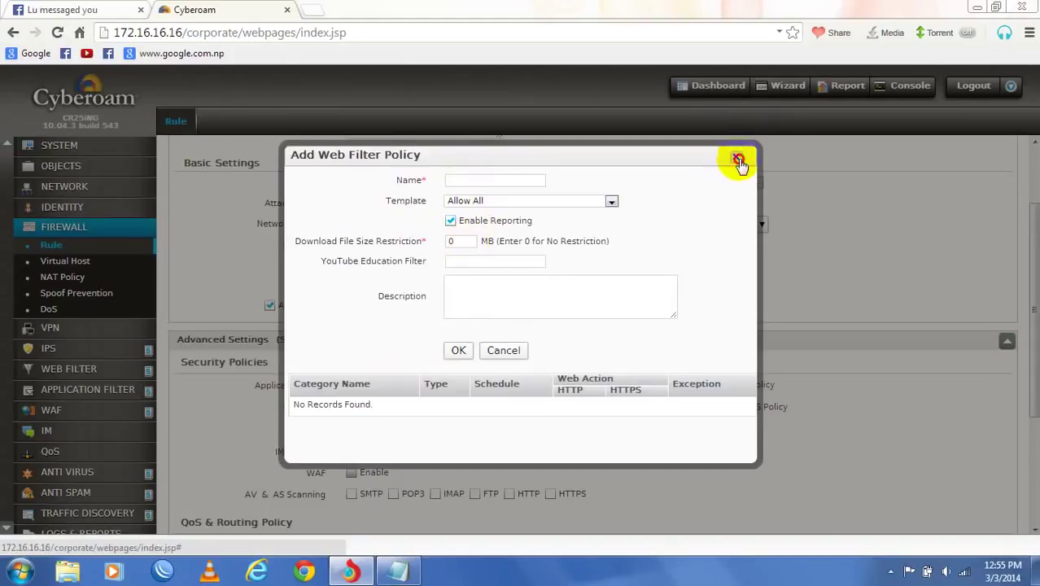
scroll(531, 350, down, 1)
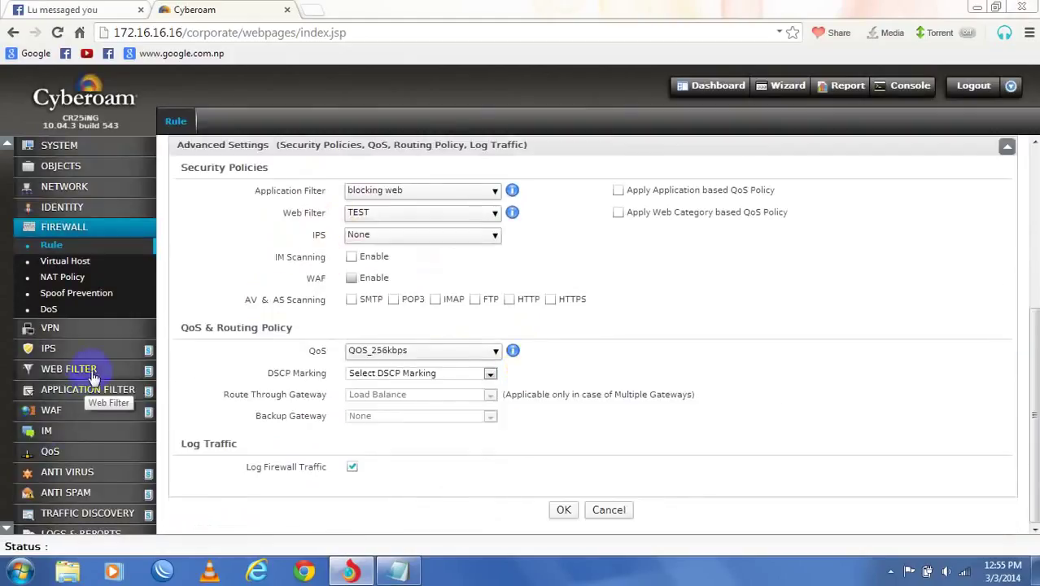
click(66, 369)
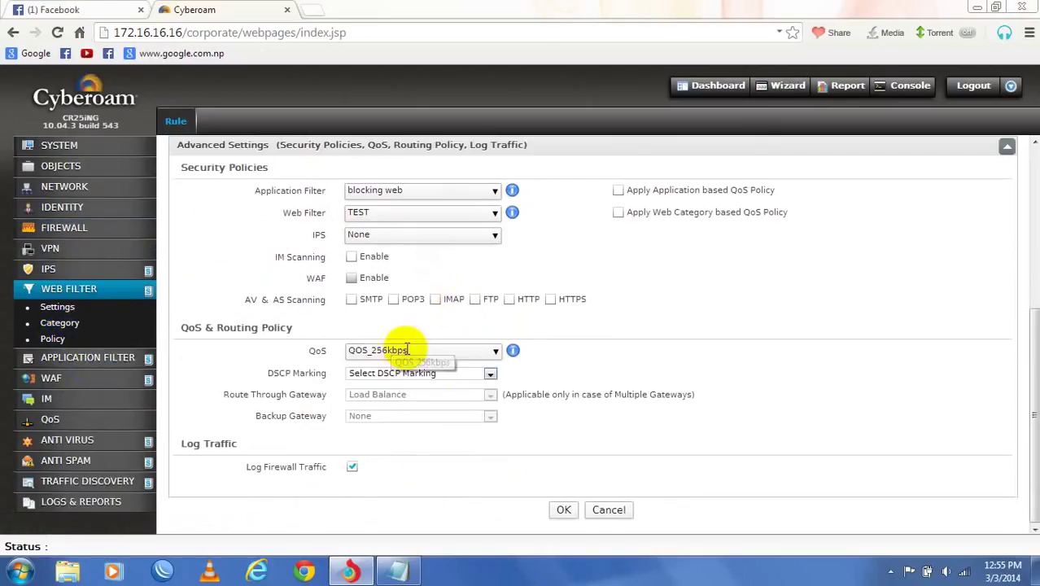
- Keep QOS_256kbps as the QoS policy and save the updated LAN_TO_WAN_MAC rule
click(472, 352)
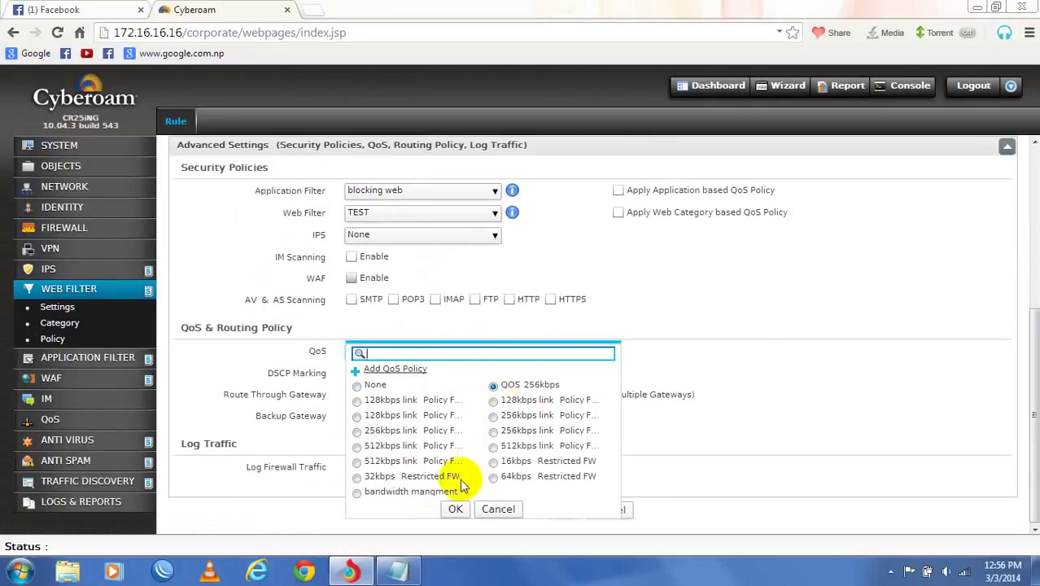
click(491, 511)
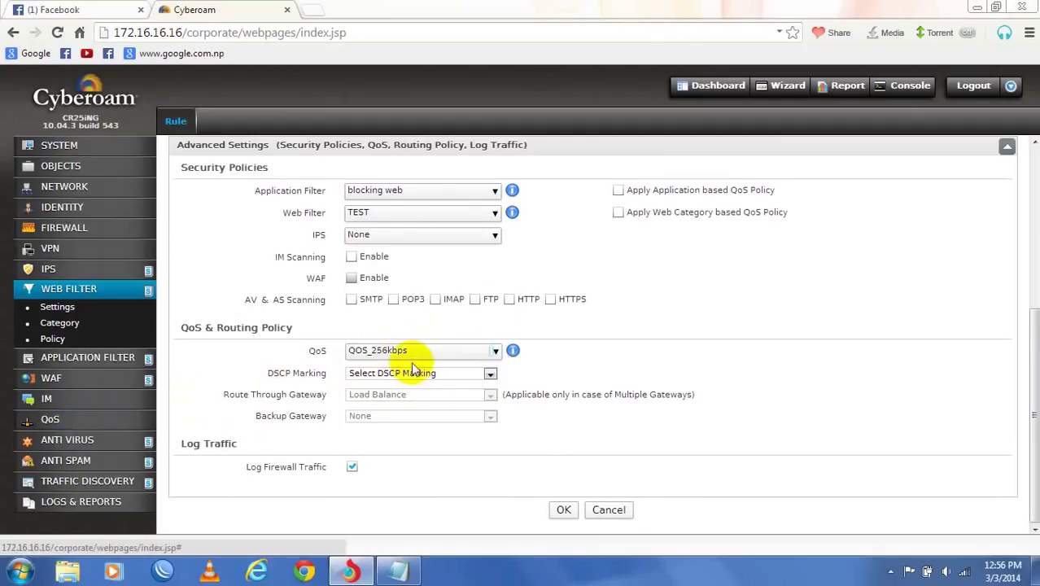
click(564, 511)
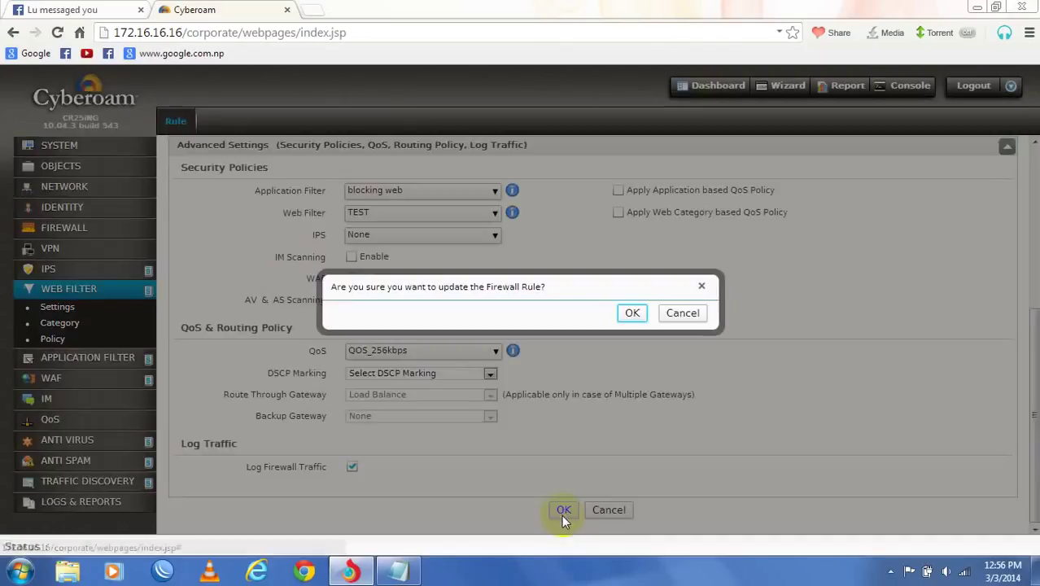
click(637, 314)
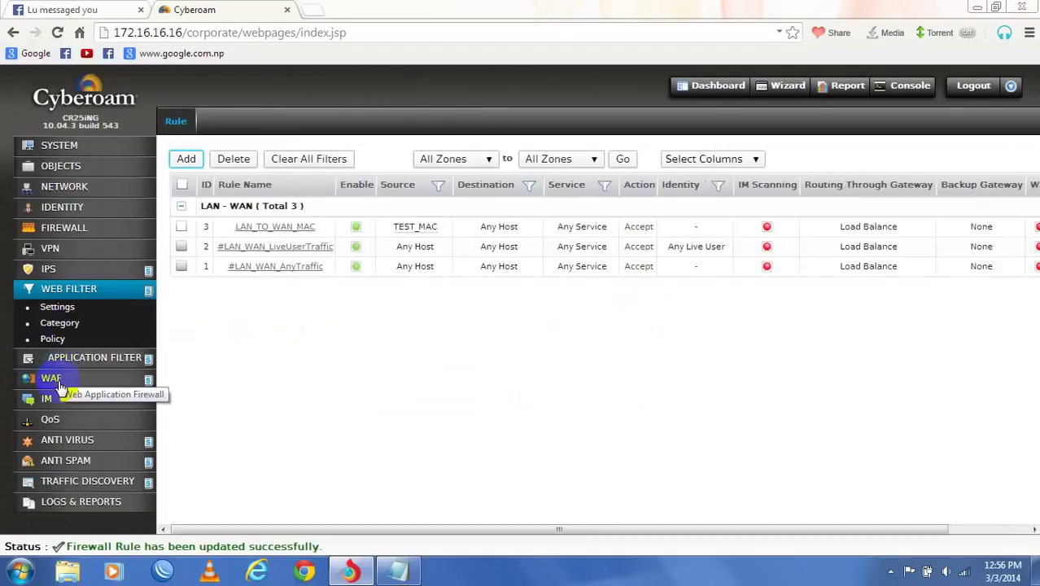
- Open the QOS_256kbps QoS policy and start a schedule-wise override
click(57, 420)
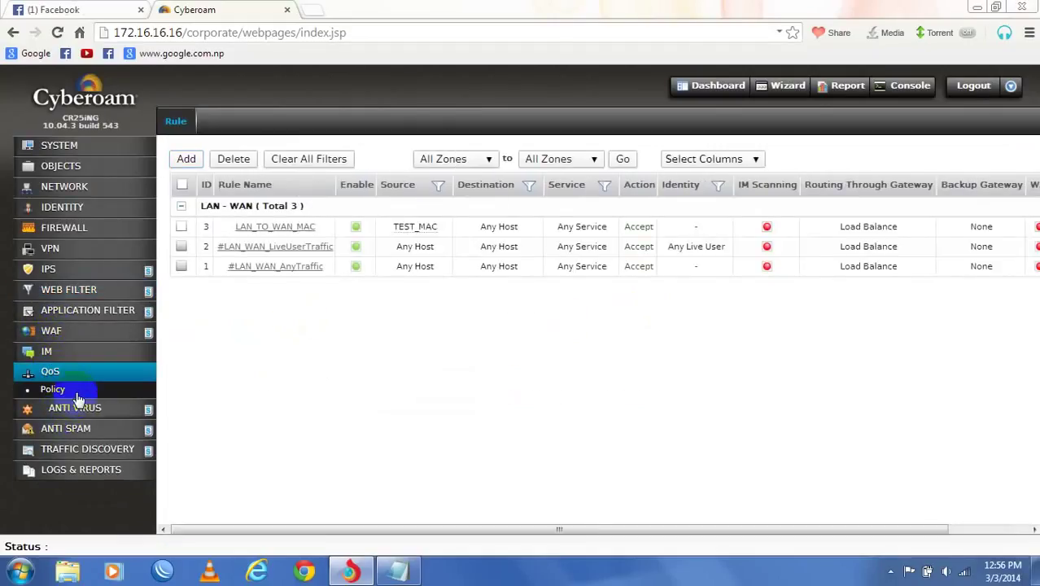
click(54, 390)
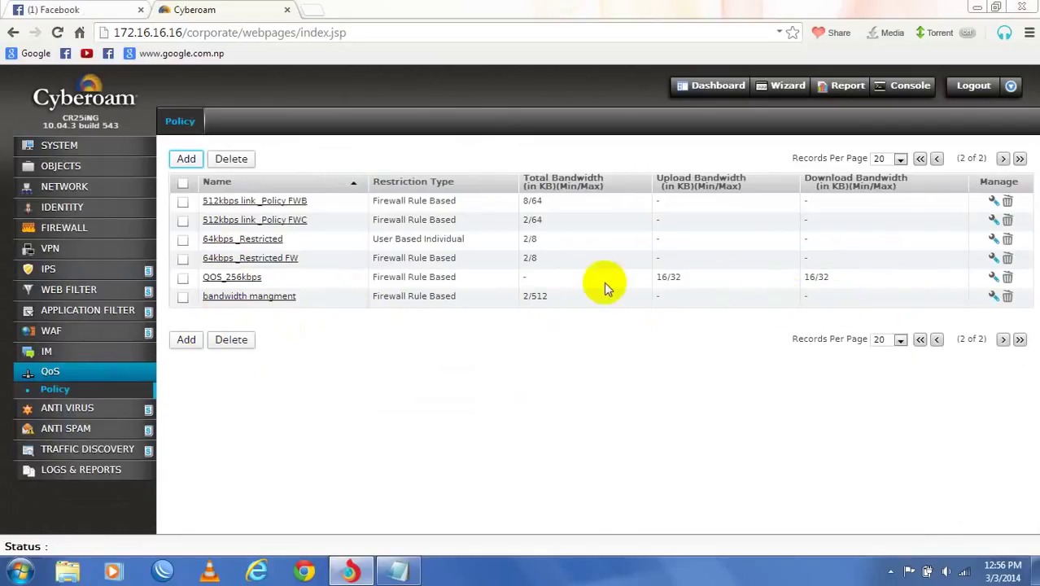
click(232, 278)
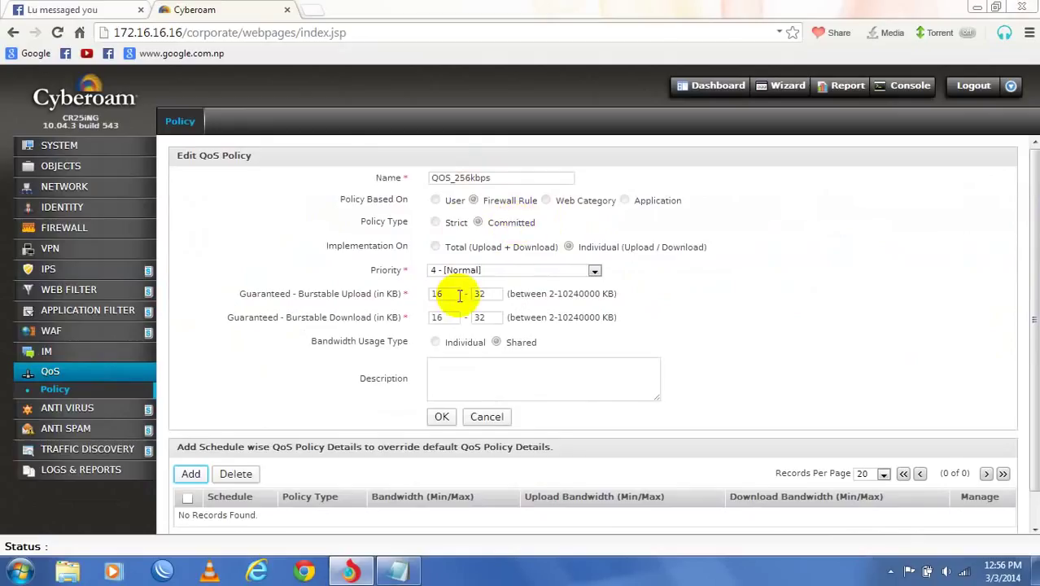
scroll(492, 355, down, 1)
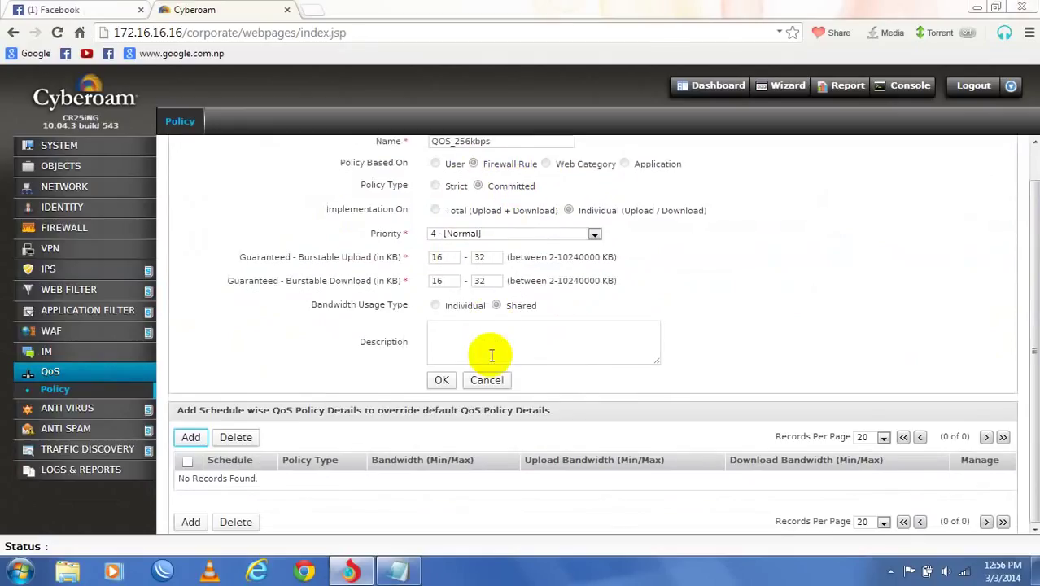
click(189, 436)
- Set 256 KB upload and download for All Time on Weekends and add the override
scroll(505, 285, down, 1)
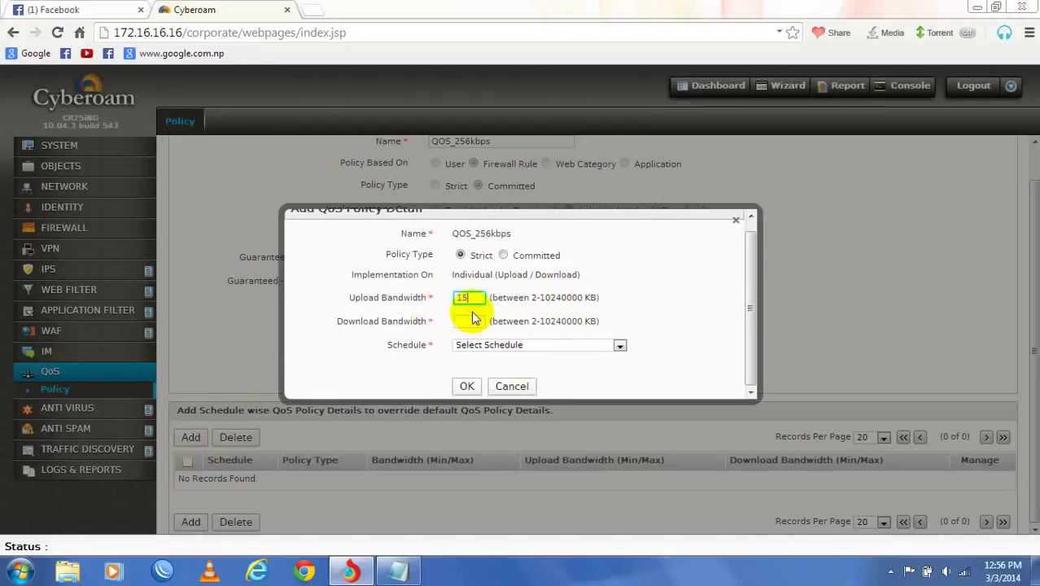
key(BackSpace)
key(BackSpace)
key(BackSpace)
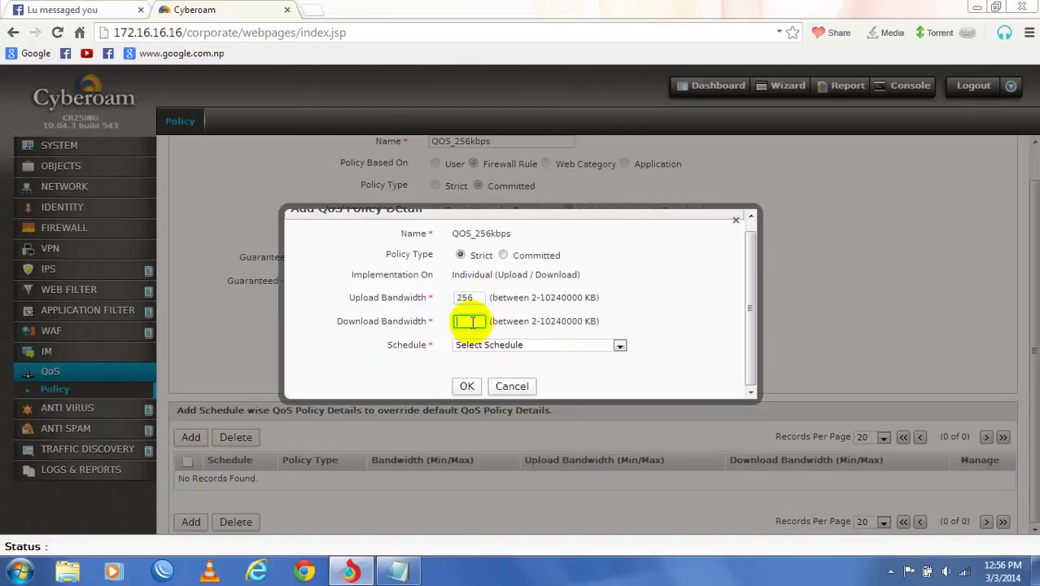
click(472, 322)
text(256)
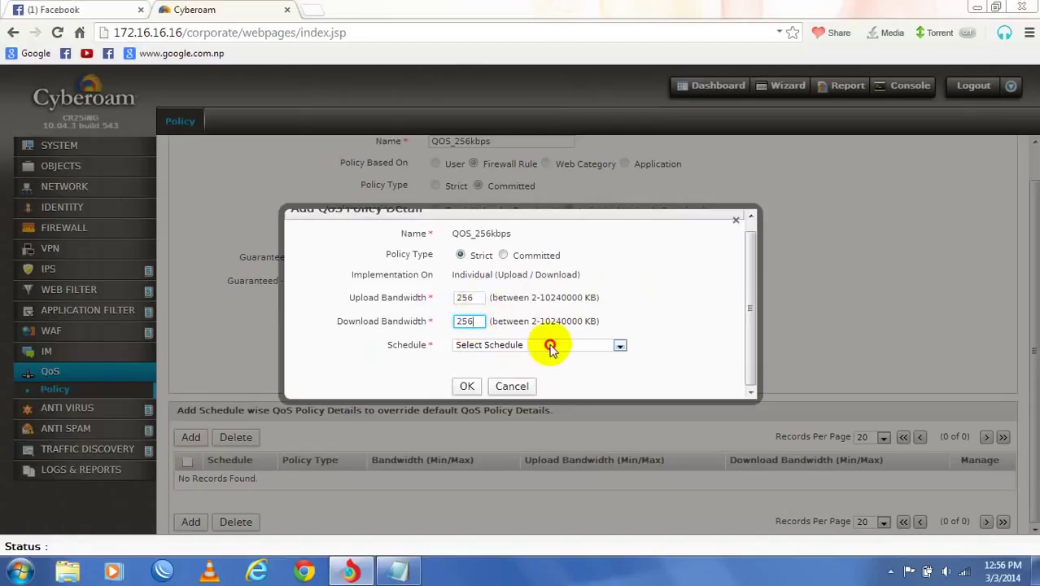
click(550, 345)
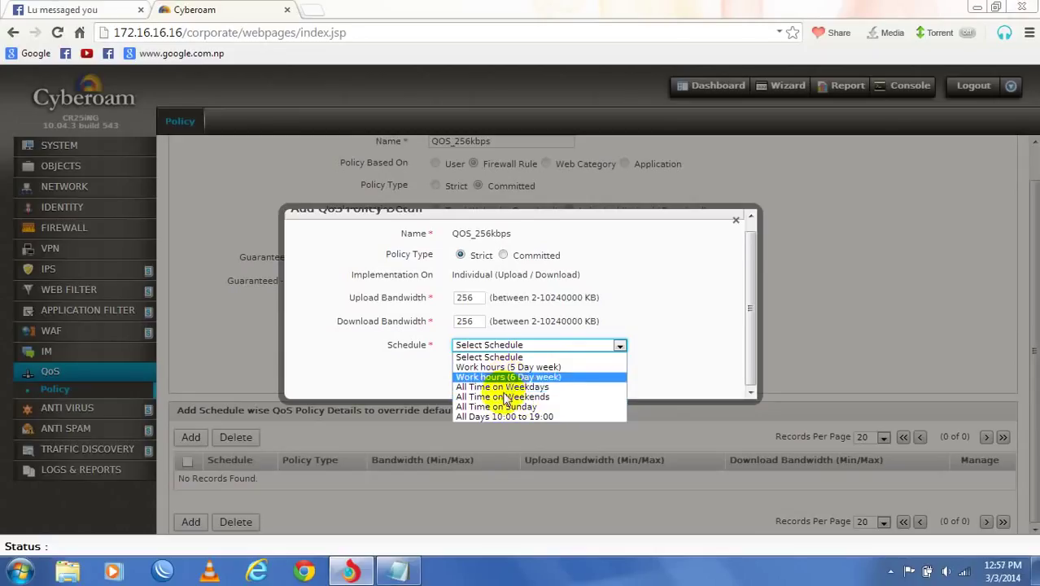
click(507, 397)
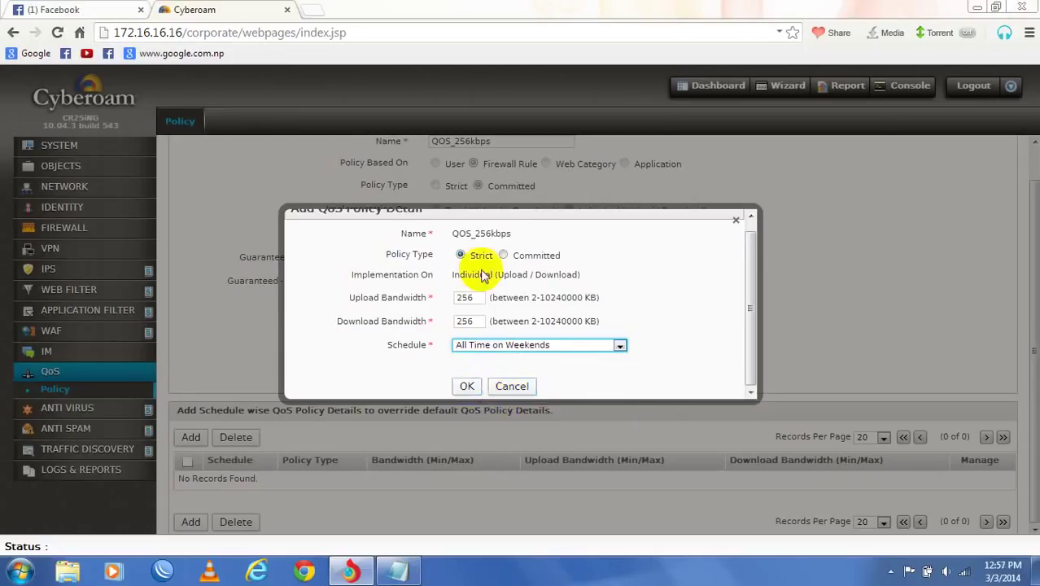
scroll(468, 302, up, 1)
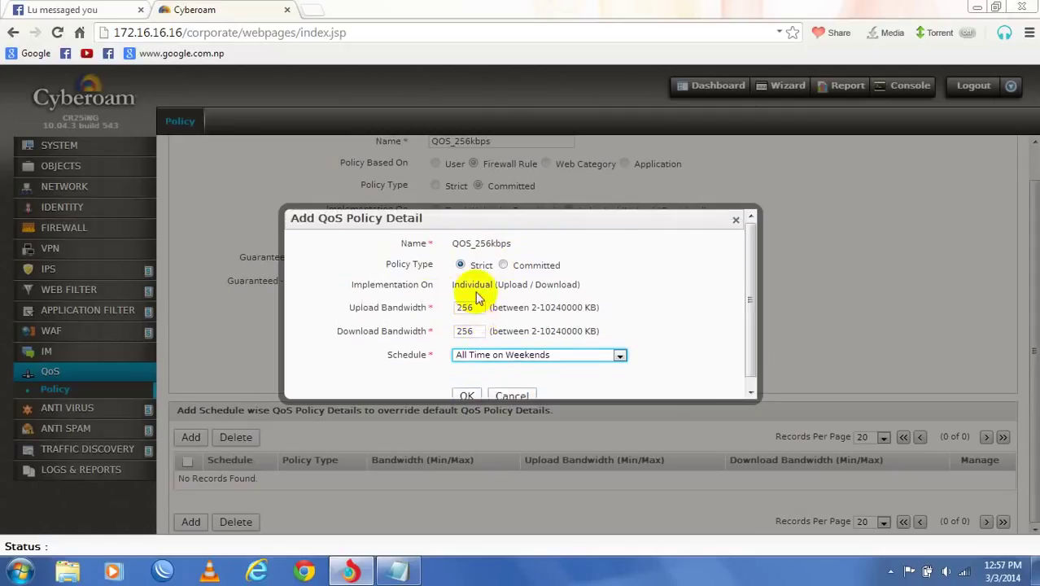
click(466, 395)
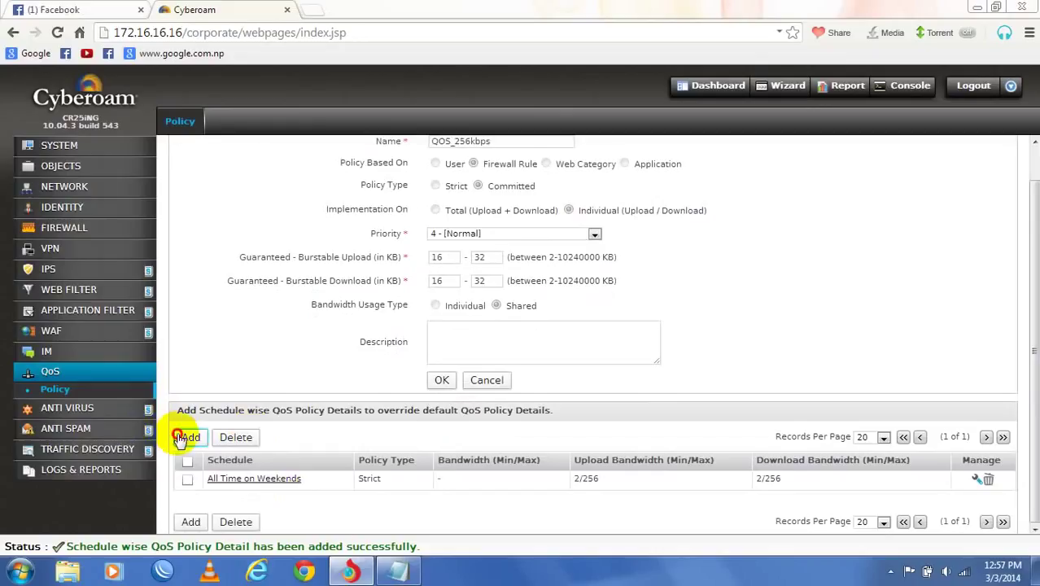
- Add a Work hours (6 Day week) schedule-wise override at 512 KB each way
click(184, 438)
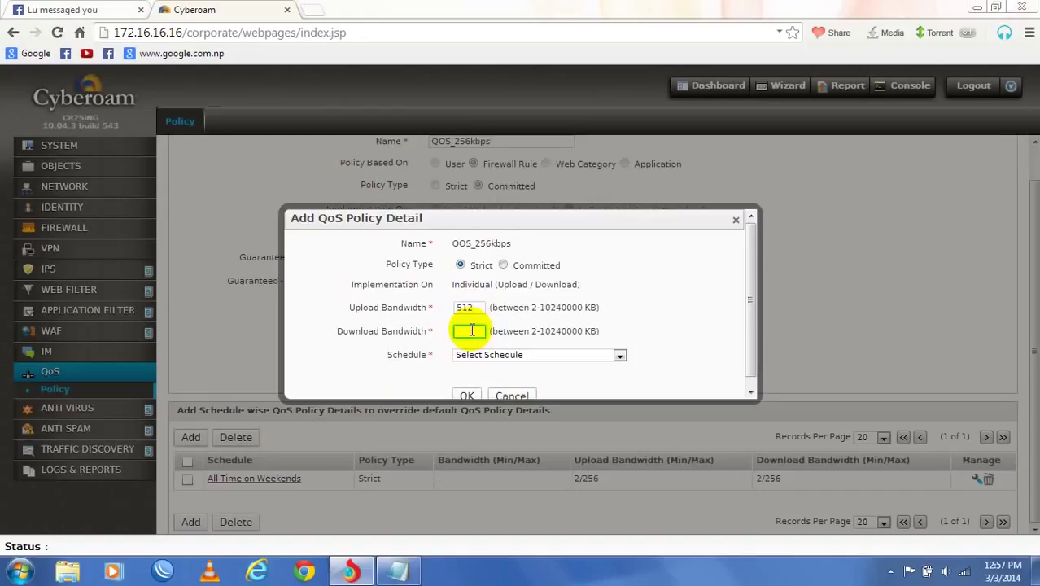
click(507, 358)
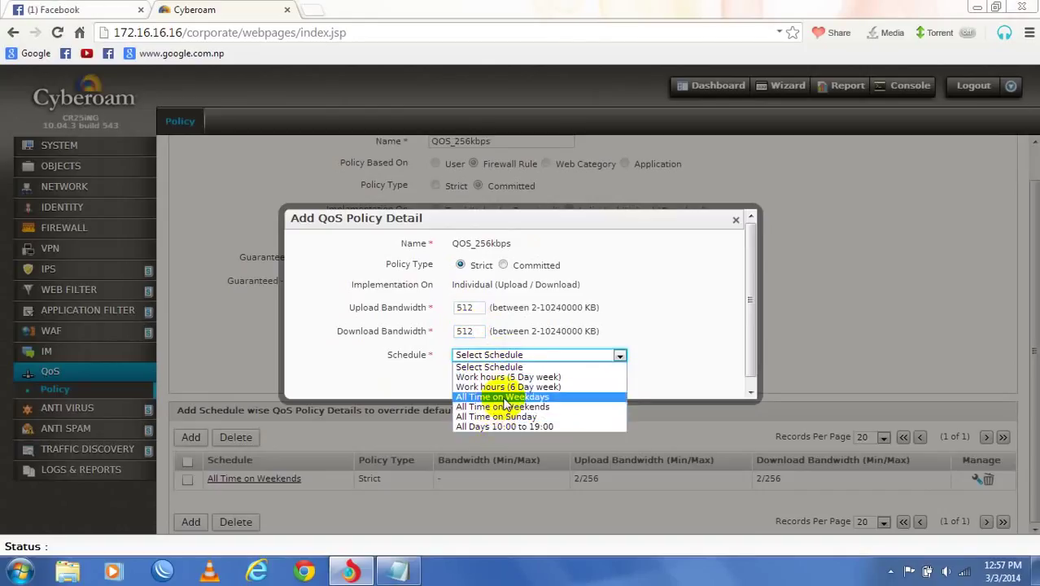
click(511, 387)
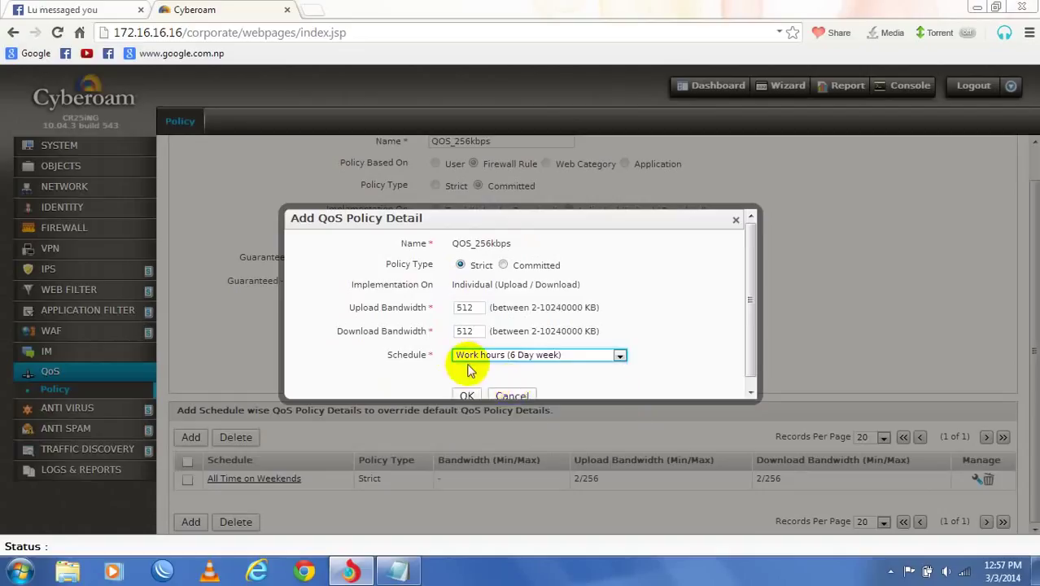
scroll(468, 370, down, 1)
click(457, 391)
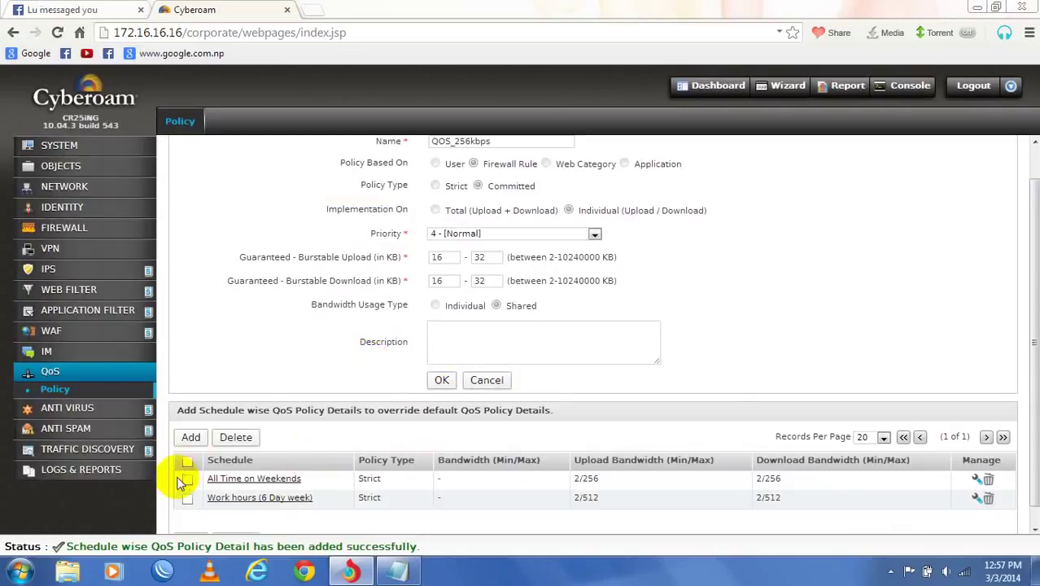
- Delete the All Time on Weekends override row and confirm the deletion
click(187, 480)
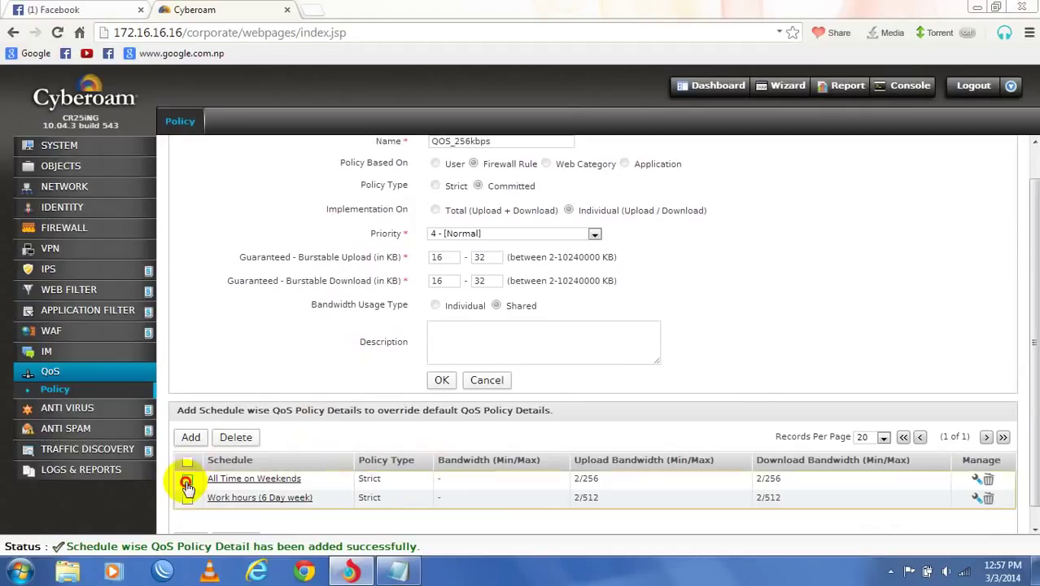
click(988, 483)
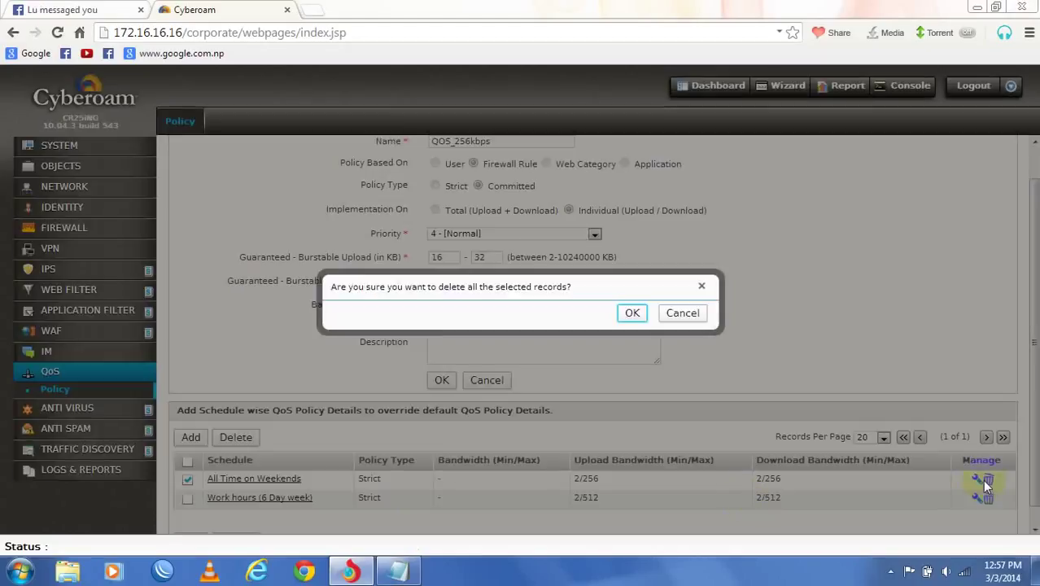
click(632, 314)
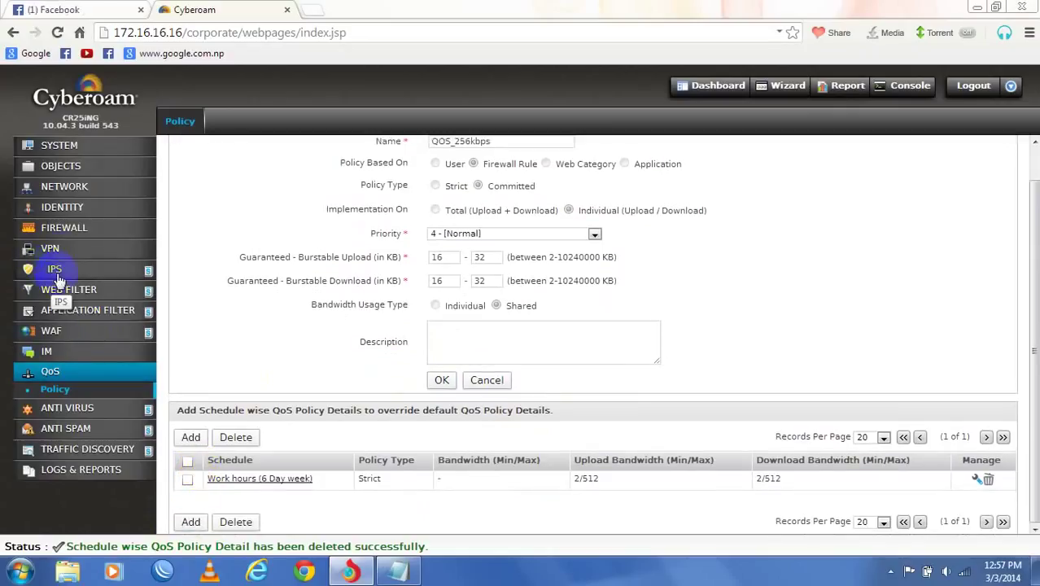
scroll(244, 293, up, 2)
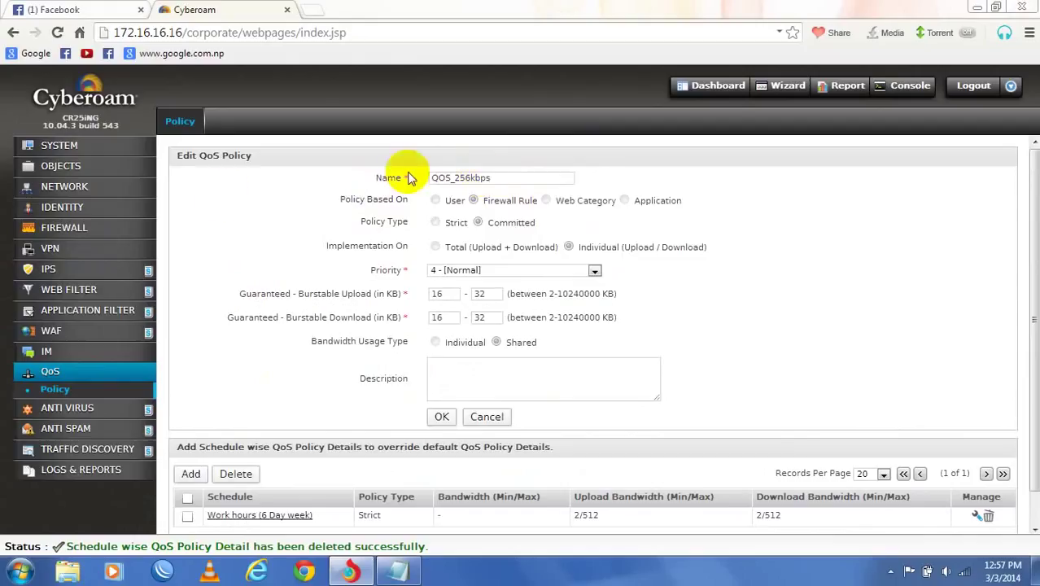
- Open the blocking web application filter policy for review
click(57, 332)
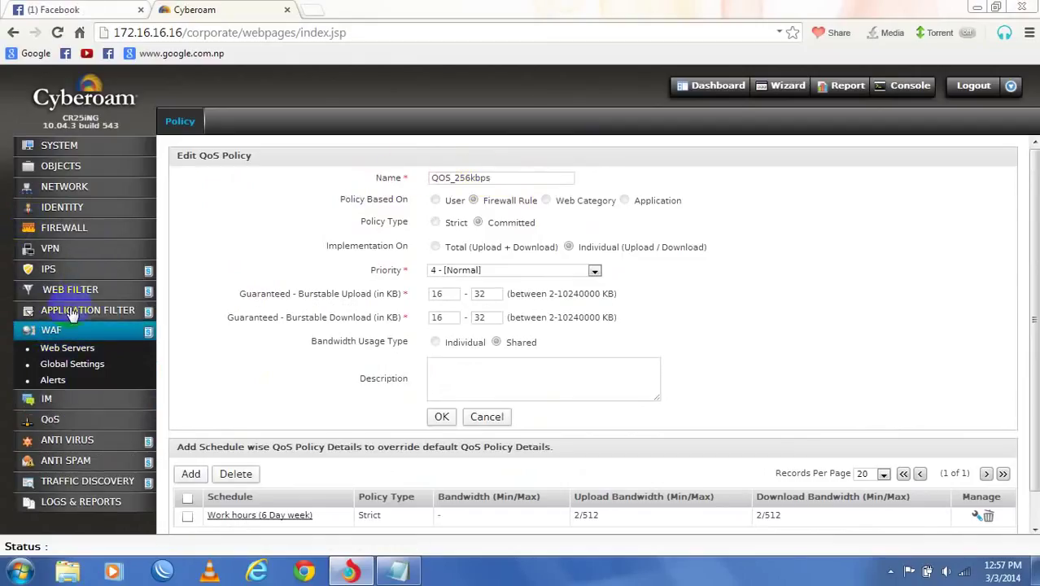
click(81, 310)
click(54, 359)
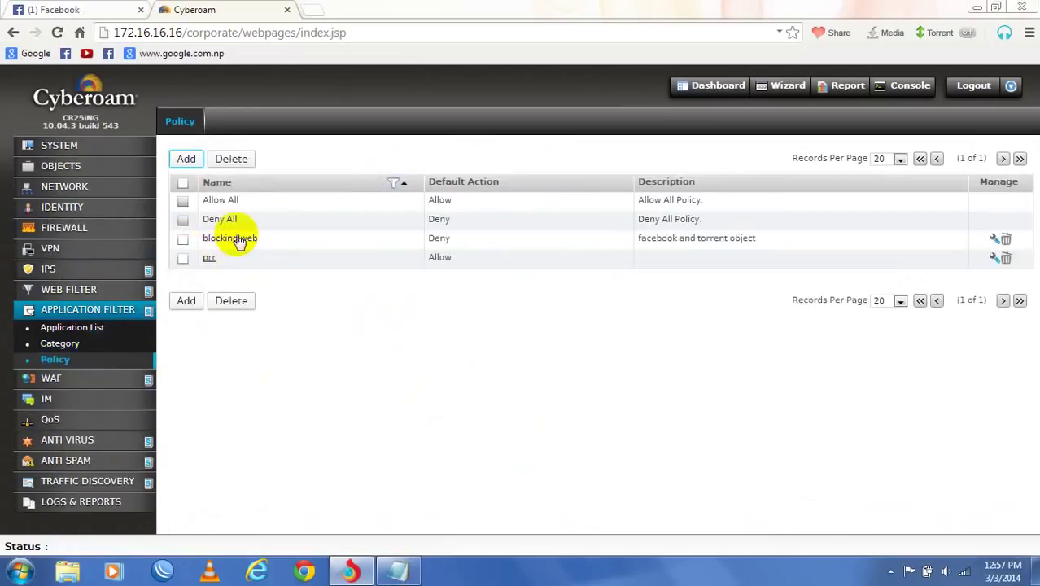
click(238, 241)
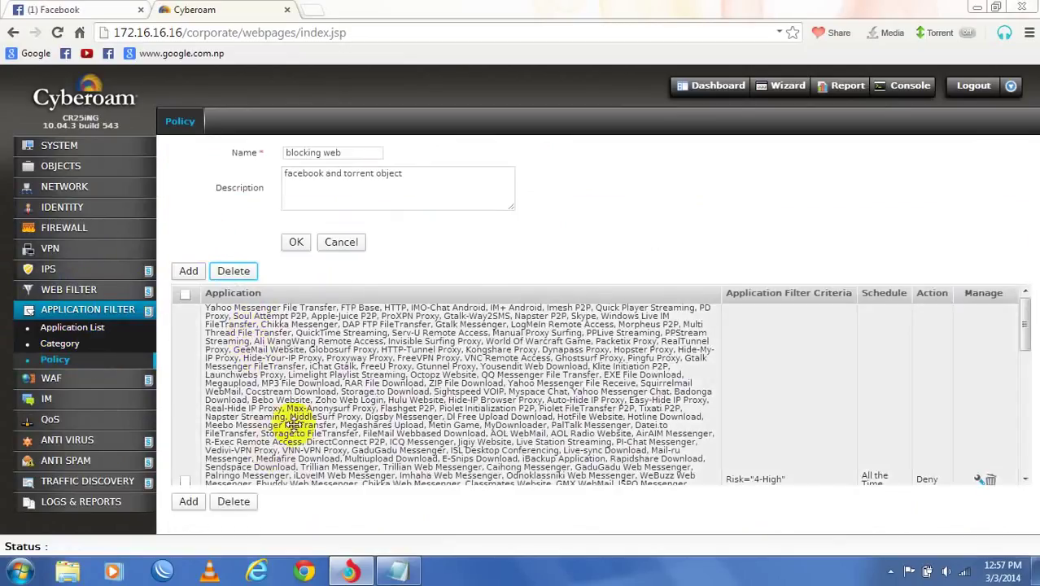
- Inspect the TEST web filter policy, cancel without saving, and begin a new web filter policy
click(74, 291)
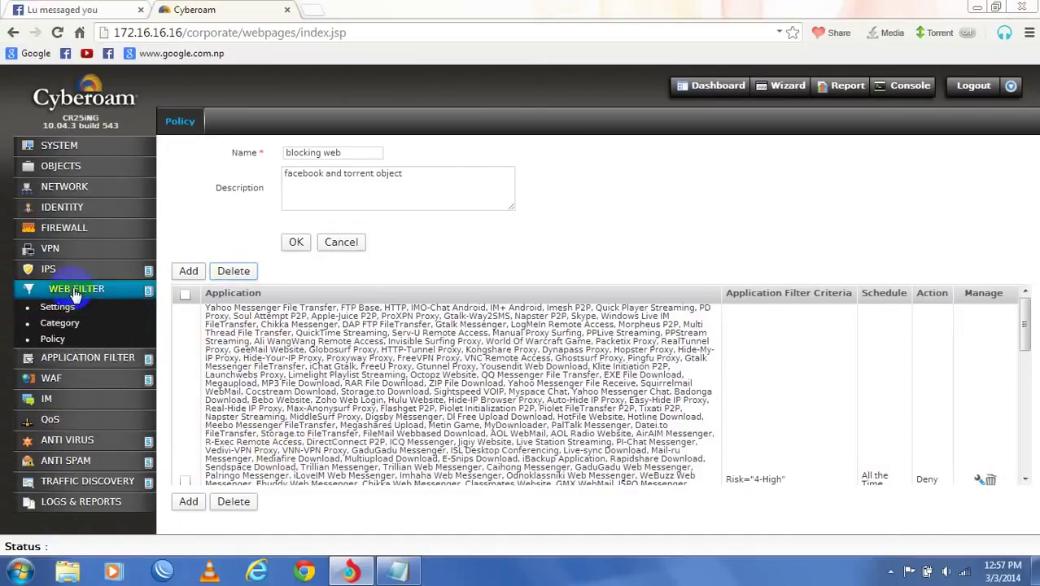
click(53, 339)
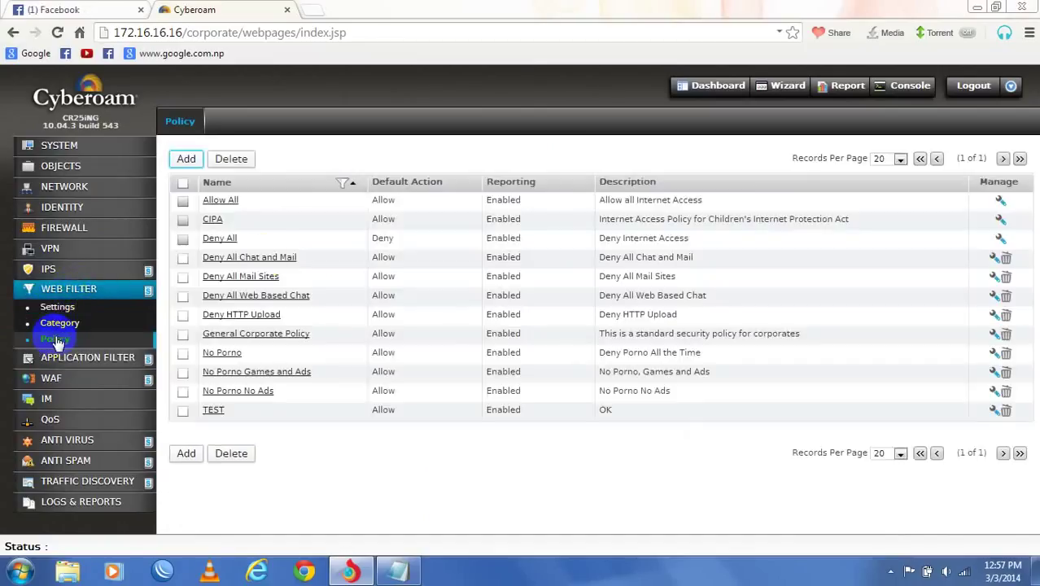
click(213, 411)
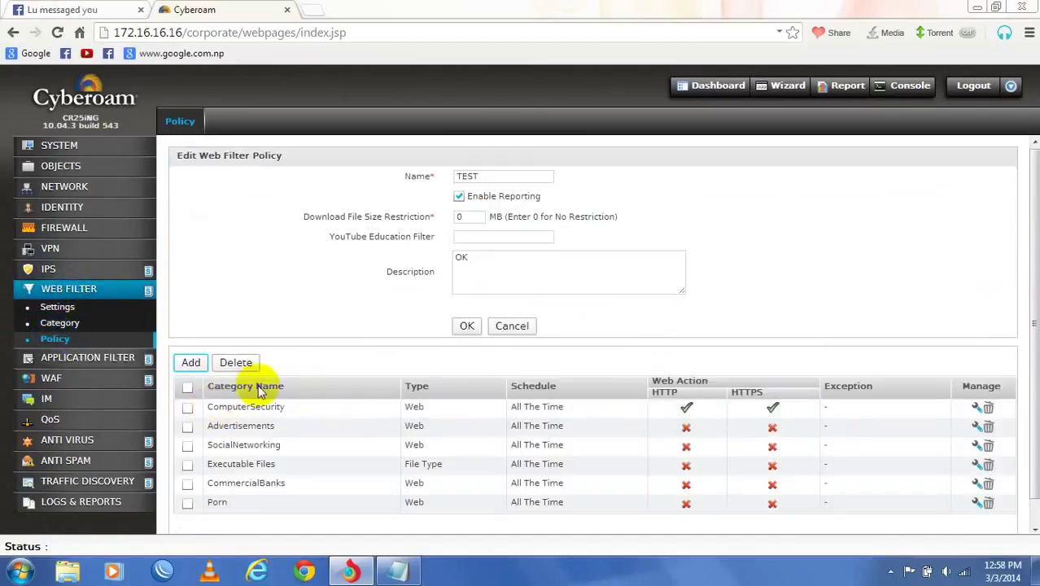
scroll(380, 425, down, 1)
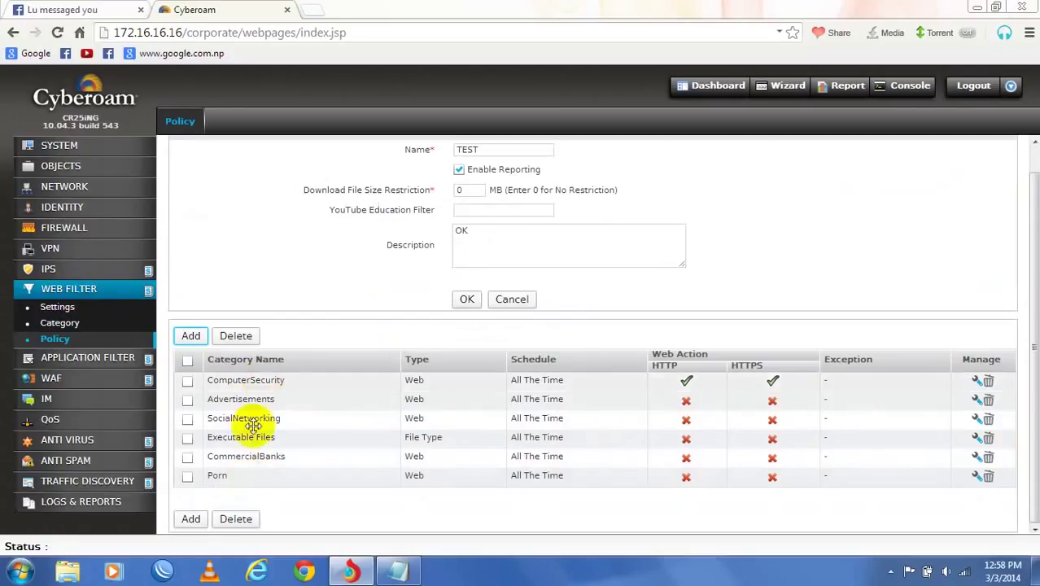
scroll(334, 351, up, 1)
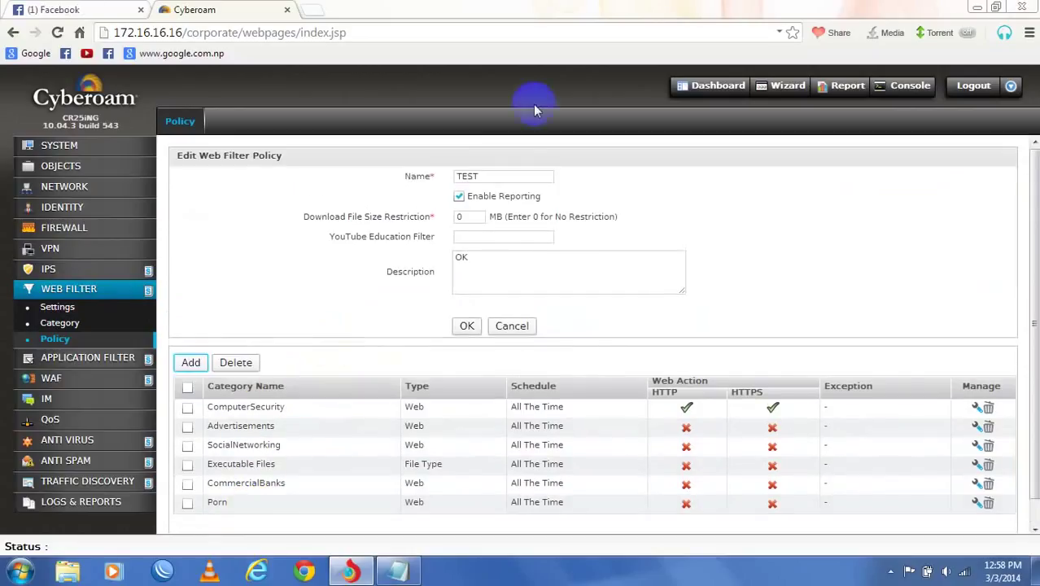
click(513, 326)
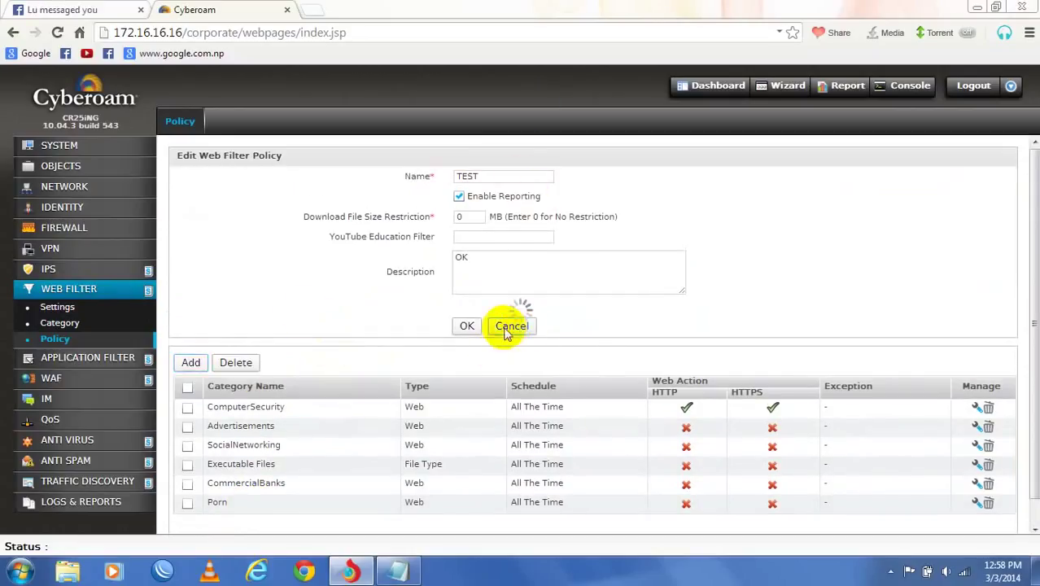
click(188, 159)
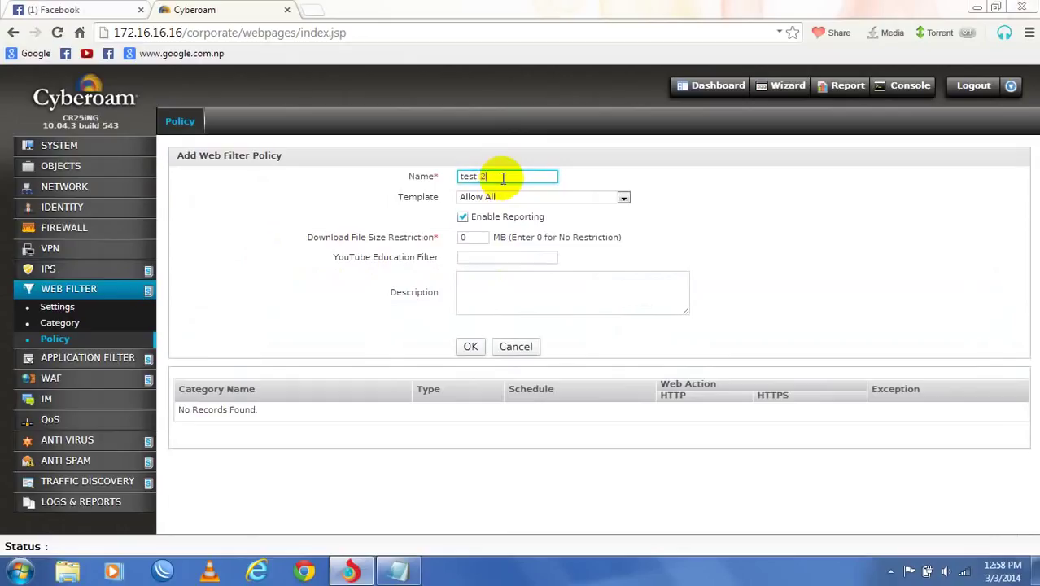
- Base test_2 on the Deny All template, give it the description 'deny object', and save it
click(535, 197)
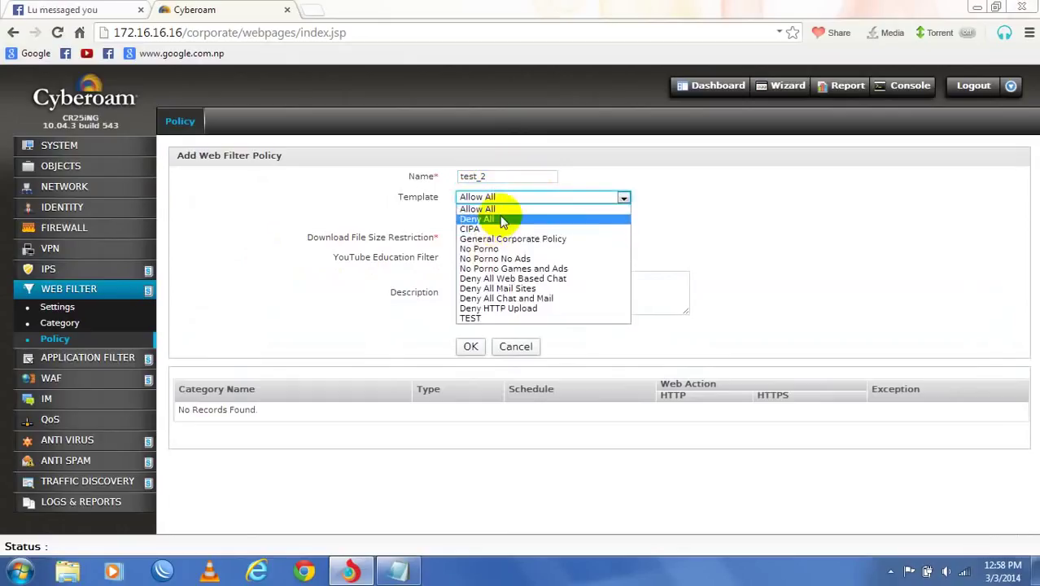
click(501, 221)
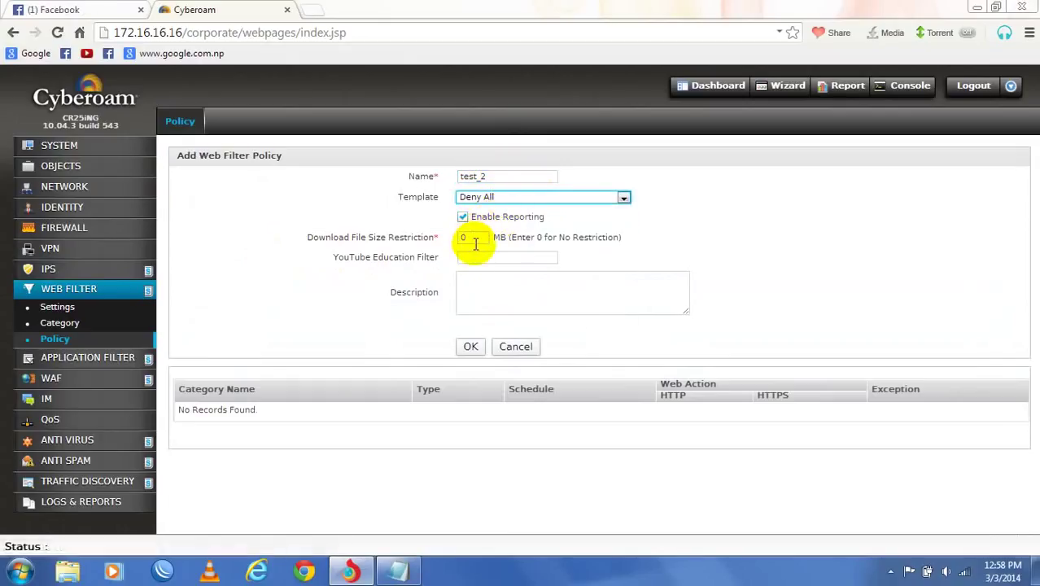
click(477, 293)
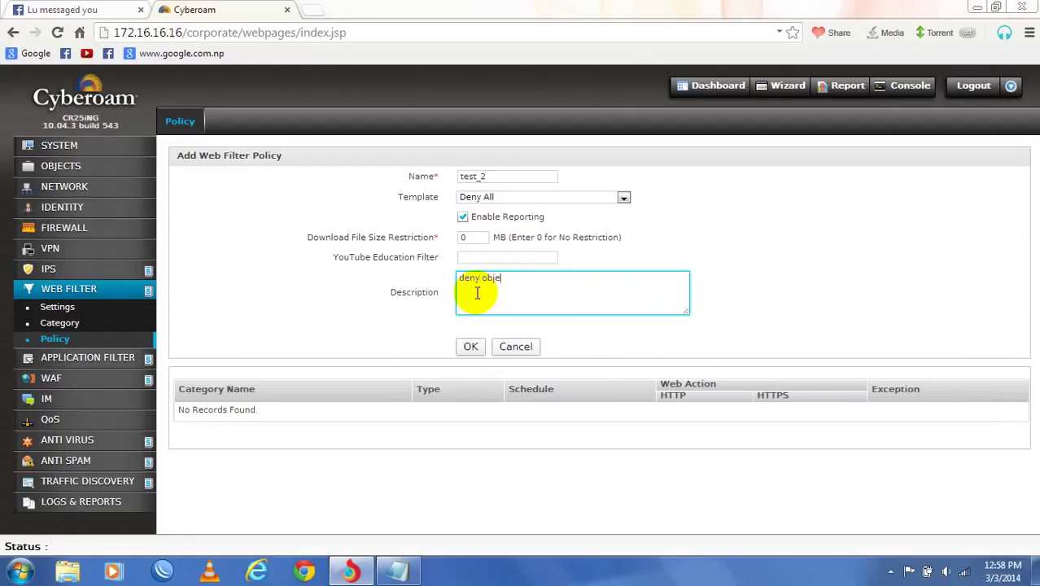
click(469, 347)
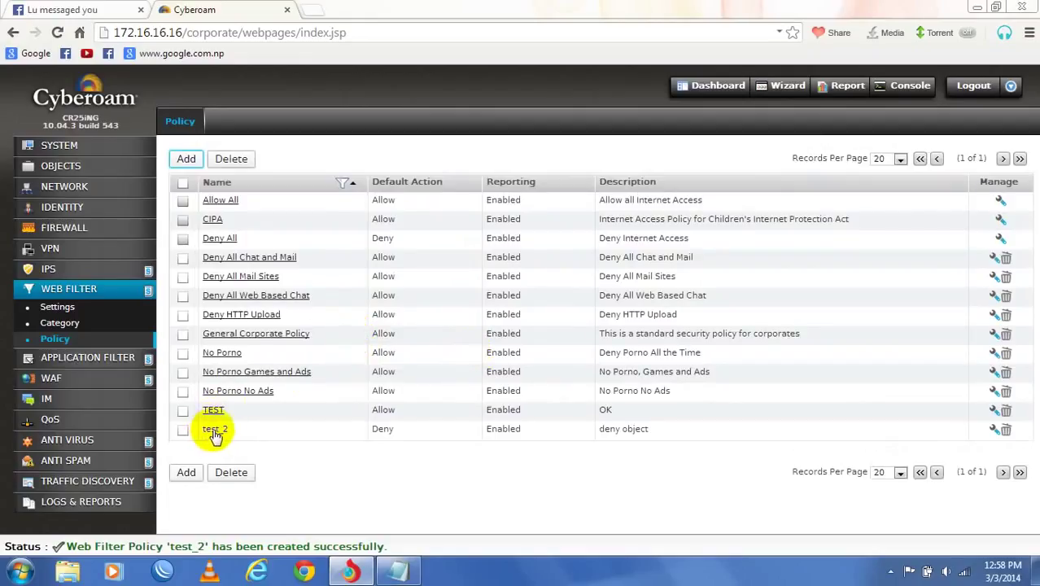
- Add a test_2 rule denying the Porn category over HTTP and HTTPS, scheduled All the Time
click(214, 428)
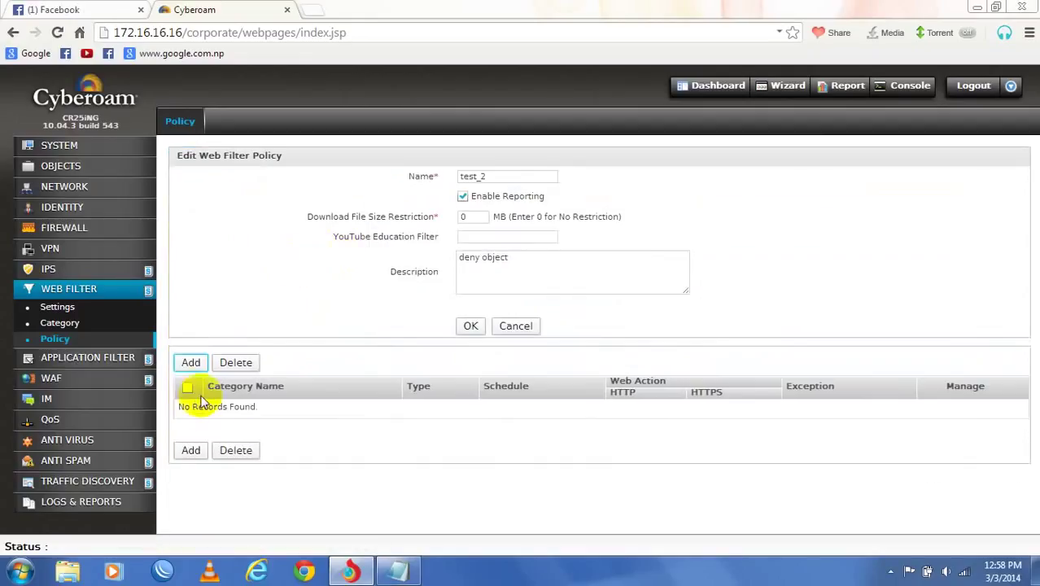
click(189, 363)
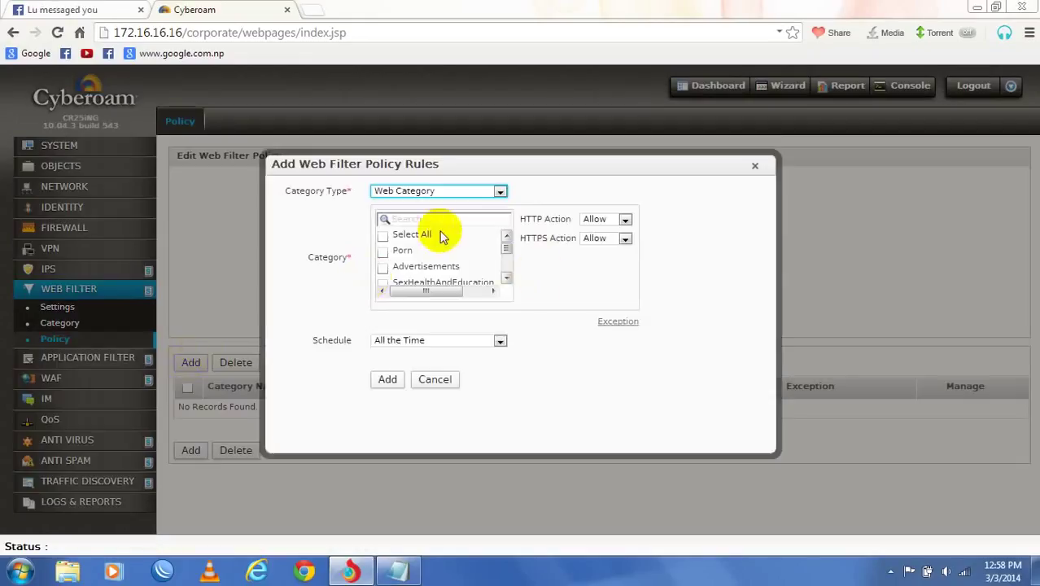
click(386, 254)
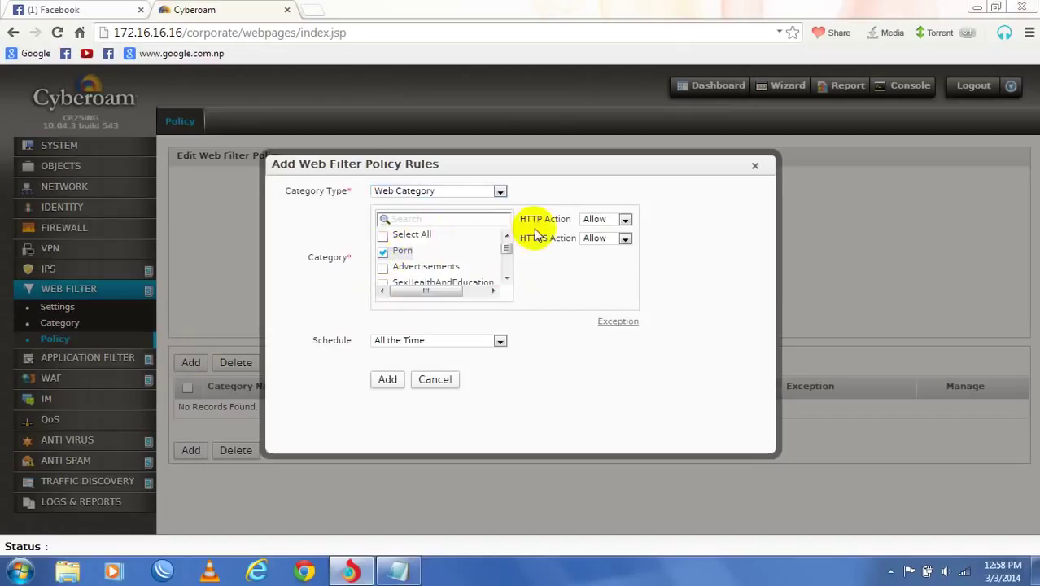
drag(506, 246, 503, 251)
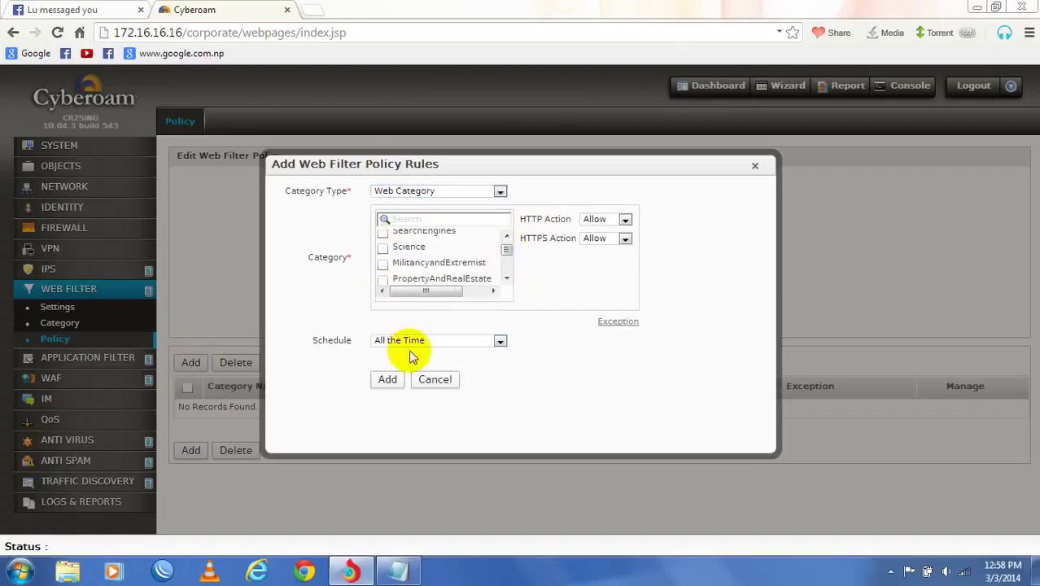
click(427, 338)
click(427, 339)
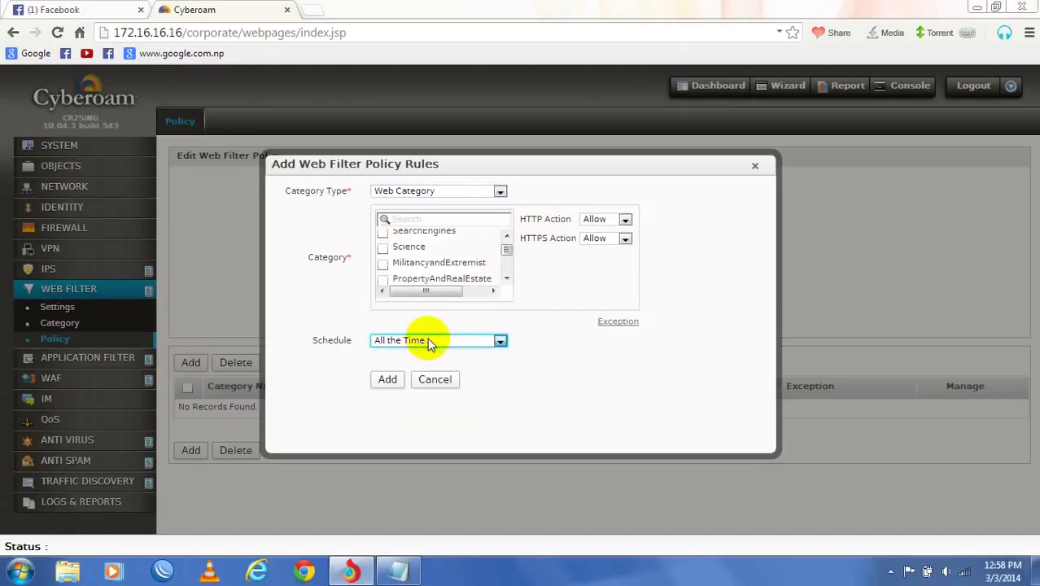
click(625, 221)
click(612, 241)
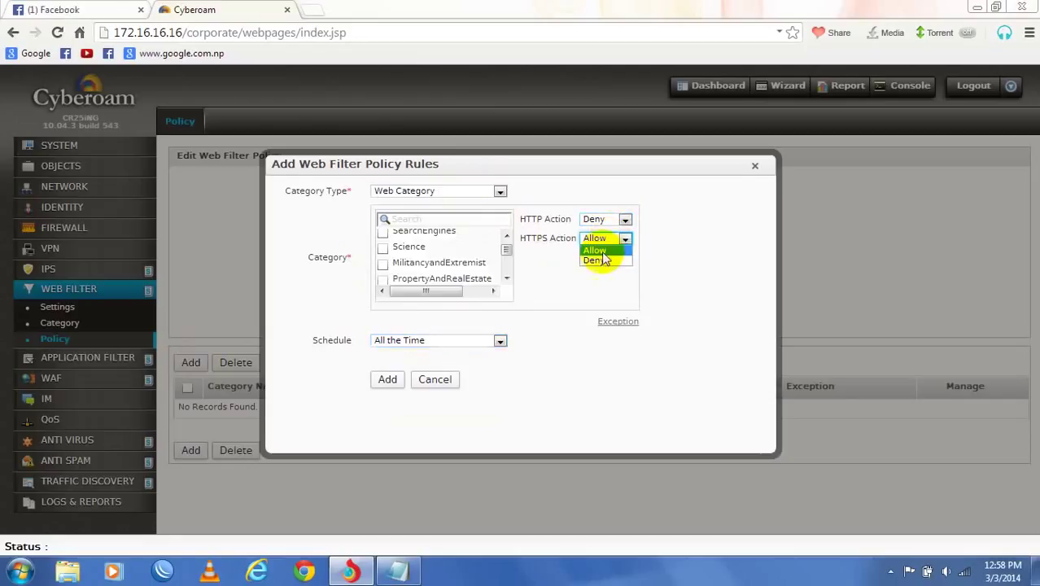
click(600, 262)
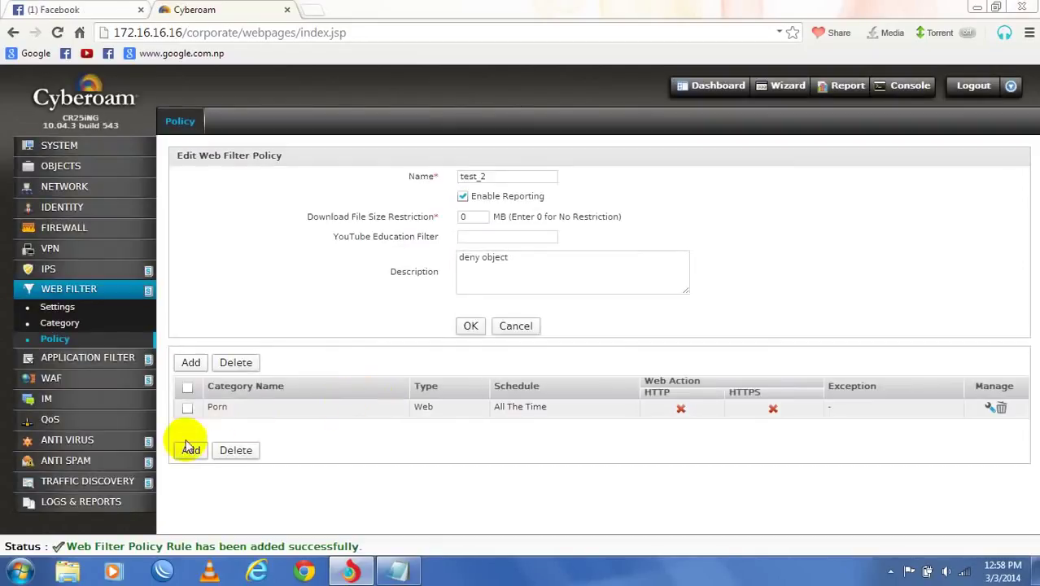
- Add a second test_2 rule denying Advertisements over HTTP and HTTPS
click(190, 450)
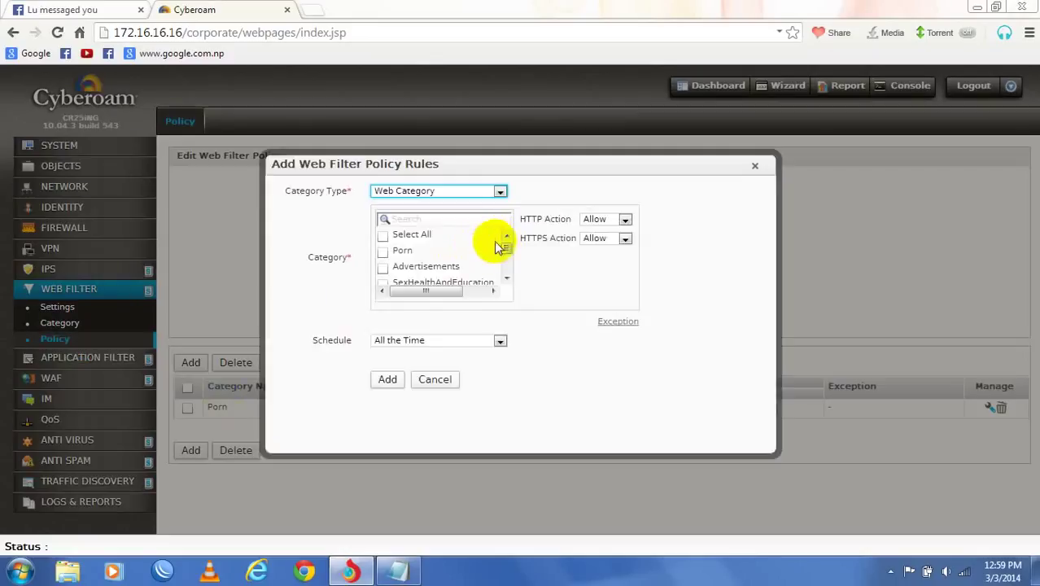
click(383, 268)
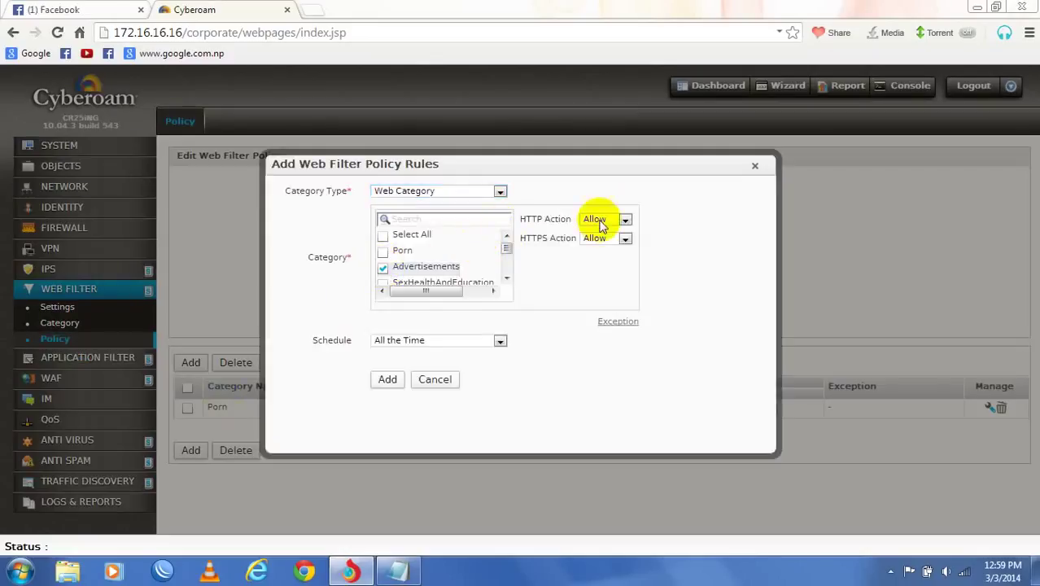
click(600, 222)
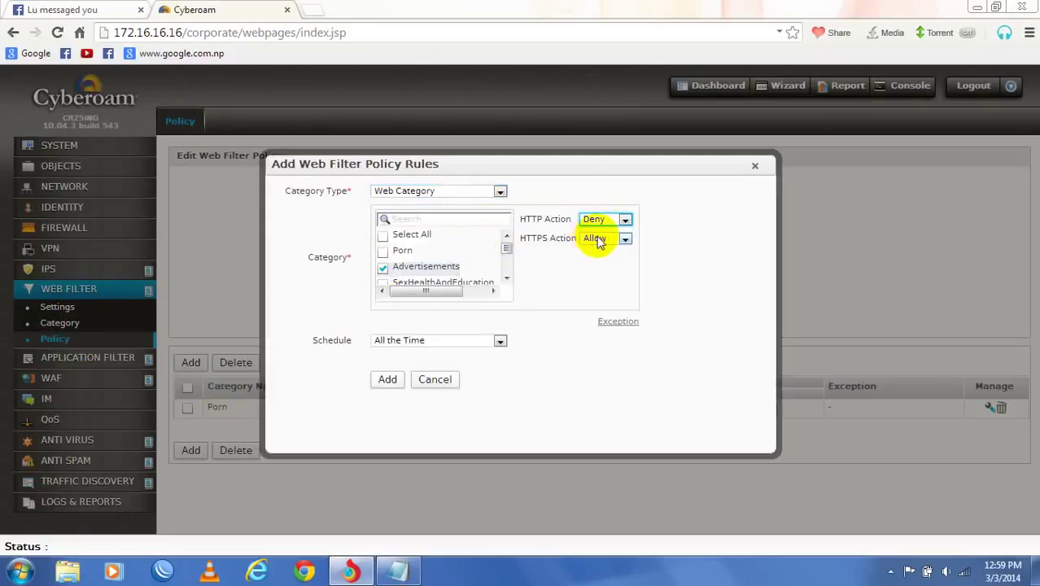
click(598, 239)
click(593, 259)
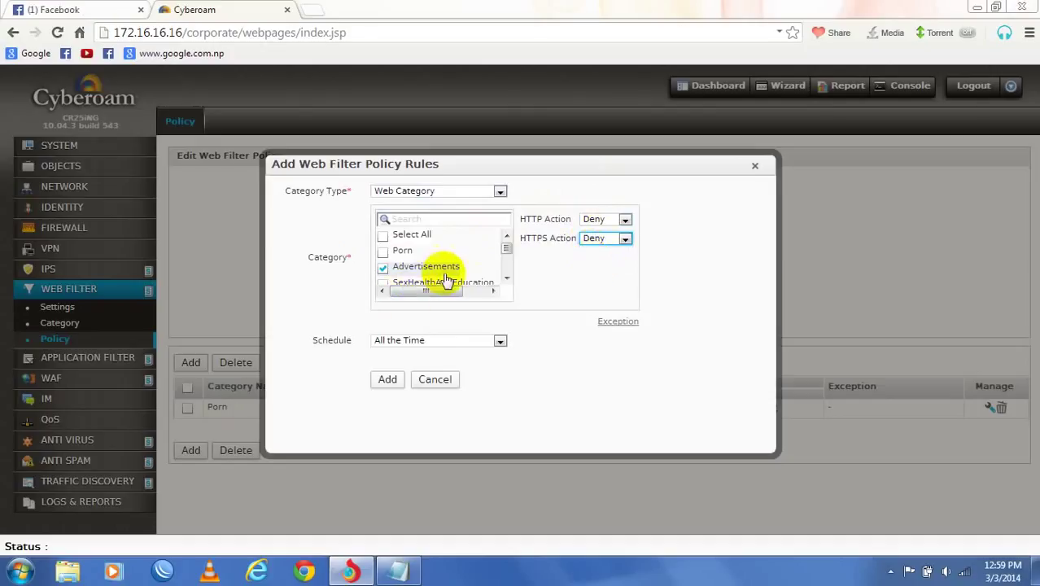
click(387, 380)
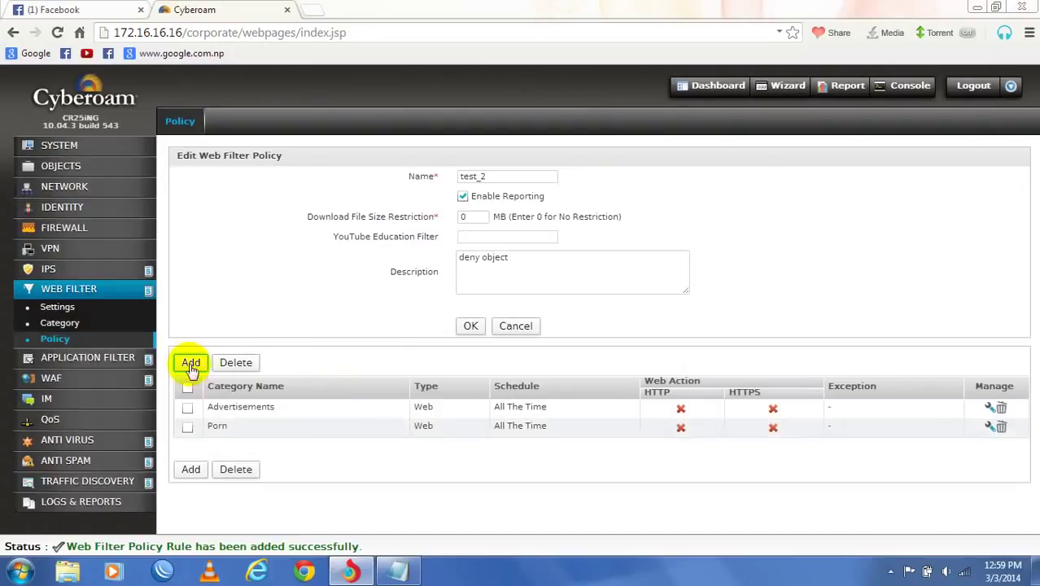
- Add a test_2 rule denying the Cricket category over both HTTP and HTTPS
click(191, 365)
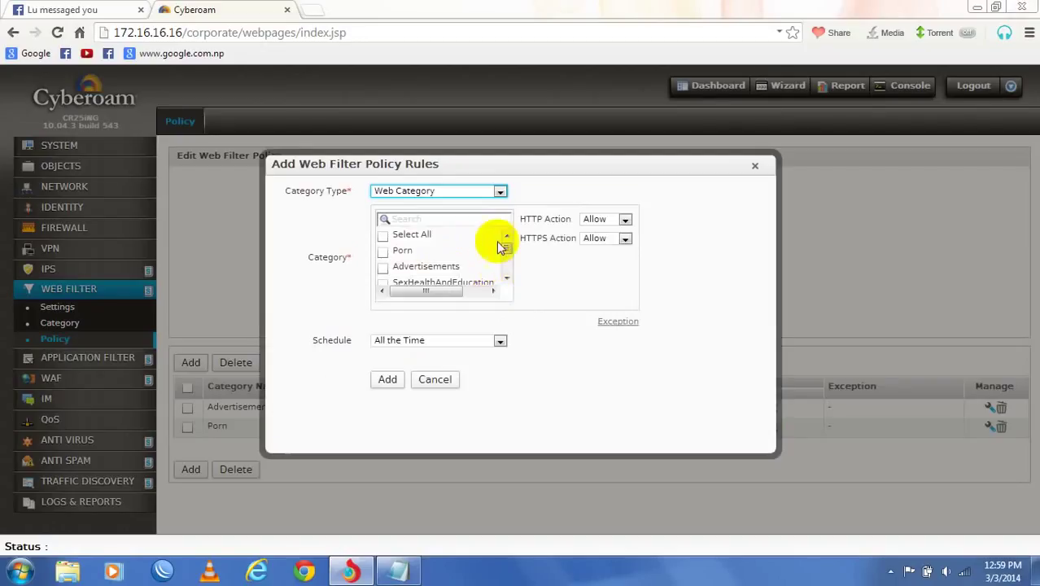
drag(511, 247, 506, 248)
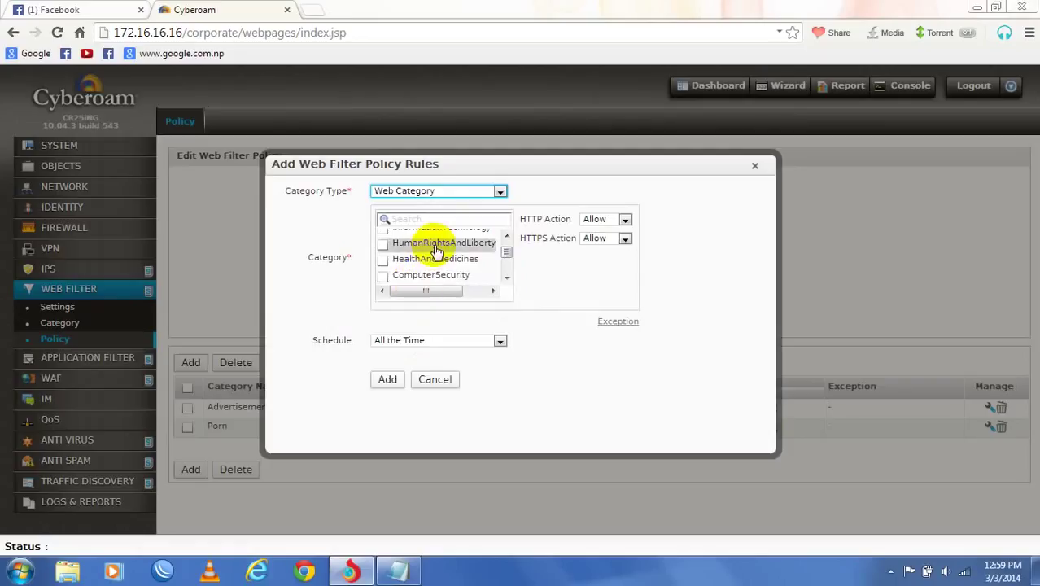
click(448, 217)
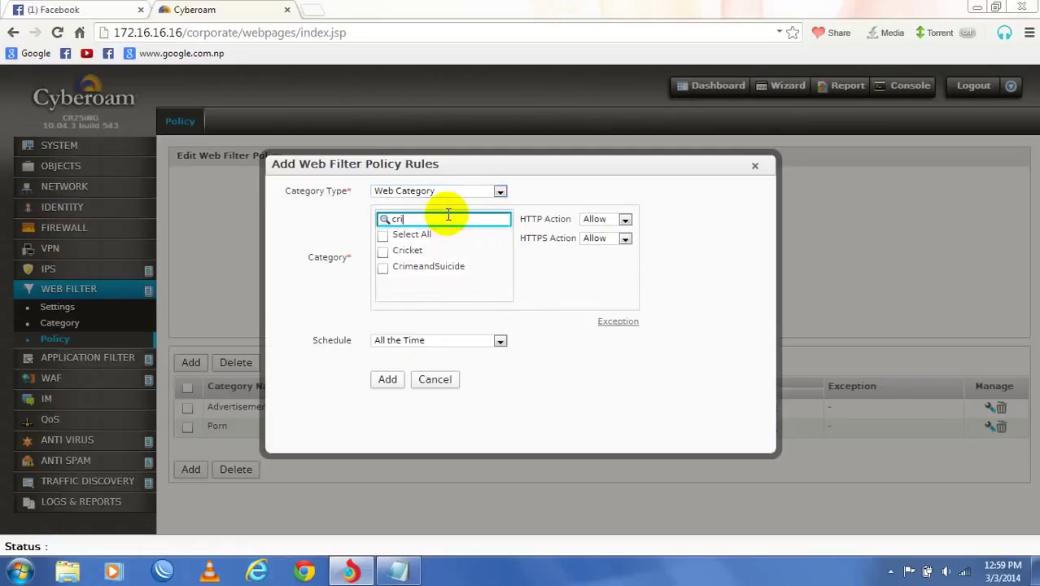
click(383, 253)
click(598, 219)
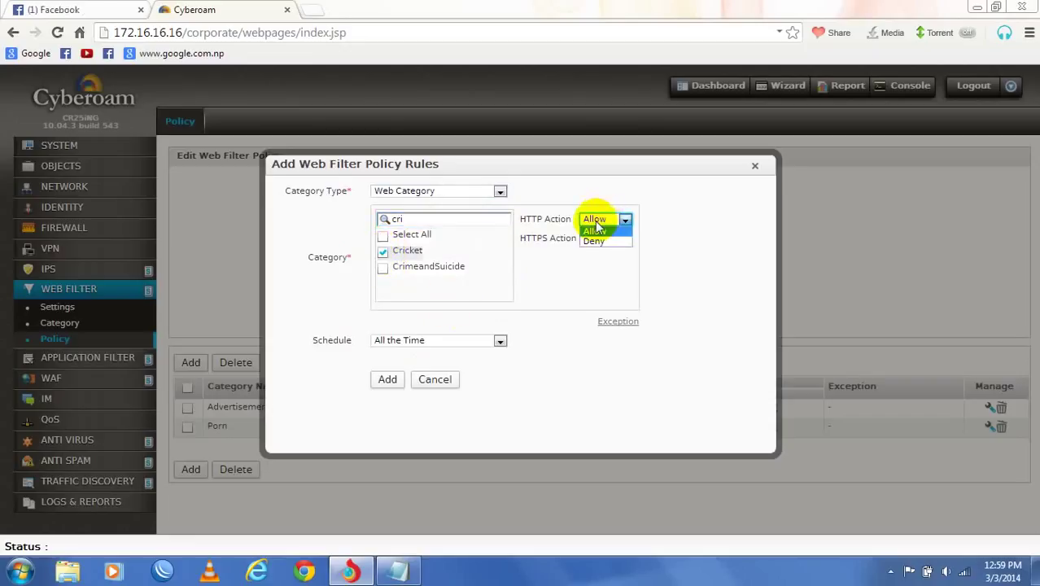
click(592, 241)
click(591, 242)
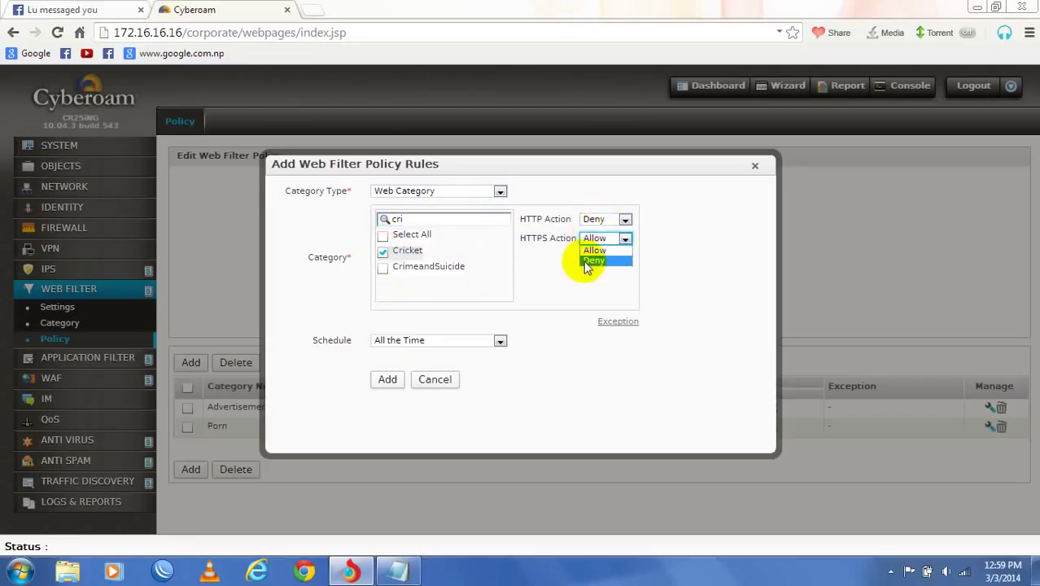
click(592, 261)
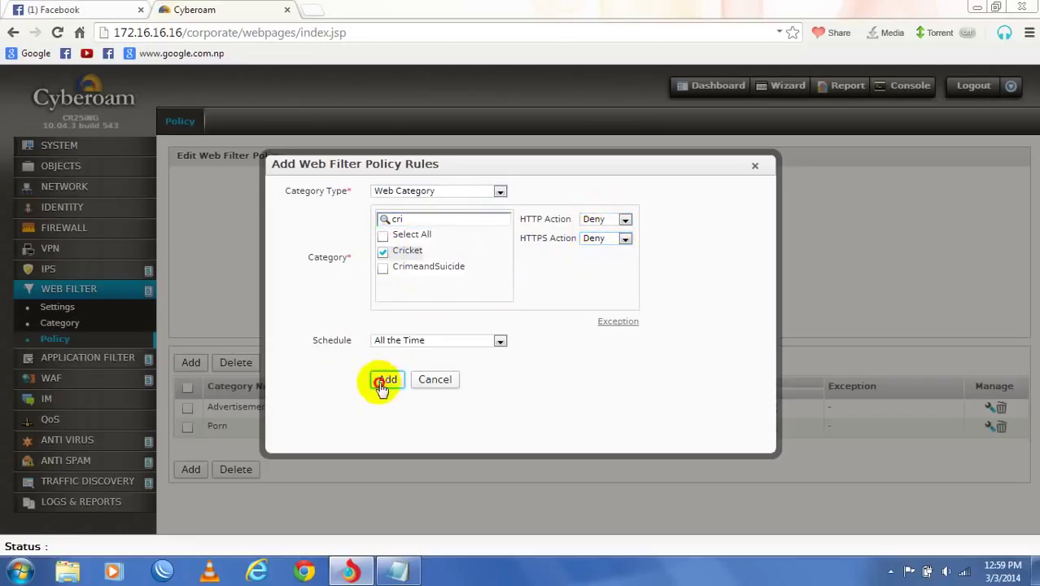
click(383, 380)
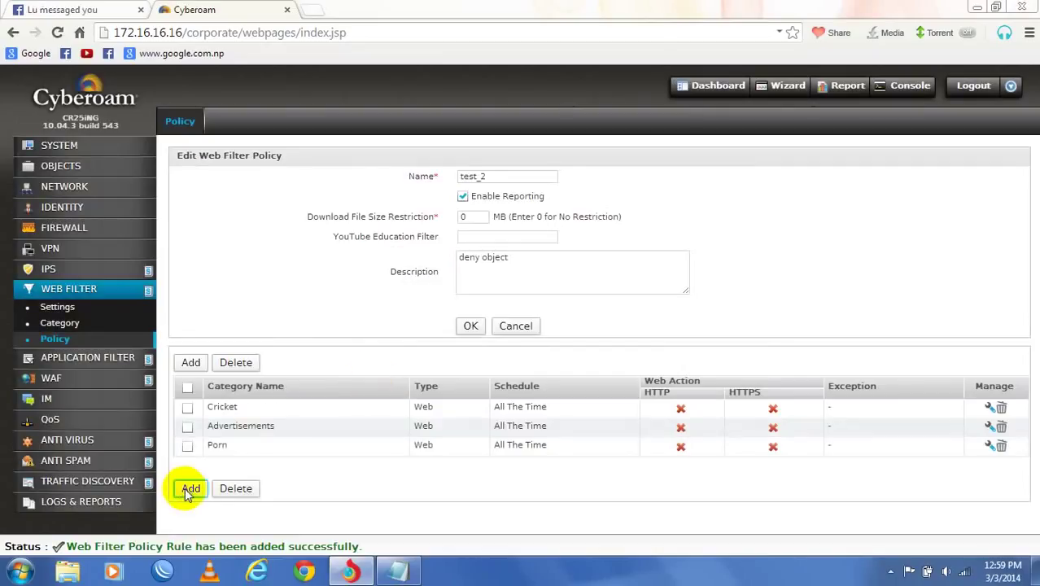
- Add a test_2 rule denying the Chat category over both HTTP and HTTPS
click(191, 488)
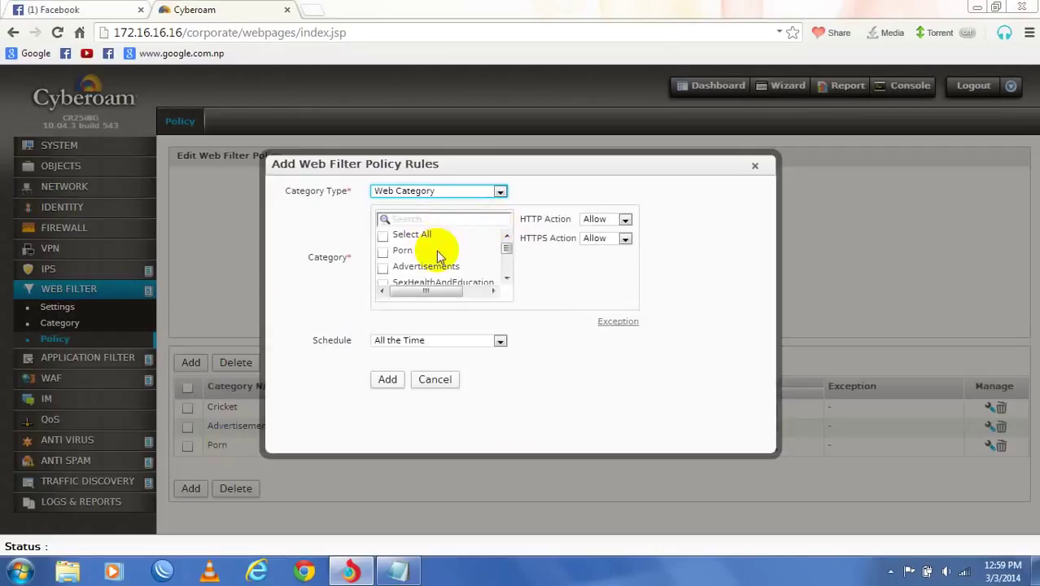
scroll(439, 256, down, 5)
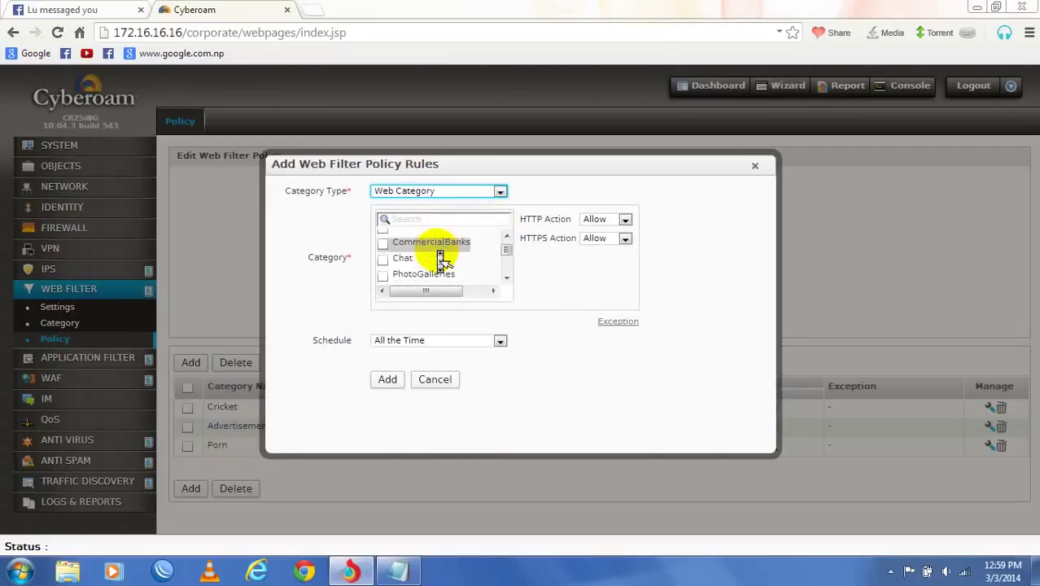
scroll(441, 254, down, 1)
click(388, 238)
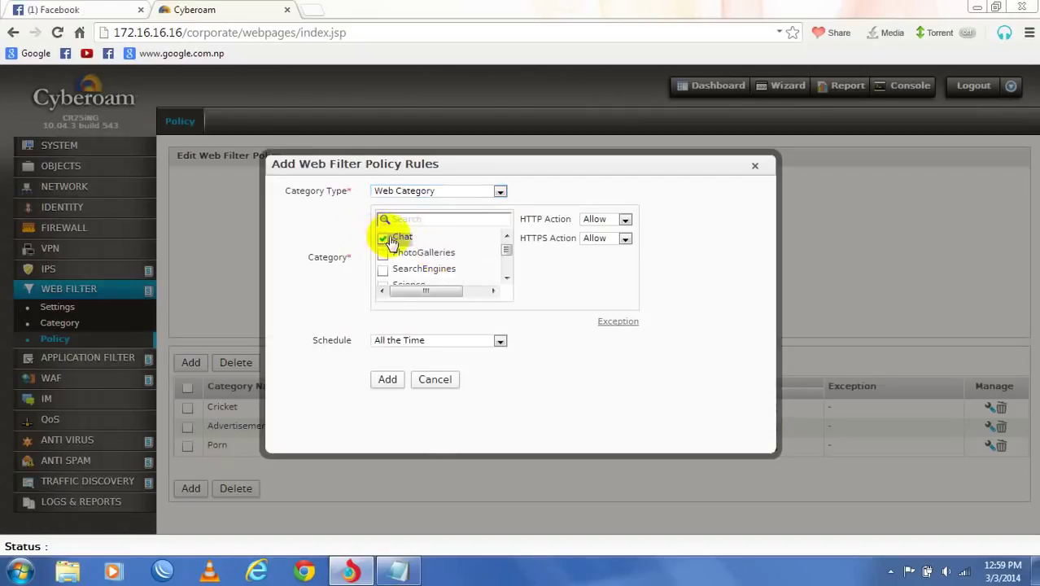
click(625, 219)
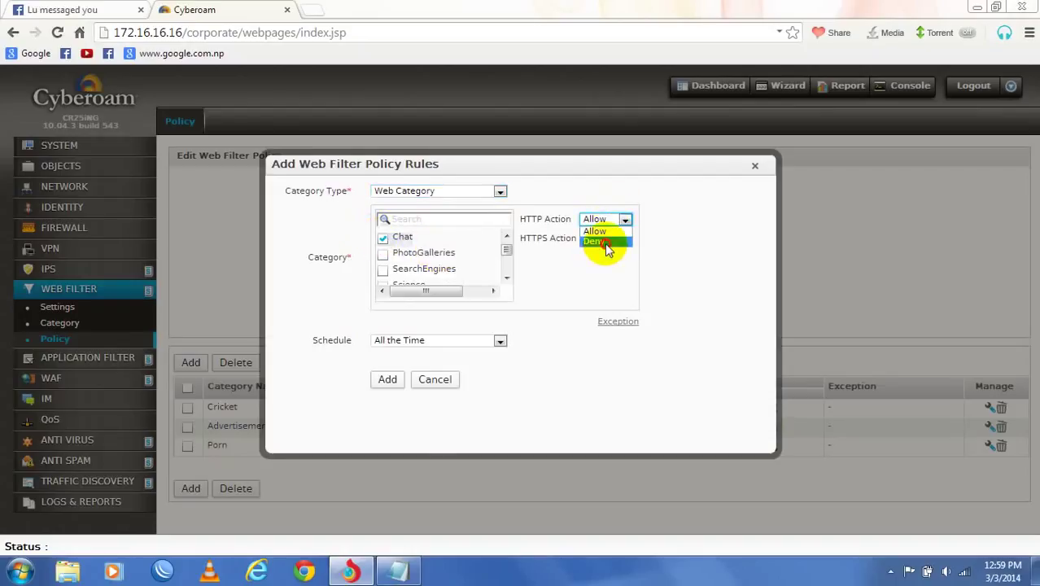
click(607, 243)
click(598, 239)
click(598, 269)
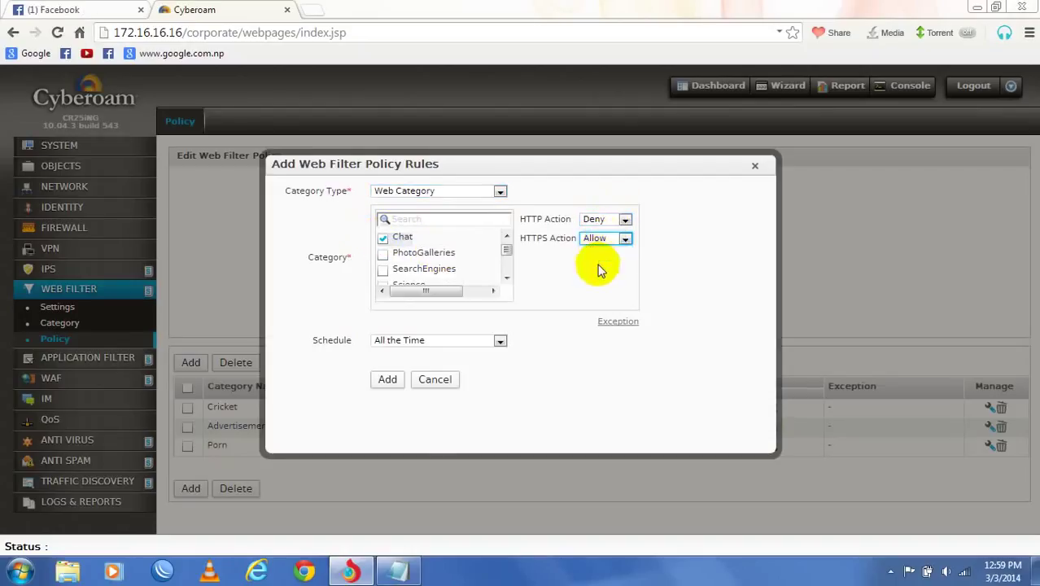
click(389, 381)
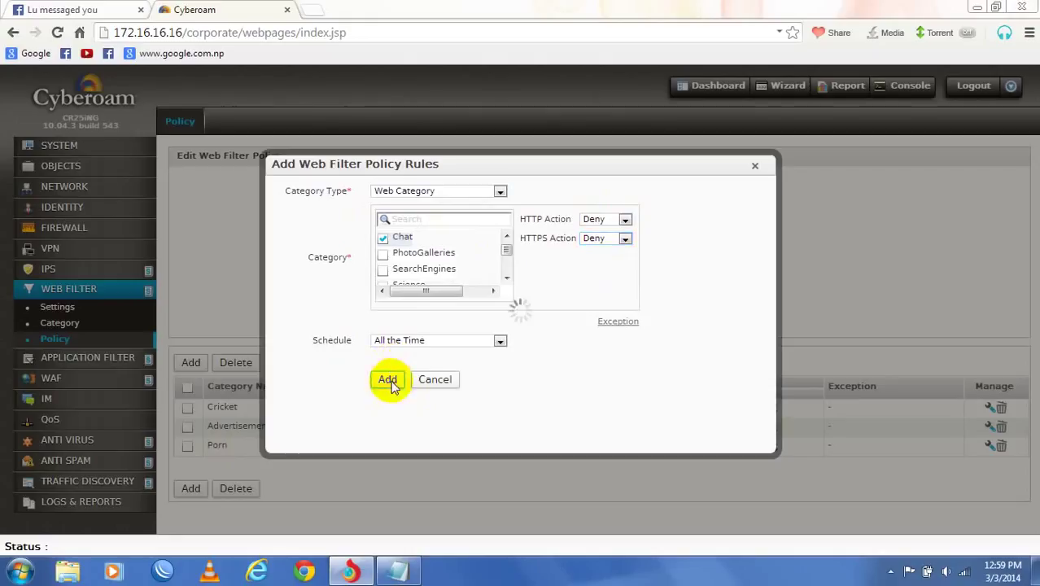
click(187, 508)
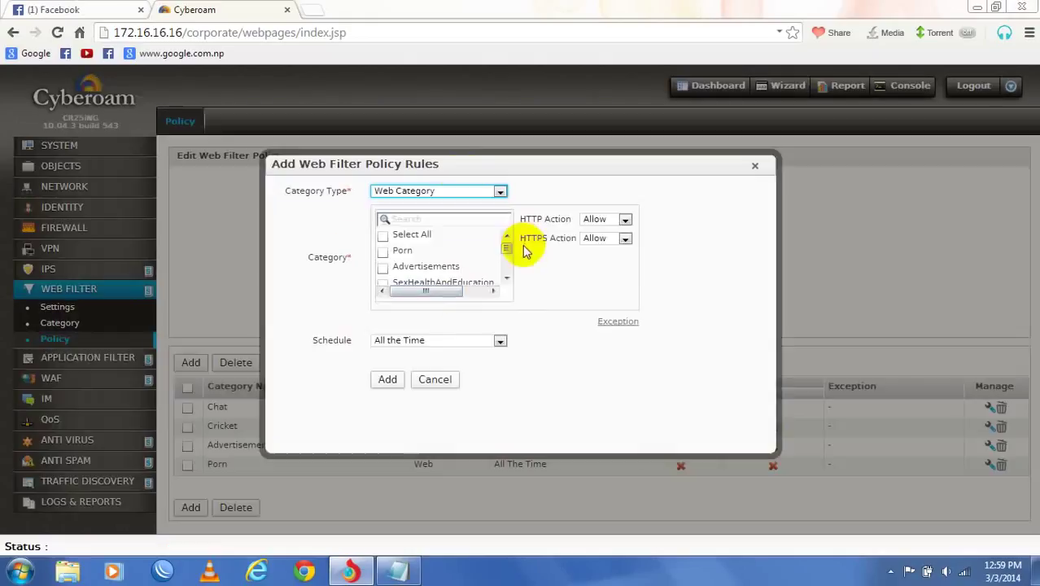
- Add a Video Files file-type rule to test_2, keeping HTTP and HTTPS set to Allow
click(482, 193)
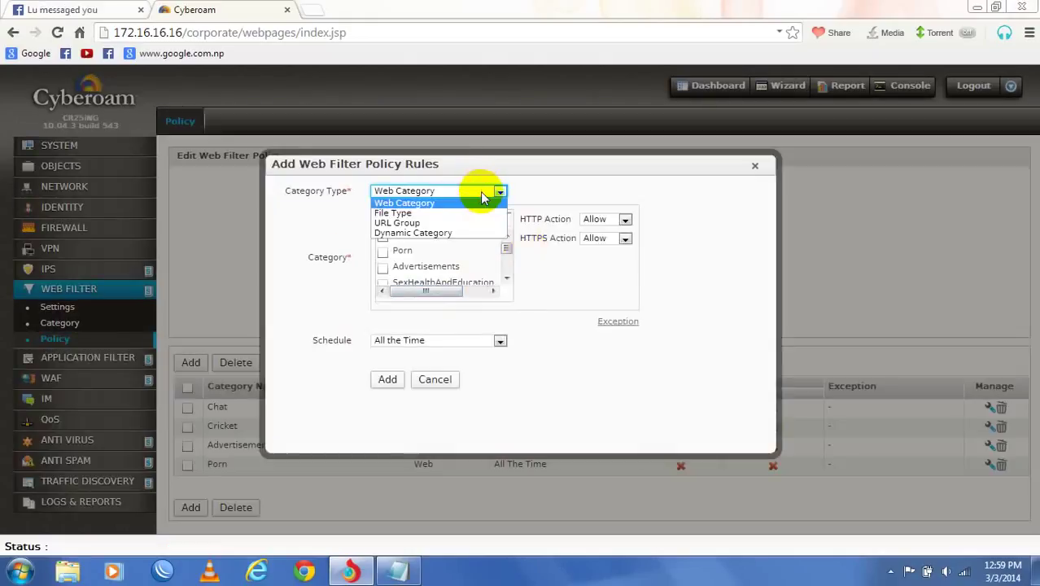
click(470, 213)
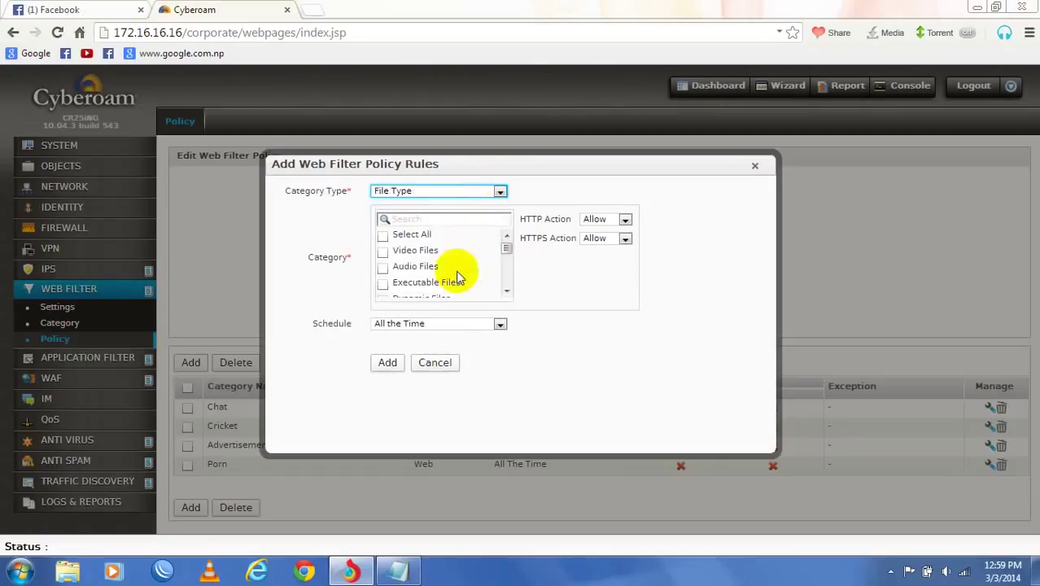
click(384, 256)
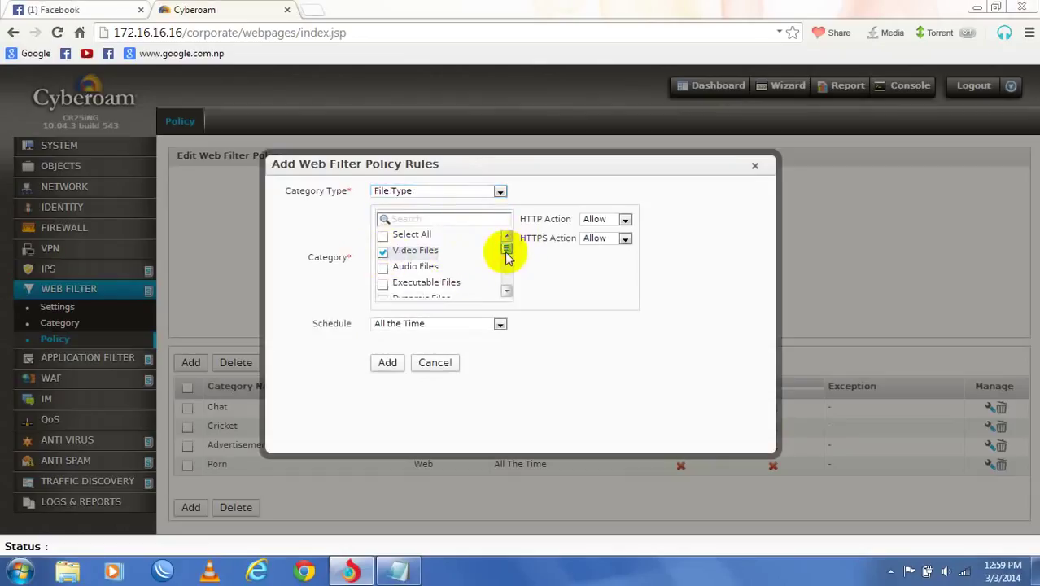
drag(506, 255, 505, 282)
click(506, 257)
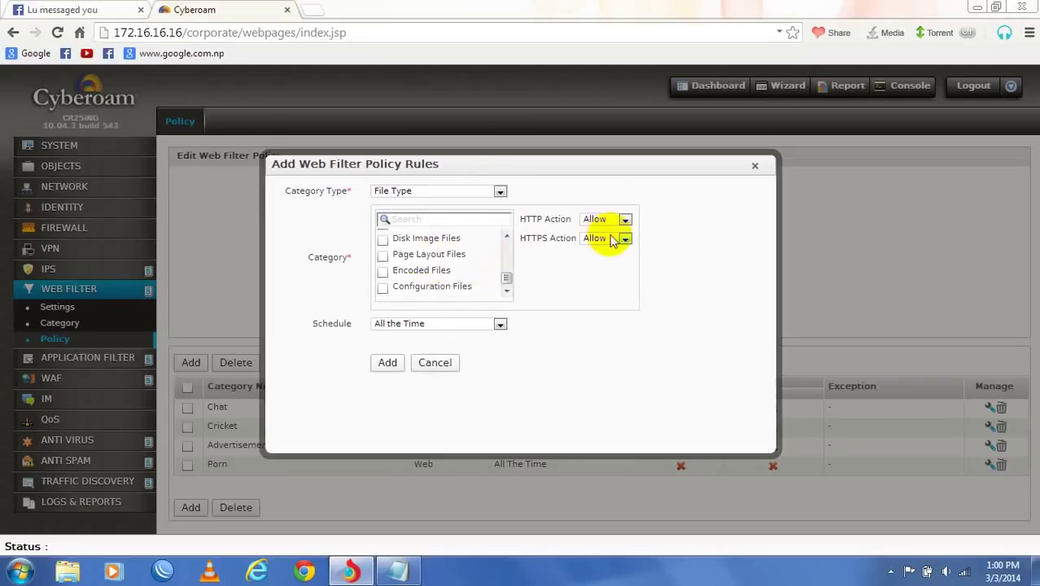
click(380, 361)
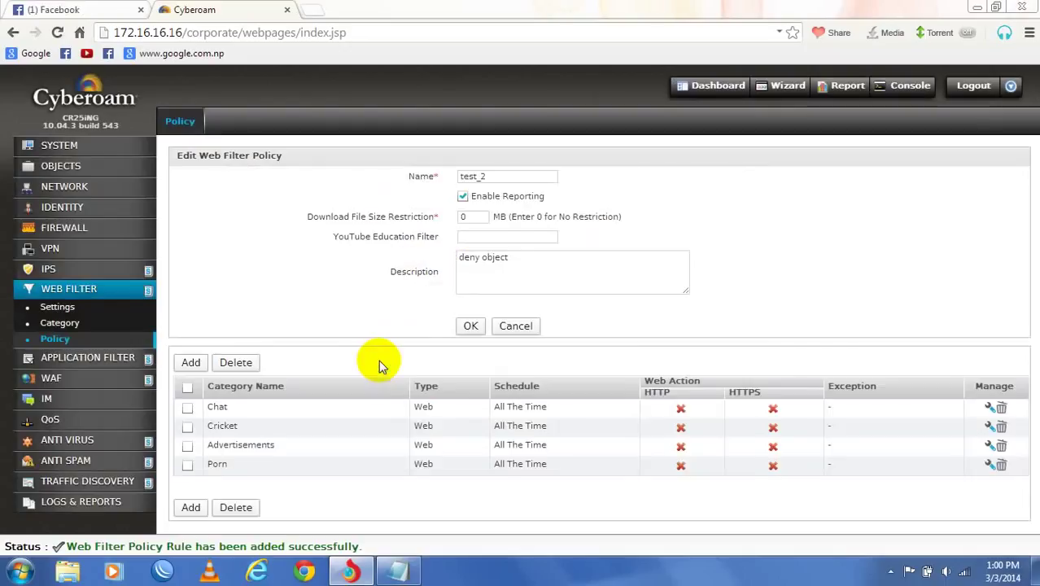
- Add a test_2 rule denying the Gambling category over HTTP and HTTPS
click(190, 363)
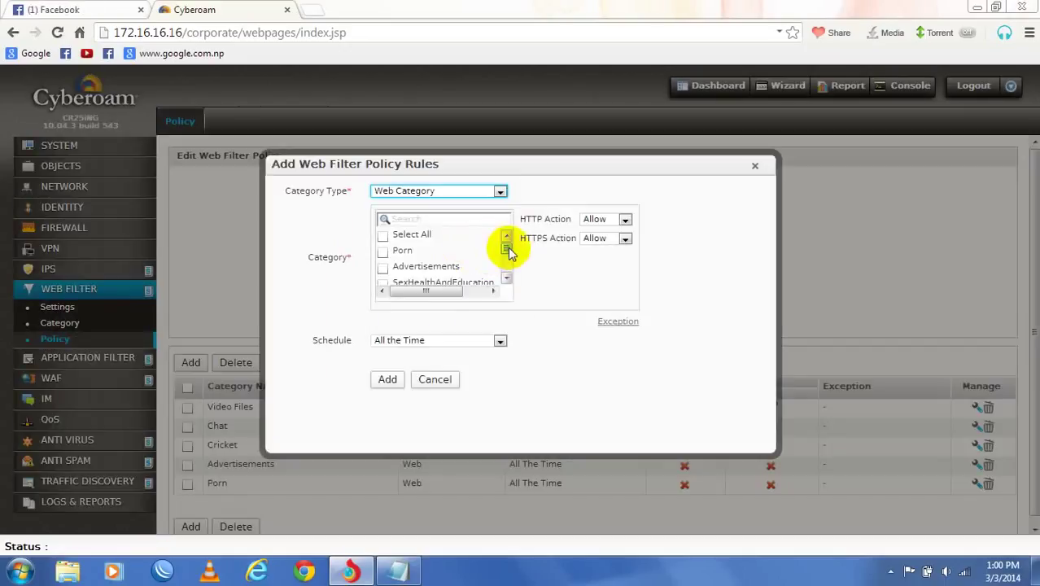
drag(507, 248, 508, 256)
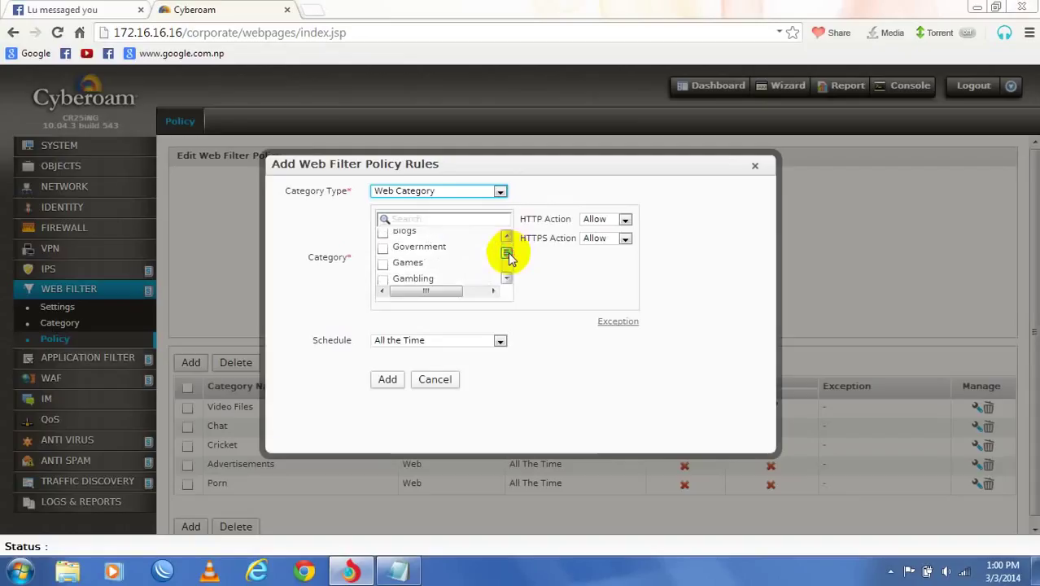
click(383, 279)
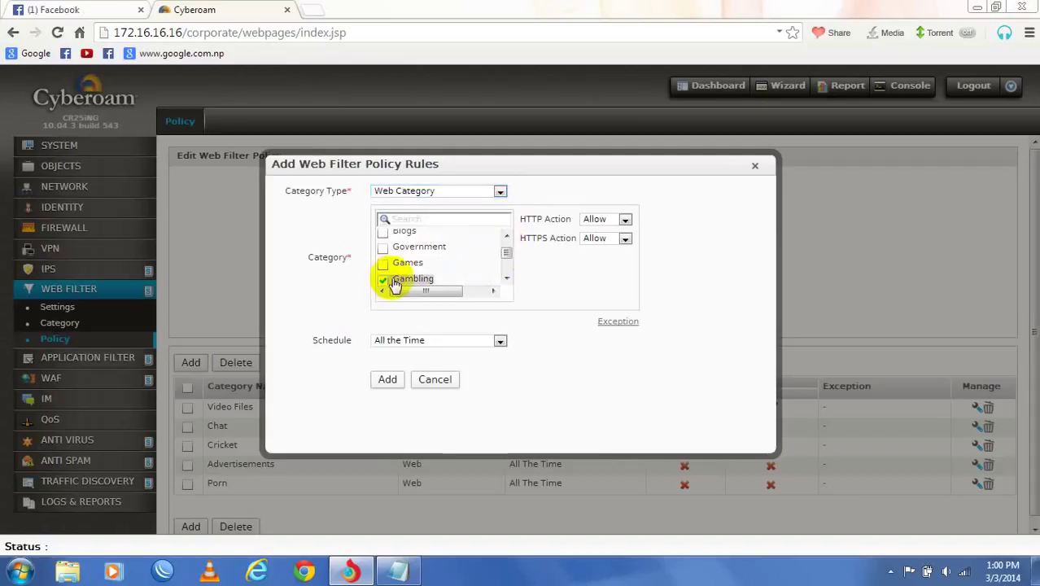
click(625, 220)
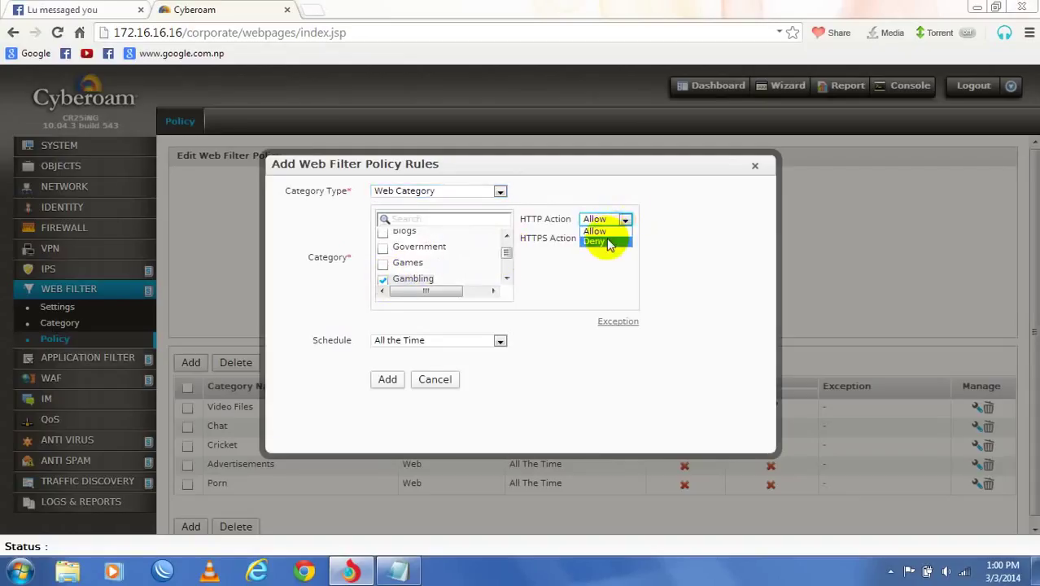
click(609, 242)
click(602, 238)
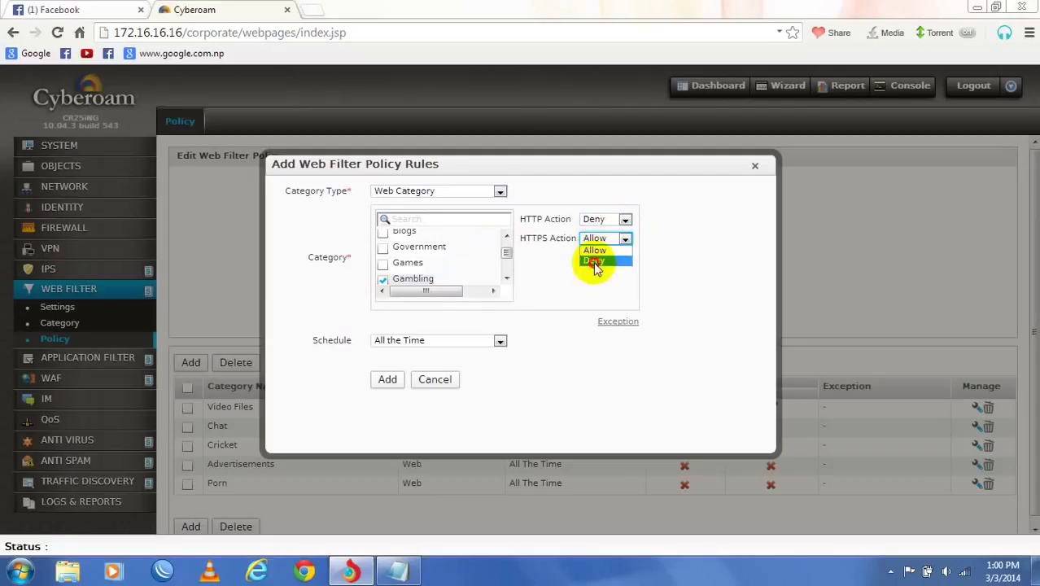
click(595, 261)
click(387, 380)
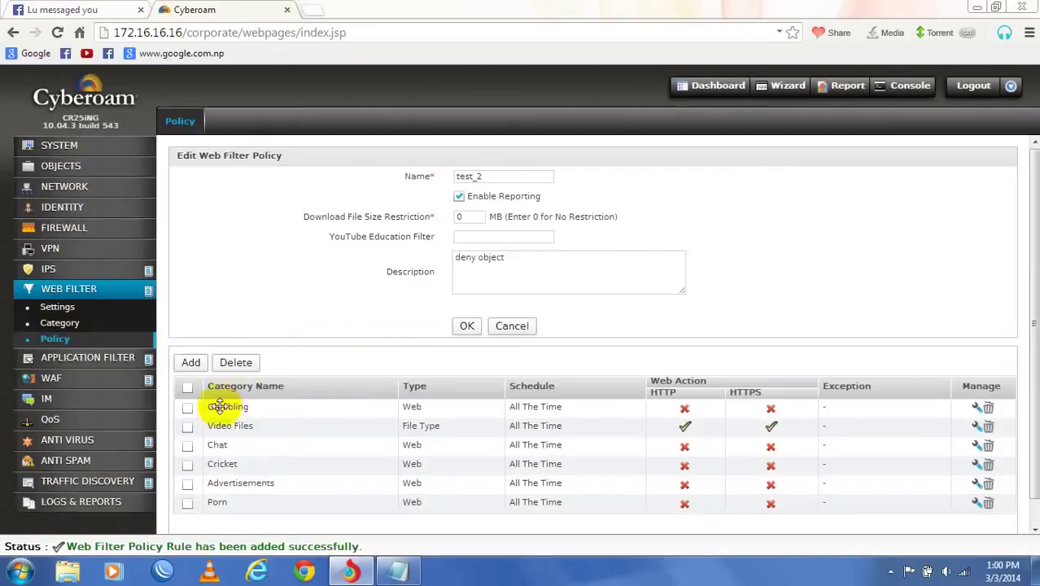
- Add a test_2 rule denying the Games category over HTTP and HTTPS
click(189, 362)
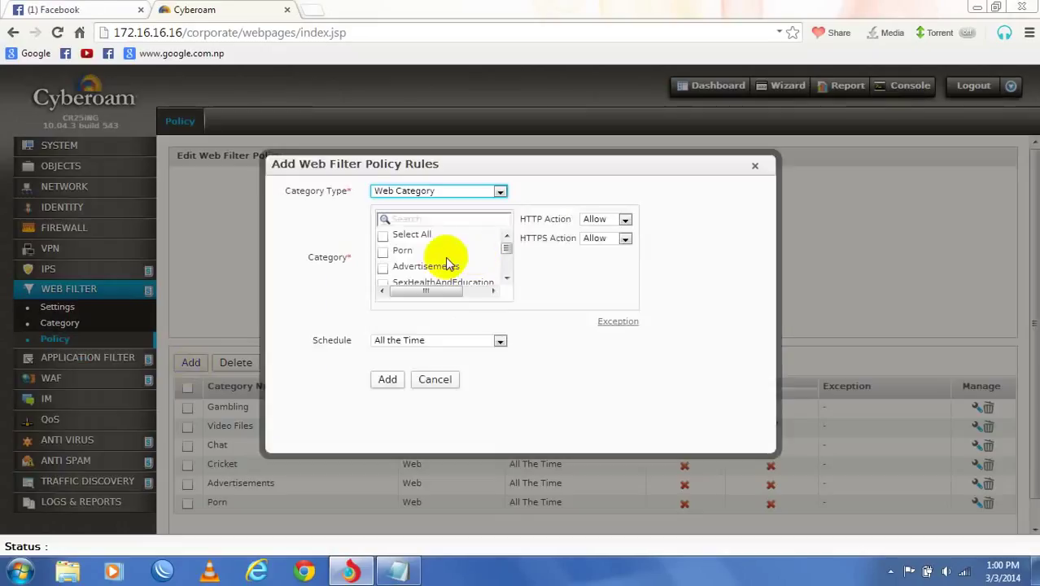
middle_click(448, 266)
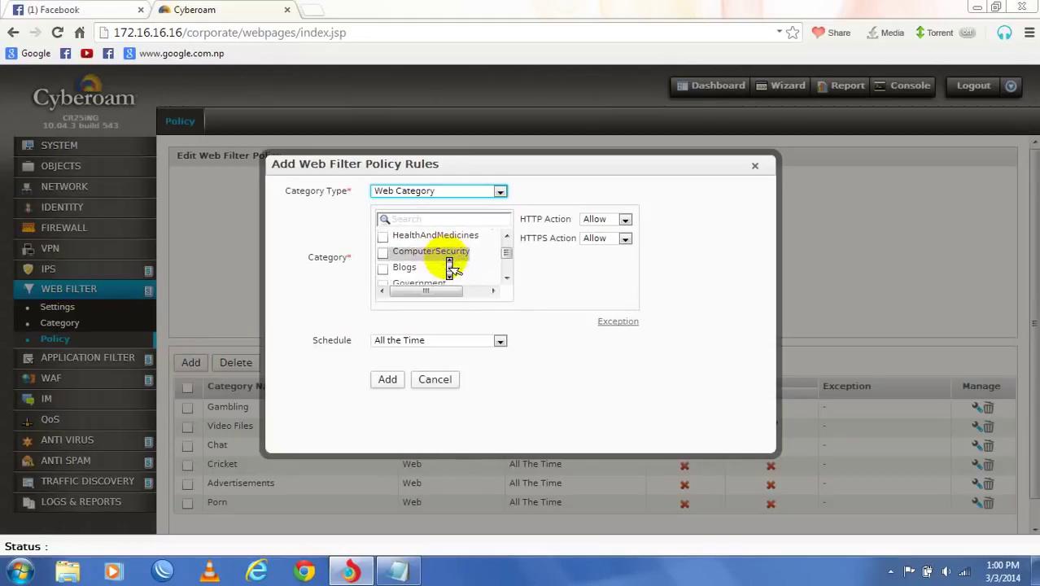
click(447, 257)
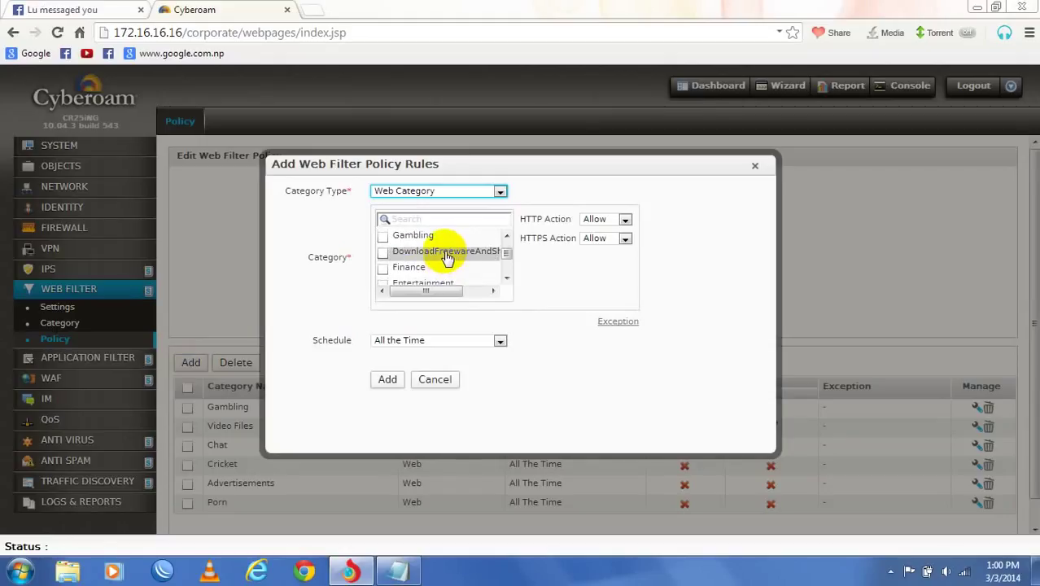
scroll(448, 257, up, 1)
click(406, 246)
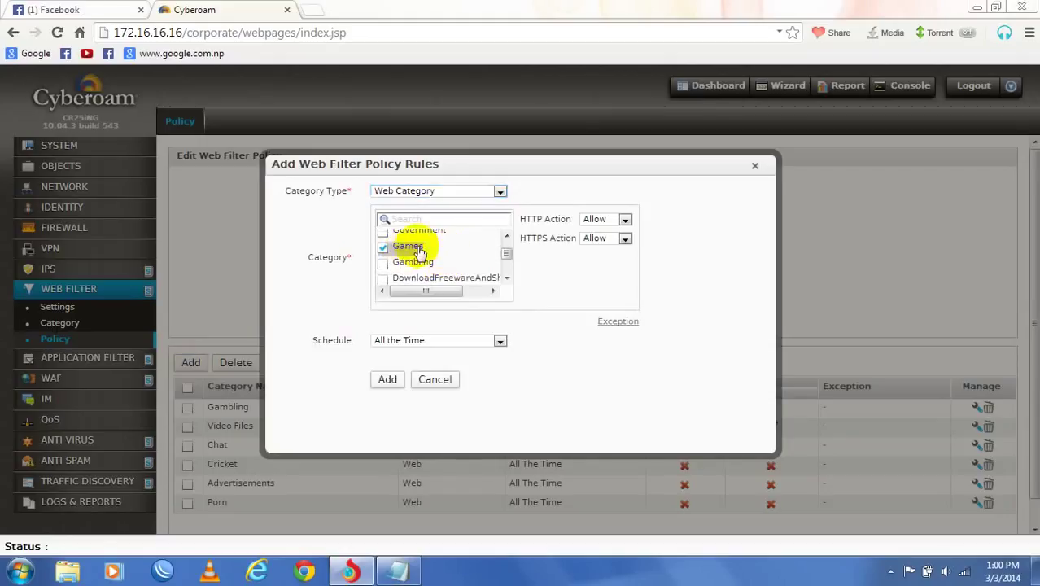
click(598, 220)
click(596, 242)
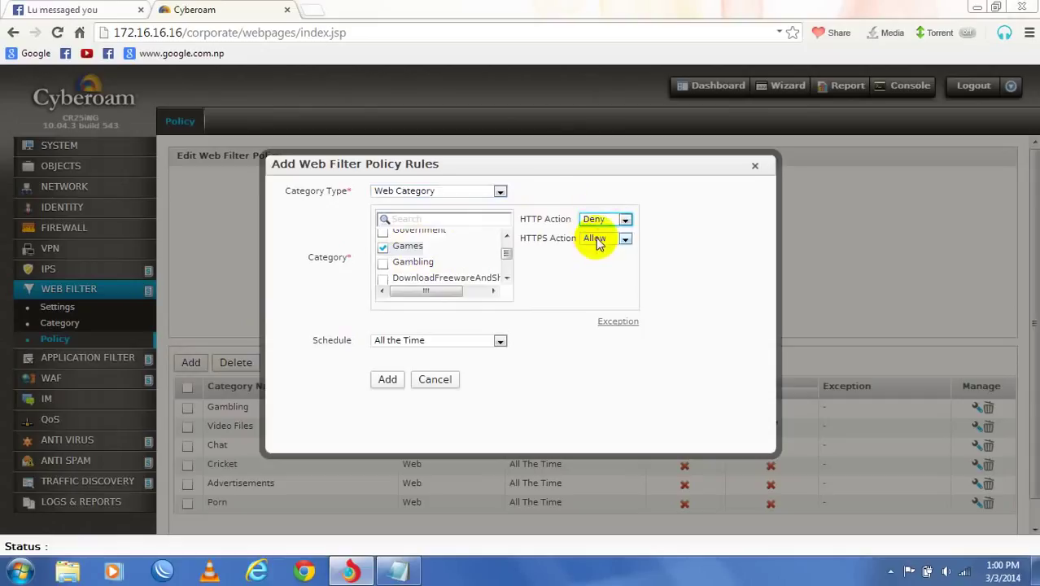
click(599, 239)
click(593, 260)
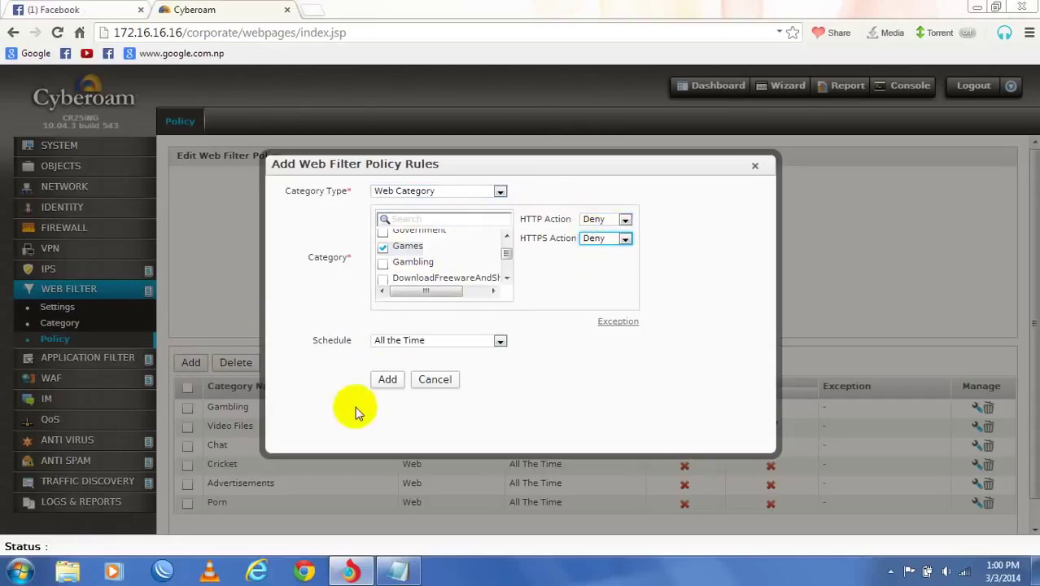
click(388, 382)
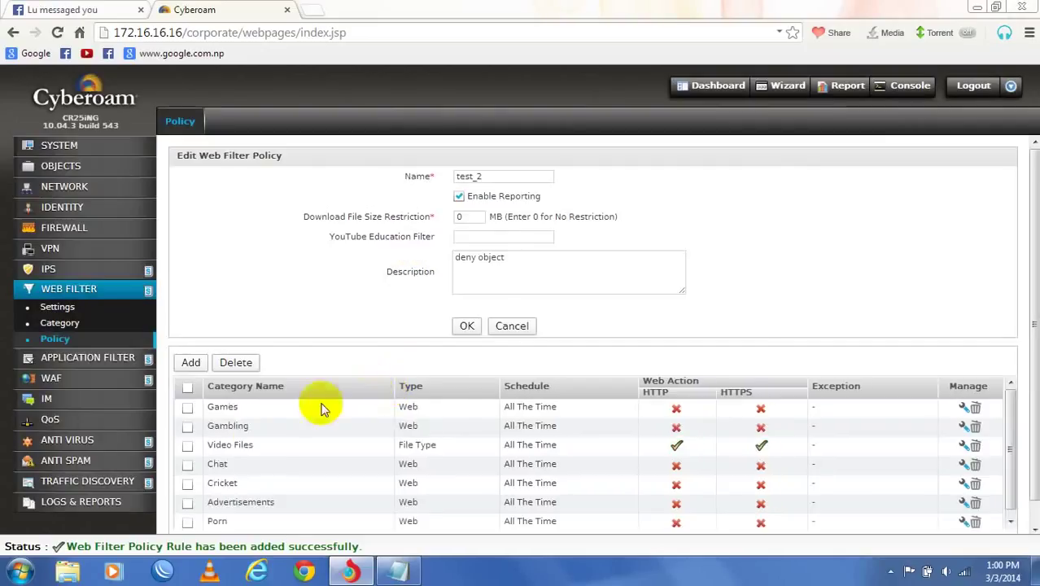
scroll(256, 442, down, 1)
scroll(255, 440, up, 1)
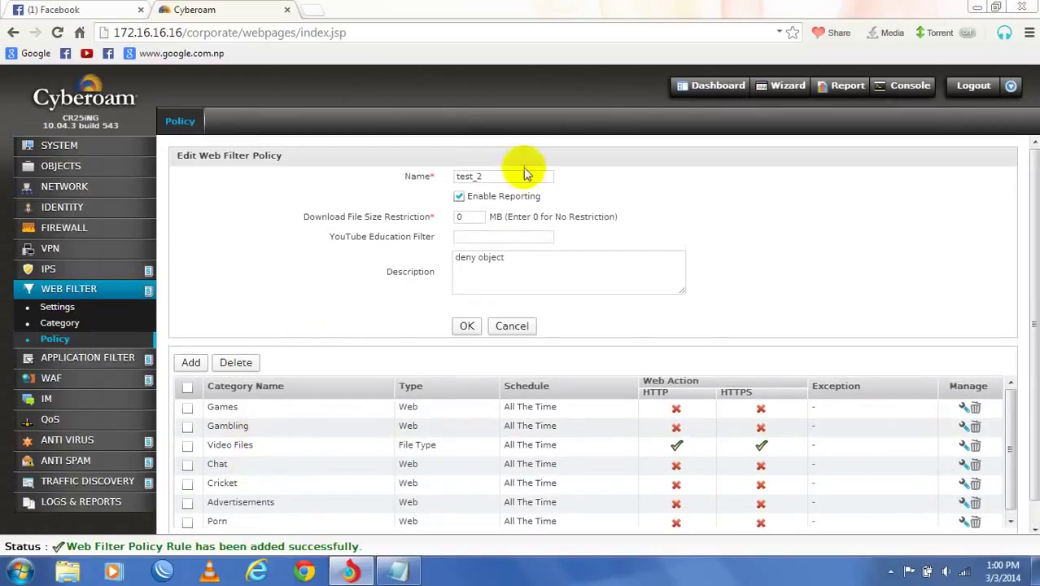
click(57, 338)
click(65, 227)
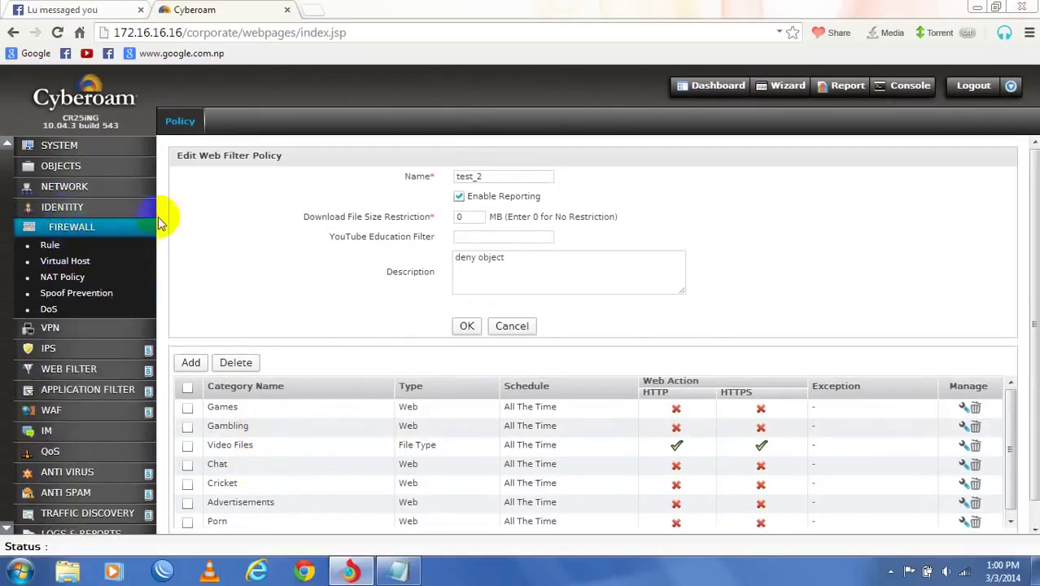
- Open the LAN_TO_WAN_MAC firewall rule and set its Web Filter to test_2
click(61, 249)
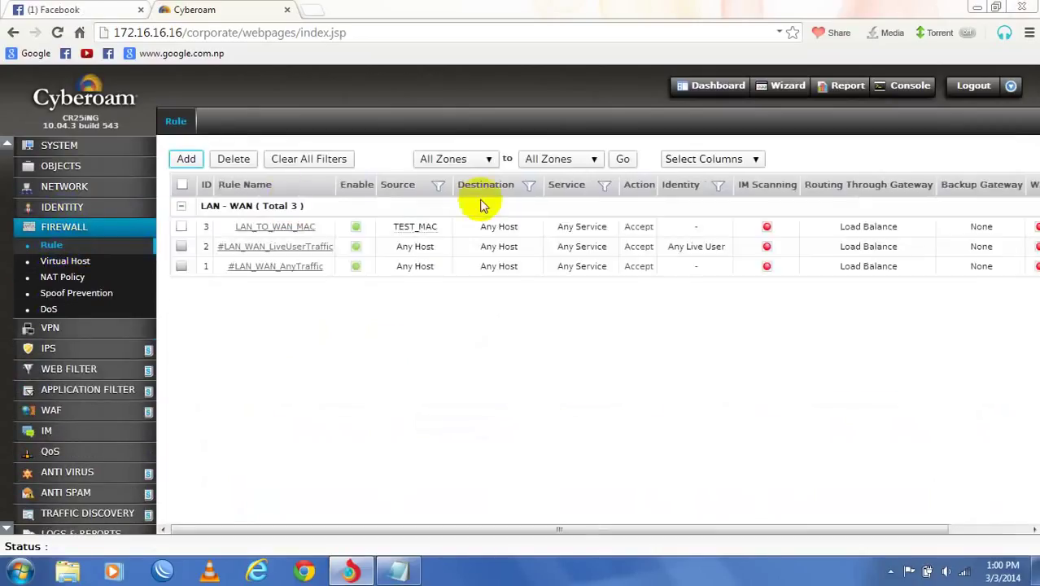
click(277, 224)
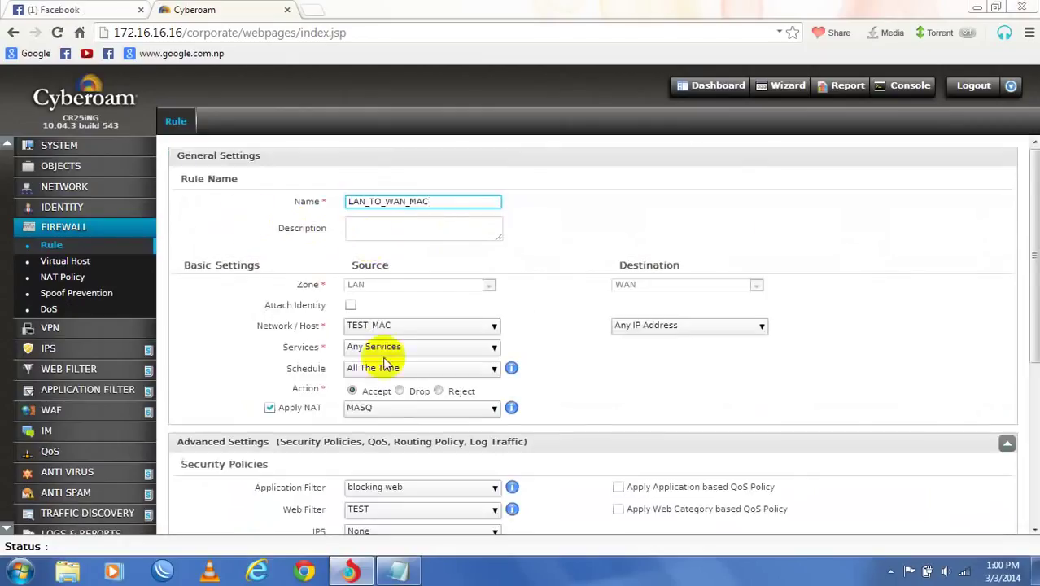
scroll(429, 370, down, 2)
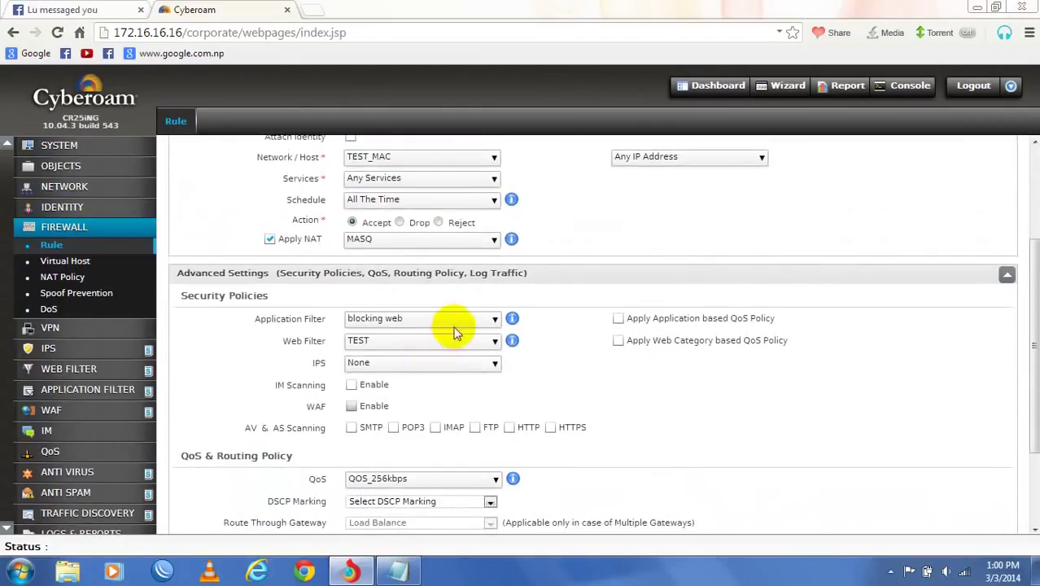
click(452, 340)
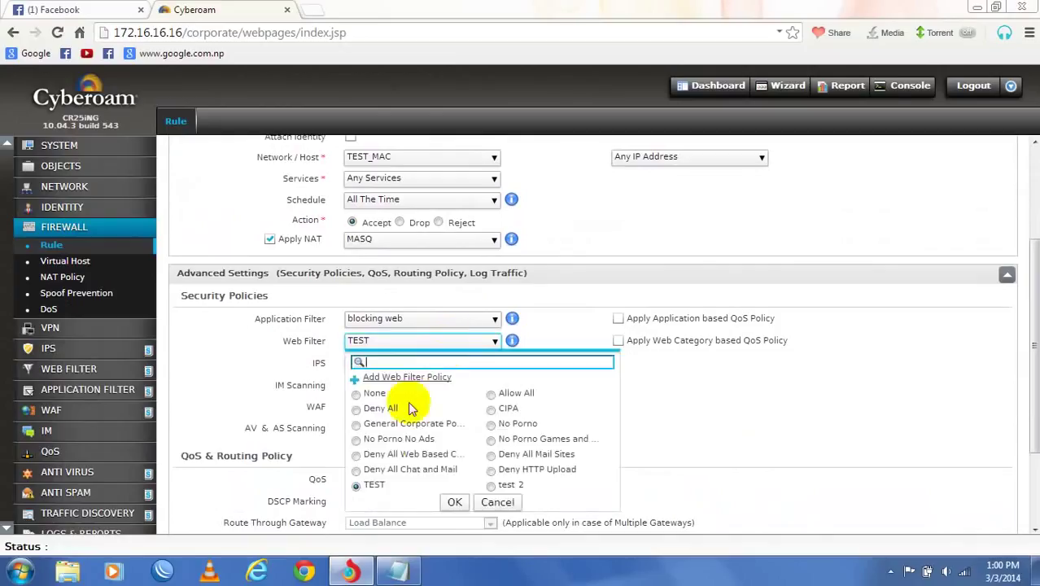
click(490, 486)
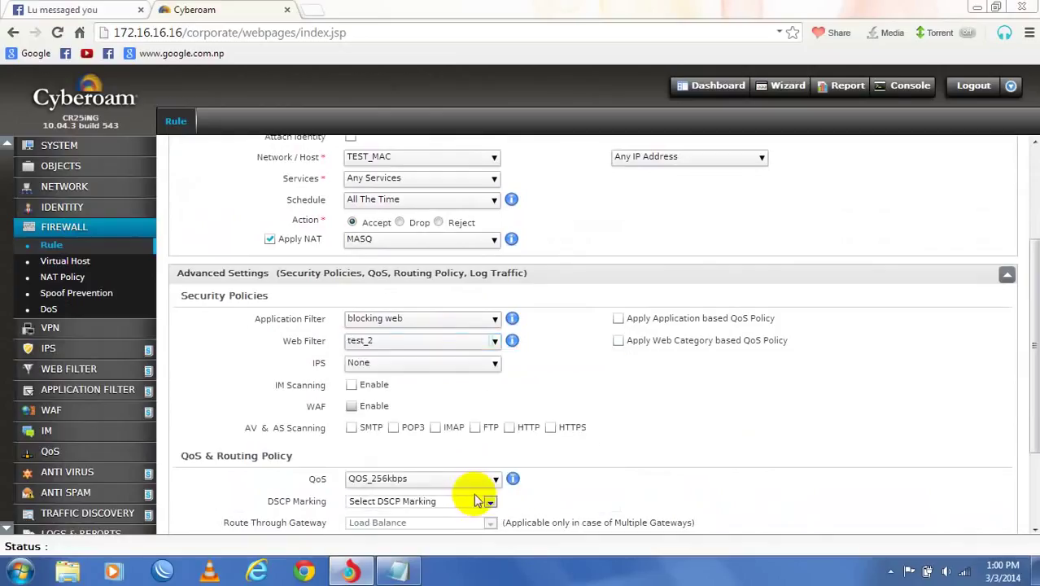
scroll(549, 353, down, 2)
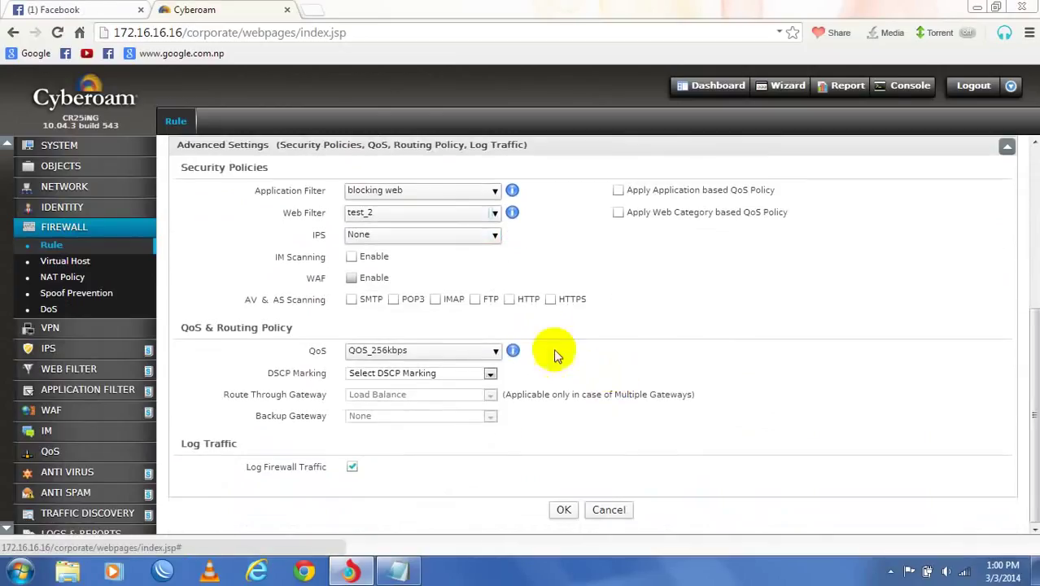
- Review the IPS policy and destination host choices, leaving IPS at None and destinations unchanged
click(460, 239)
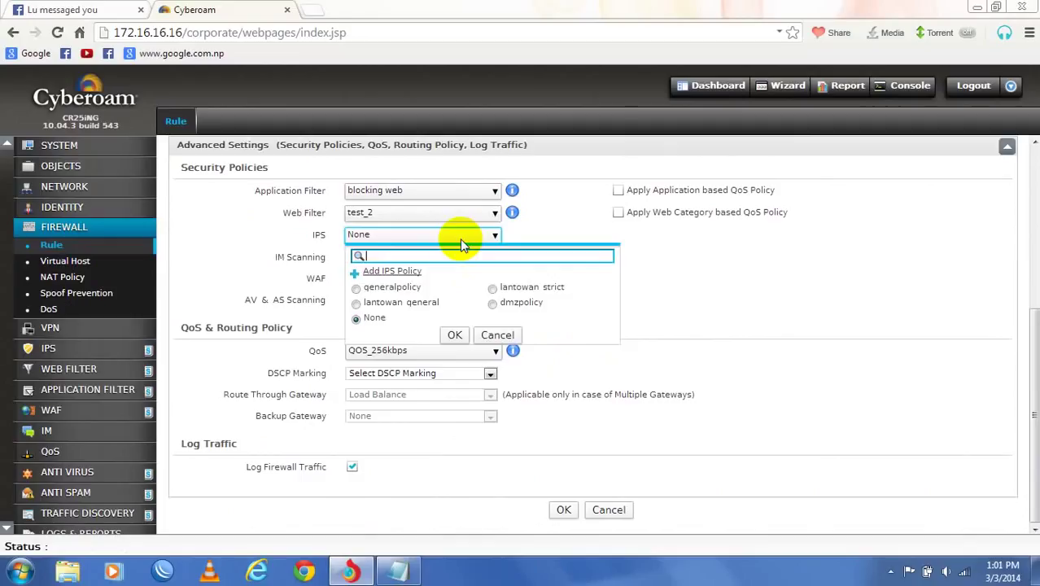
click(432, 238)
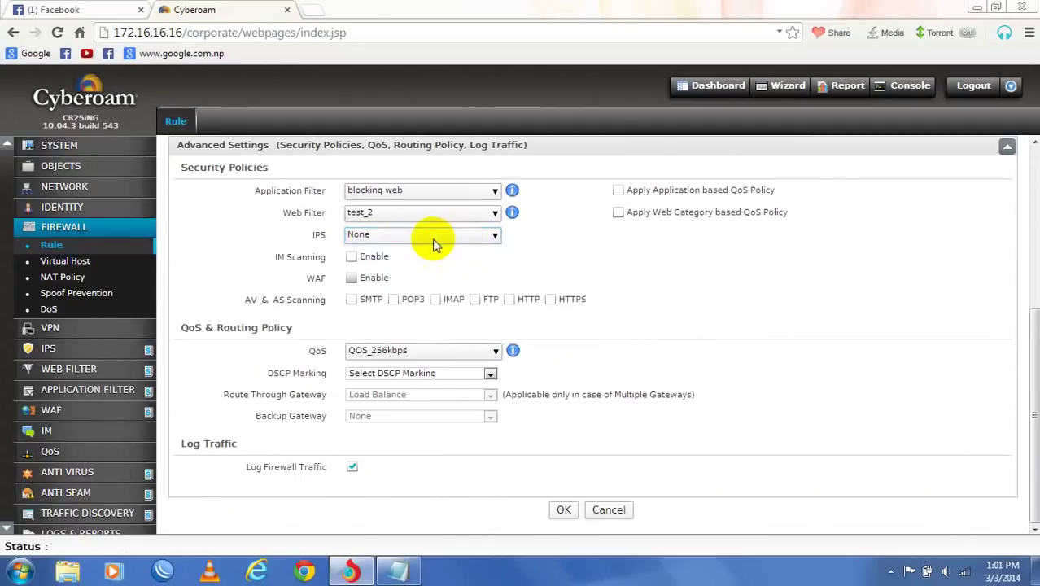
click(432, 239)
click(756, 264)
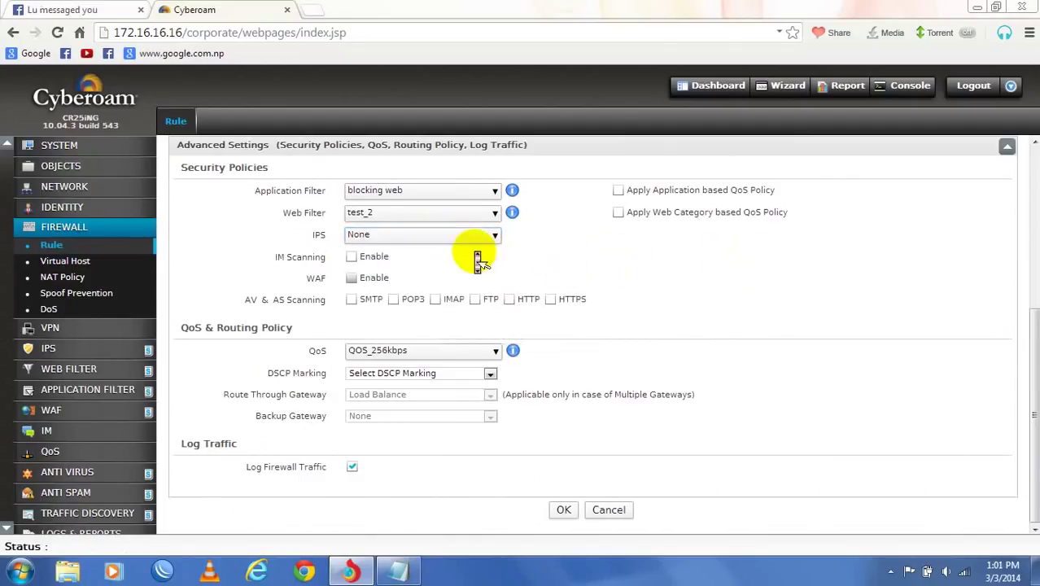
scroll(476, 259, up, 4)
scroll(479, 257, down, 1)
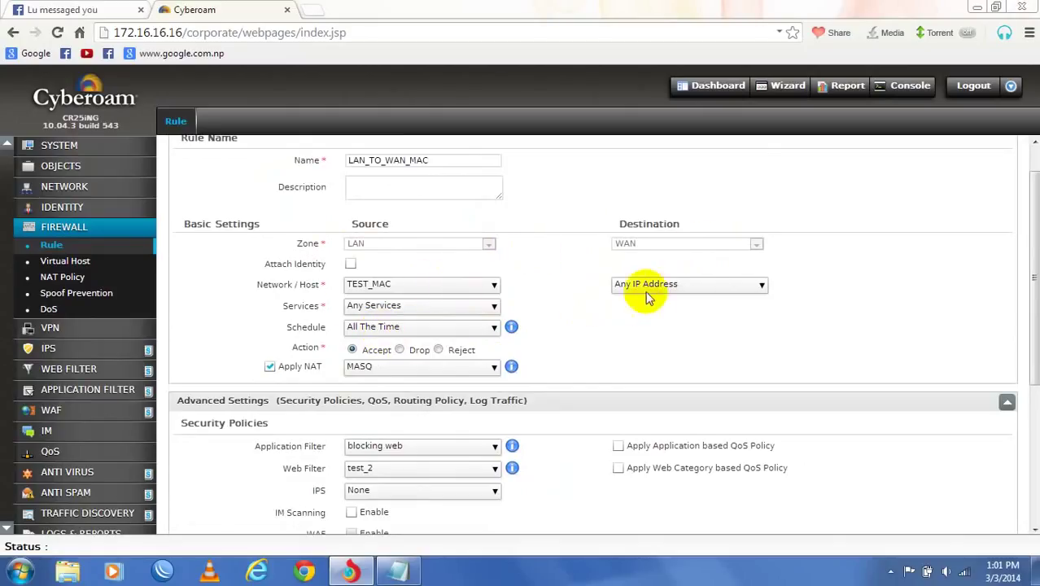
click(683, 287)
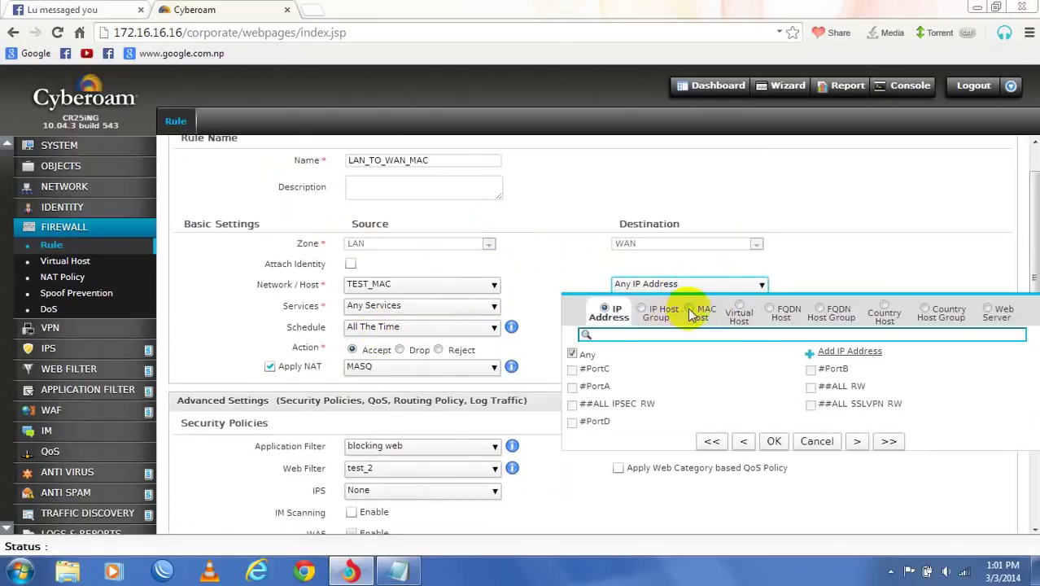
click(559, 272)
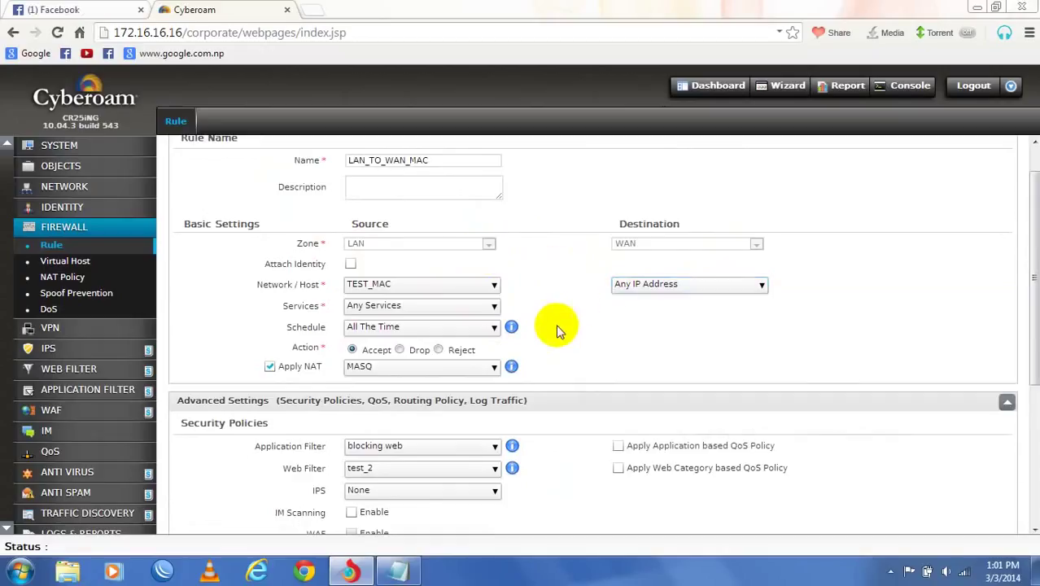
- Review the DSCP Marking options, leaving the rule with no DSCP marking
scroll(557, 326, down, 1)
scroll(557, 330, down, 5)
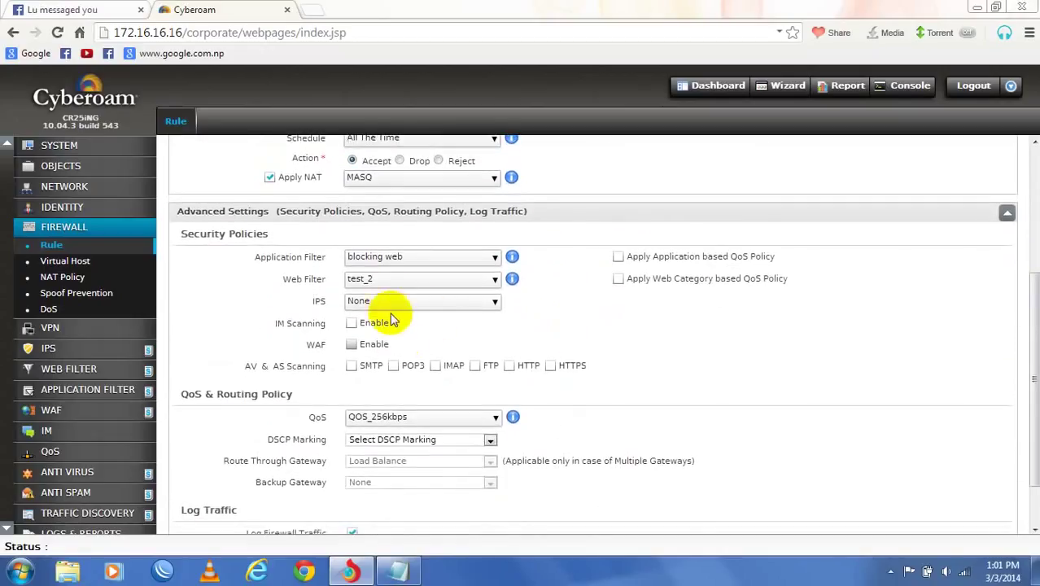
scroll(402, 348, down, 2)
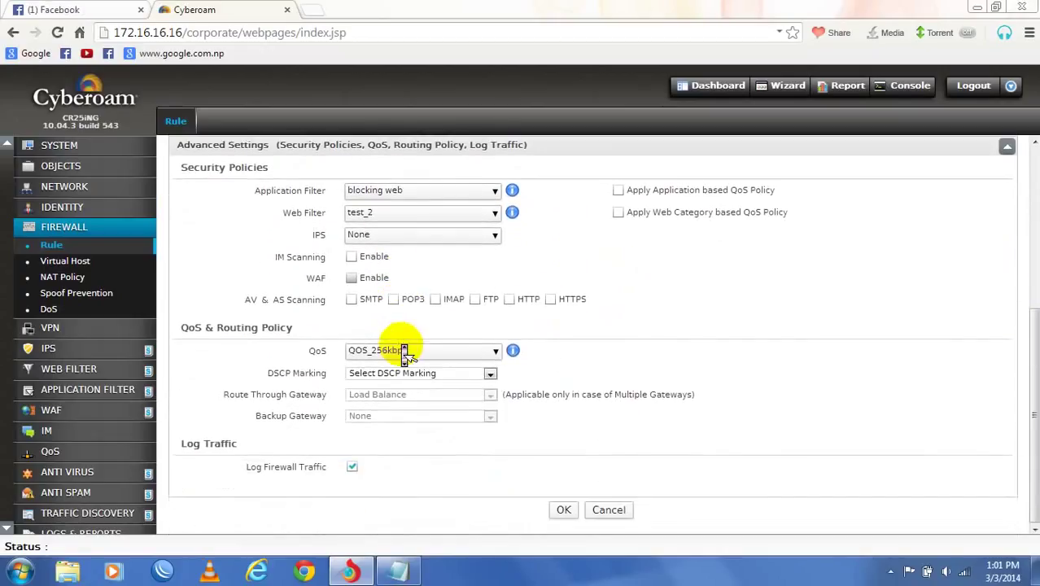
click(469, 374)
click(469, 373)
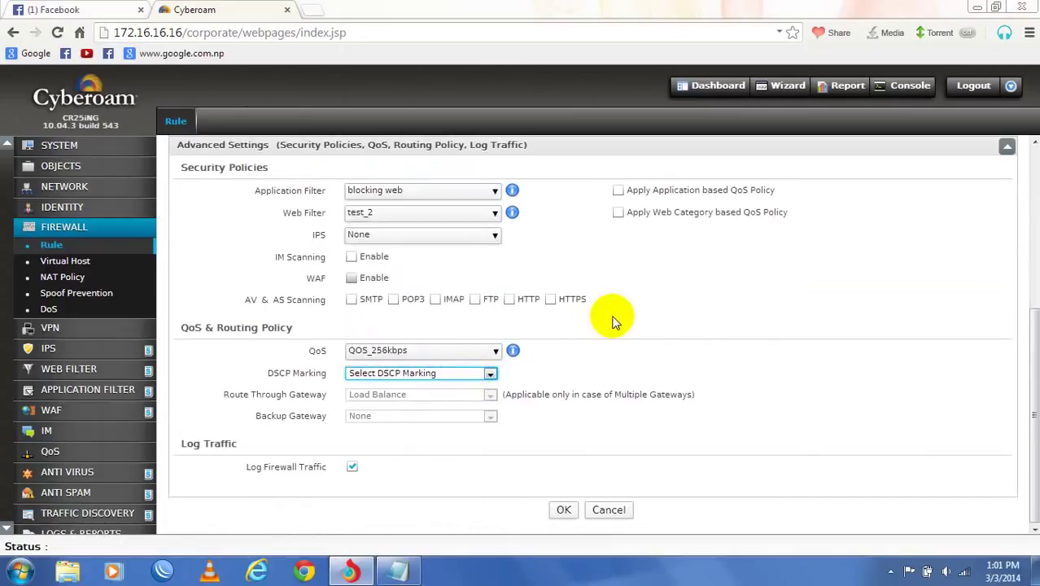
click(454, 378)
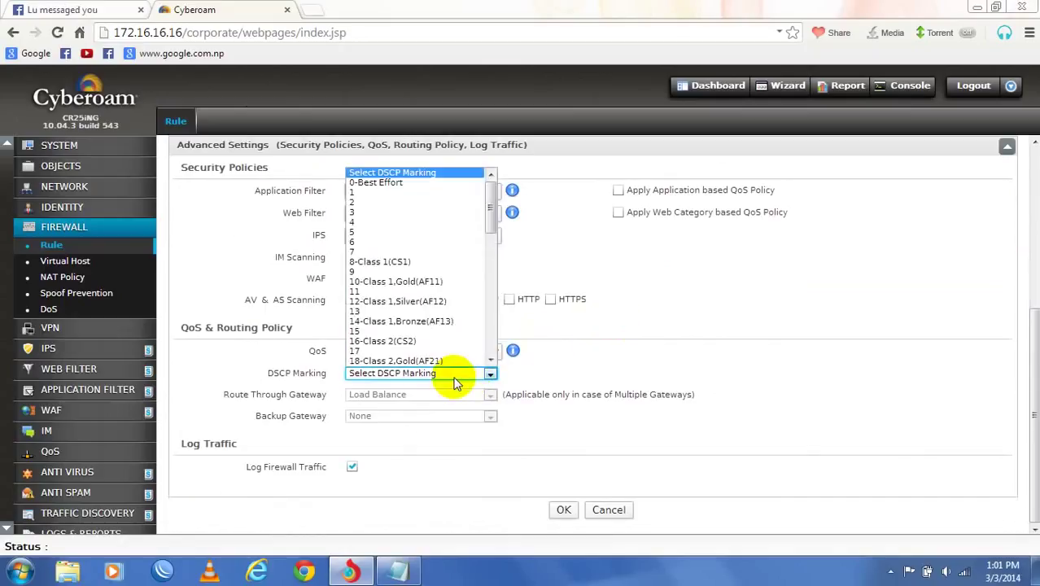
scroll(412, 281, down, 15)
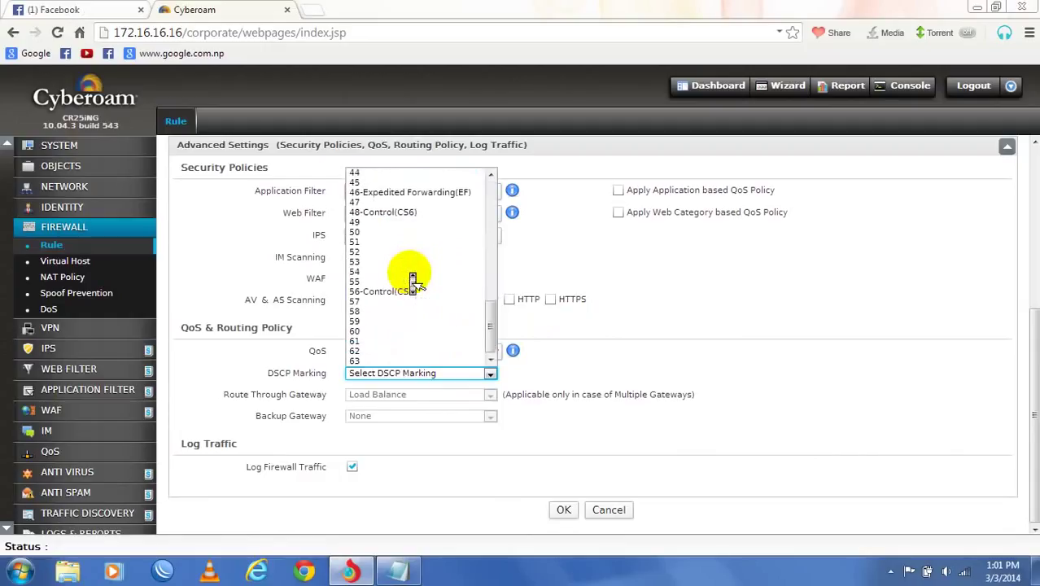
scroll(413, 276, up, 15)
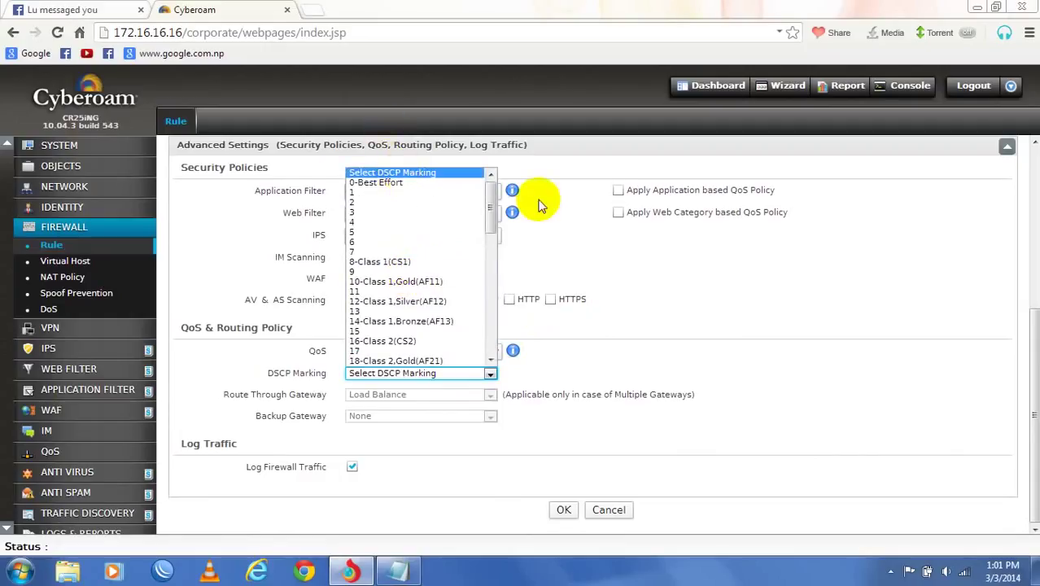
click(727, 322)
scroll(583, 316, up, 4)
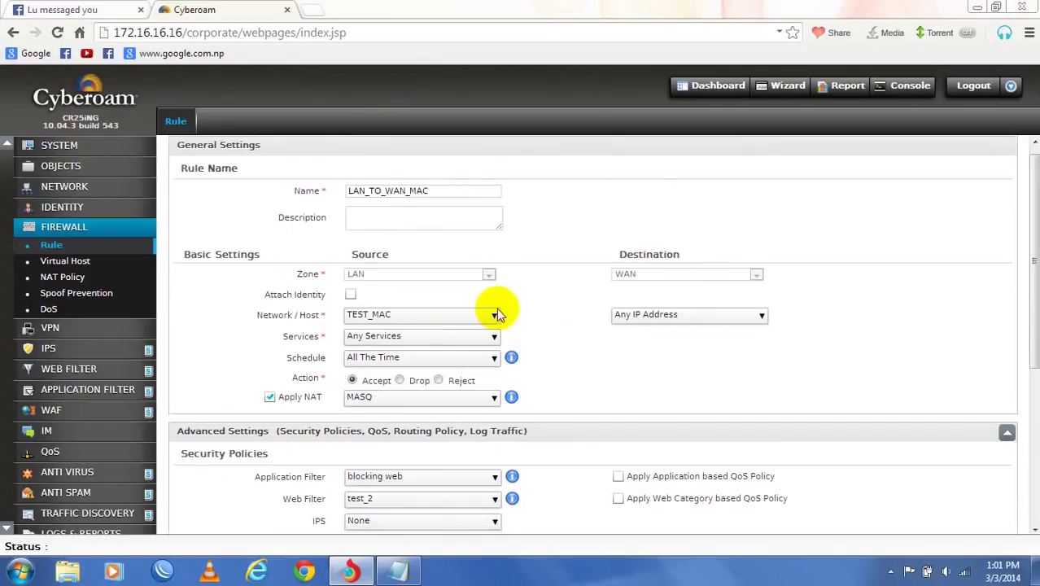
click(493, 316)
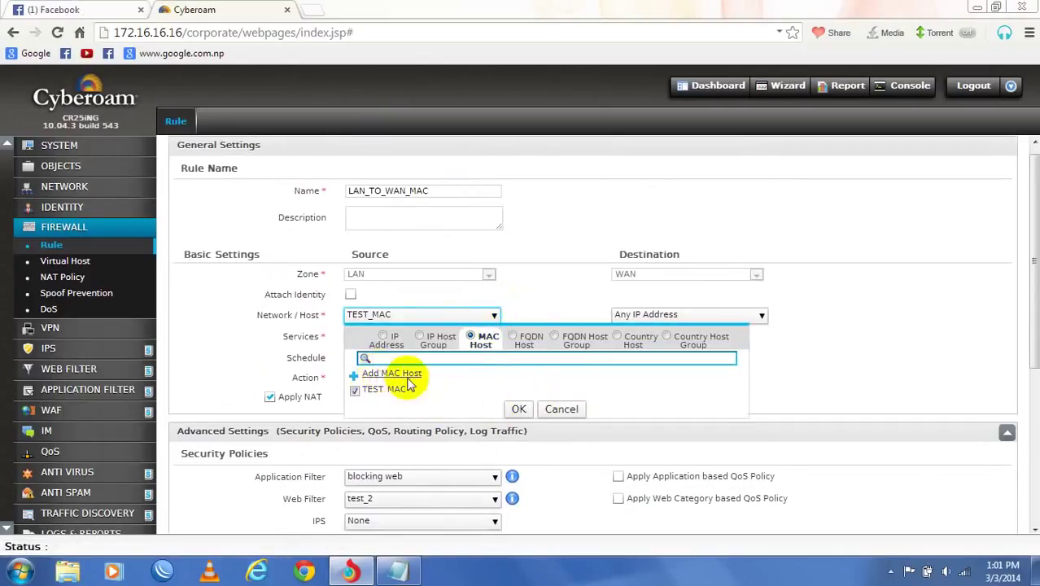
- Create MAC List host testMAC_host2 with its MAC addresses and add it as a source
click(383, 375)
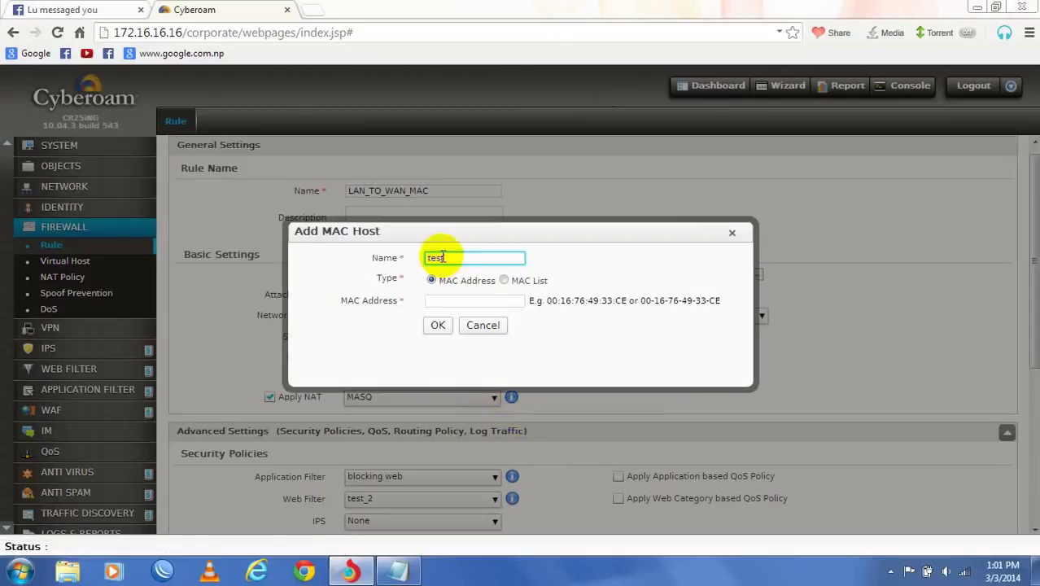
text(testMAC_host2)
click(503, 281)
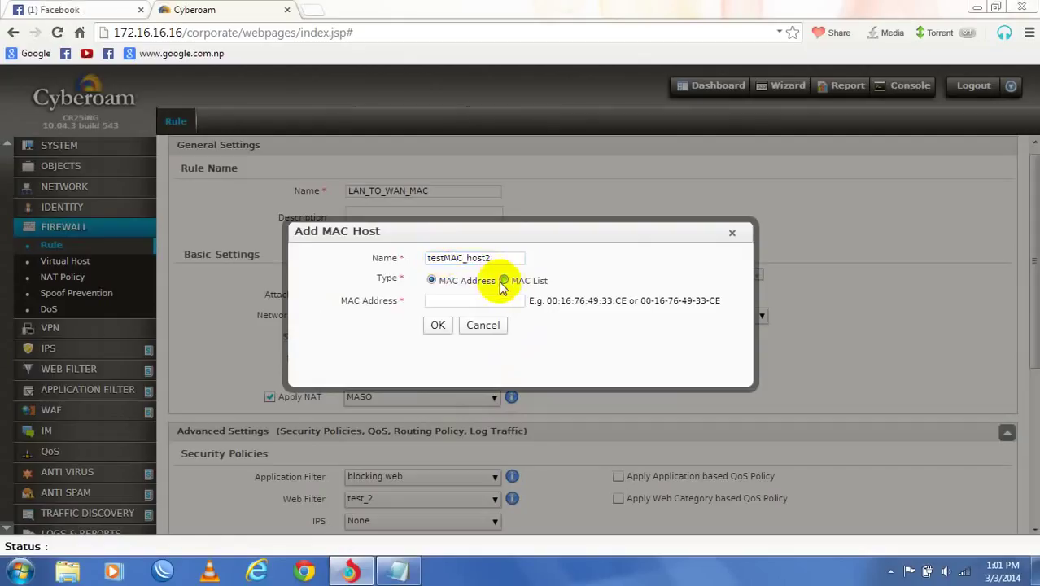
click(479, 307)
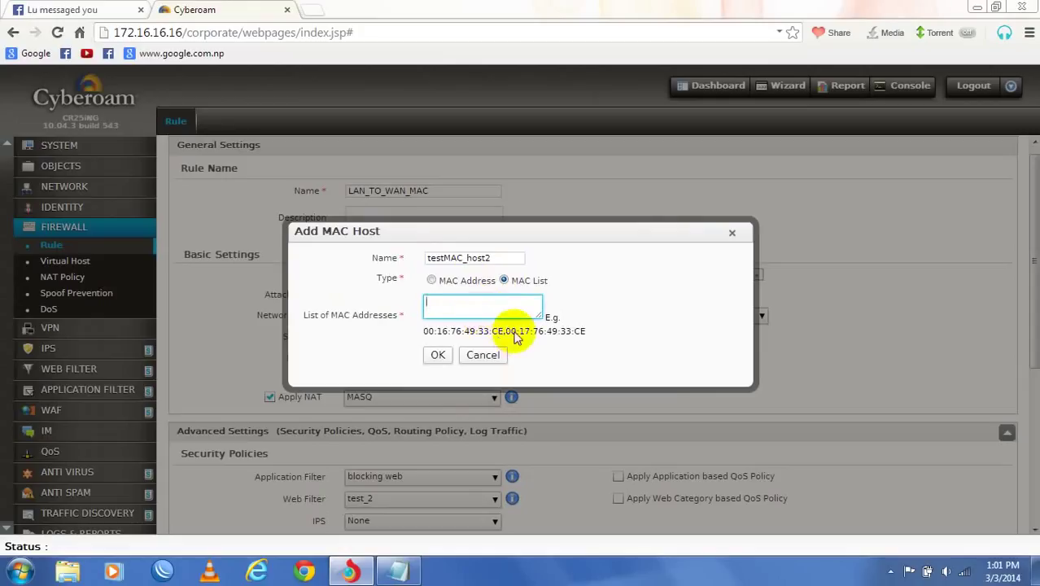
drag(505, 333, 465, 302)
click(469, 308)
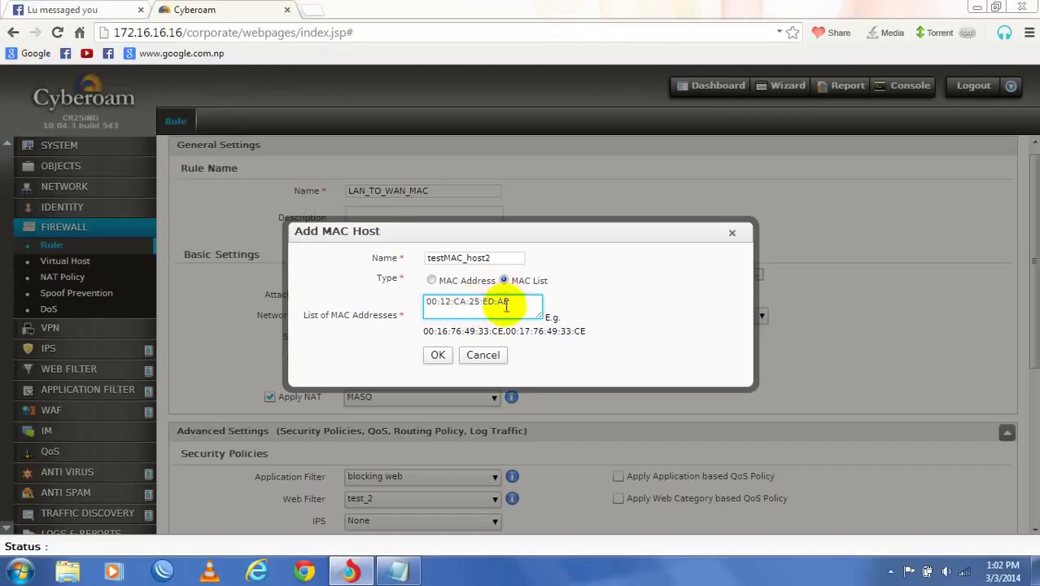
text(,00:1A:DE:D)
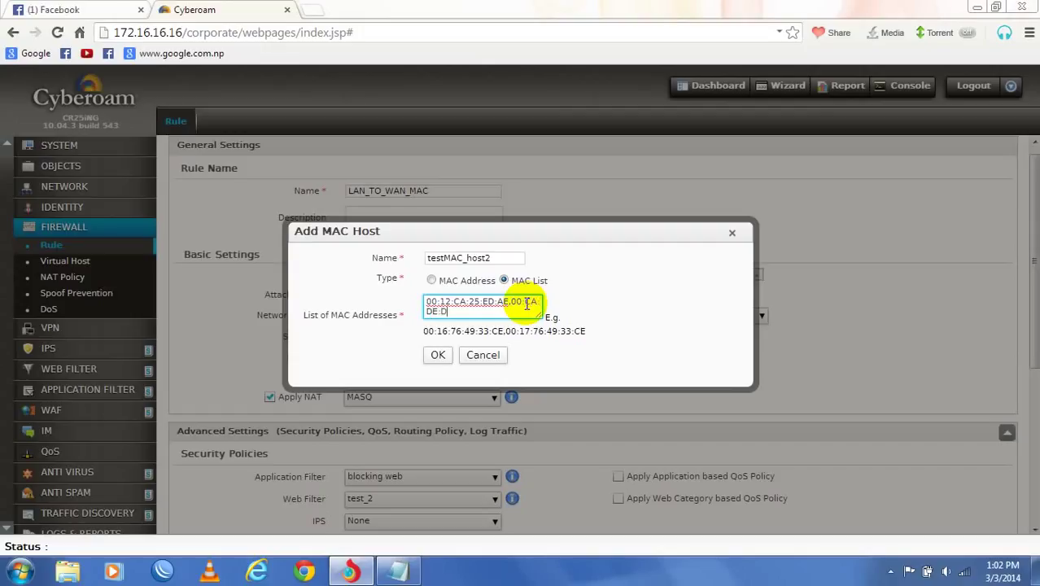
text(:14)
key(BackSpace)
text(5a)
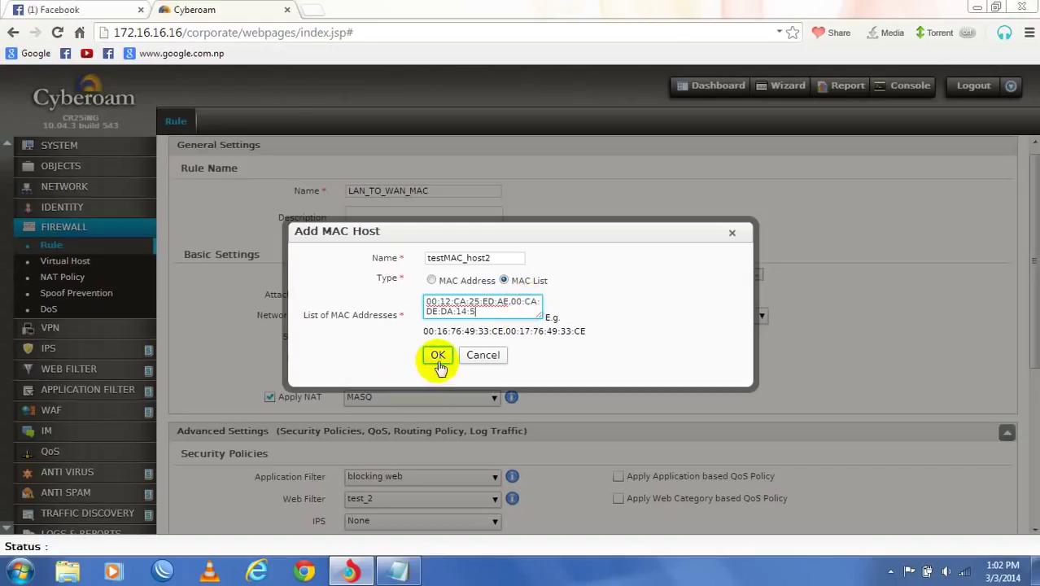
click(438, 358)
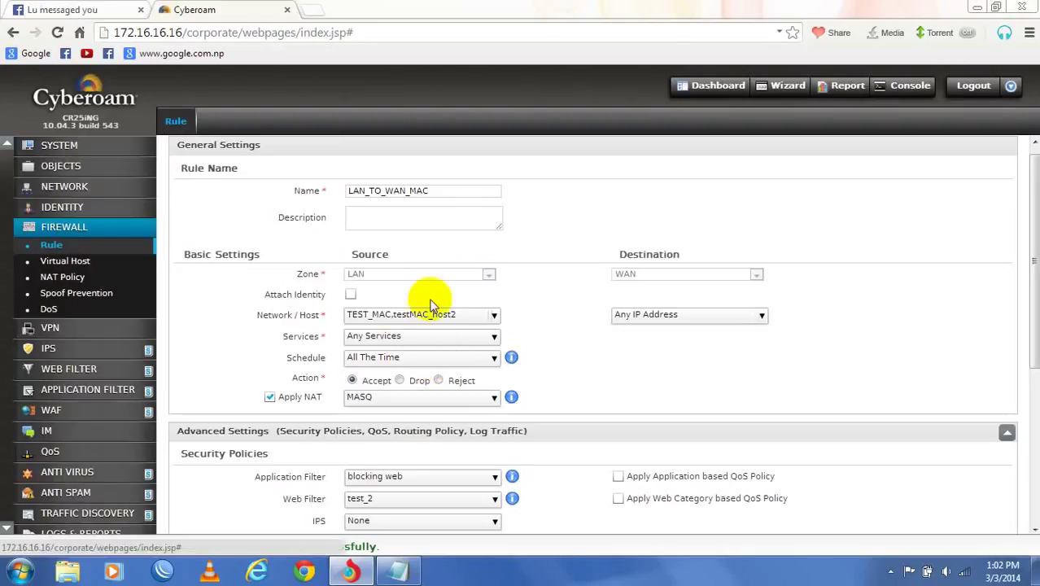
- Keep TEST_MAC and testMAC_host2 as sources and save the updated LAN_TO_WAN_MAC rule
click(489, 316)
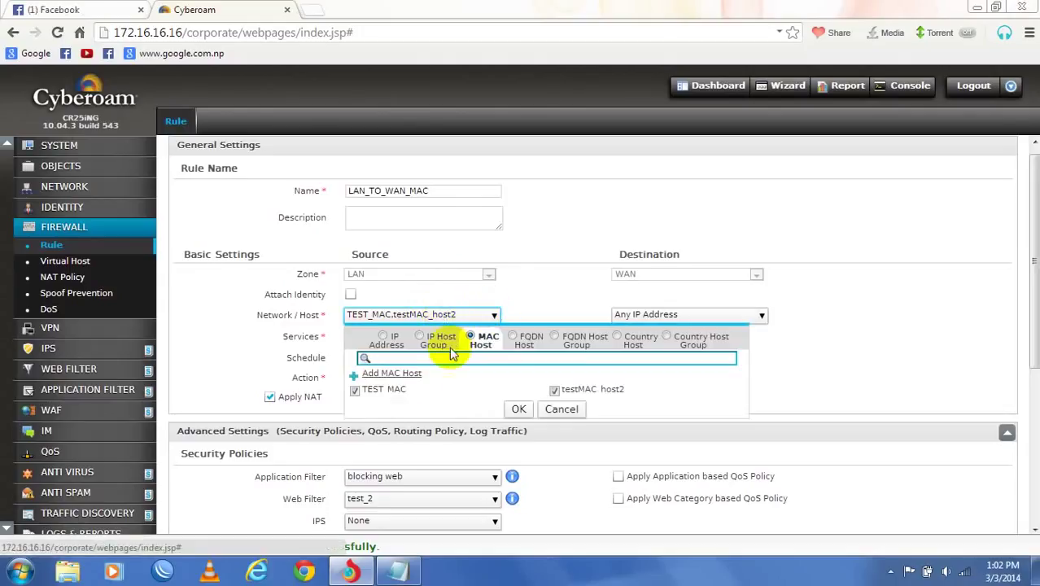
click(518, 409)
scroll(623, 371, down, 5)
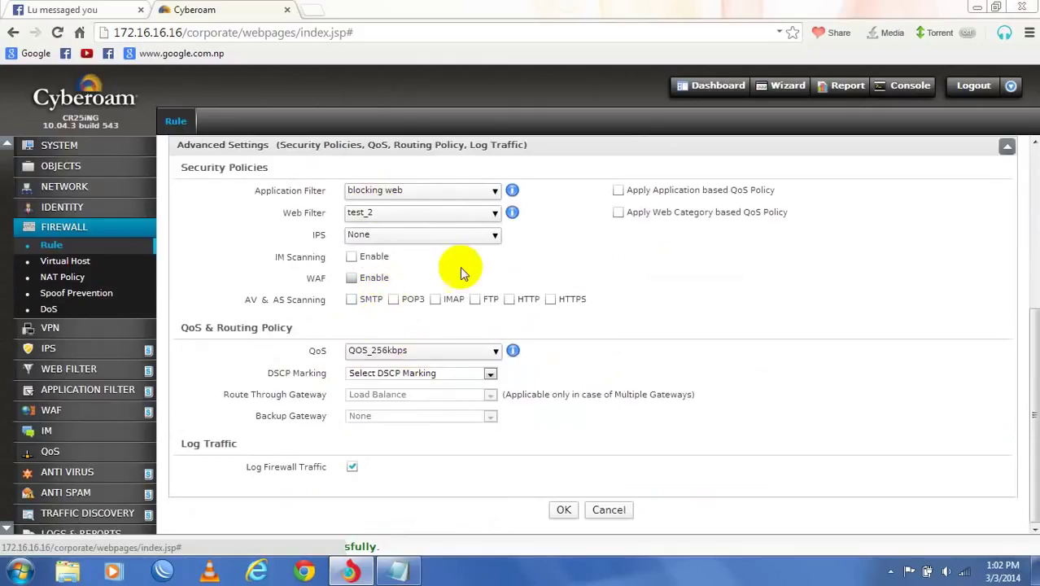
click(564, 511)
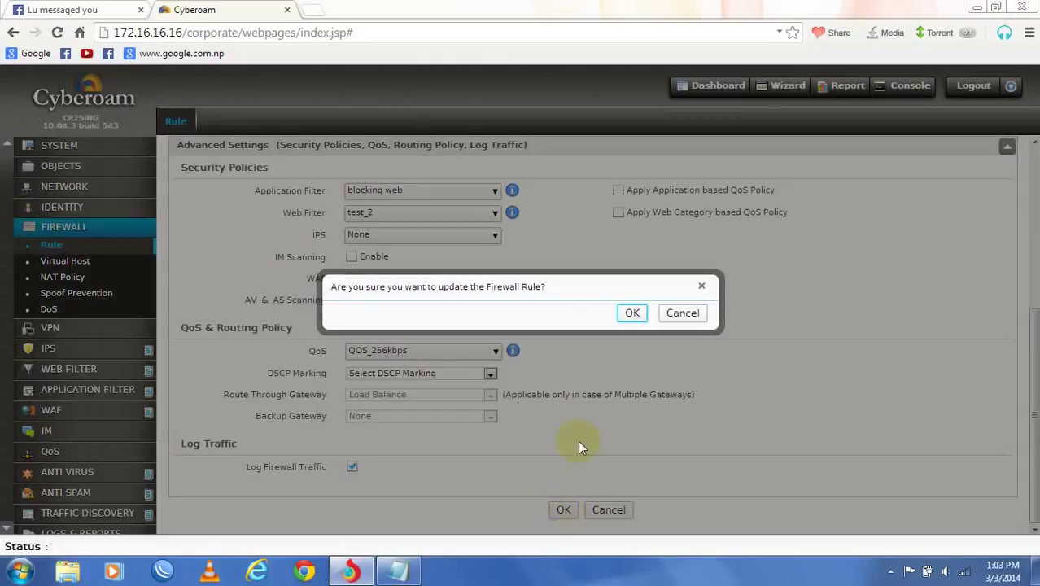
click(634, 314)
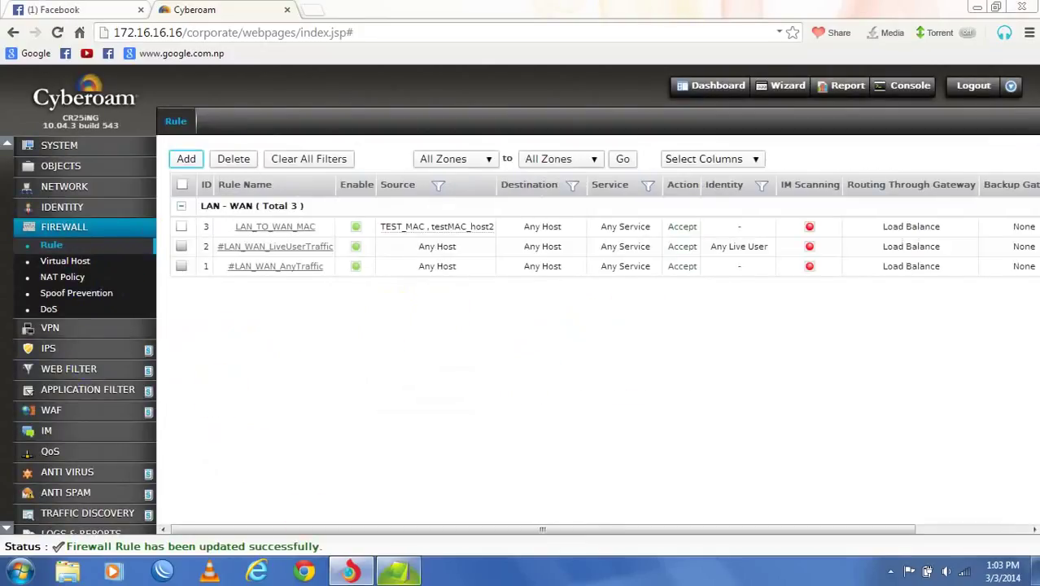
click(398, 571)
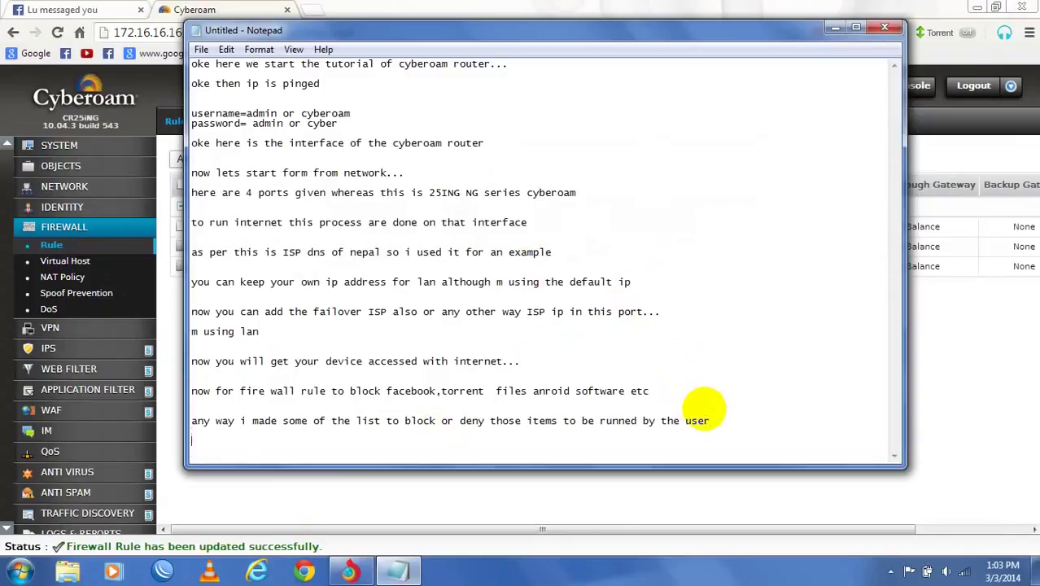
- Begin a new Notepad line 'so here is the process' and maximize the Notepad window
key(Return)
key(Return)
key(Return)
key(Return)
key(Return)
text(so her)
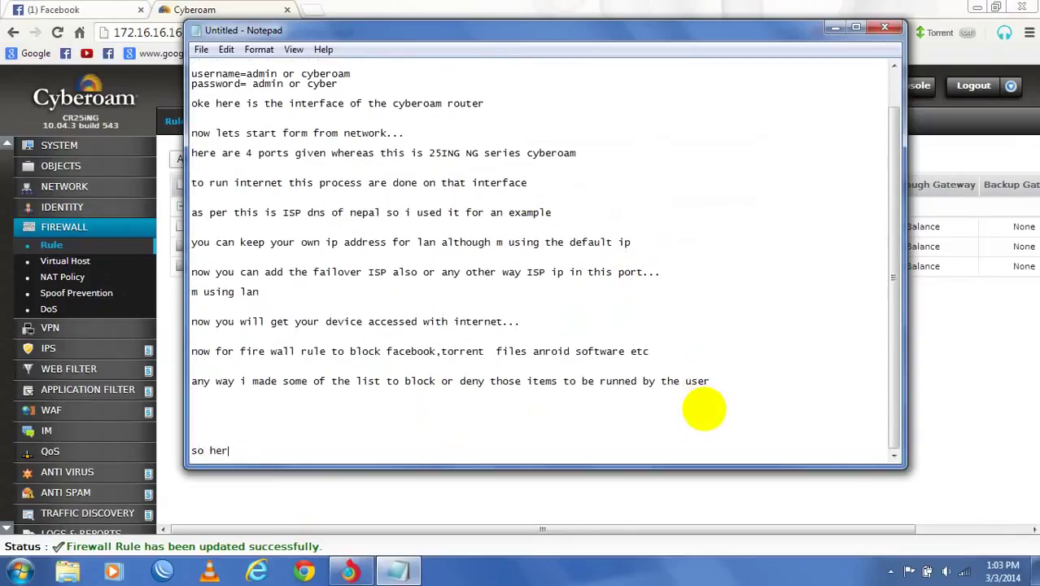
text(e is the o)
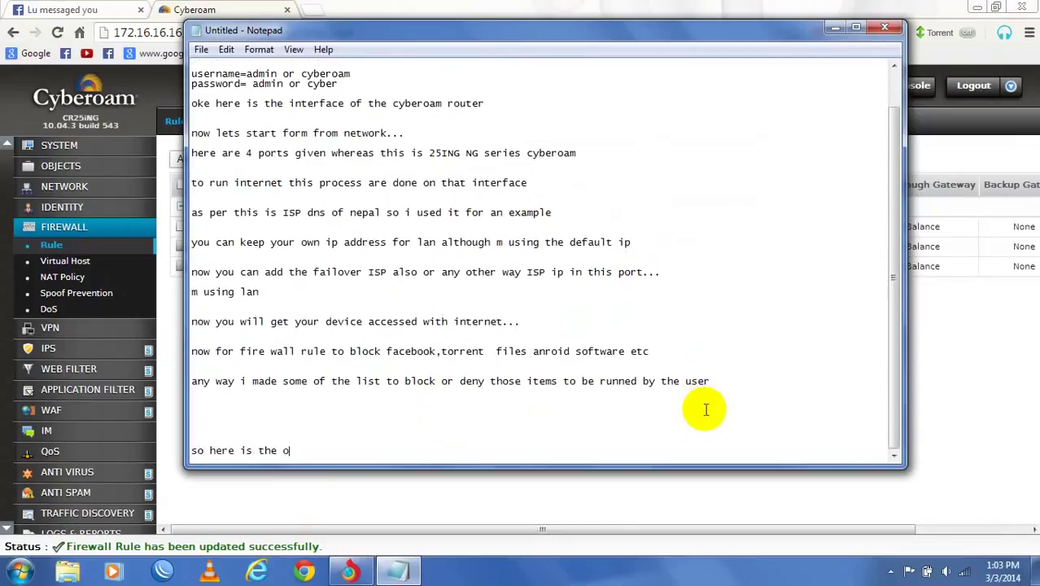
click(977, 7)
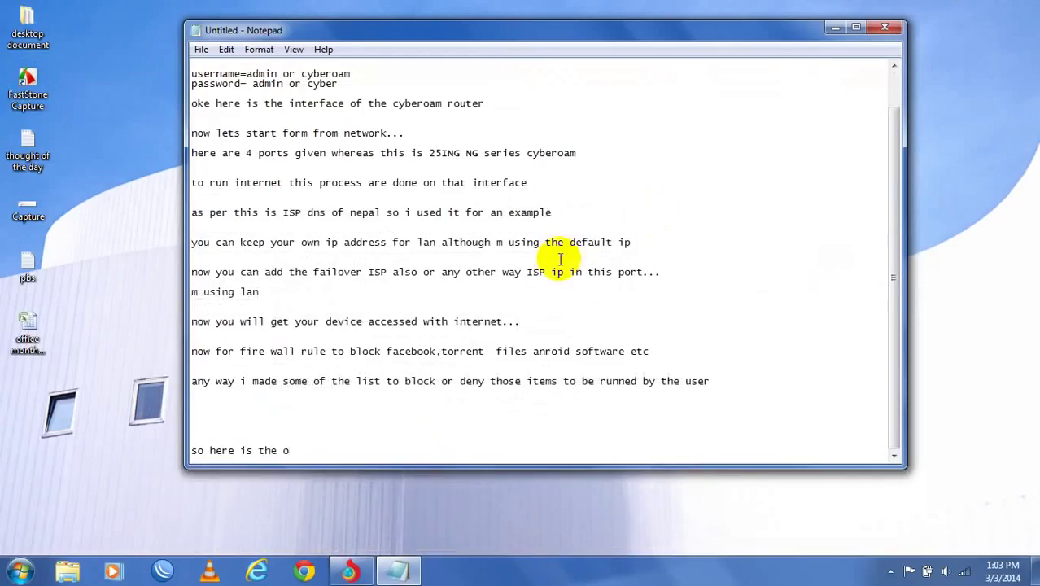
click(353, 442)
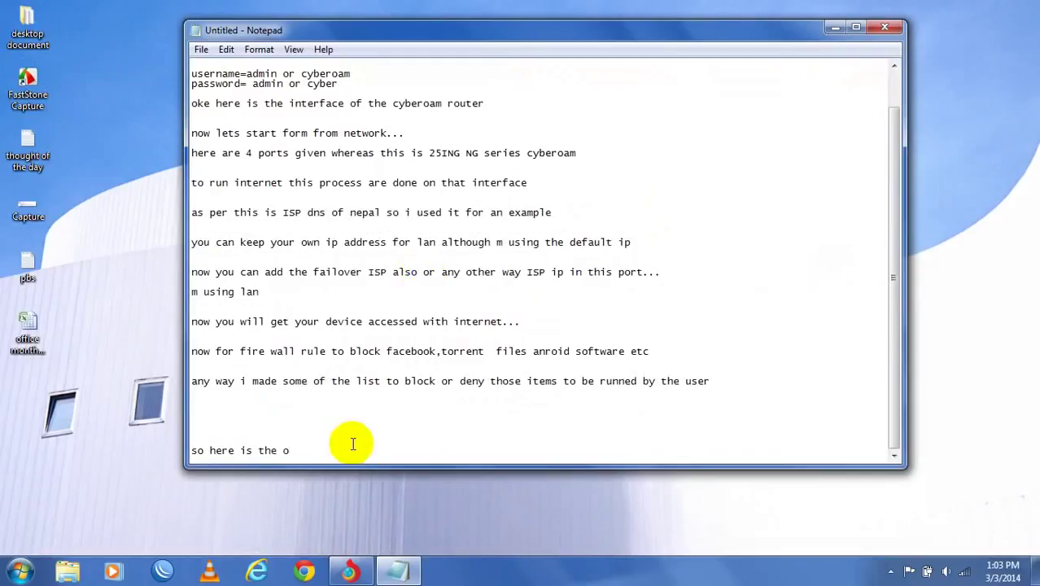
key(BackSpace)
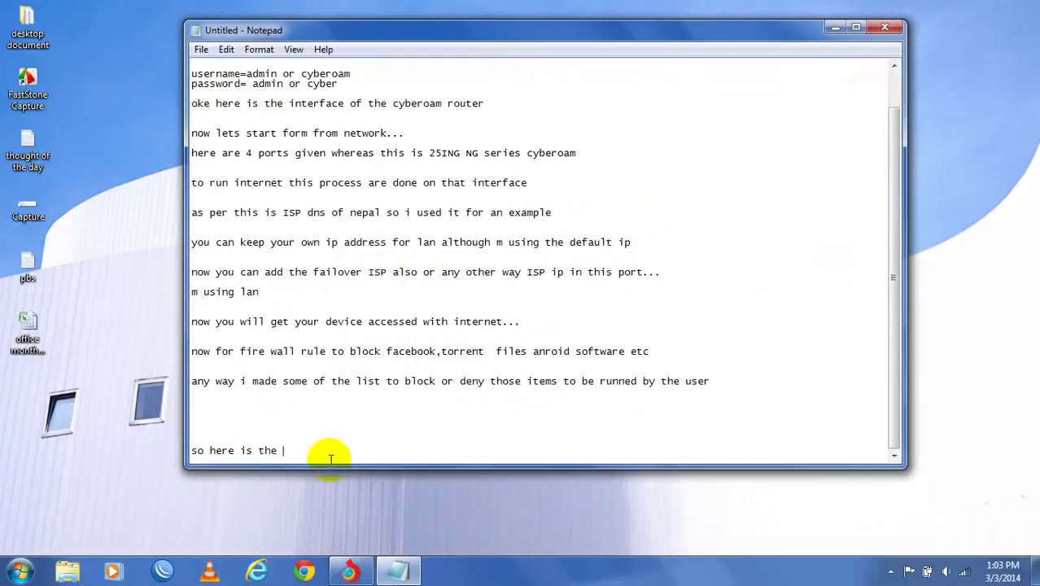
text(pre)
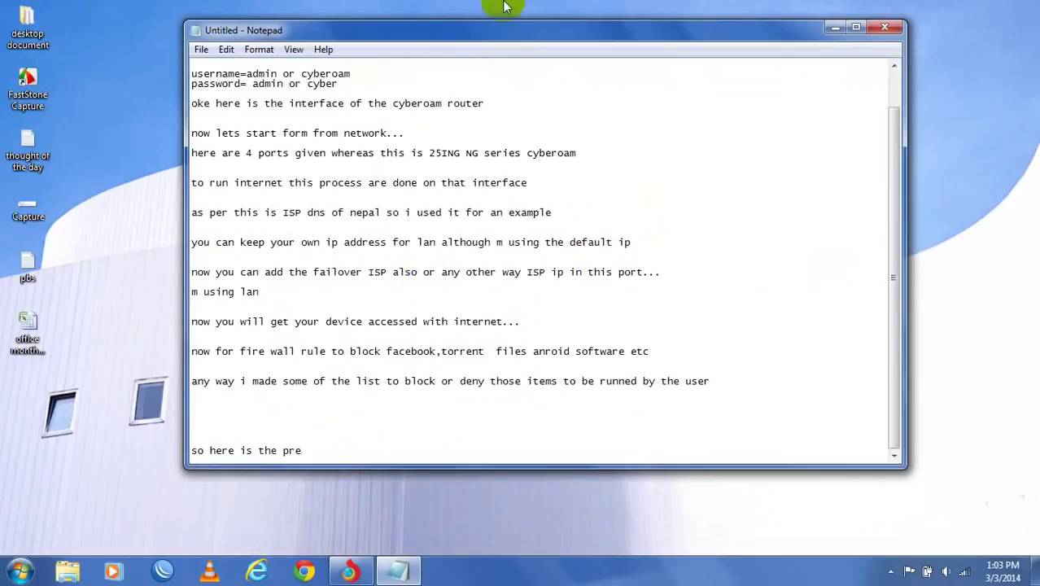
double_click(510, 34)
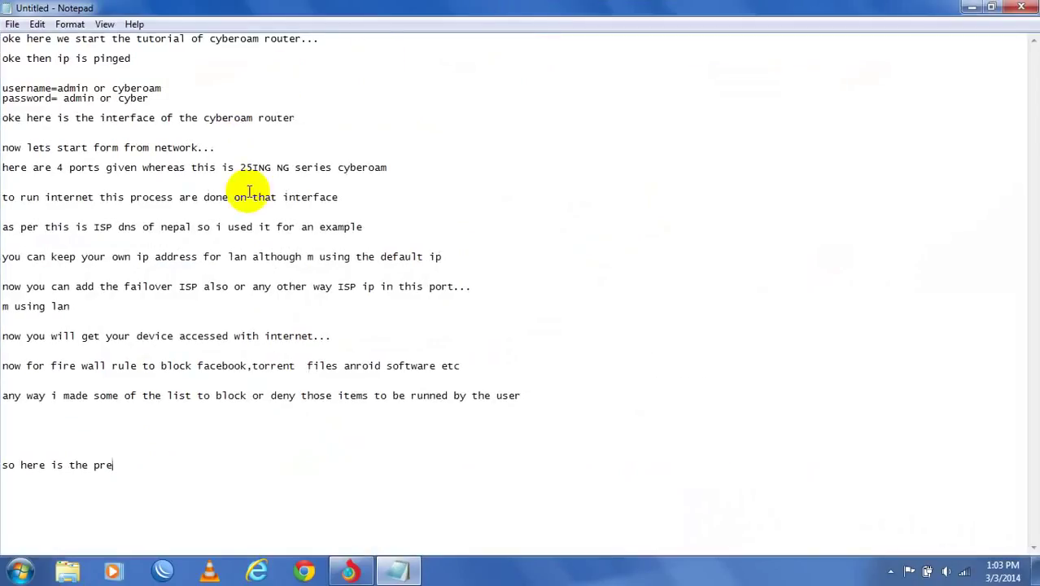
key(BackSpace)
- Continue the note: block facebook and torrent files, managing bandwidth in mac's computer or whole organization
text(ocee)
text(ss to )
text(block )
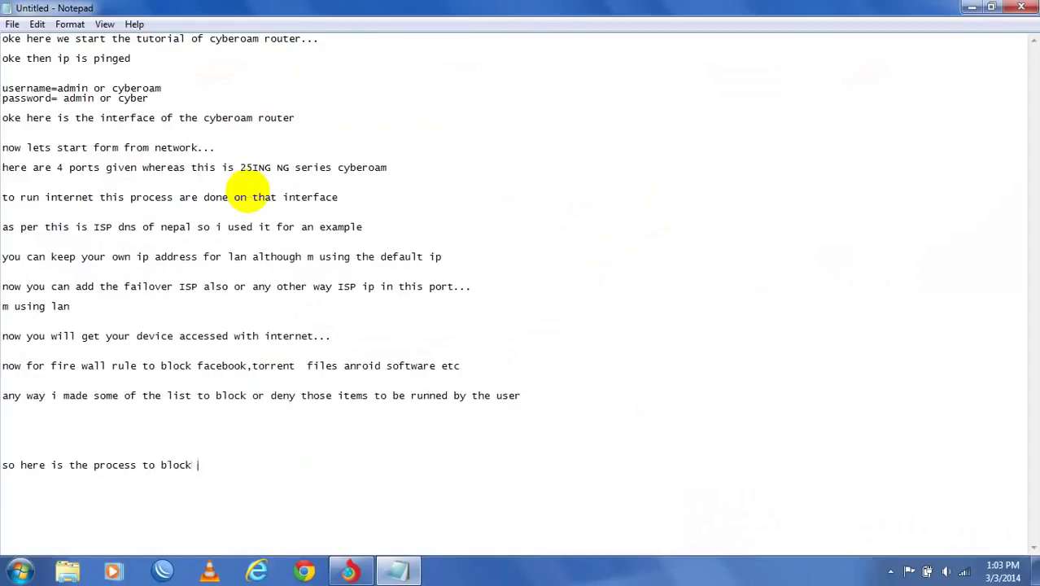
text(facebook and y)
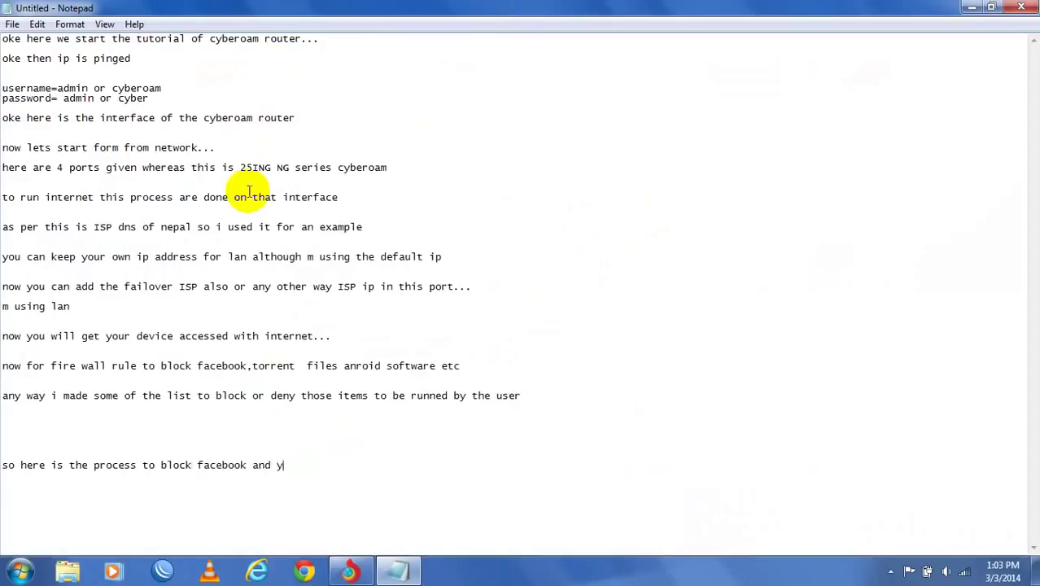
text(utorrent )
text(p)
text(r torrent )
text(fi)
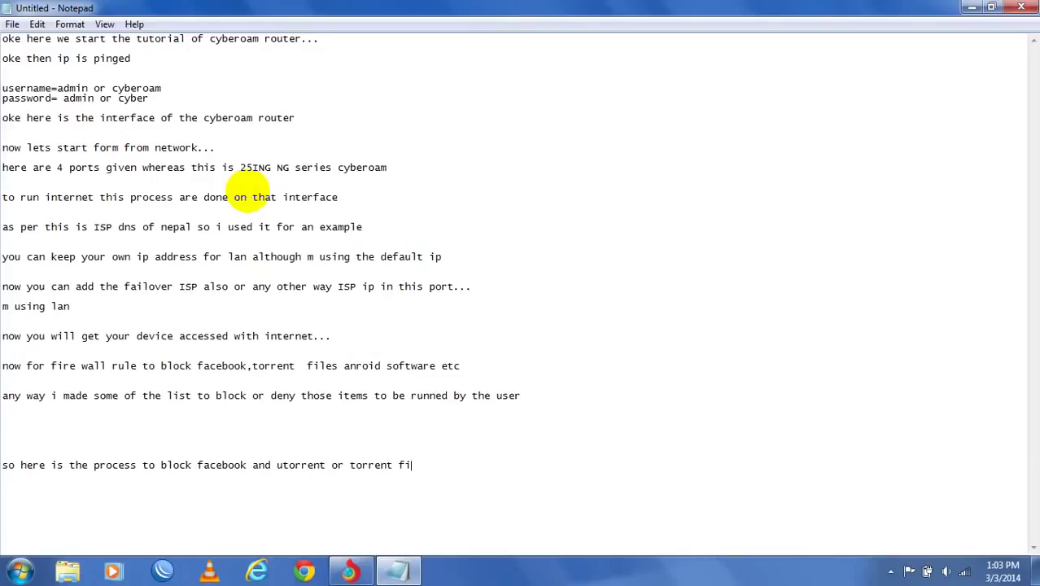
text(le with managing )
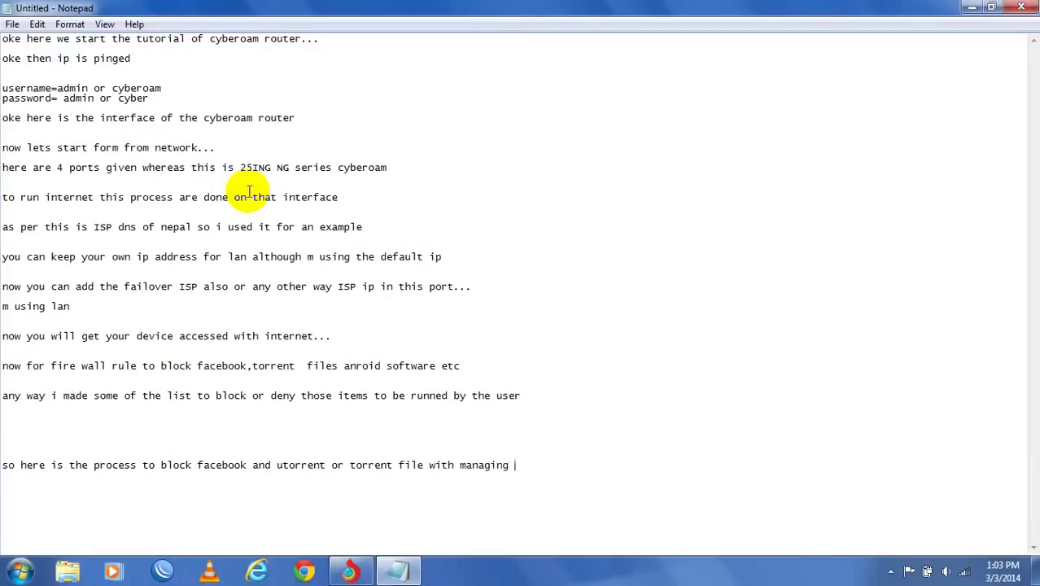
text(bandwidth and)
key(BackSpace)
key(BackSpace)
key(BackSpace)
text(with its )
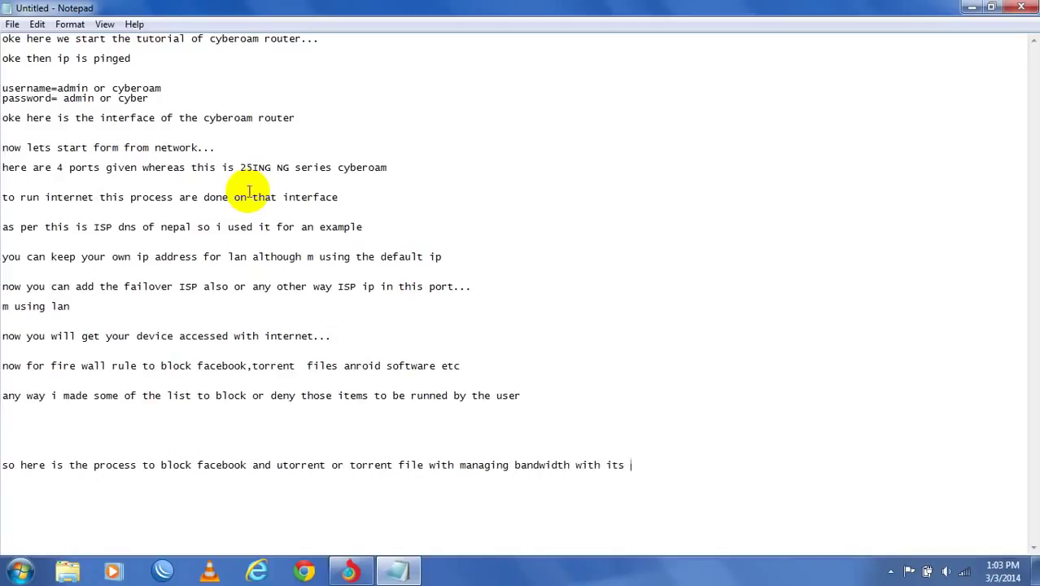
text(maj)
key(BackSpace)
key(BackSpace)
key(BackSpace)
key(BackSpace)
text(n mac's compue)
key(BackSpace)
text(ter of)
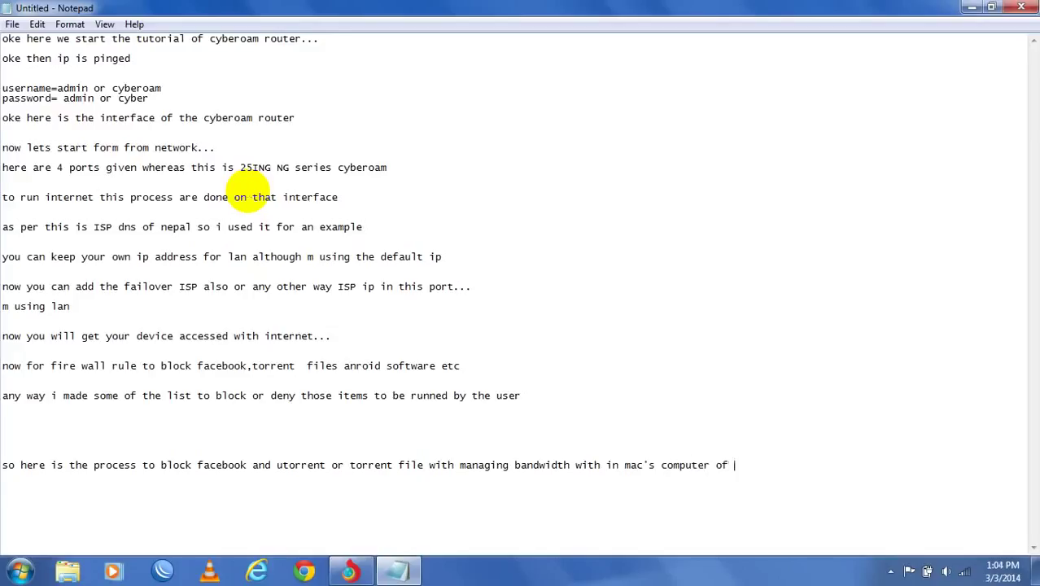
key(BackSpace)
key(BackSpace)
text(or)
key(BackSpace)
key(BackSpace)
text(r in whole organ)
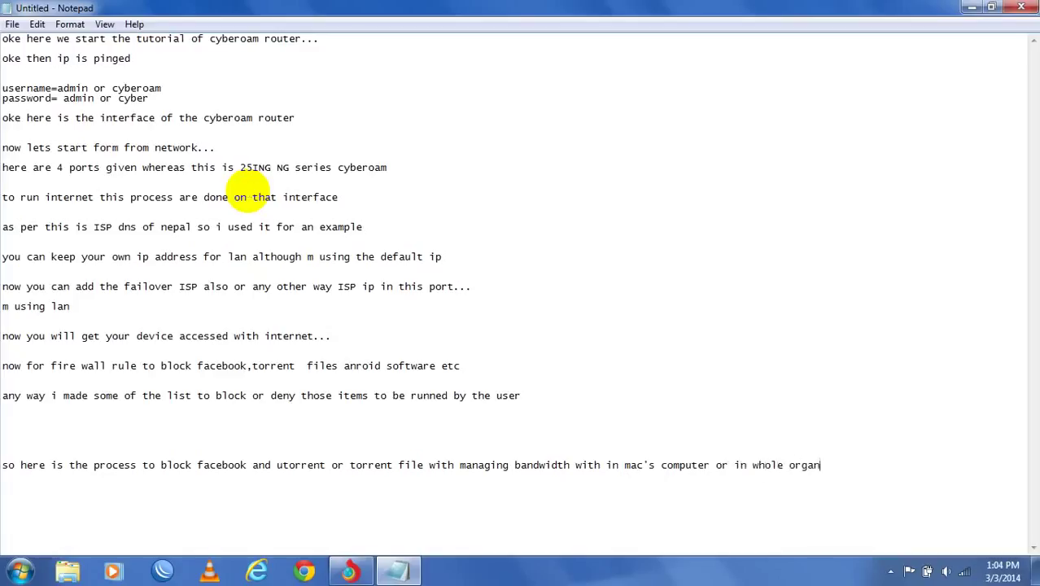
text(ization)
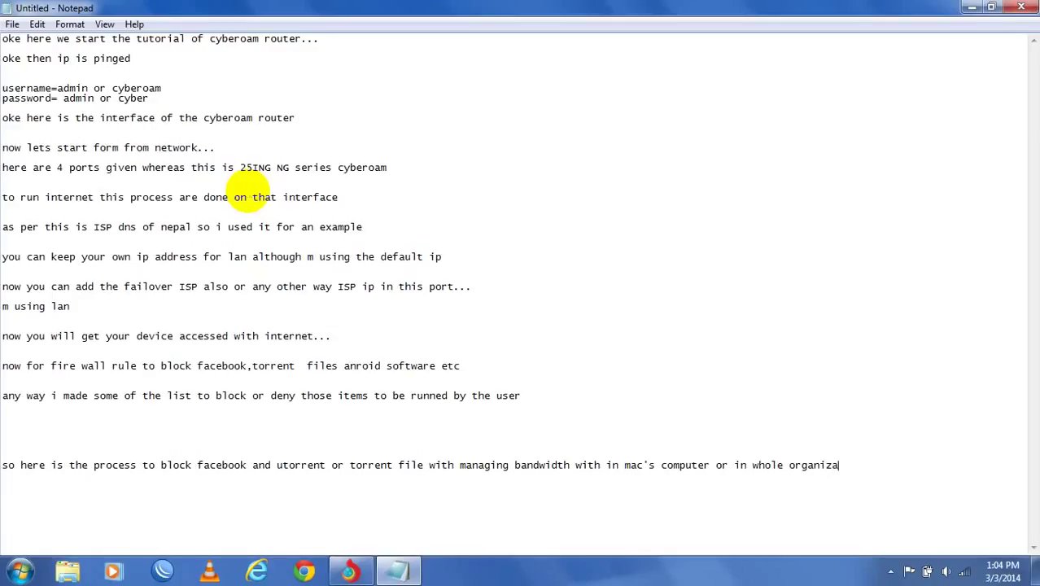